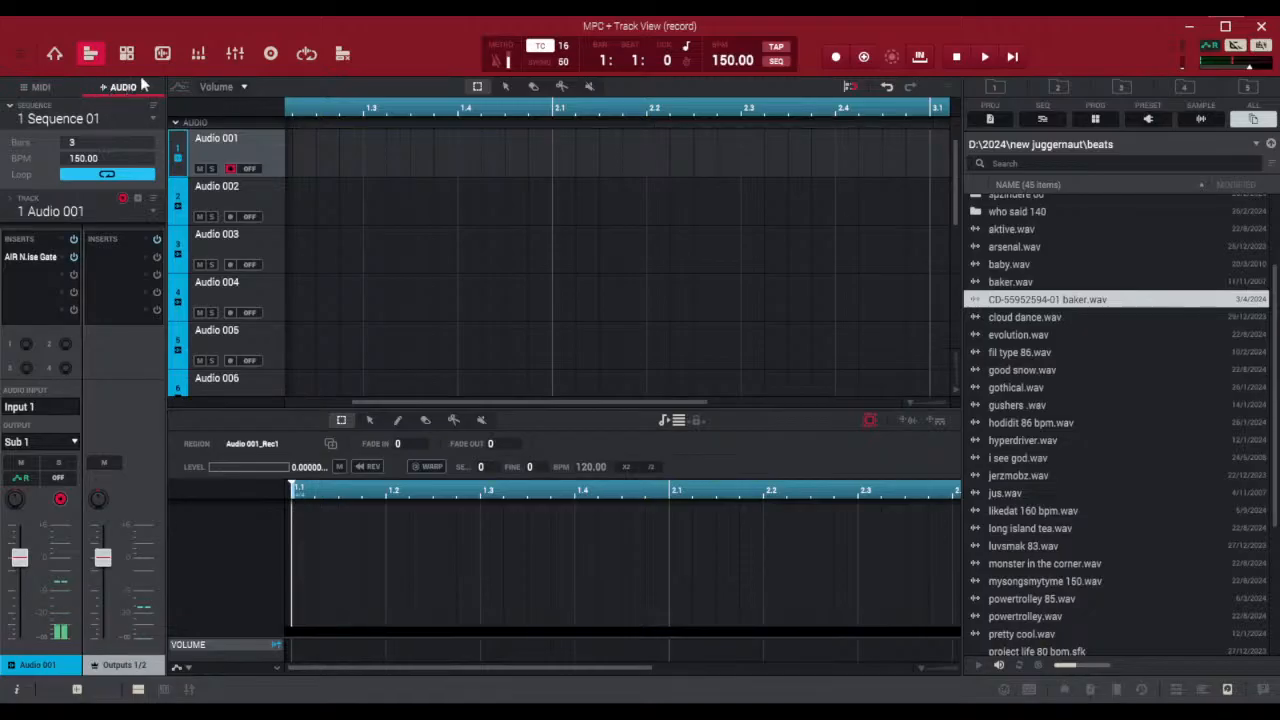
Compare the MIDI and audio track controls in both Track View and Main Mode, ending in Track View
left_click(41, 87)
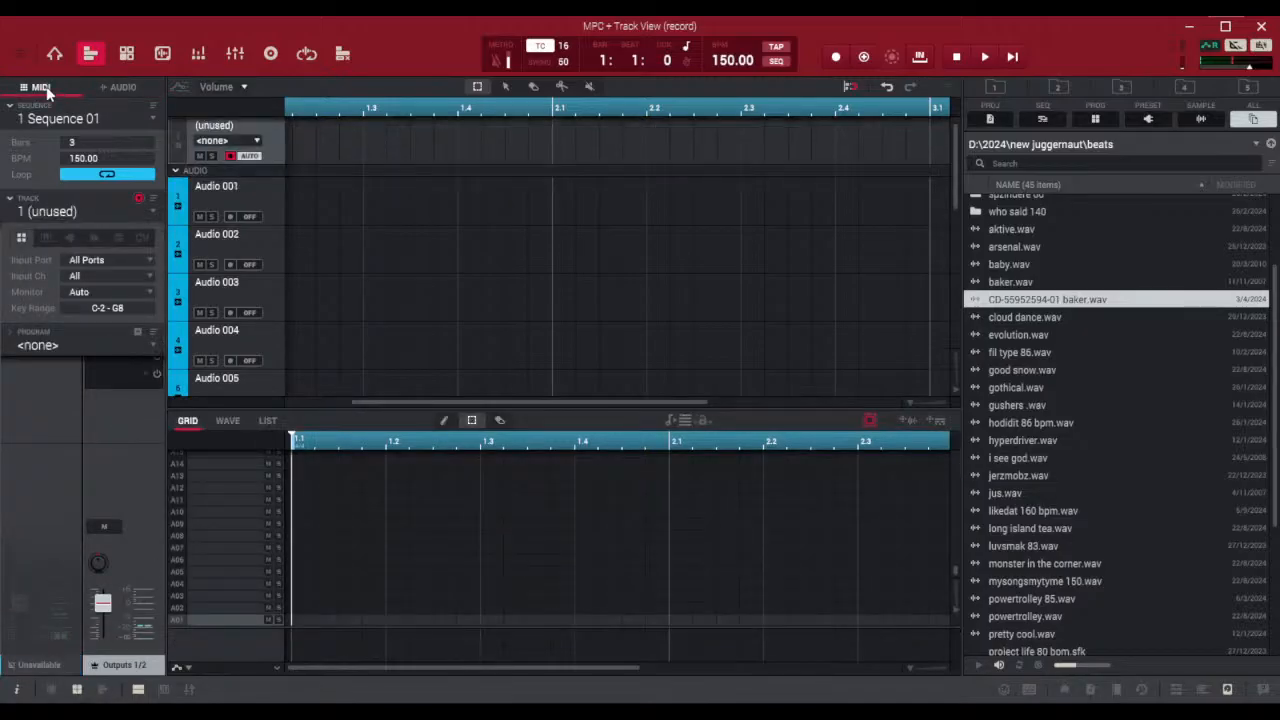
left_click(124, 87)
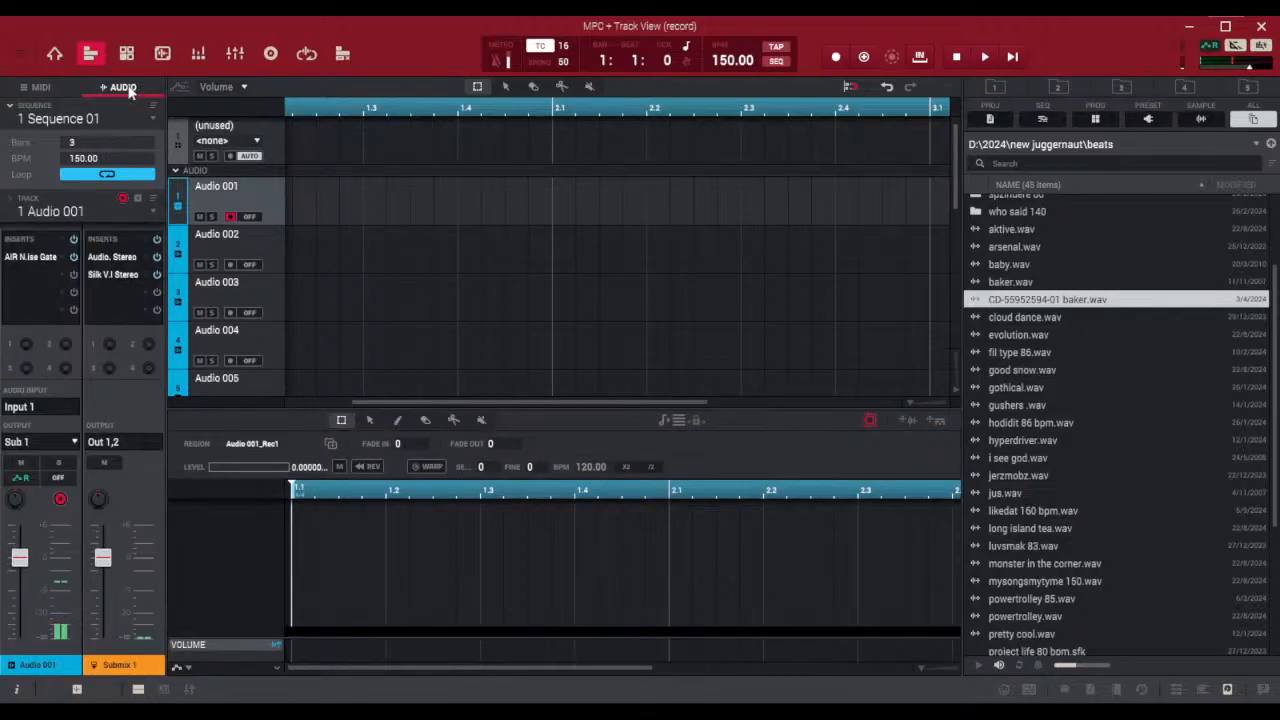
left_click(56, 55)
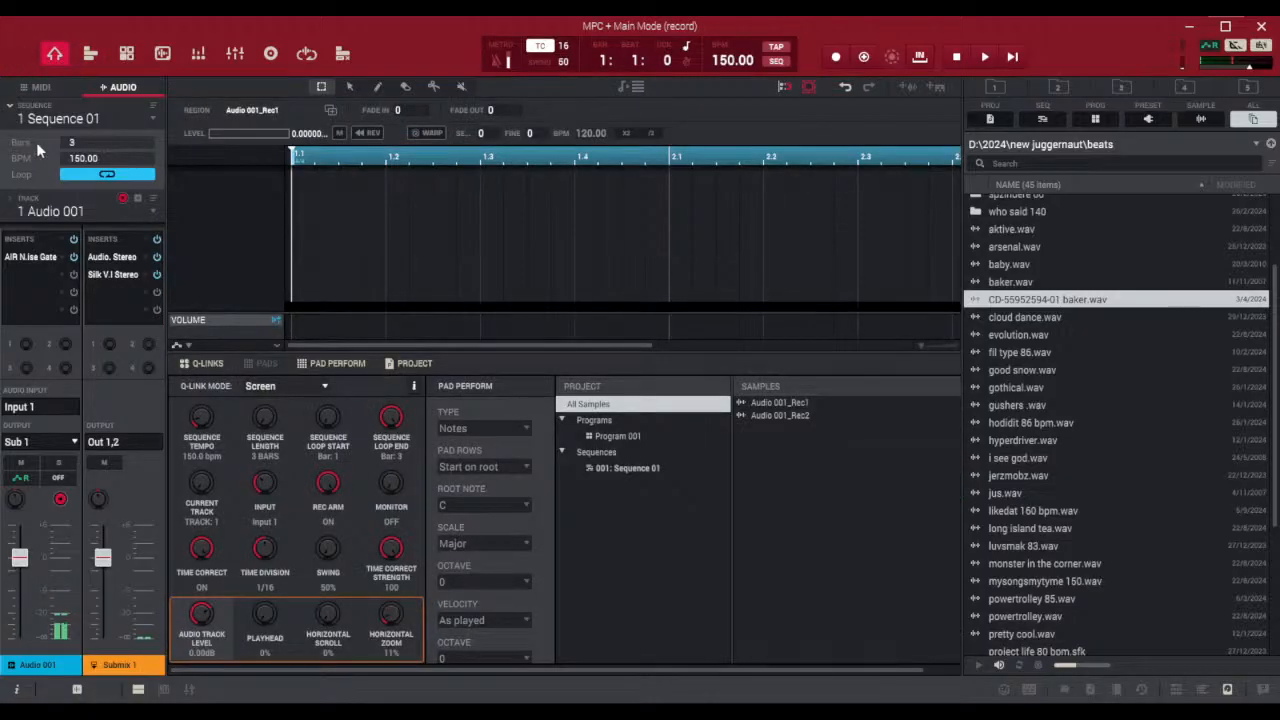
left_click(31, 88)
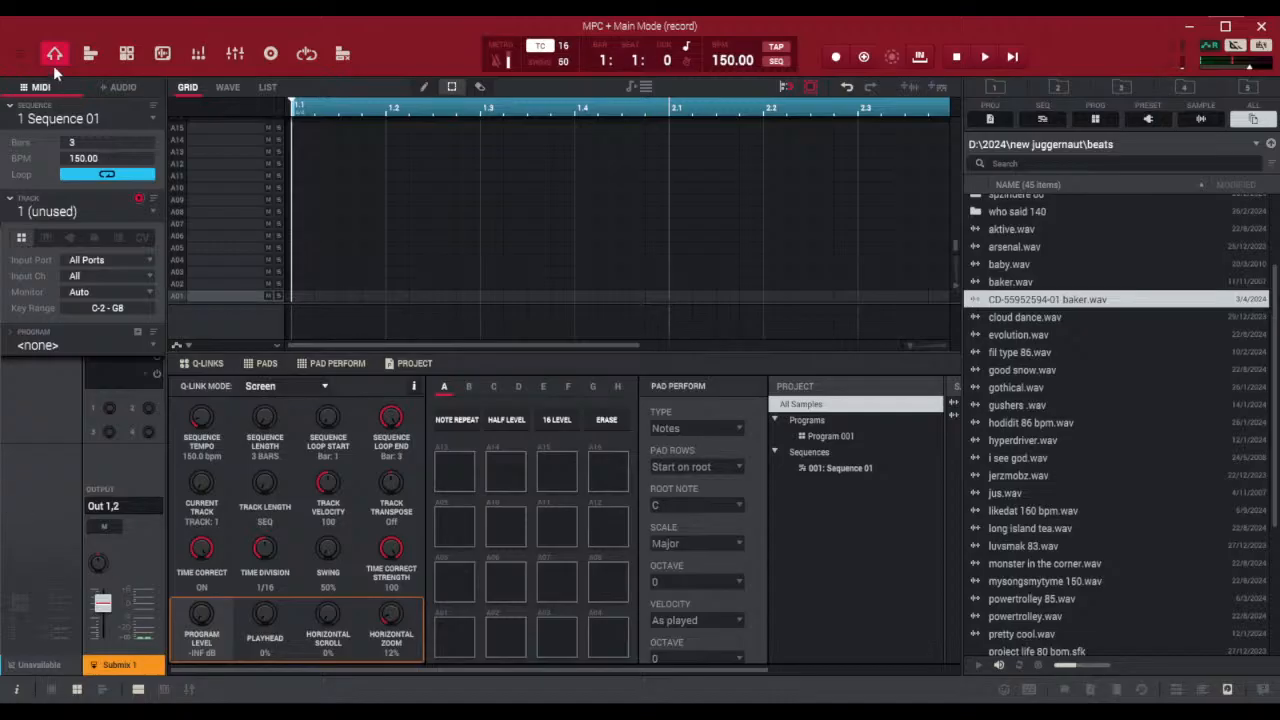
left_click(123, 88)
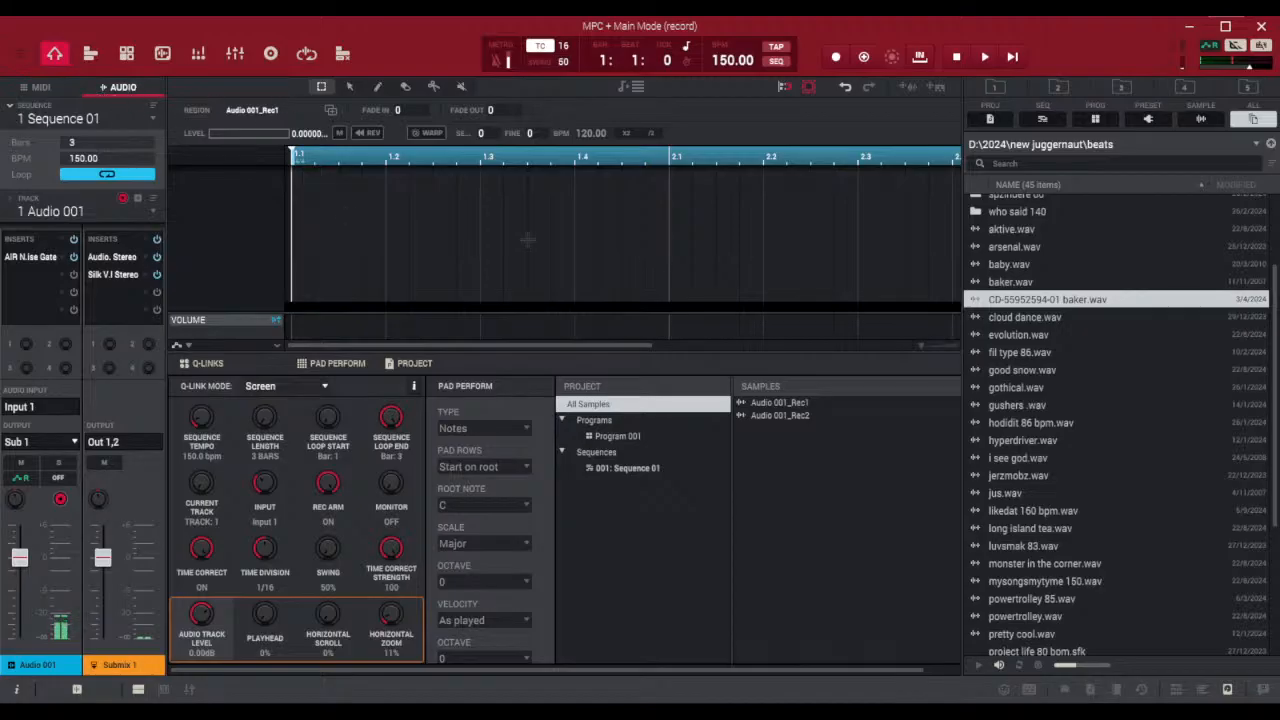
left_click(89, 54)
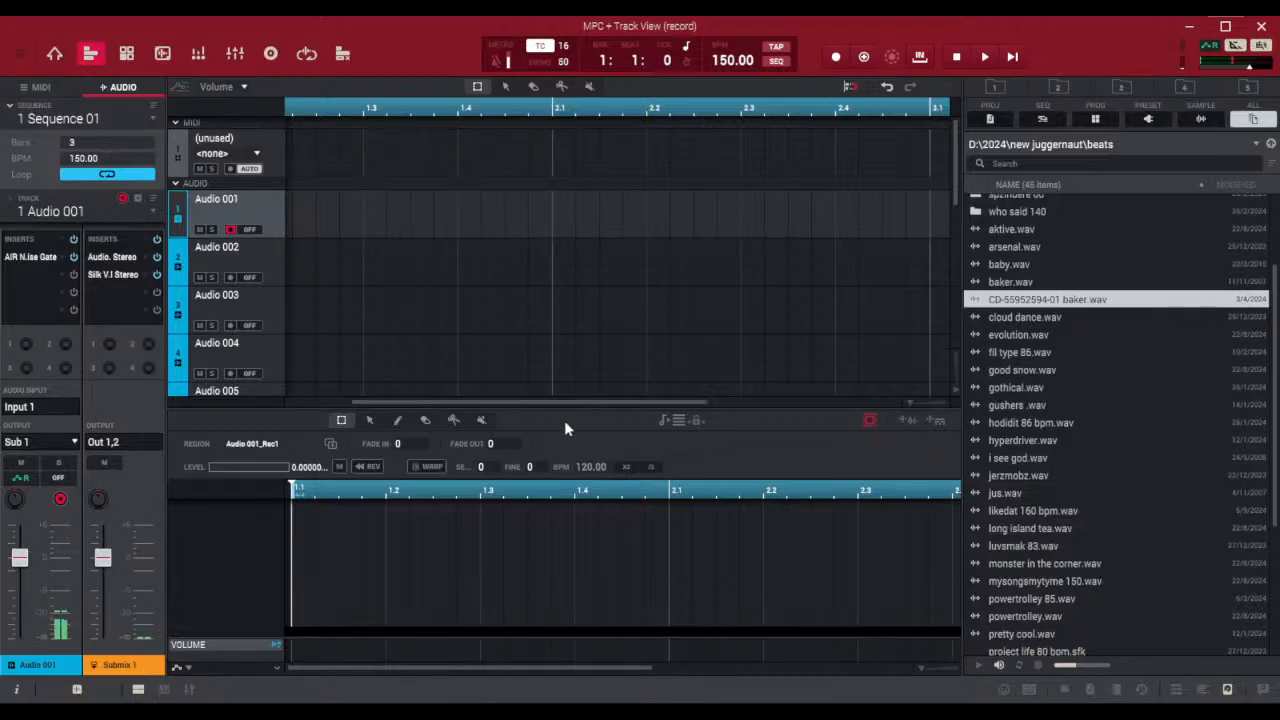
Expand the track list over the lower editor area and disarm recording on track Audio 001
left_click_drag(562, 408, 564, 664)
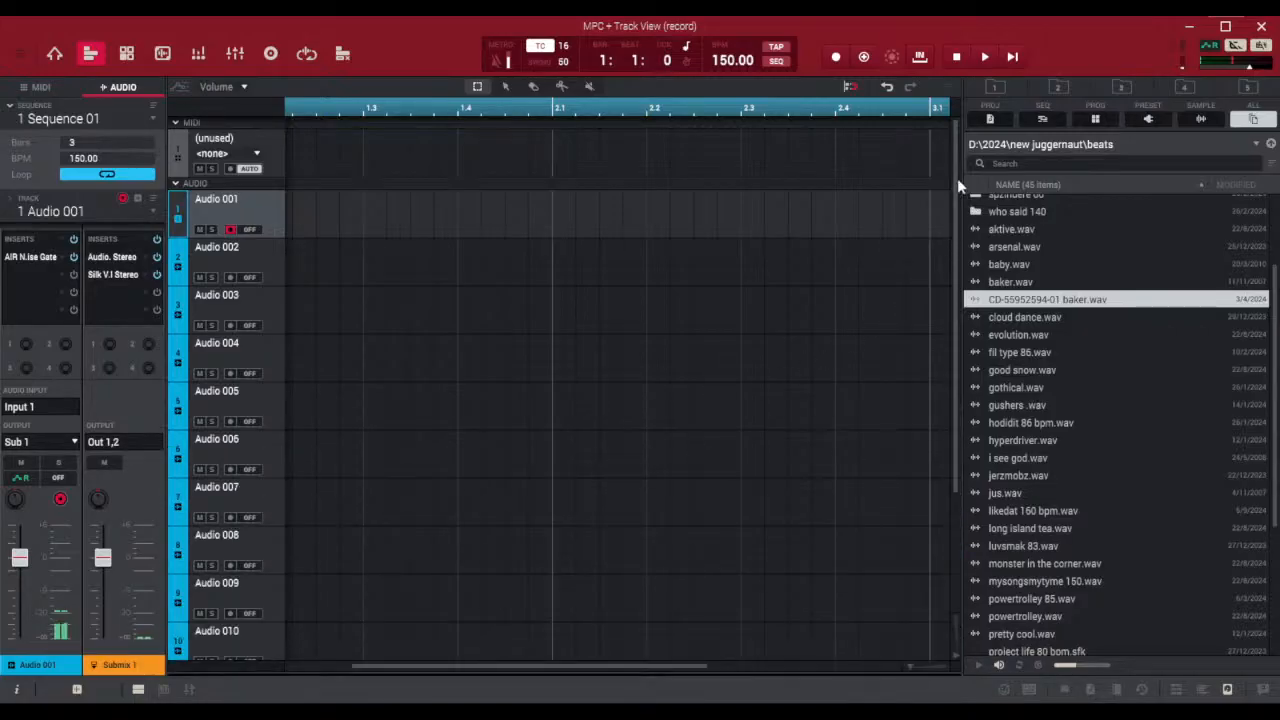
left_click_drag(957, 178, 938, 132)
left_click(231, 227)
Choose the beat file fil type 86.wav and set the sequence tempo to 86 BPM
left_click(1005, 353)
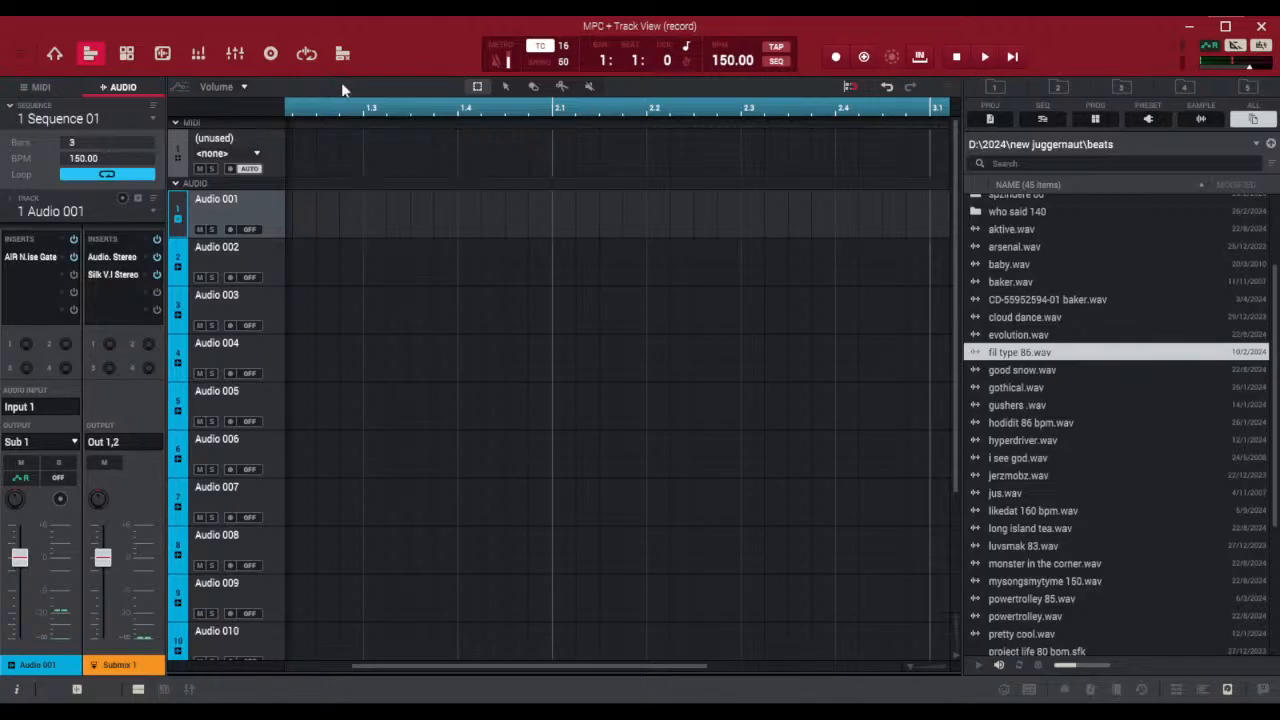
double_click(724, 60)
type("86")
key("Return")
key("ctrl+s")
Place fil type 86.wav on track Audio 001 and align the clip's start with the beginning of bar 1
left_click_drag(272, 229, 291, 208)
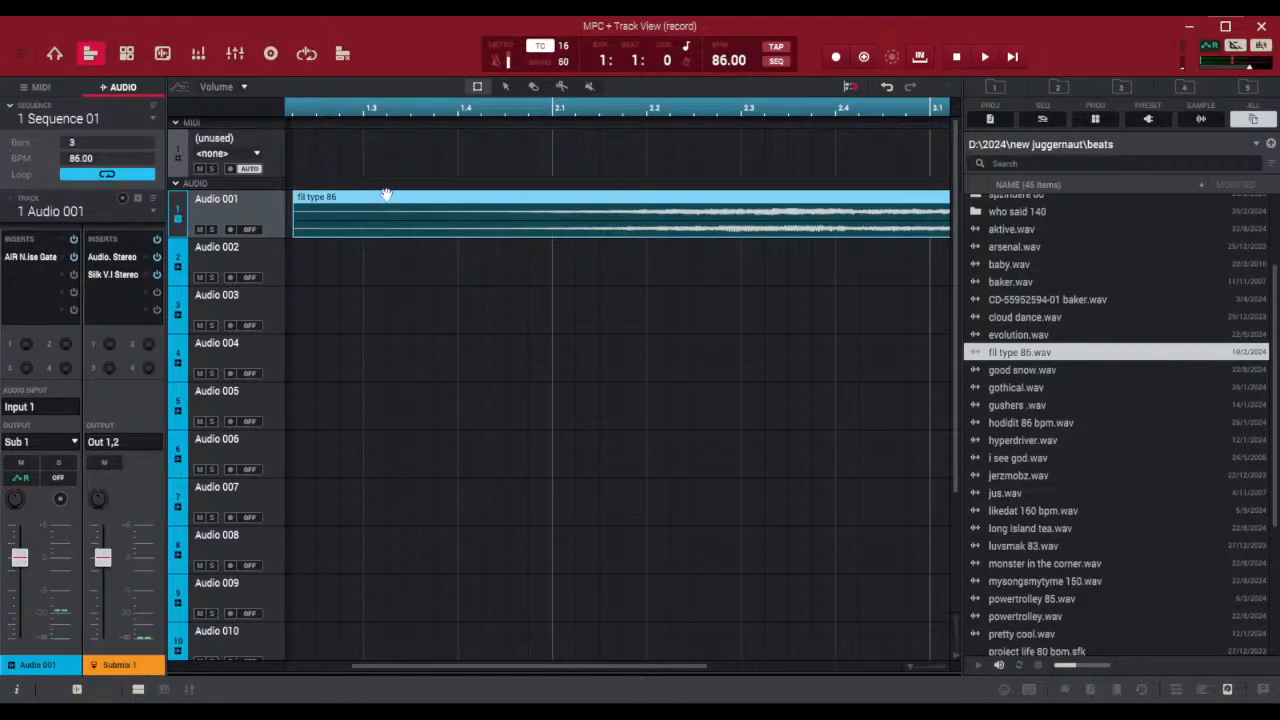
left_click_drag(384, 197, 335, 211)
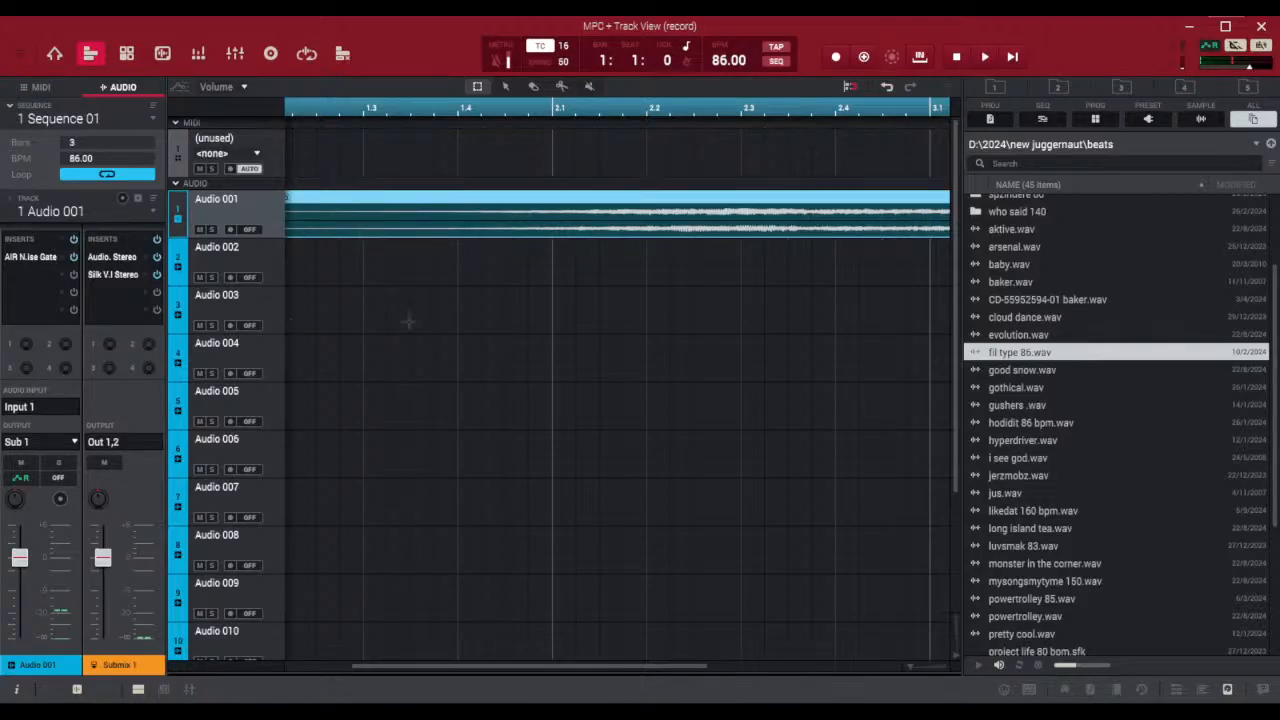
left_click_drag(520, 669, 299, 677)
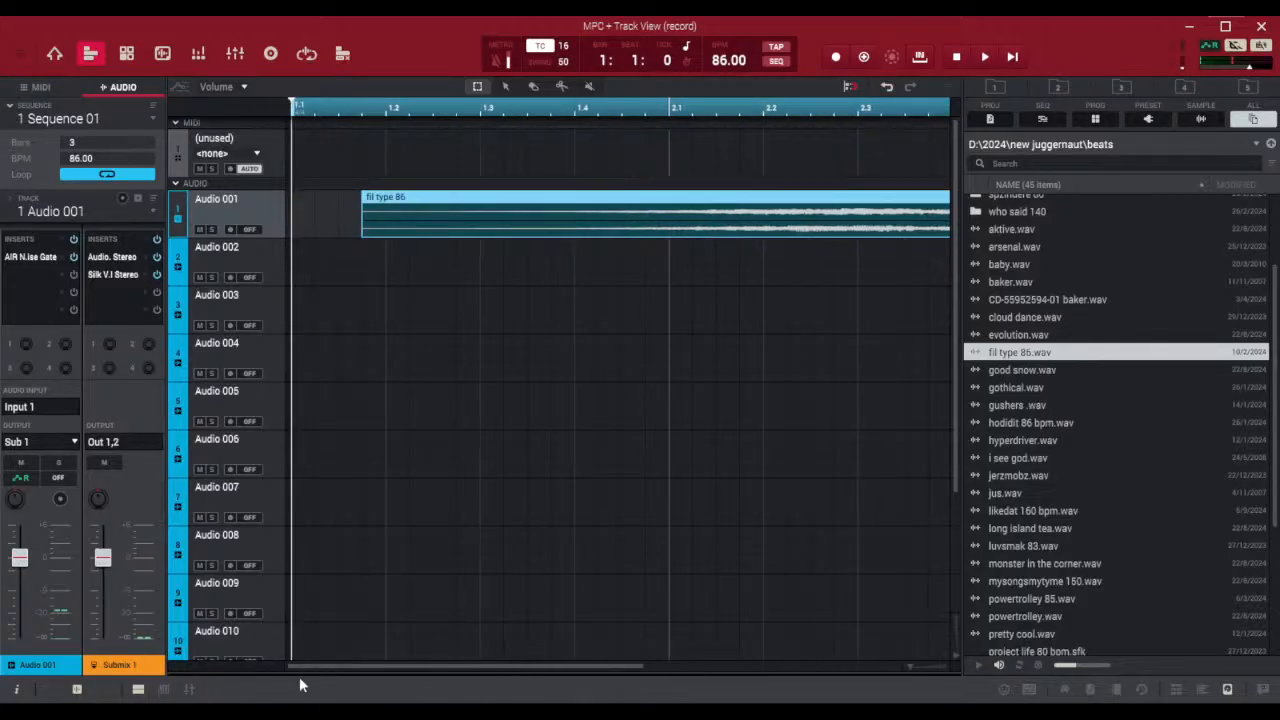
left_click(467, 213)
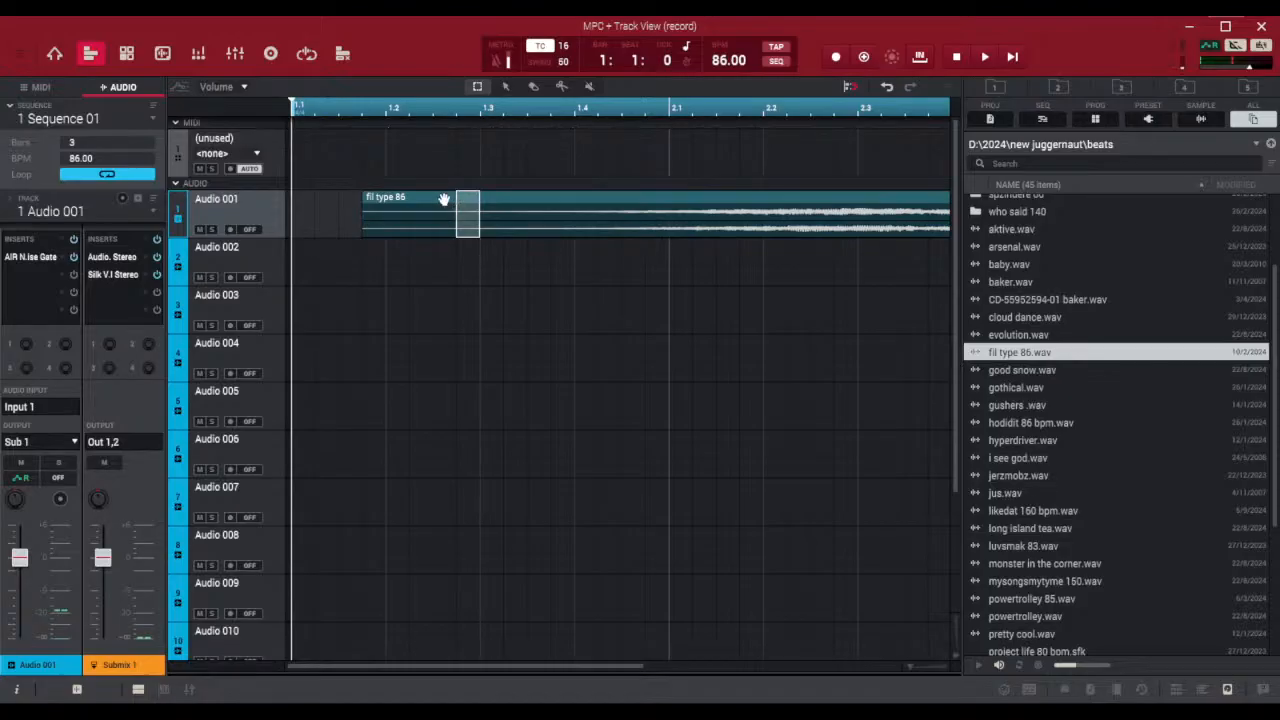
left_click_drag(445, 200, 371, 200)
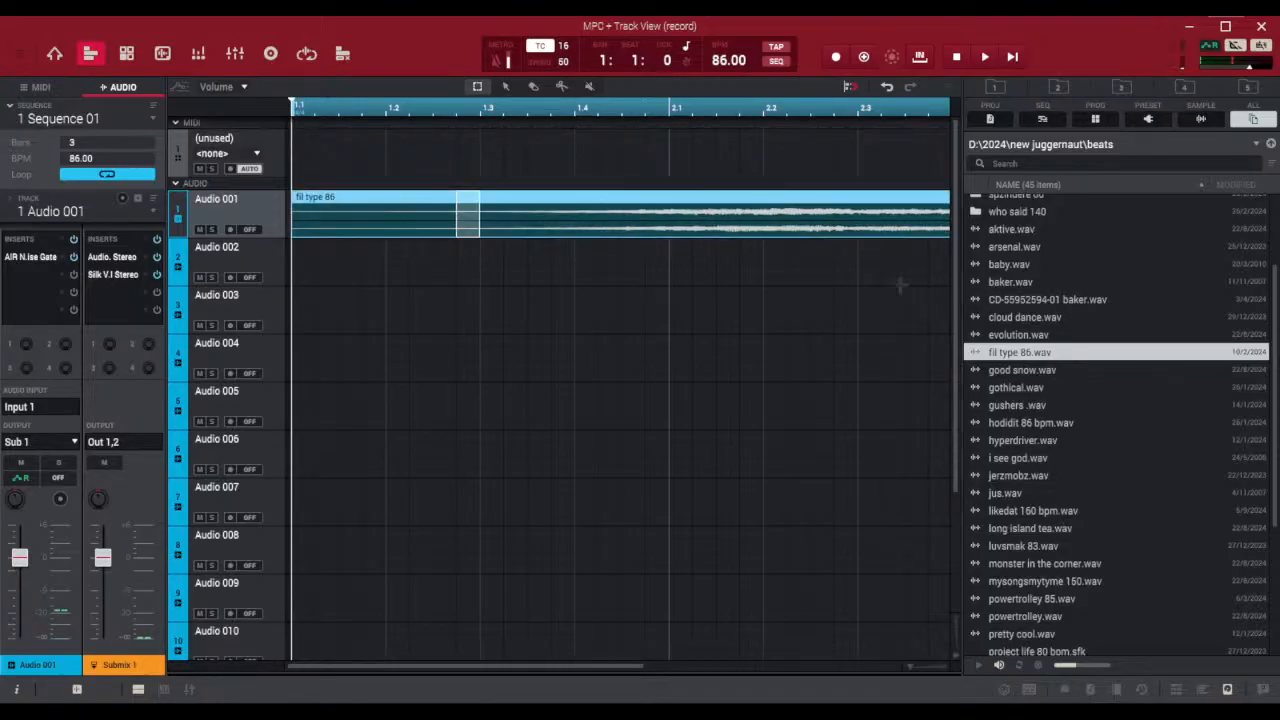
Hide the file browser and extend Sequence 01 to 89 bars
left_click_drag(914, 667, 911, 667)
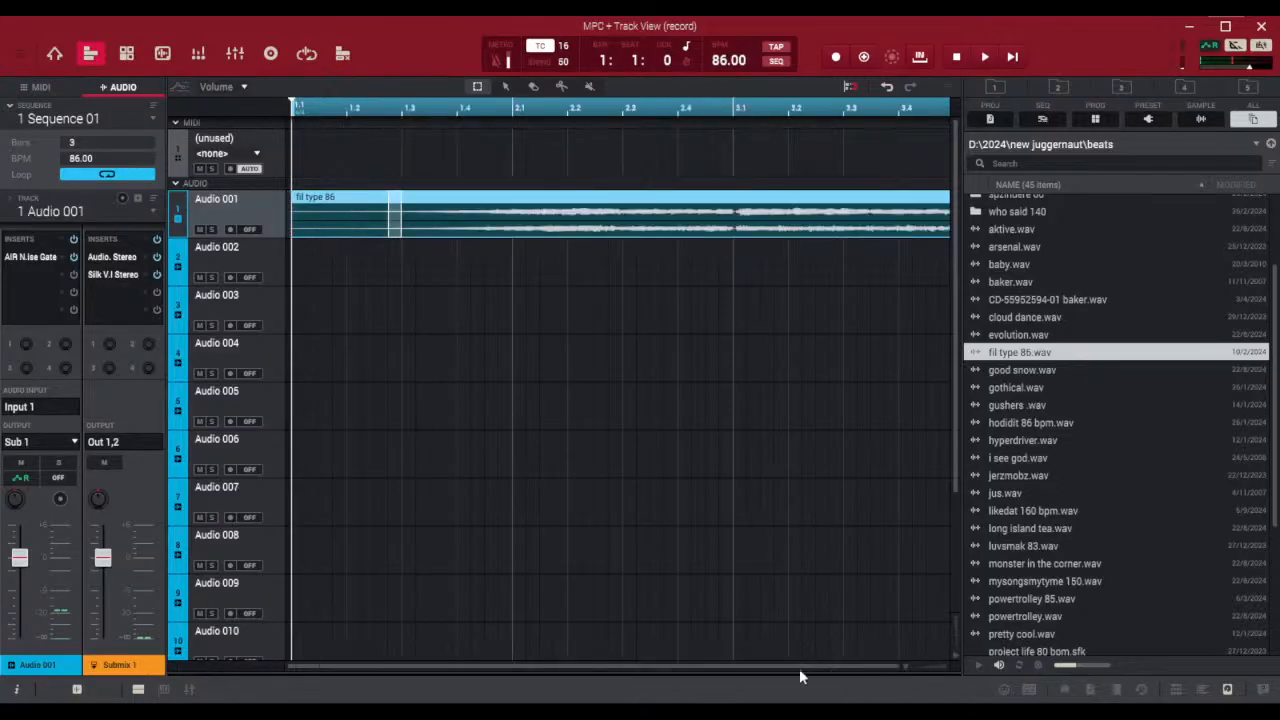
left_click(1228, 690)
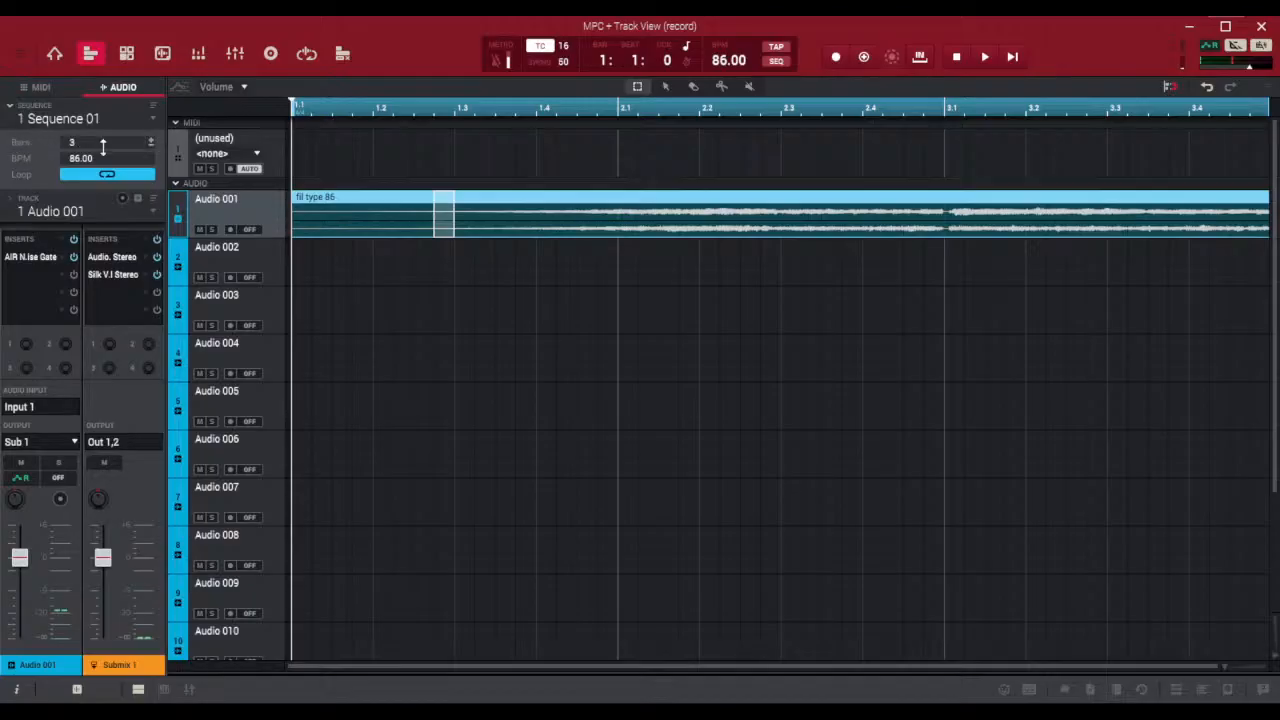
left_click_drag(89, 140, 89, 79)
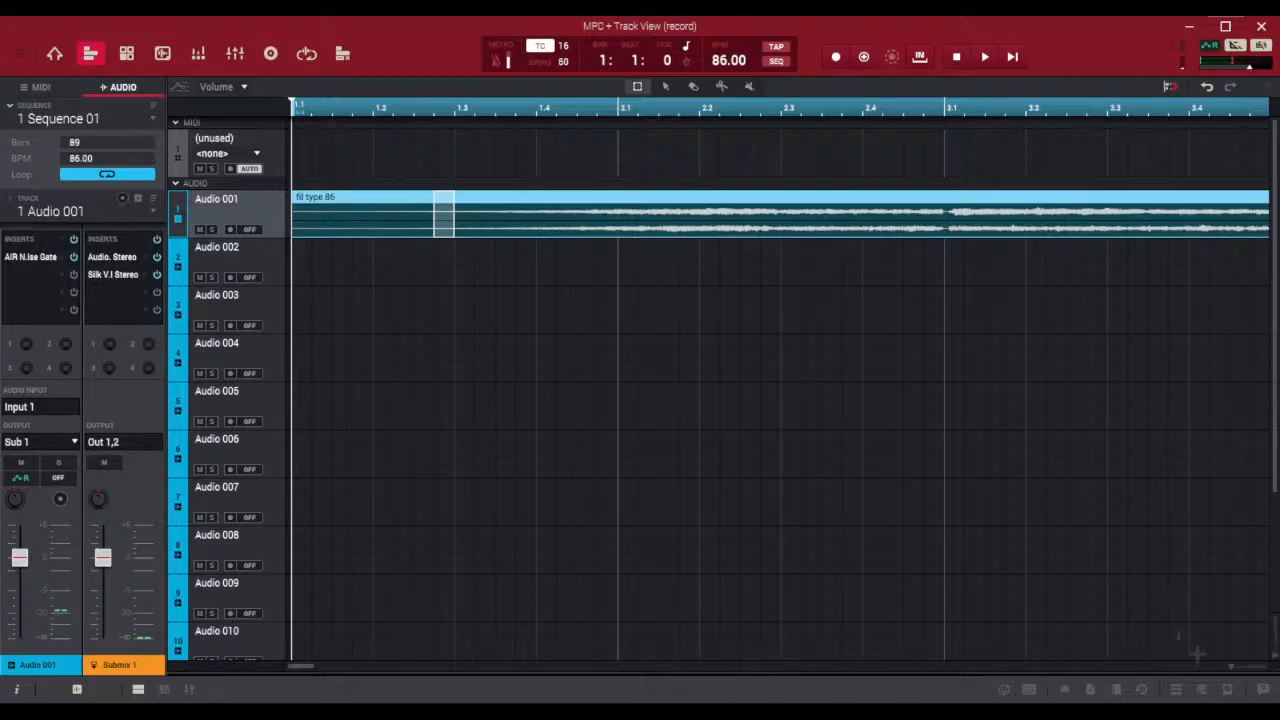
Find where the beat clip ends and shorten Sequence 01 to 57 bars to fit it
left_click_drag(1233, 667, 1154, 670)
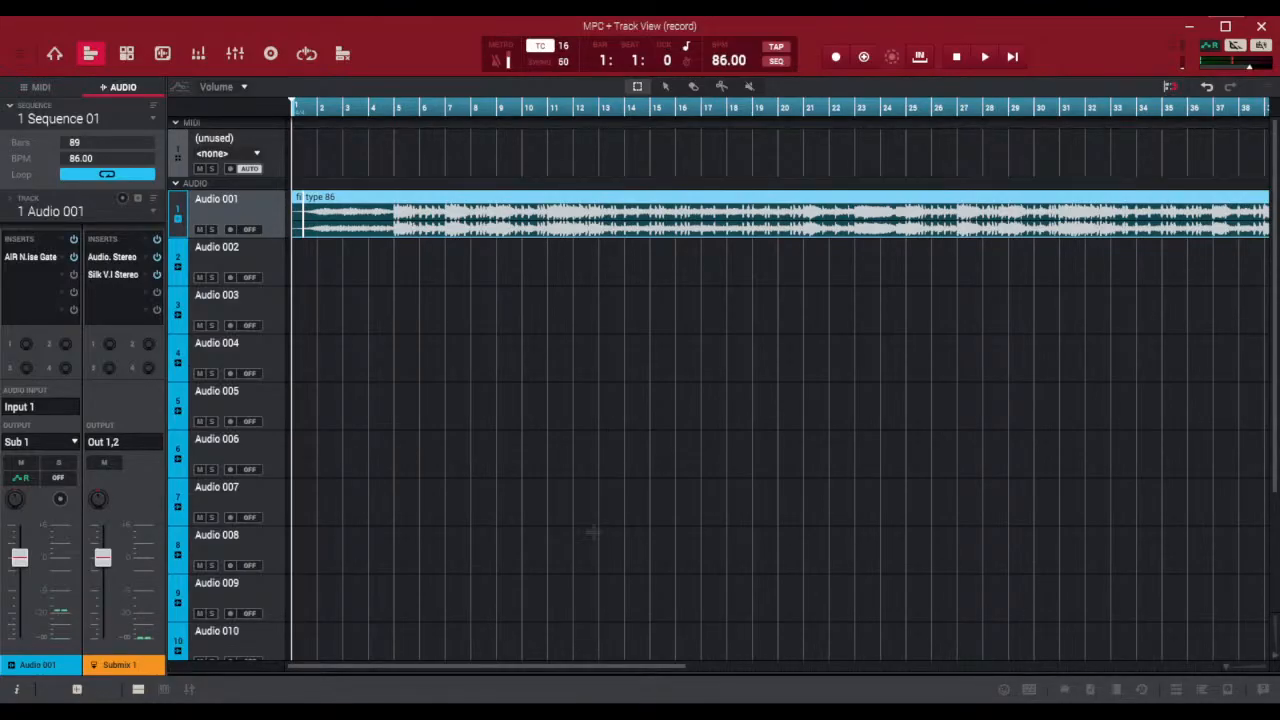
left_click_drag(448, 665, 785, 670)
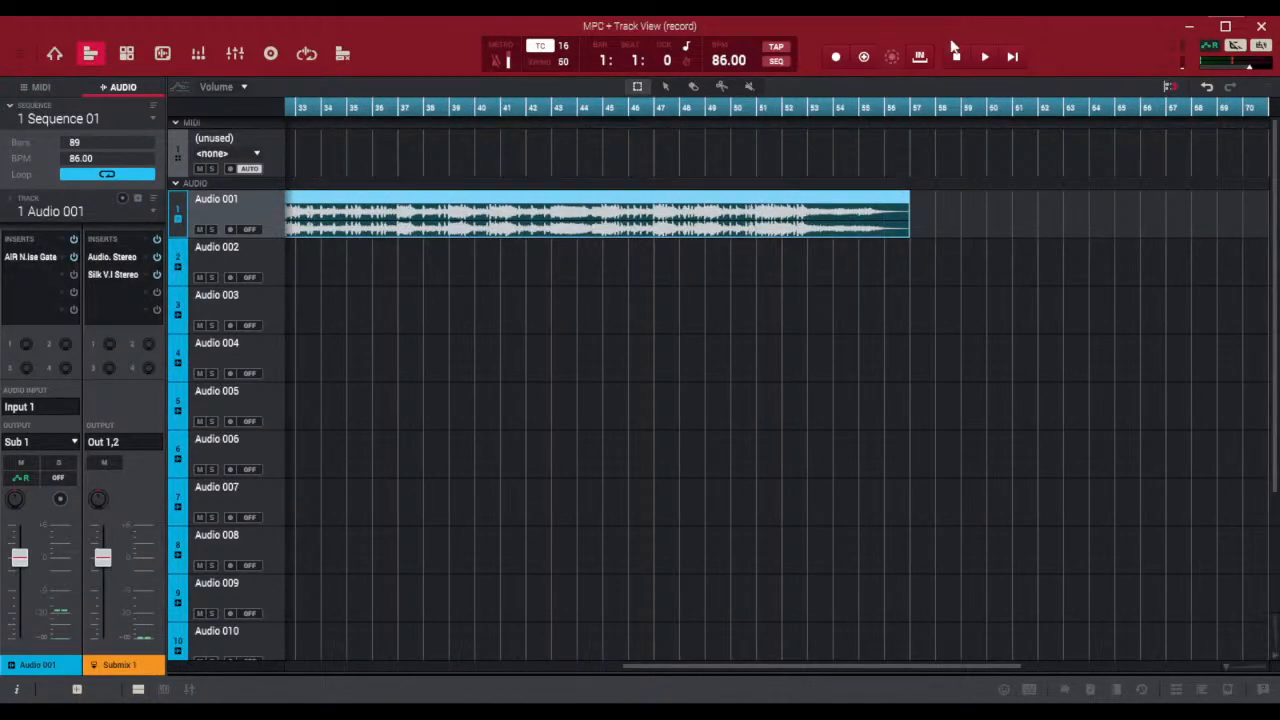
left_click_drag(105, 141, 105, 255)
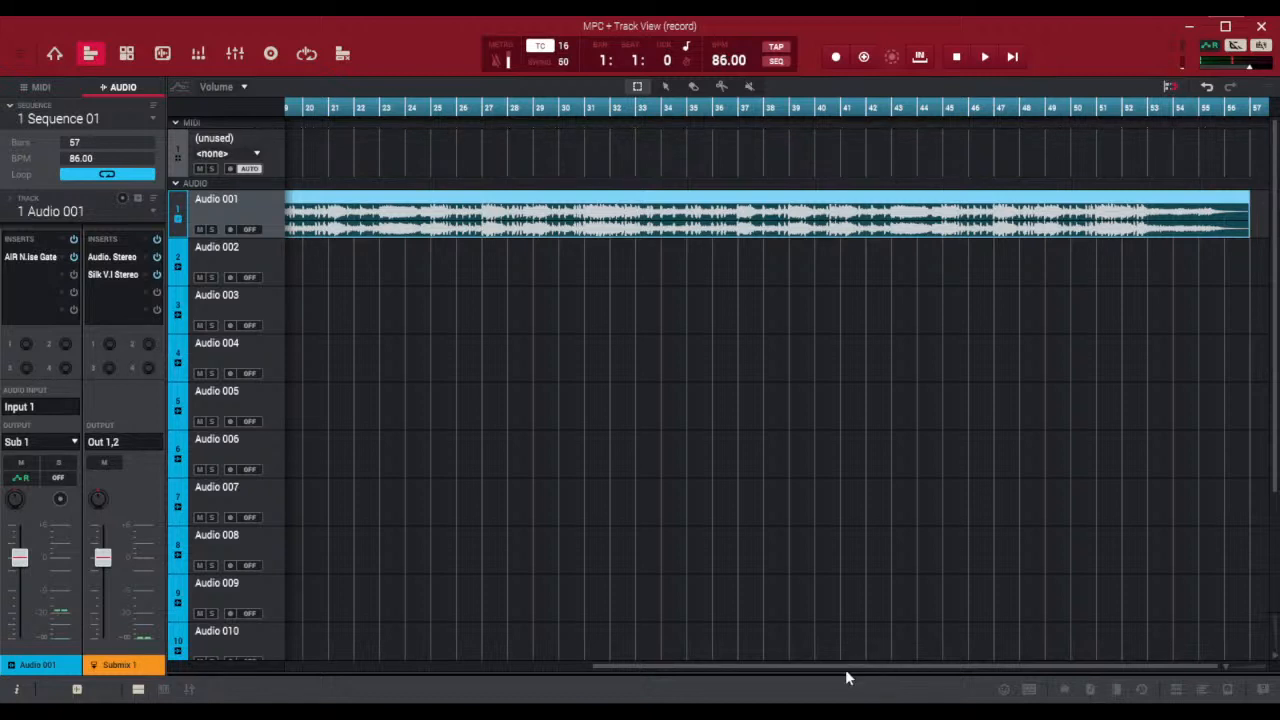
left_click_drag(842, 664, 974, 670)
Play the opening bars of the beat from the start of the sequence, and stop playback
left_click_drag(678, 669, 305, 668)
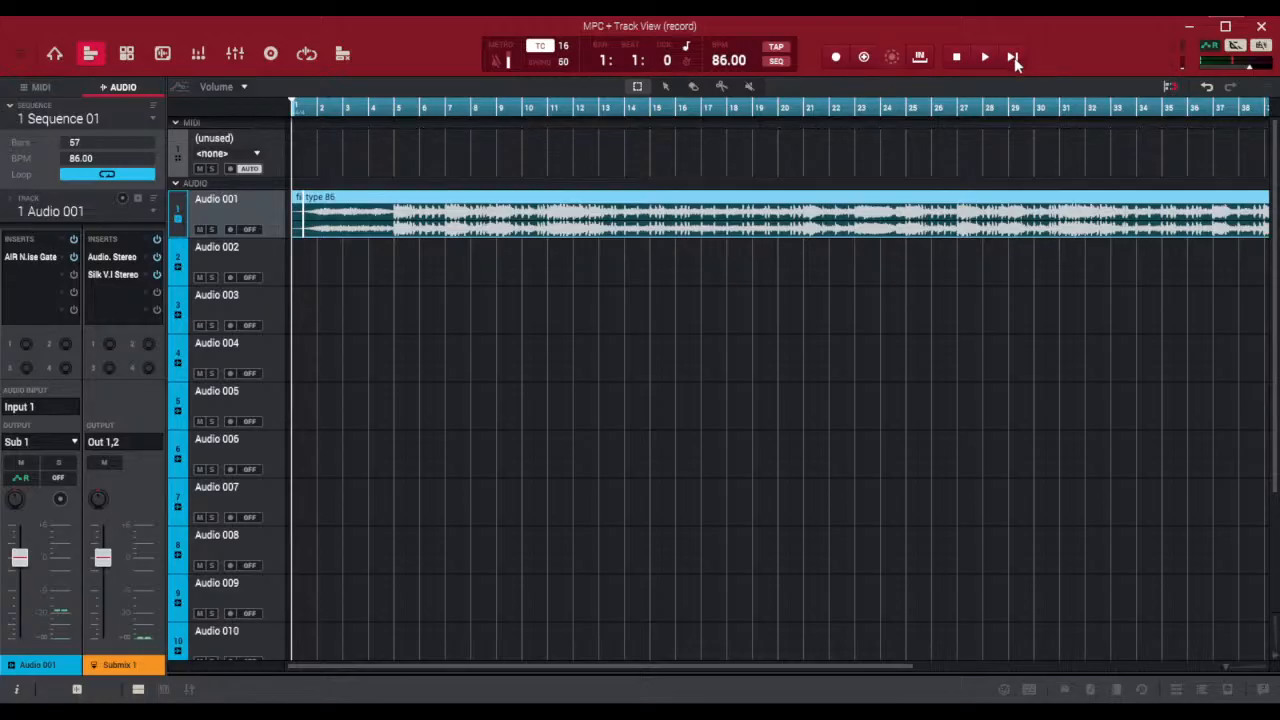
key("space")
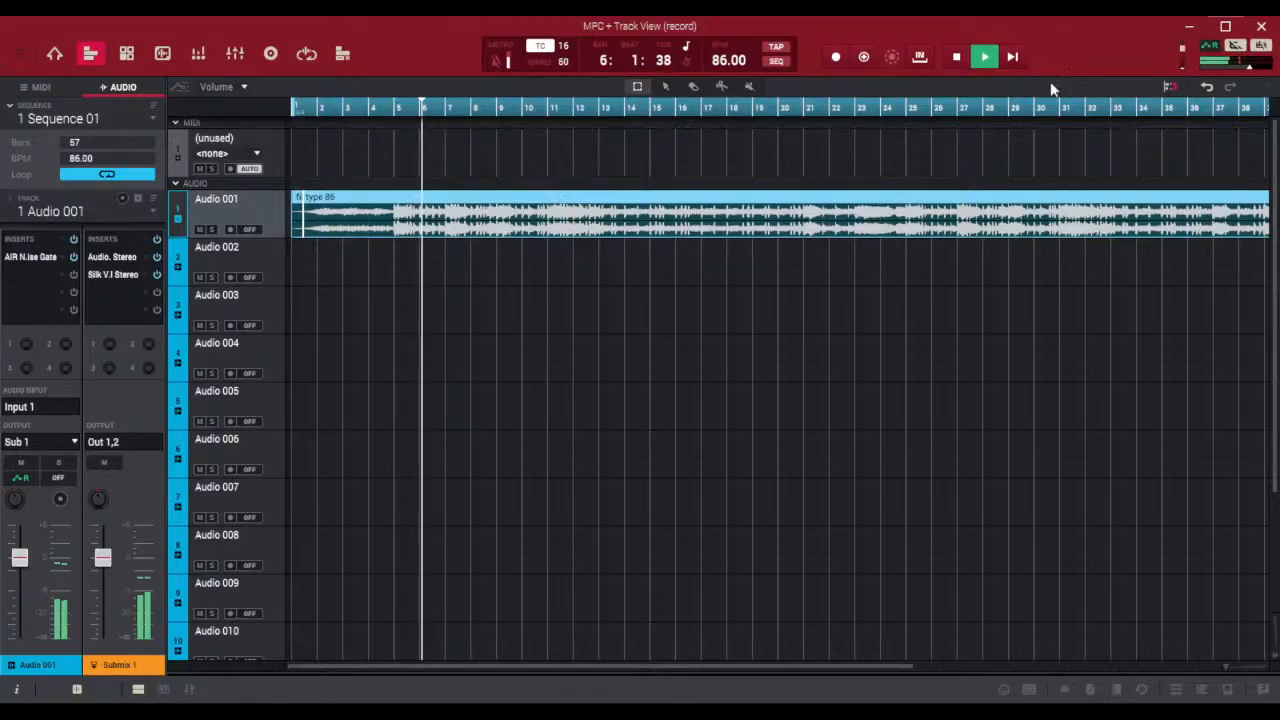
left_click(957, 60)
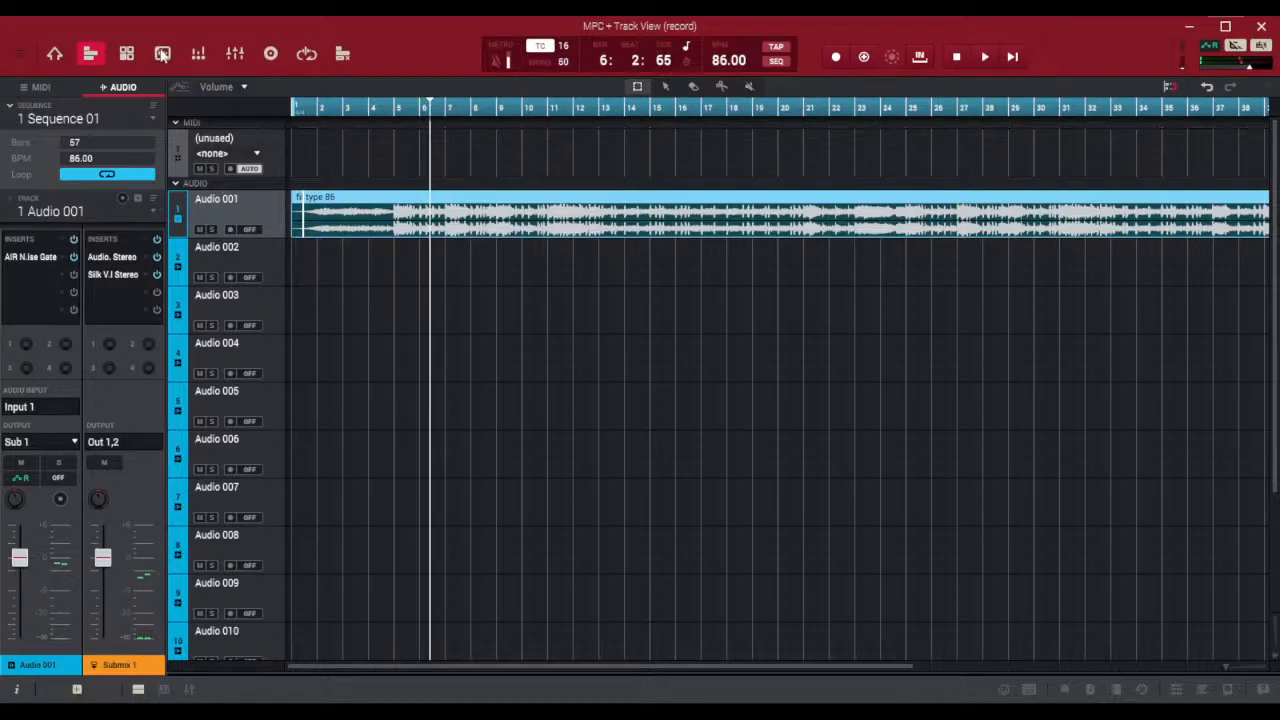
In the channel mixer, route Audio 001's output to Out 1,2 and lower its volume fader
left_click(236, 54)
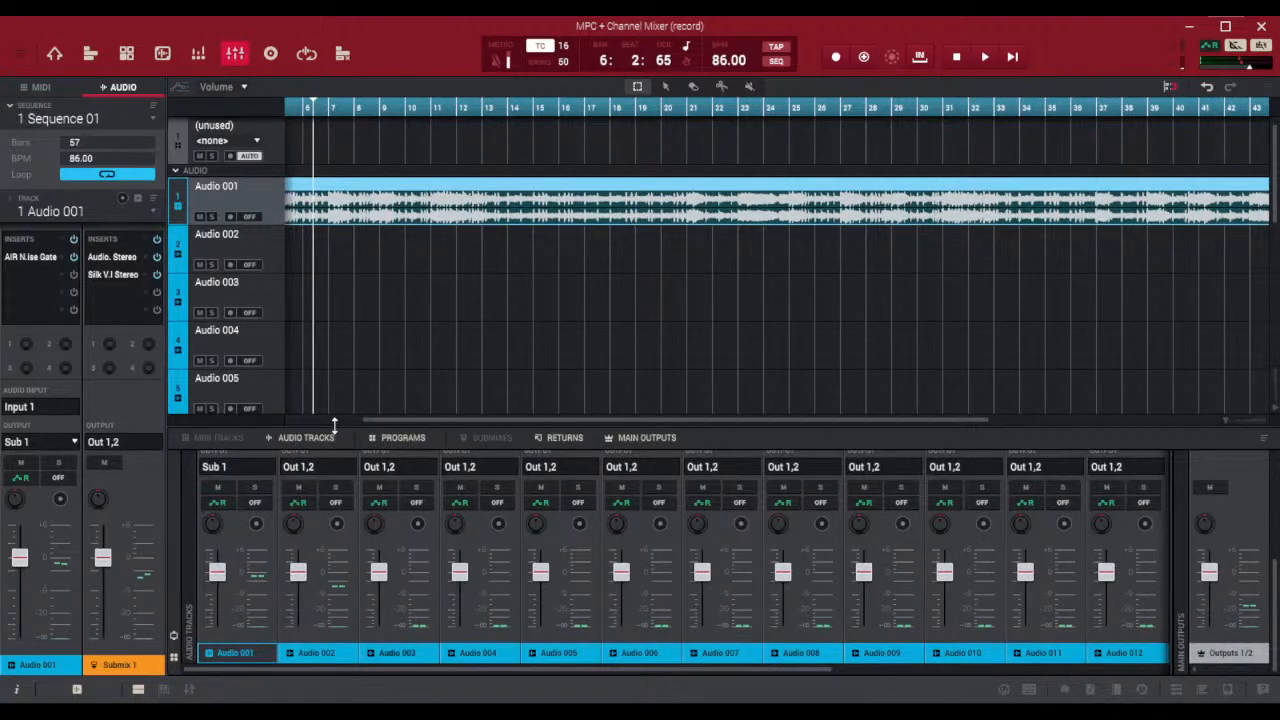
left_click_drag(334, 422, 329, 208)
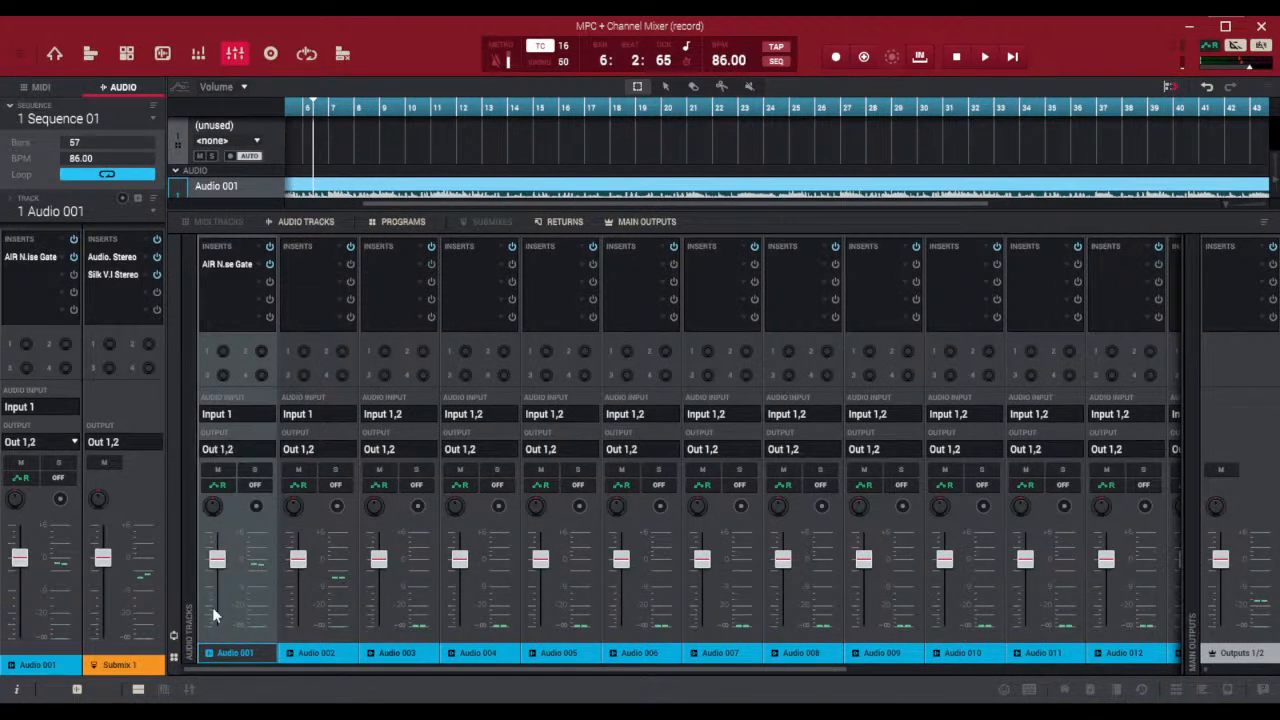
mouse_move(218, 558)
left_mouse_down()
mouse_move(218, 600)
mouse_move(218, 578)
left_mouse_up()
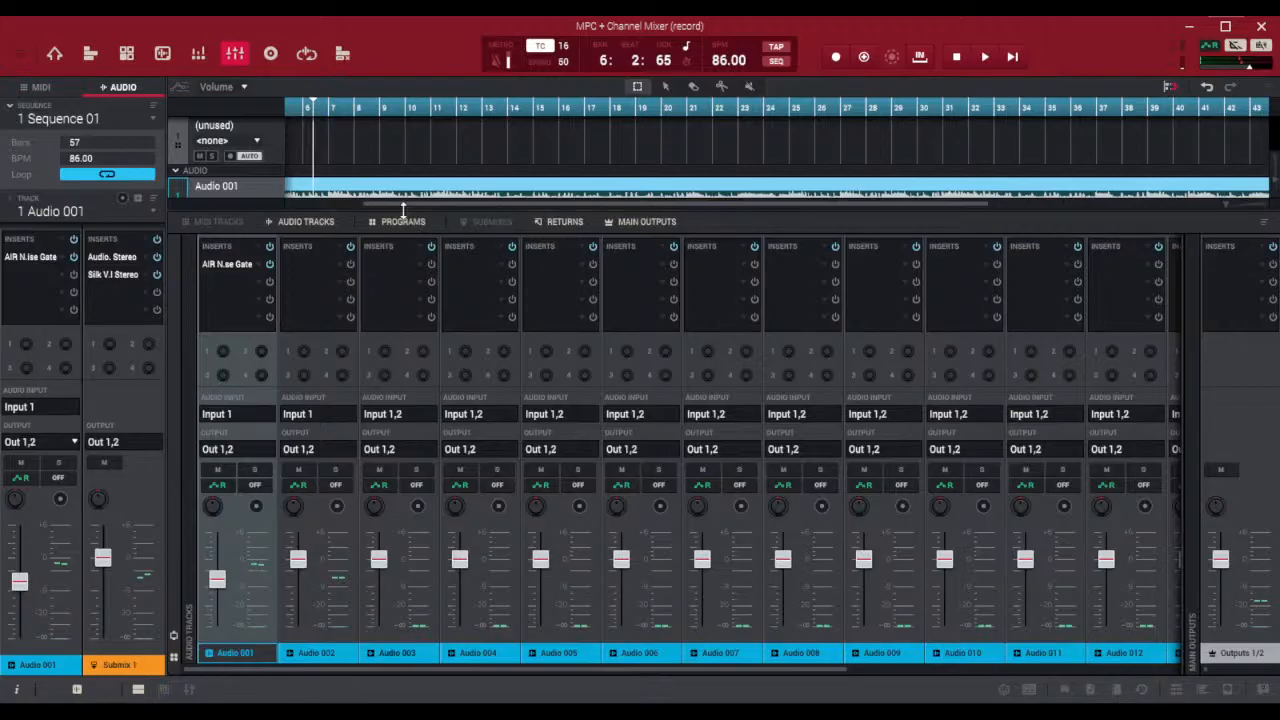
left_click_drag(402, 214, 405, 522)
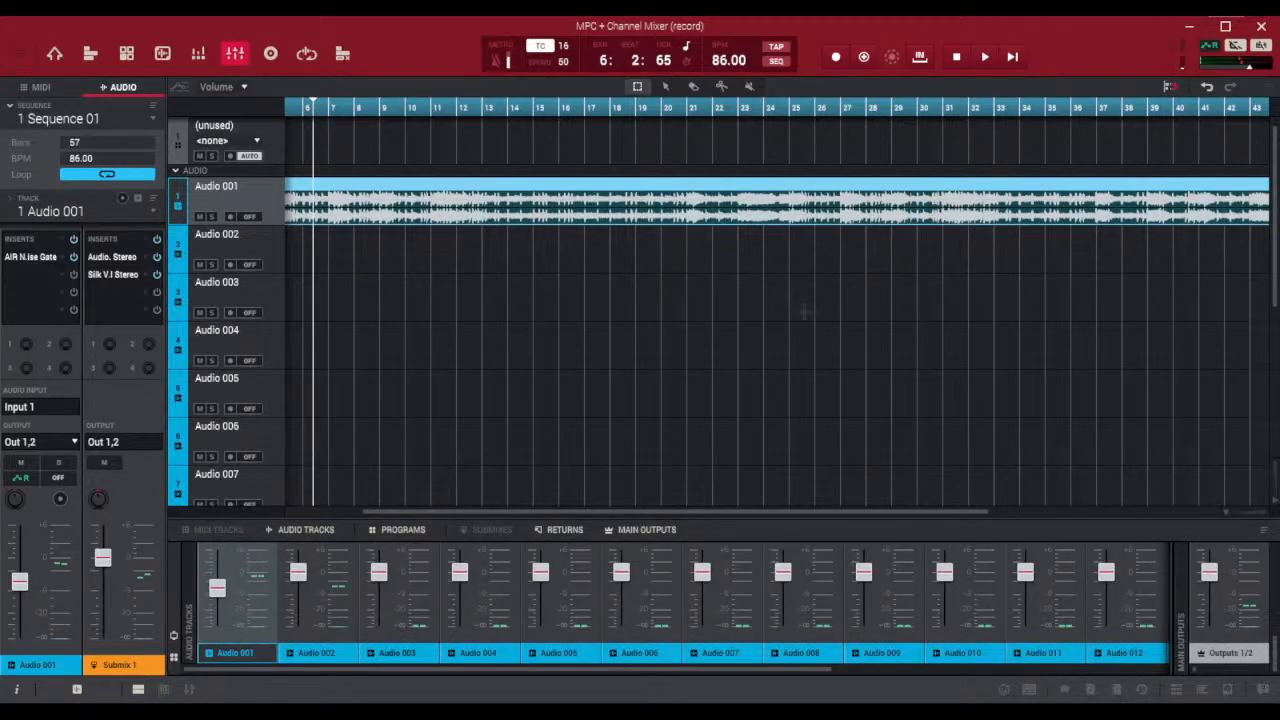
Replay the beat from the beginning to check its reduced volume, and stop playback
left_click(1012, 57)
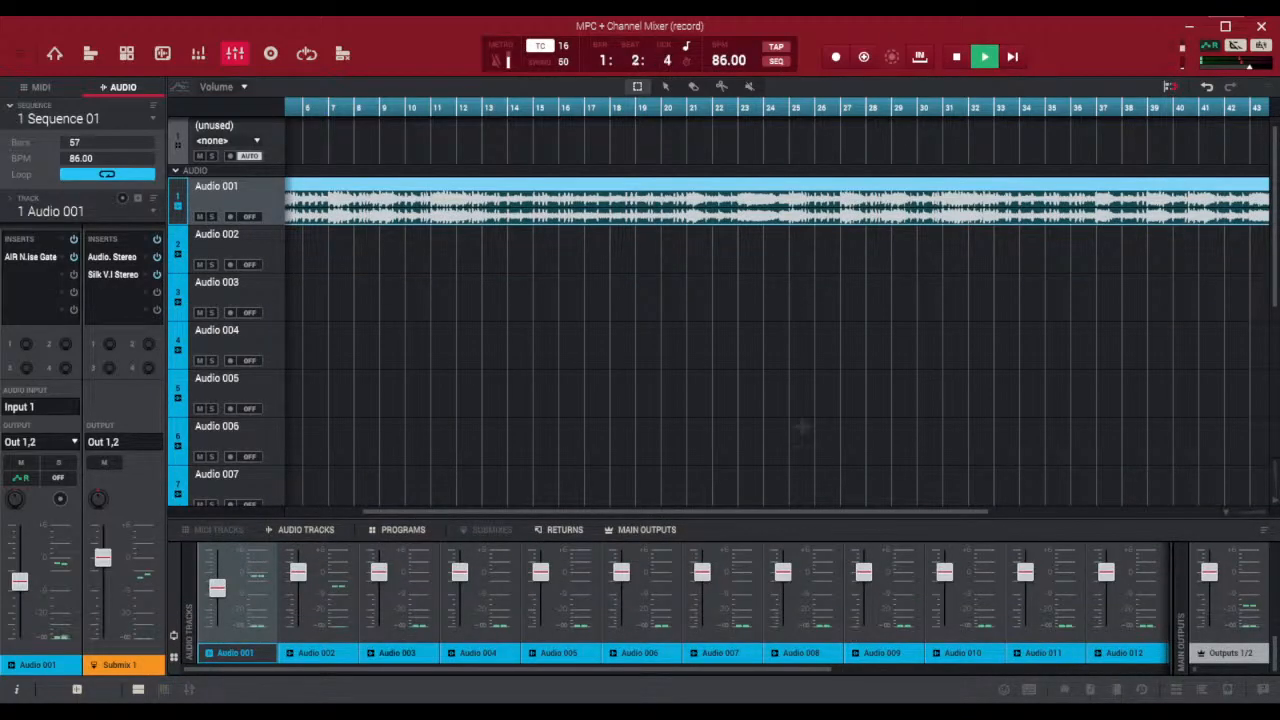
left_click_drag(498, 511, 173, 506)
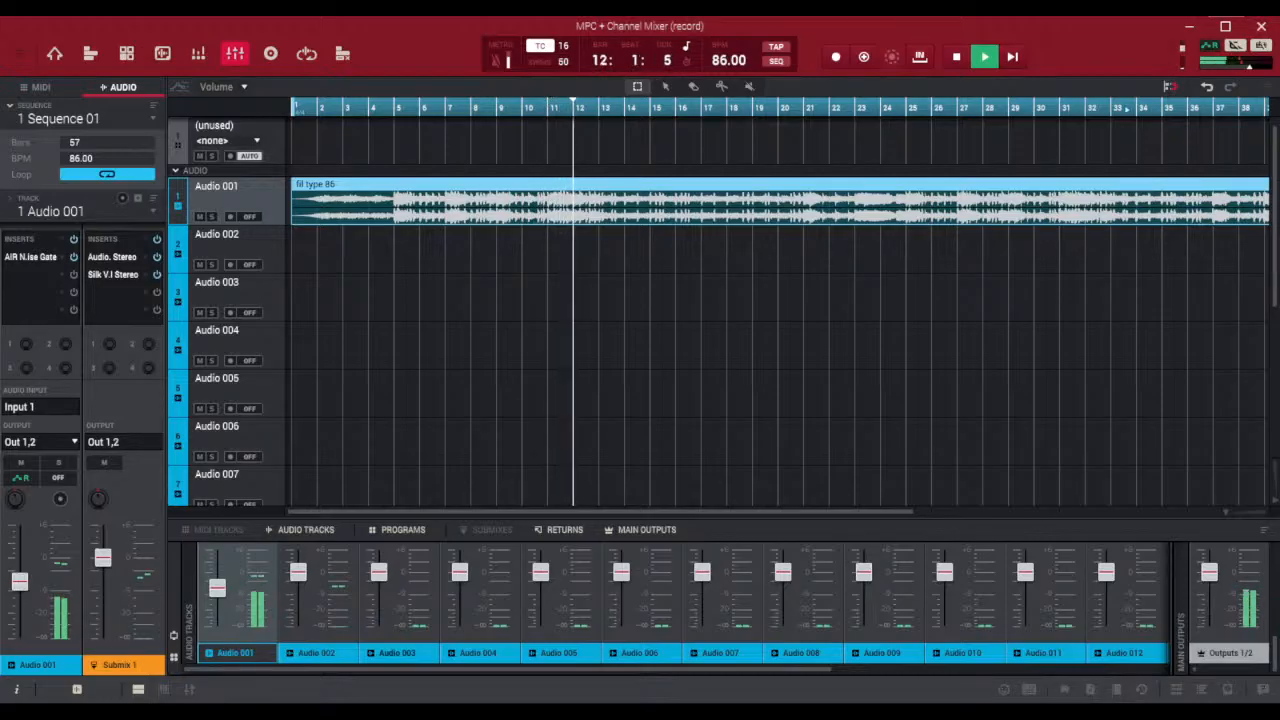
left_click(958, 60)
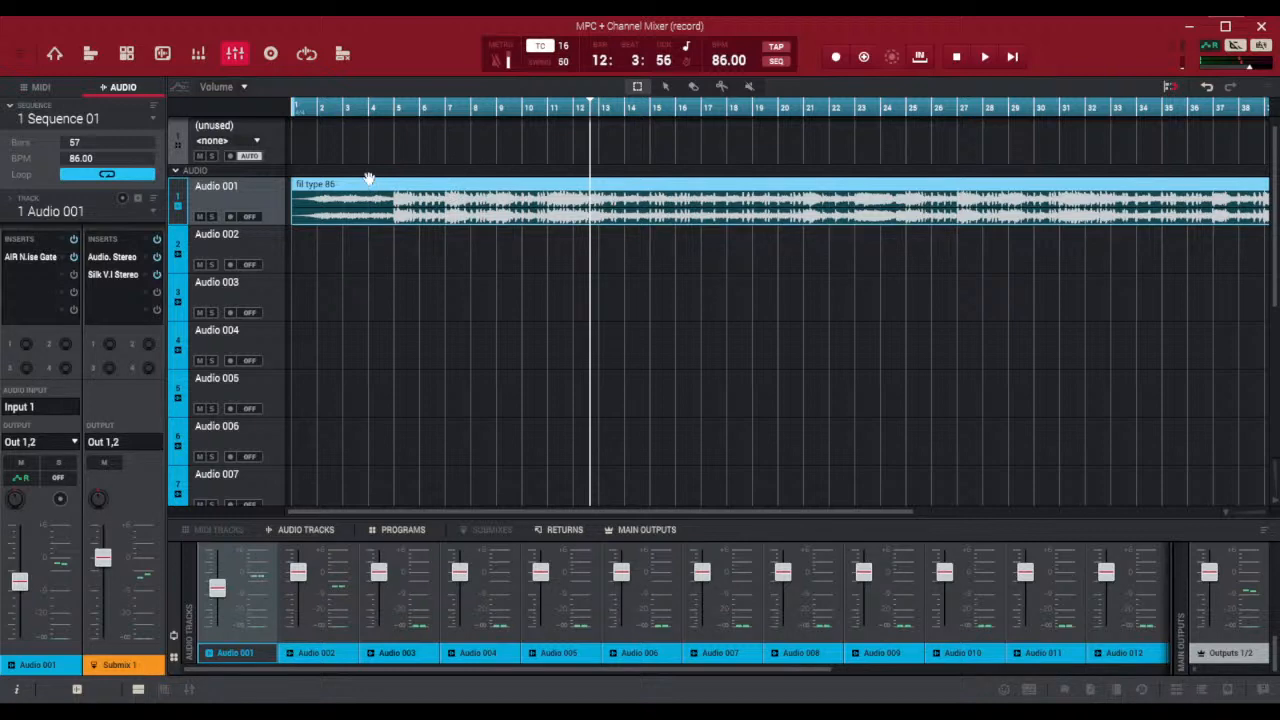
Save the project under the new name 86 fil in the D:\MPC folder
key("ctrl+s")
key("ctrl+s")
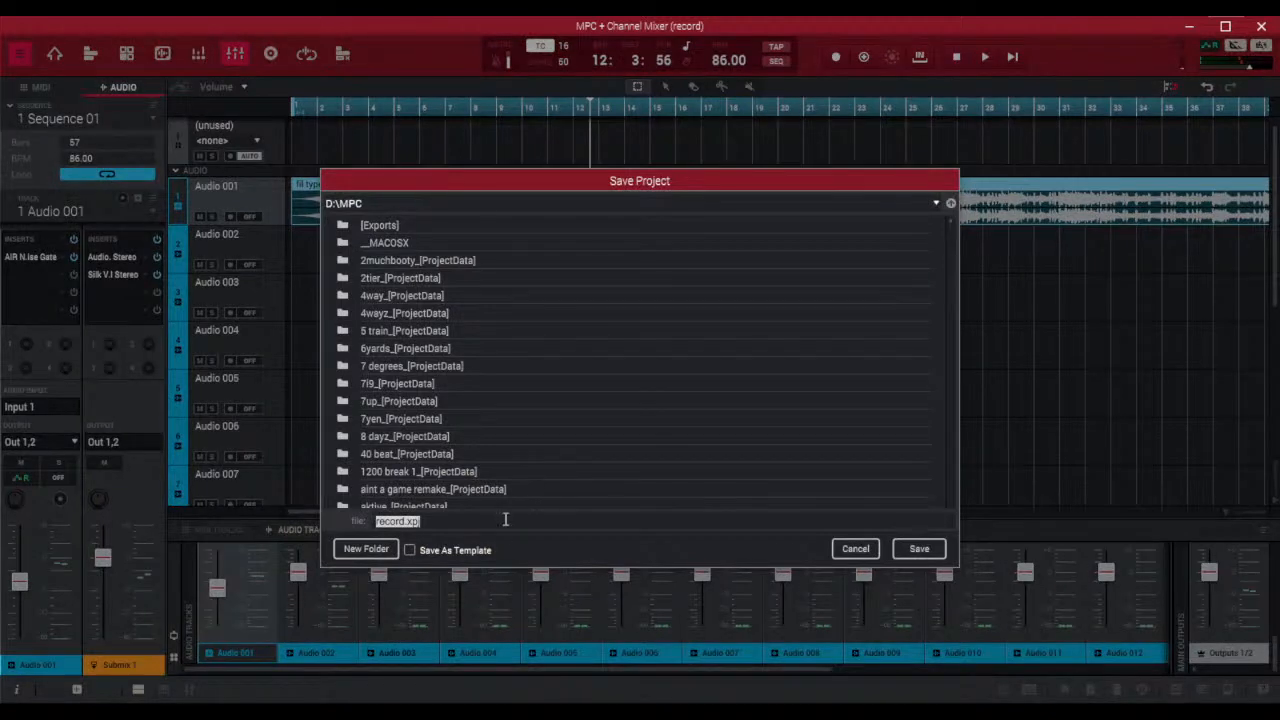
scroll(557, 458, "down", 15)
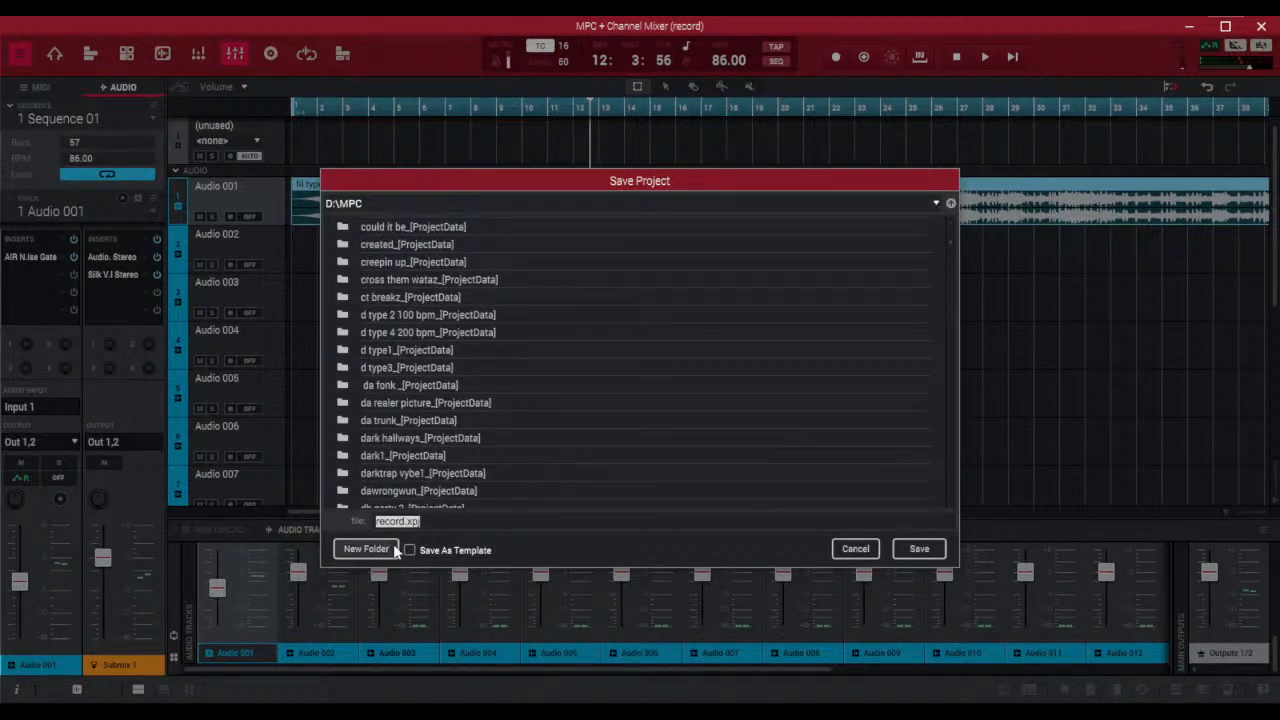
scroll(560, 454, "up", 12)
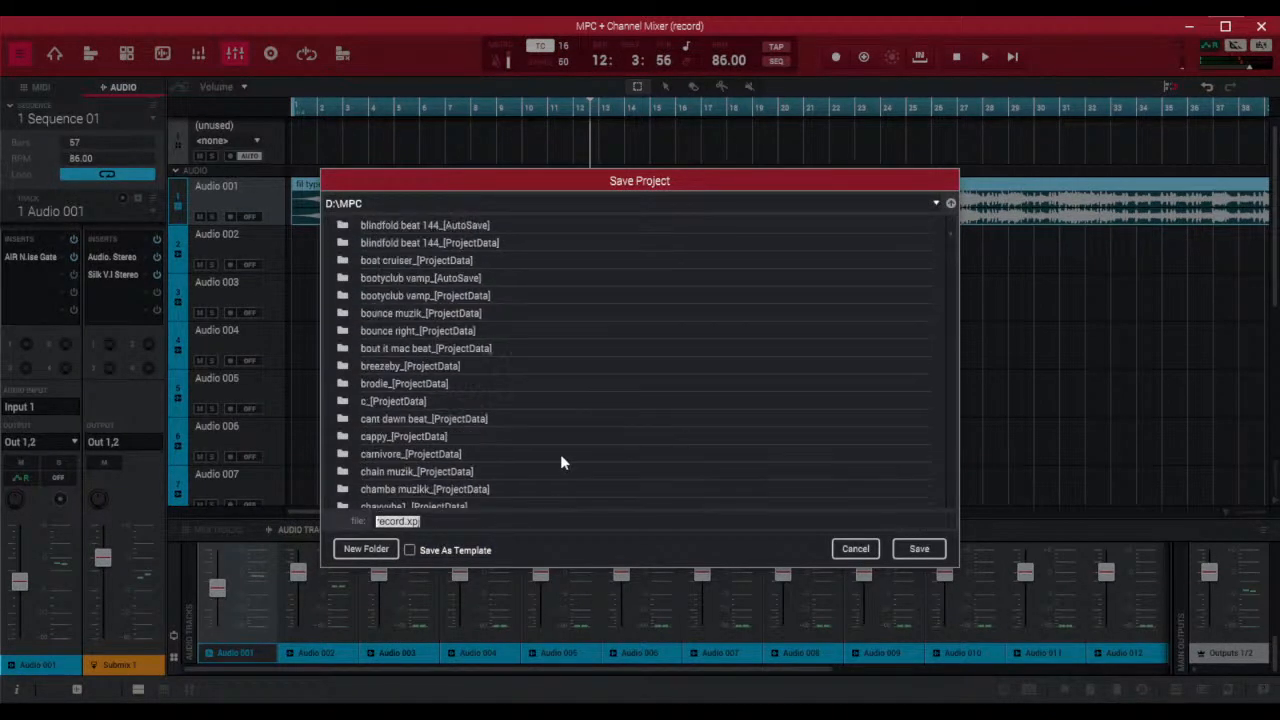
scroll(560, 453, "up", 3)
scroll(560, 452, "down", 15)
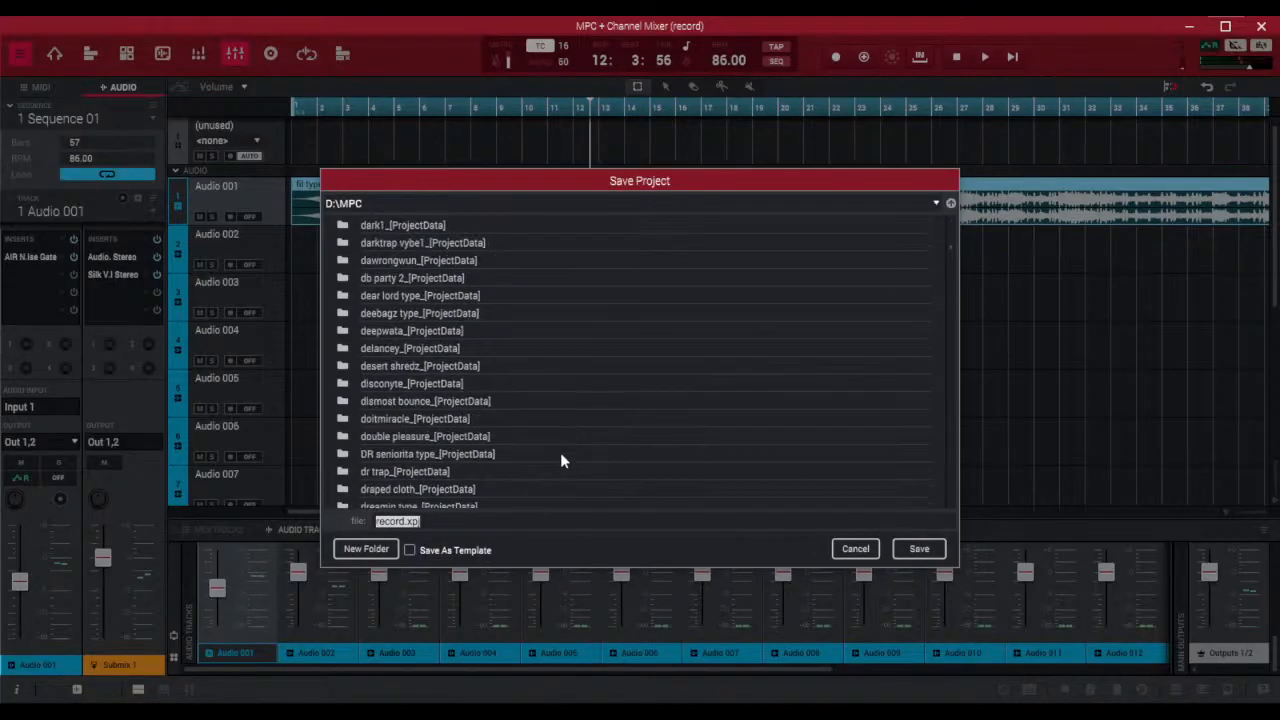
scroll(560, 452, "down", 6)
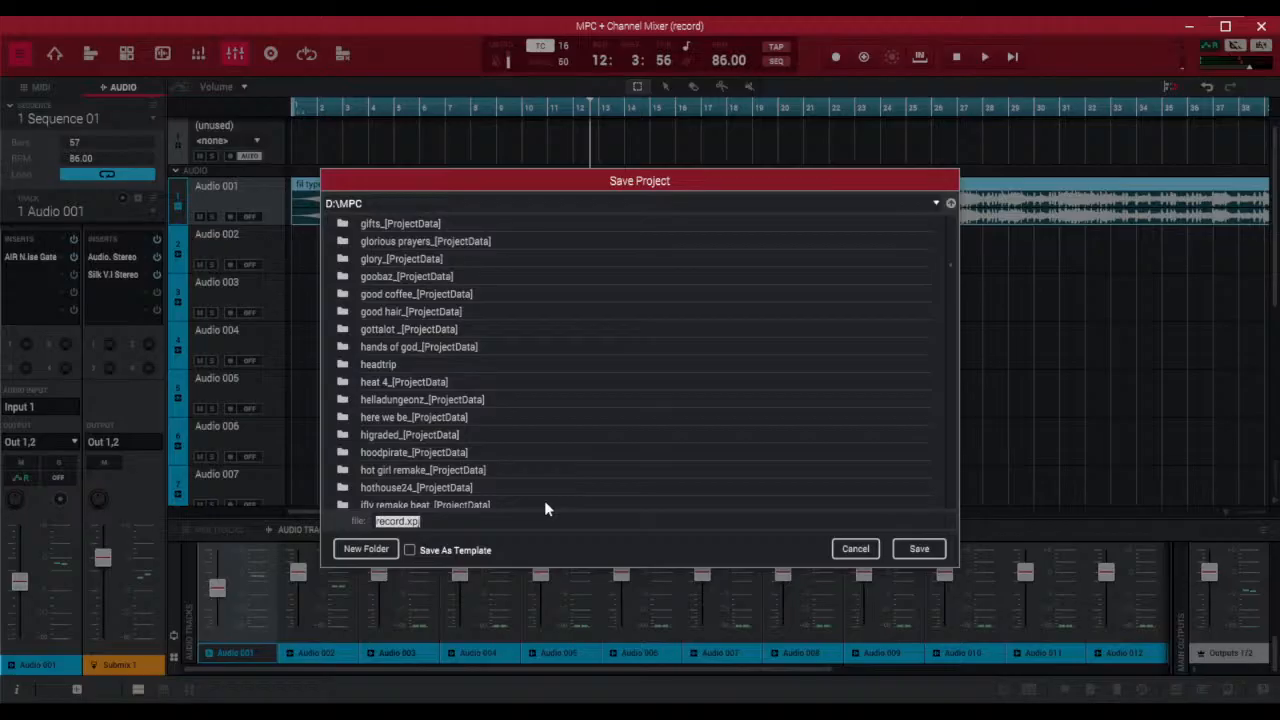
type("86 fil")
key("Return")
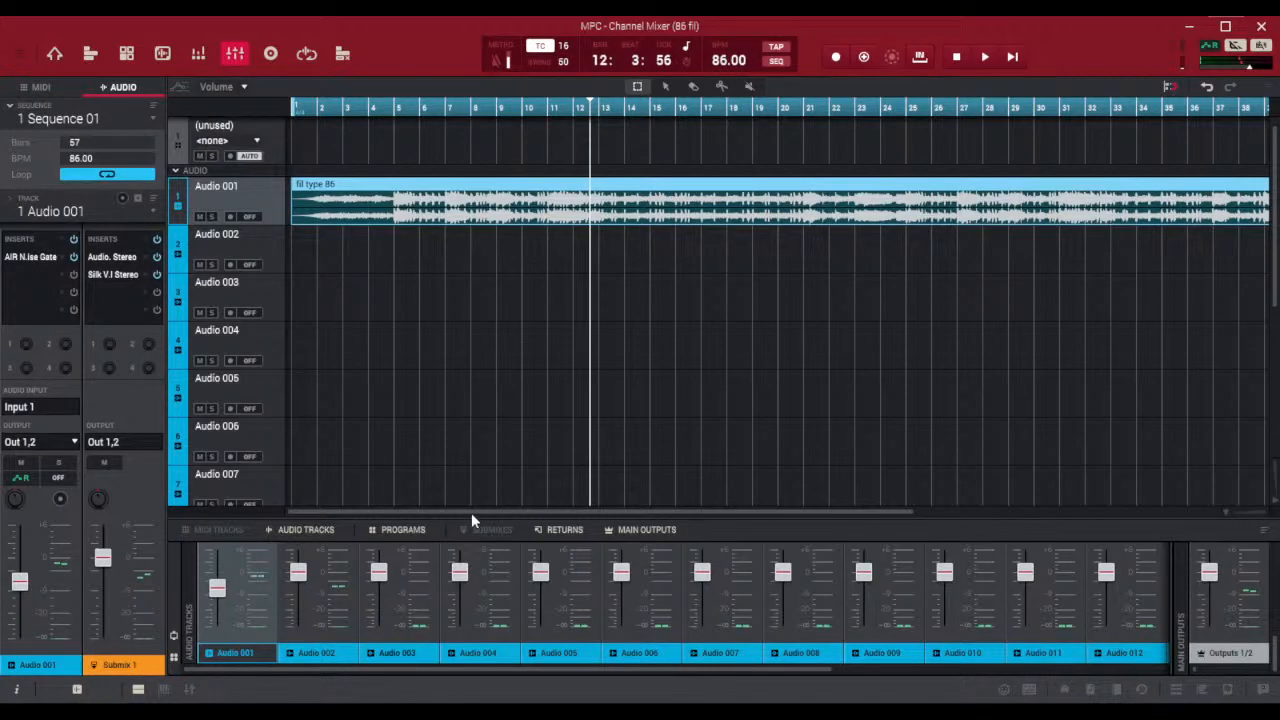
Rename track Audio 001 as beat
left_click(225, 184)
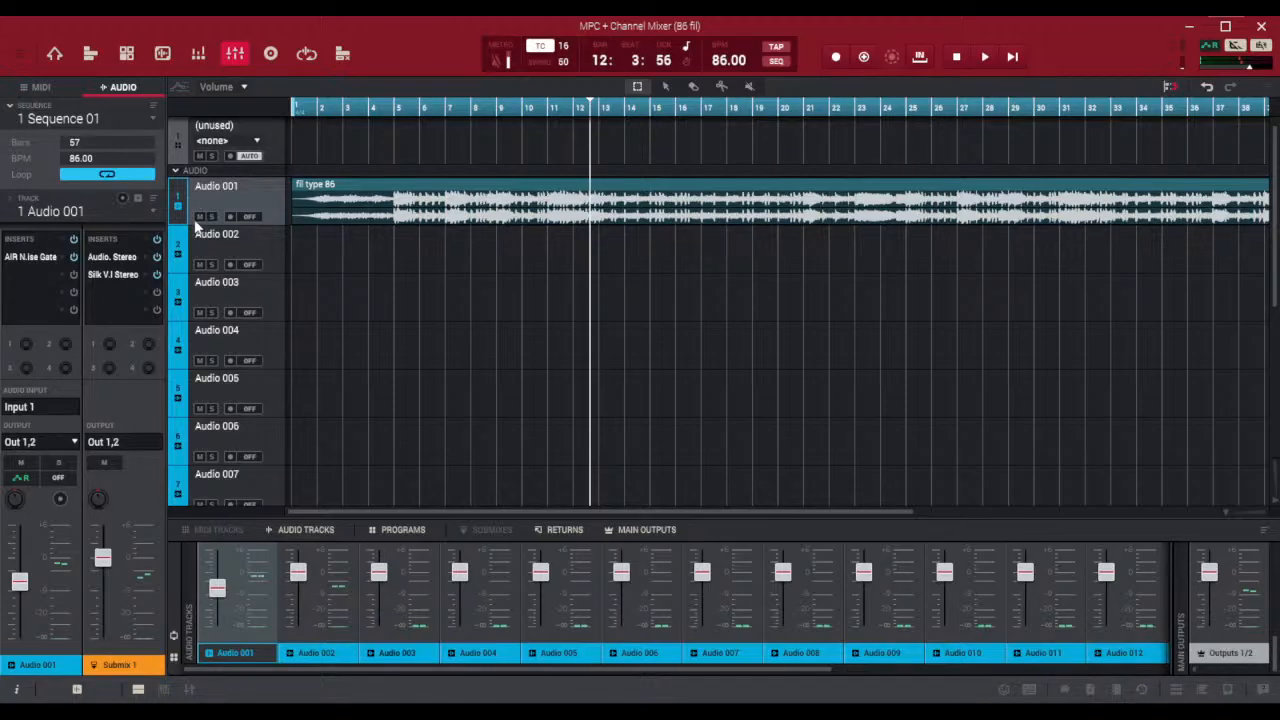
double_click(89, 212)
type("beat")
key("Return")
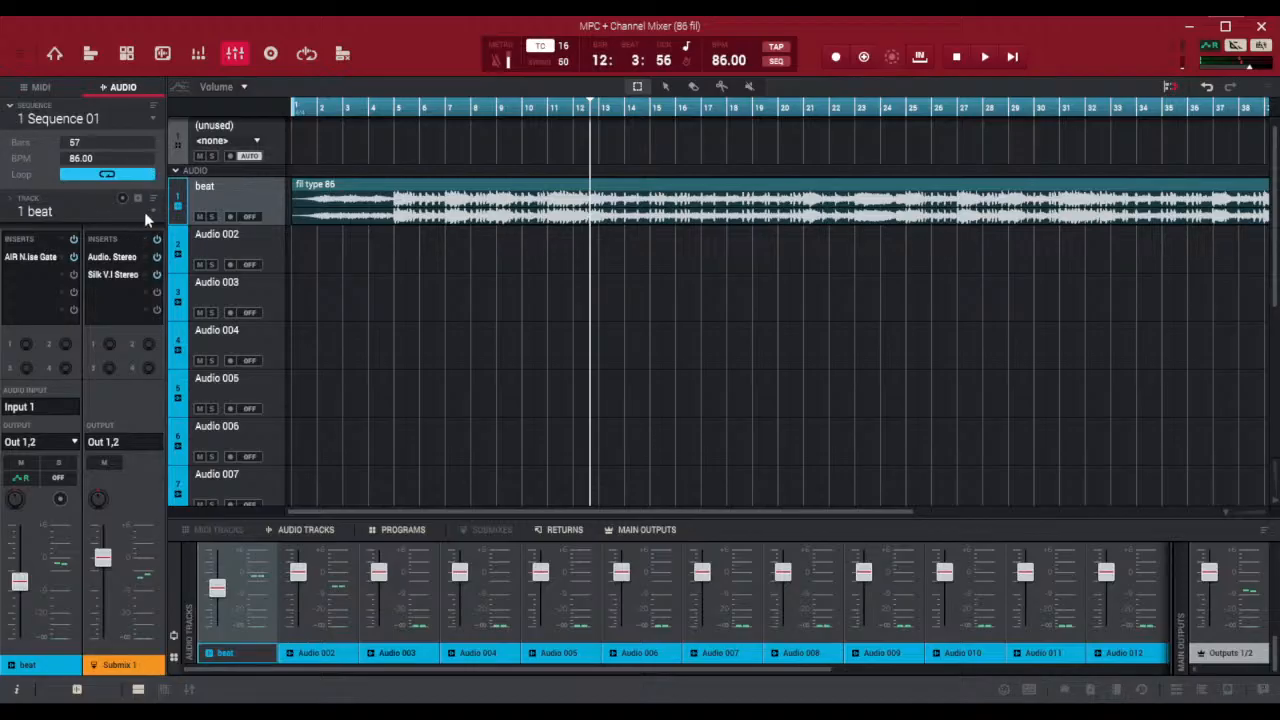
Rename track Audio 002 as record
key("Down")
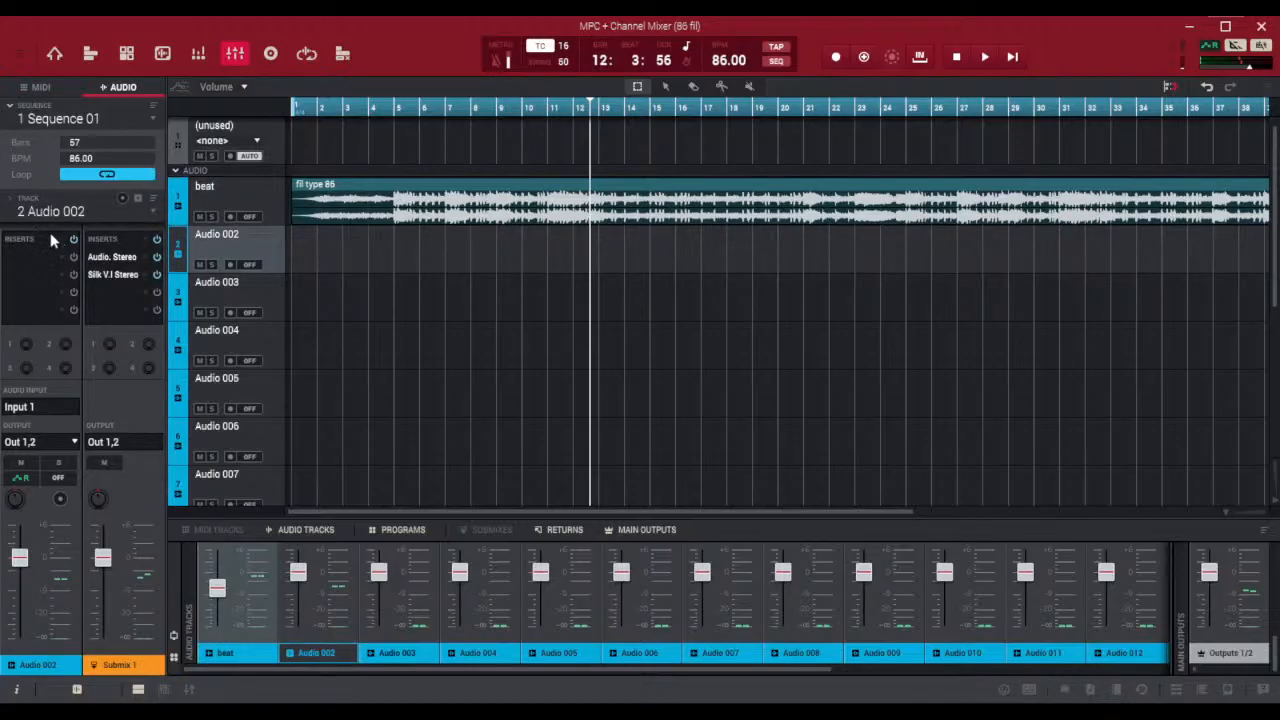
double_click(96, 210)
type("record")
key("Return")
In the channel mixer, route the record track's output to Sub 1 and arm the track for recording
left_click_drag(534, 517, 581, 167)
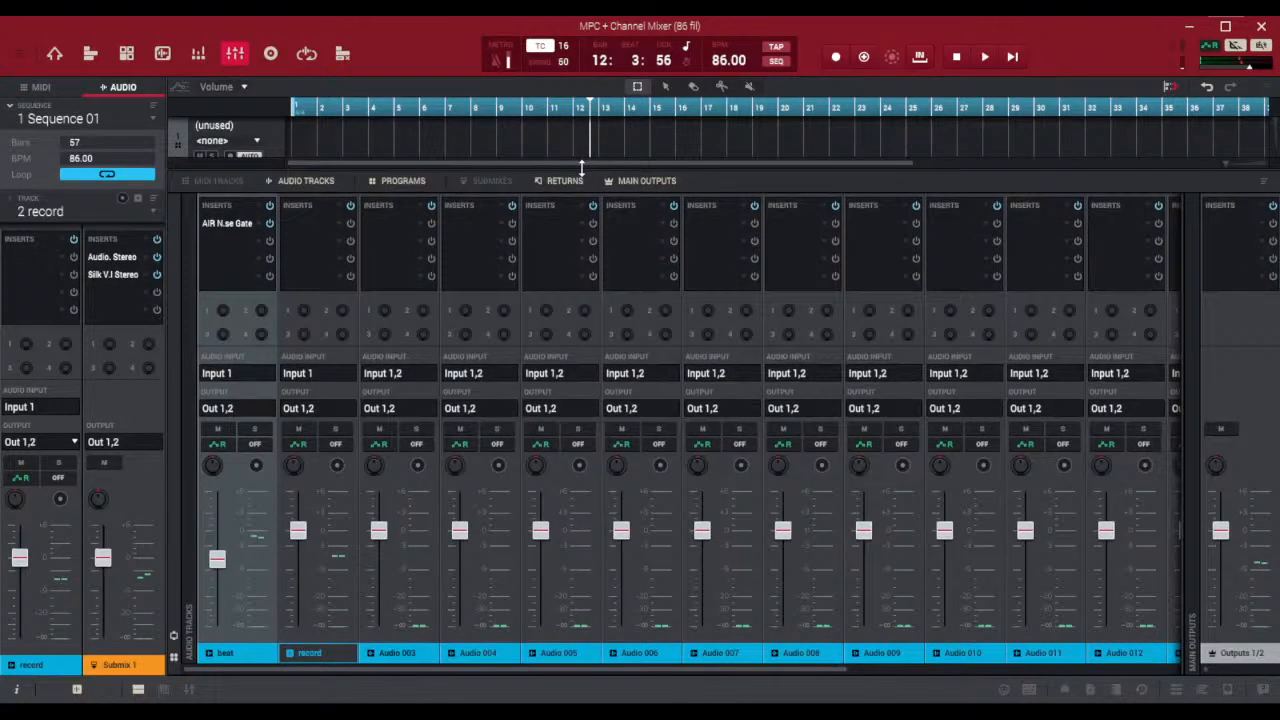
left_click(308, 405)
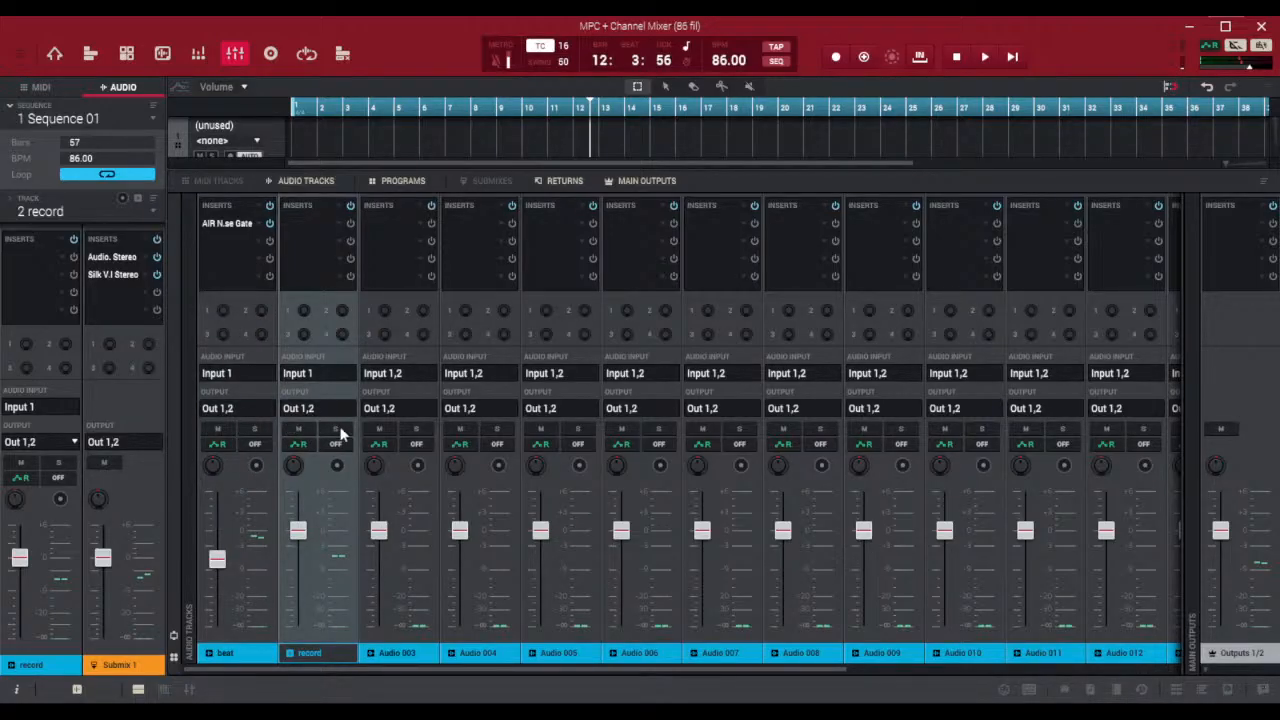
left_click(429, 289)
left_click(336, 465)
left_click_drag(428, 168, 429, 492)
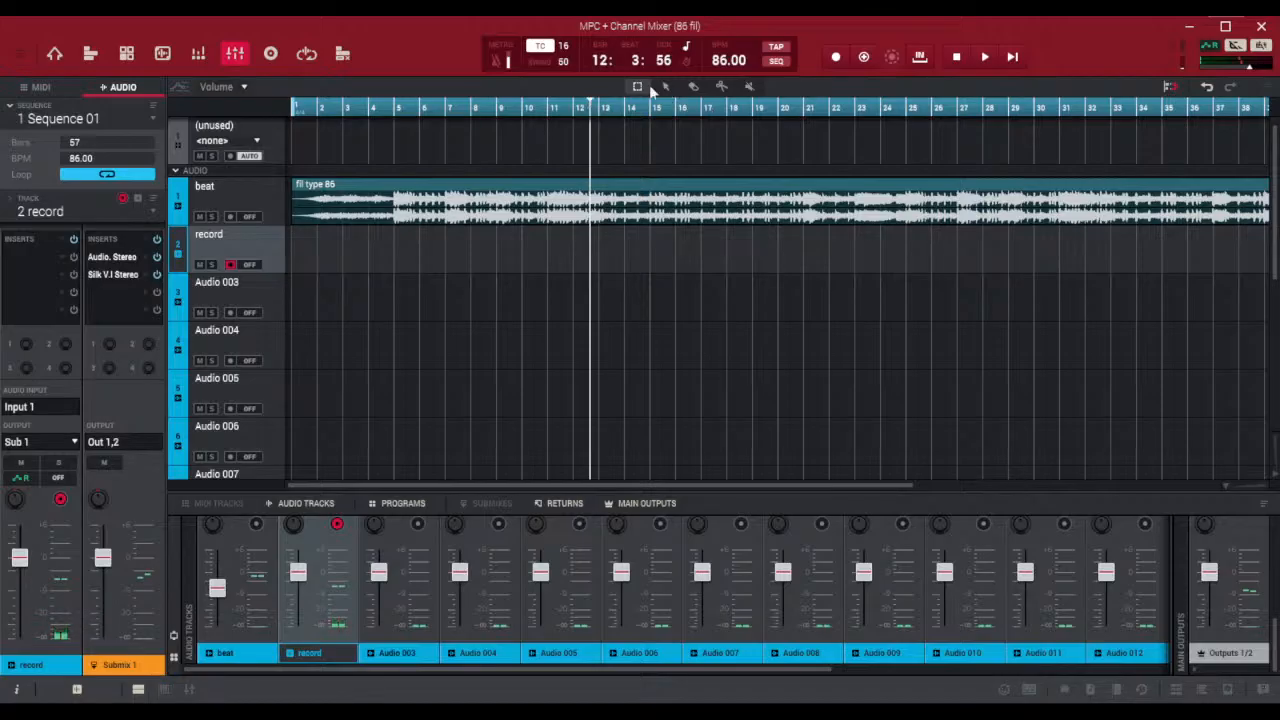
Record a vocal take on the record track from bar 1 to about bar 10, and stop the transport
left_click_drag(593, 57, 593, 150)
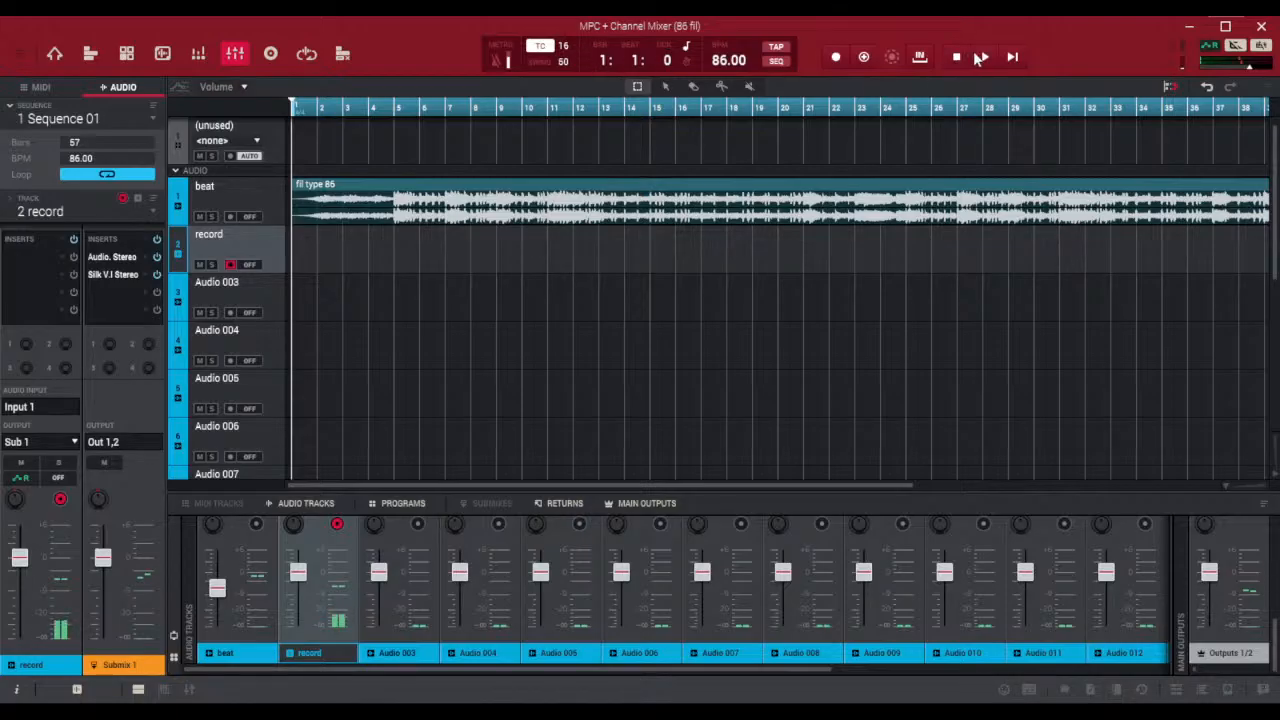
left_click(835, 60)
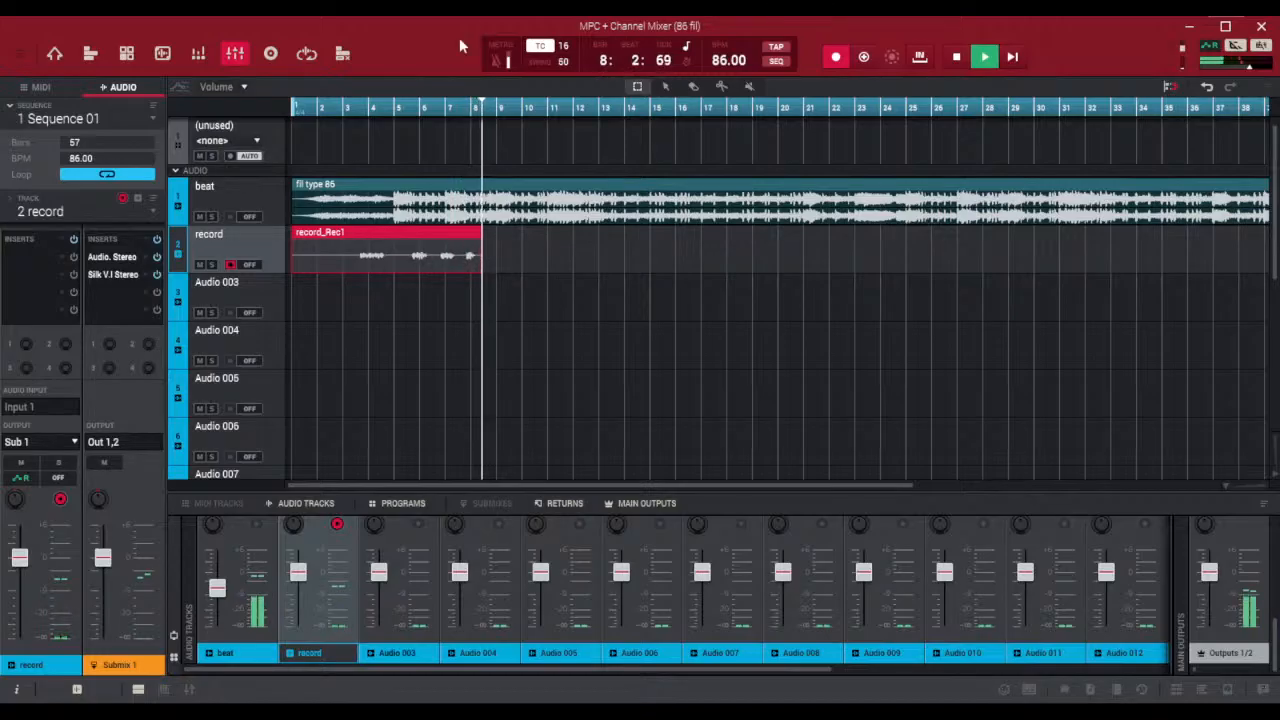
left_click(836, 58)
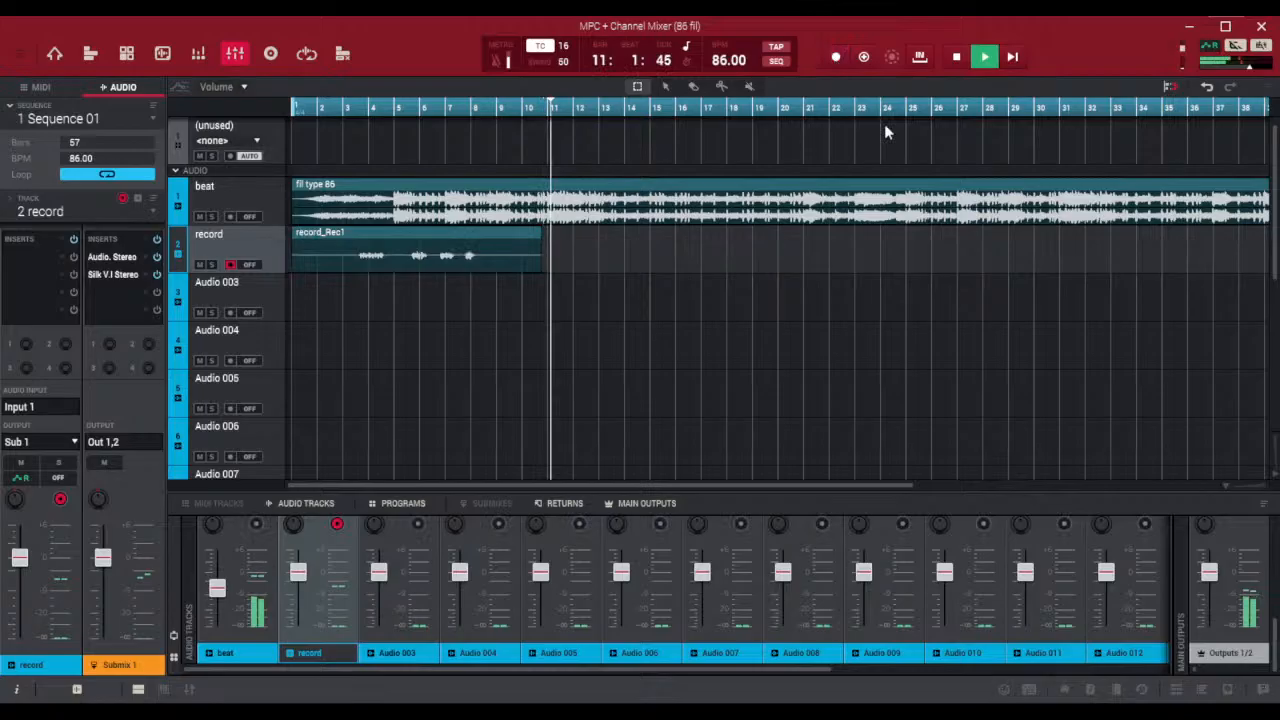
left_click(957, 57)
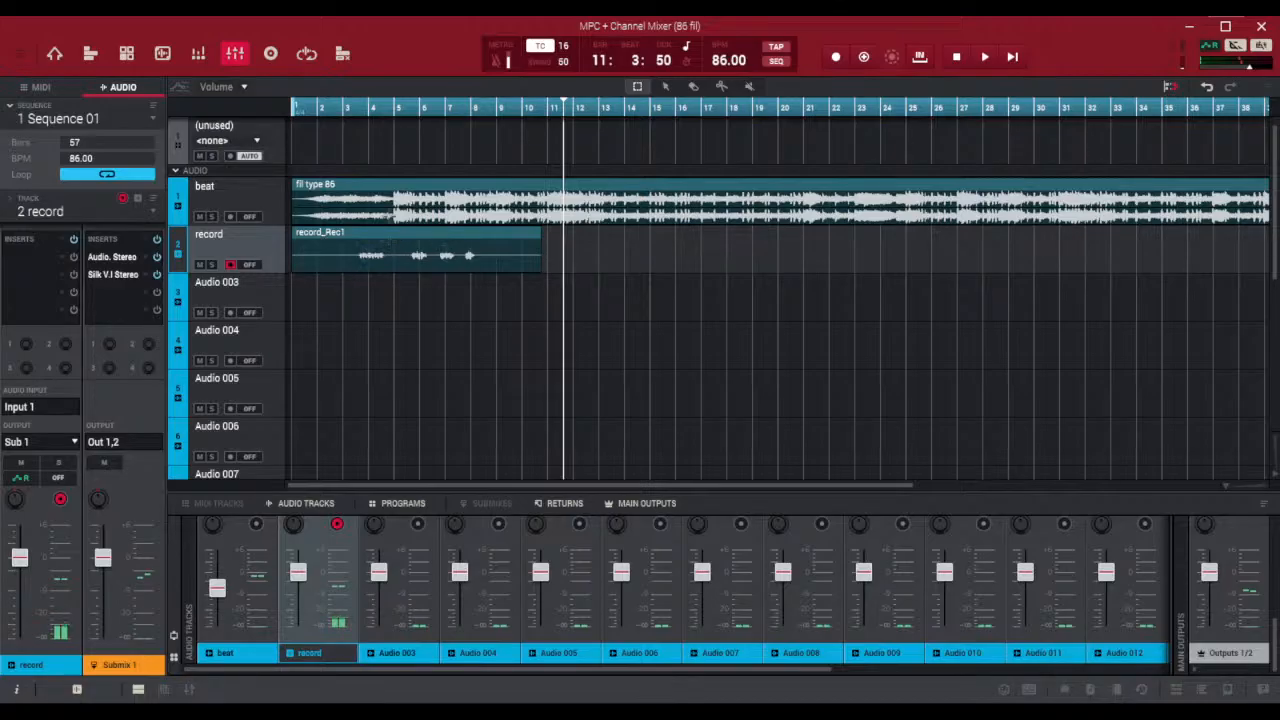
left_click(728, 712)
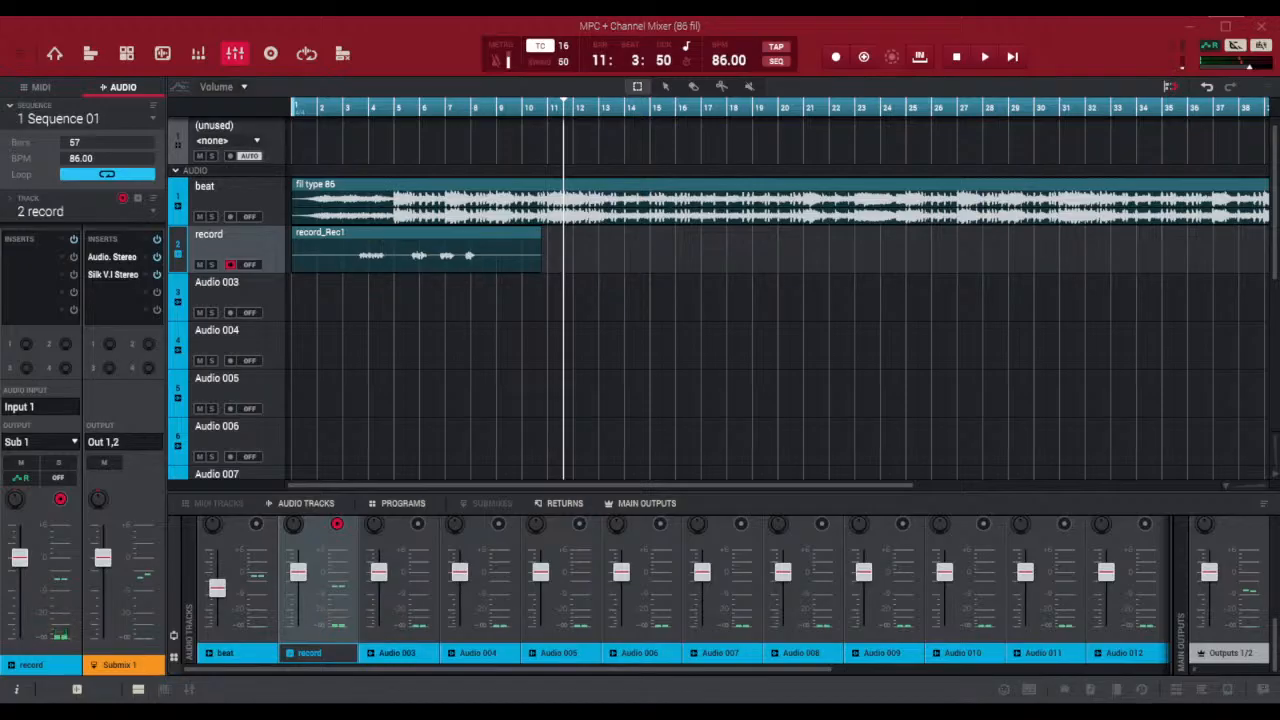
key("alt+Tab")
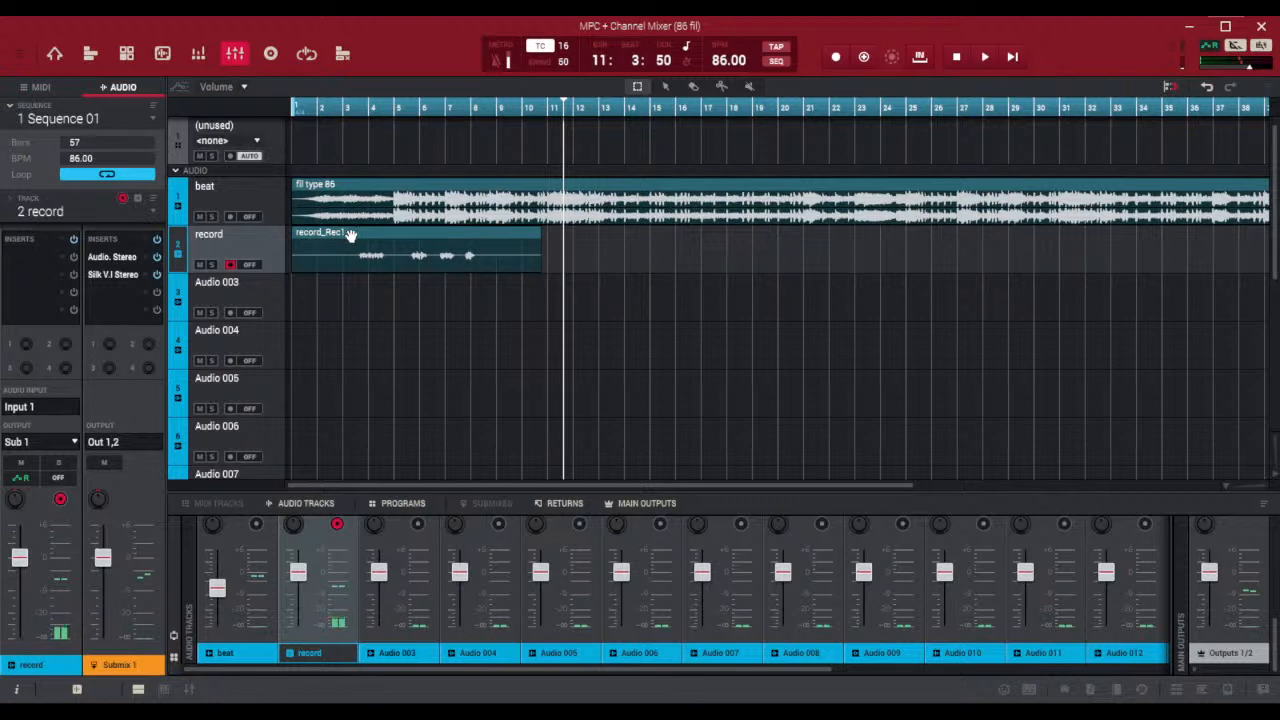
Move the recorded take from the record track down to Audio 003 and trim its end to about bar 8
left_click_drag(350, 234, 342, 281)
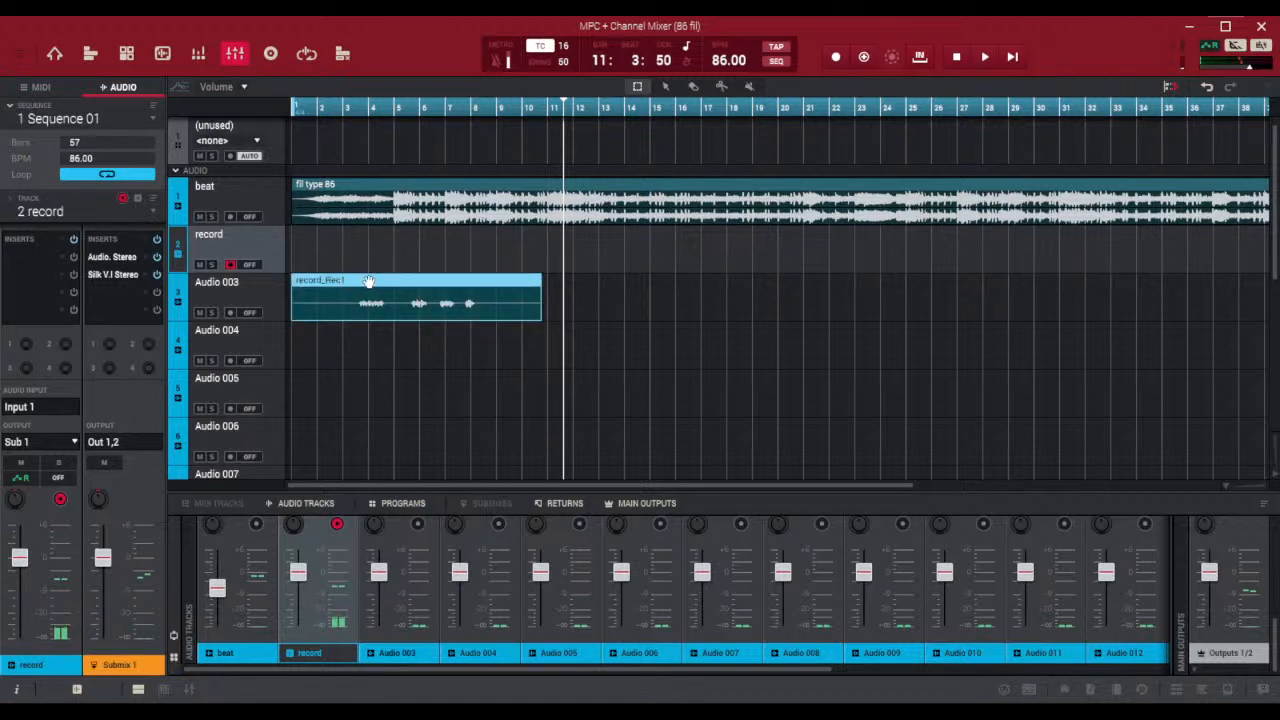
mouse_move(369, 284)
left_mouse_down()
mouse_move(364, 258)
mouse_move(387, 251)
mouse_move(374, 331)
mouse_move(371, 290)
left_mouse_up()
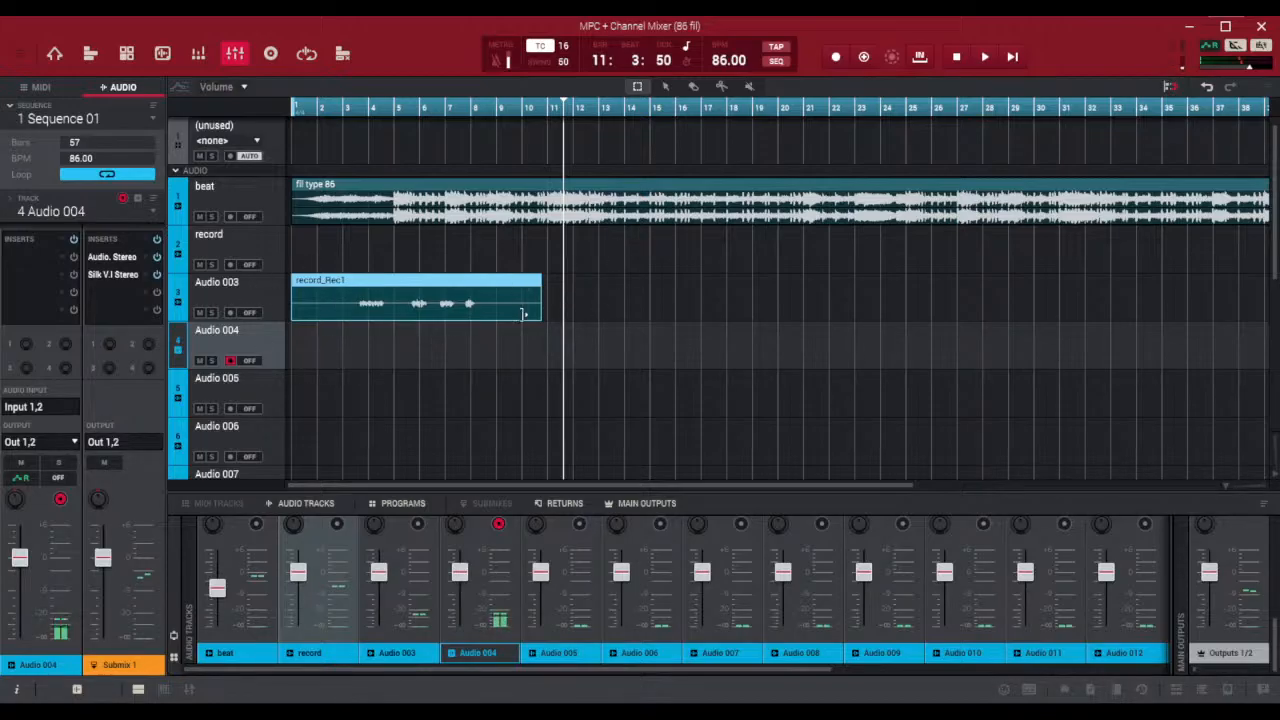
left_click_drag(541, 316, 483, 340)
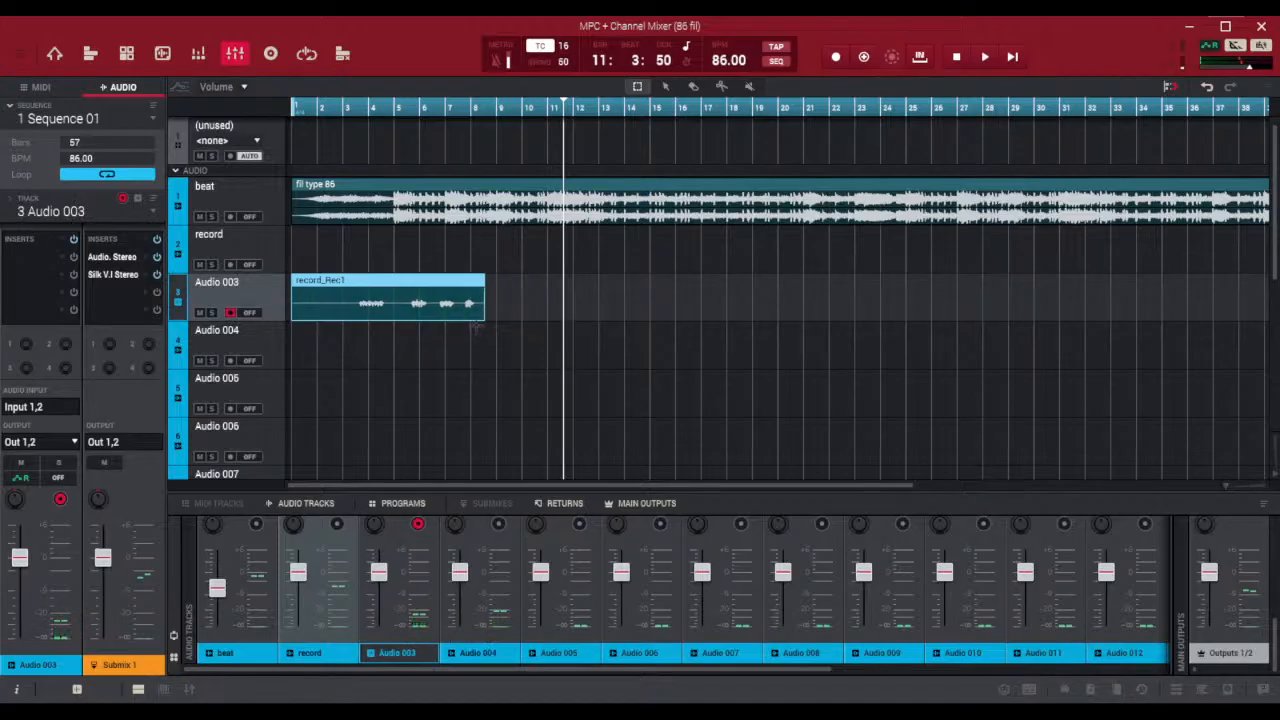
Try recording on Audio 003 from bar 5 over the existing take, and undo that recording
left_click(396, 112)
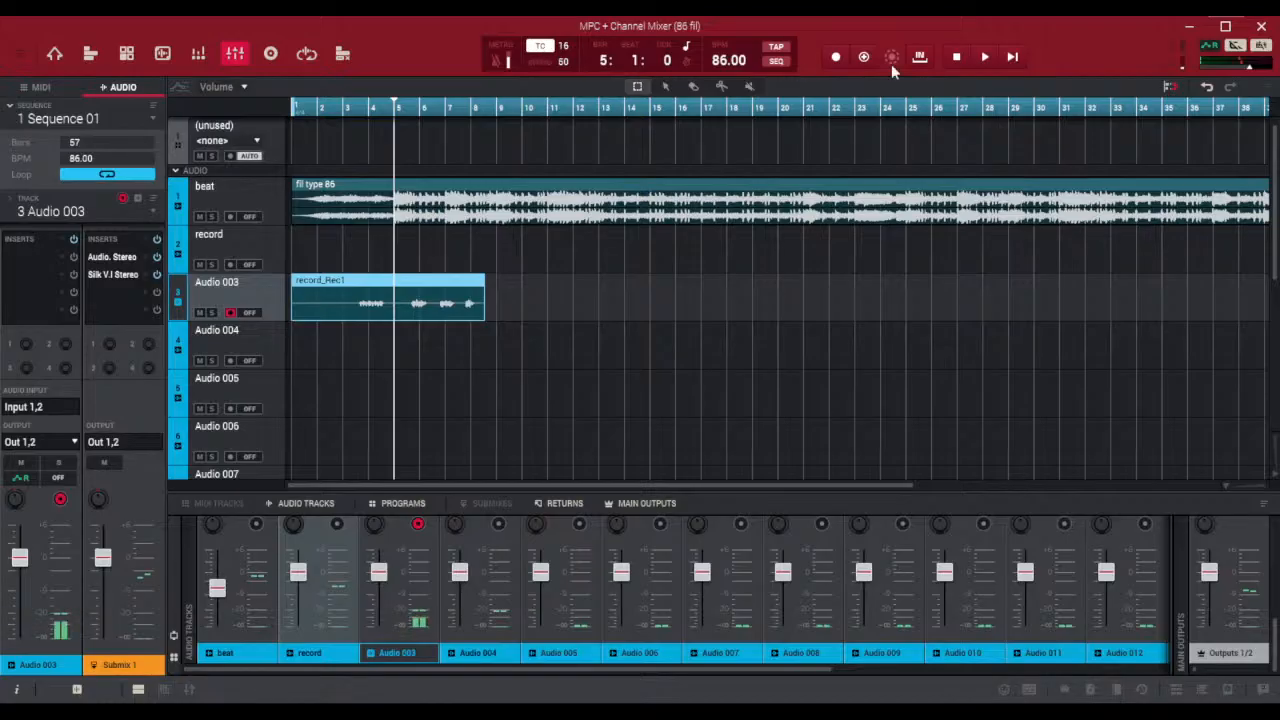
left_click(836, 58)
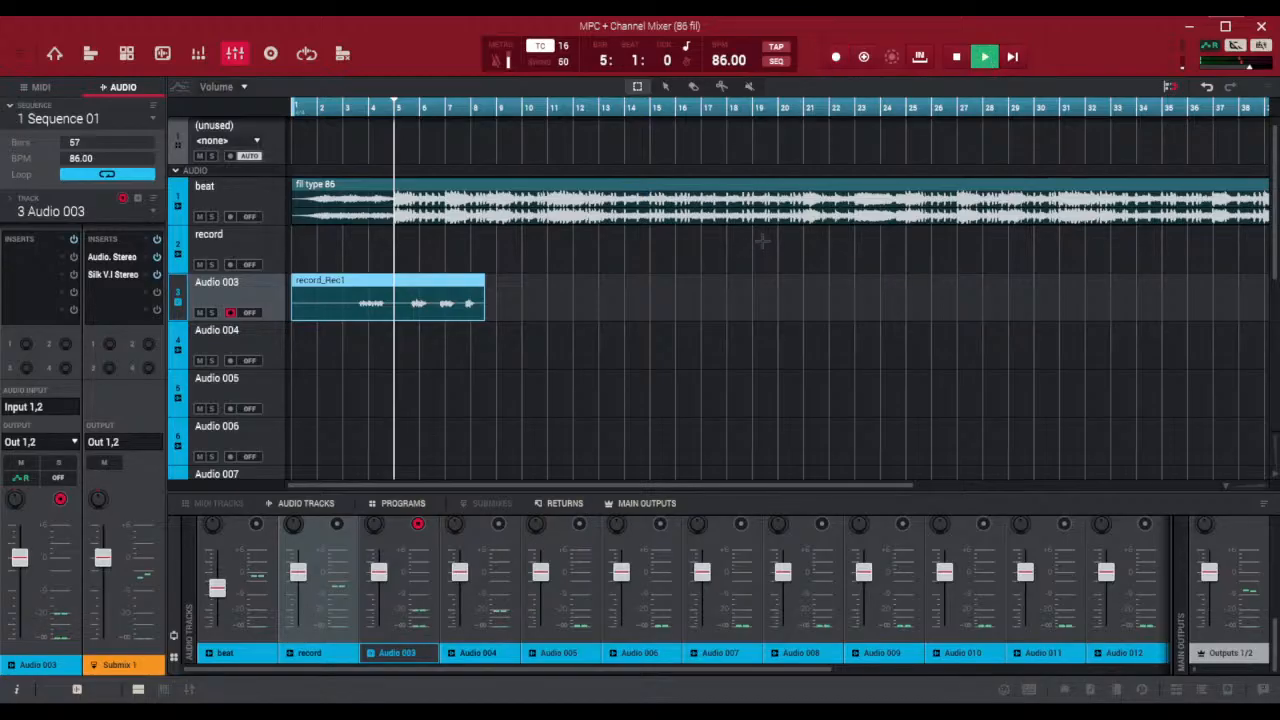
key("space")
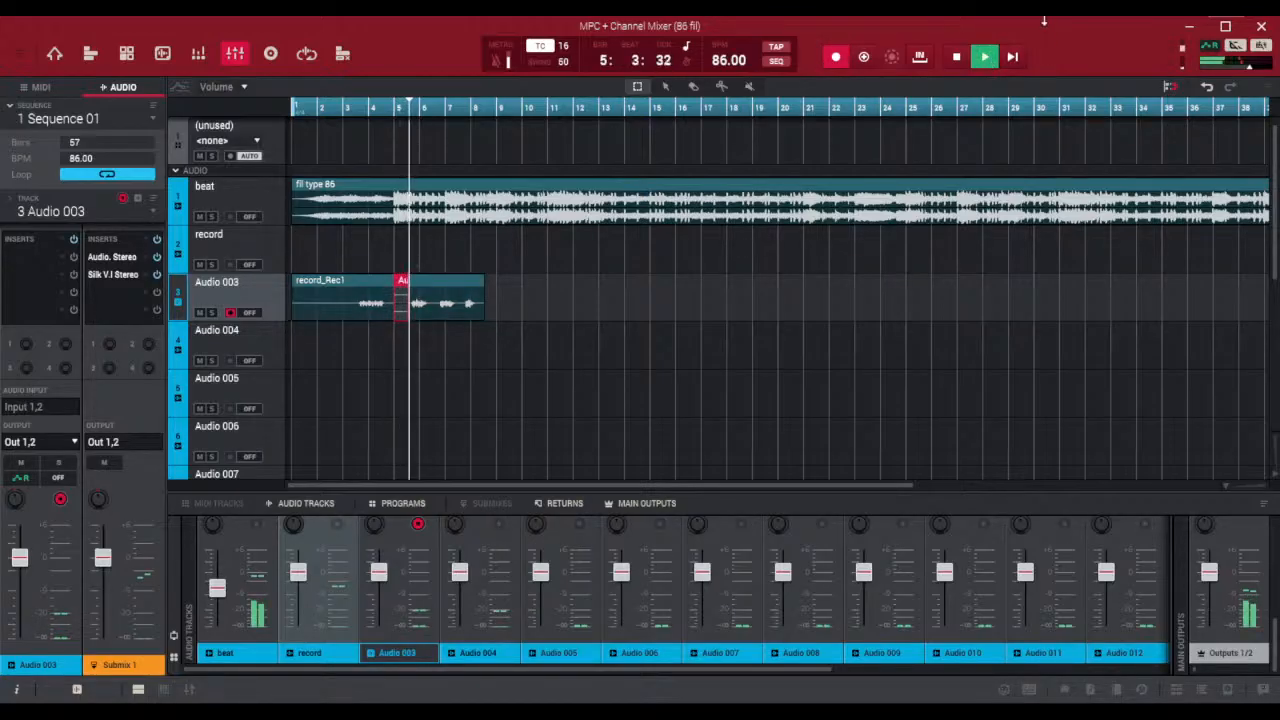
key("space")
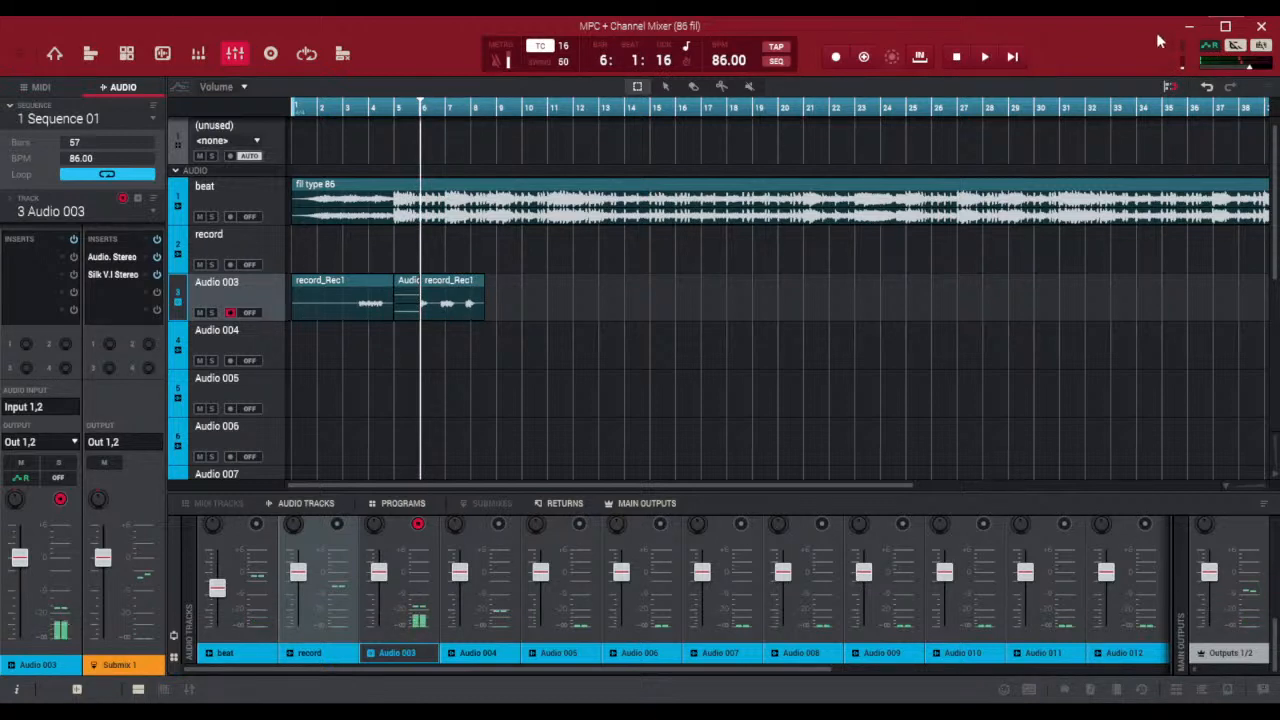
left_click(1206, 86)
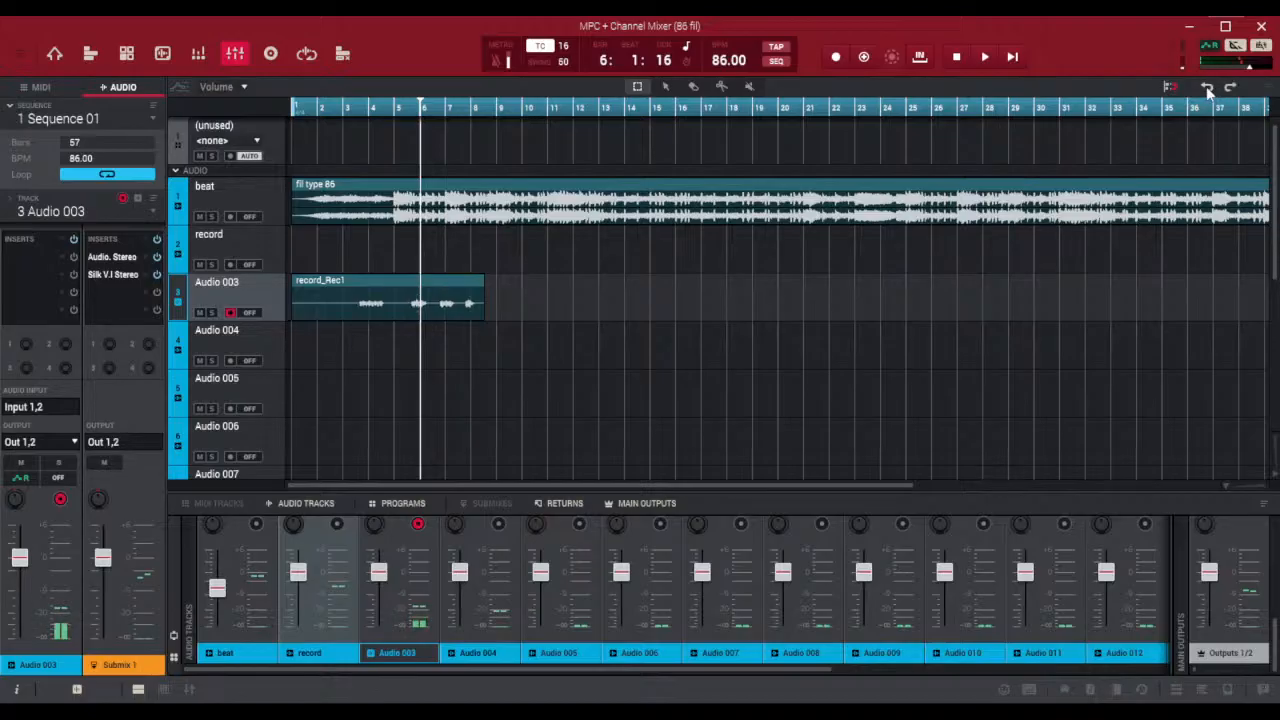
Reselect the record track for recording, and set the audio input of Audio 003 through Audio 013 to Input 1
left_click(261, 238)
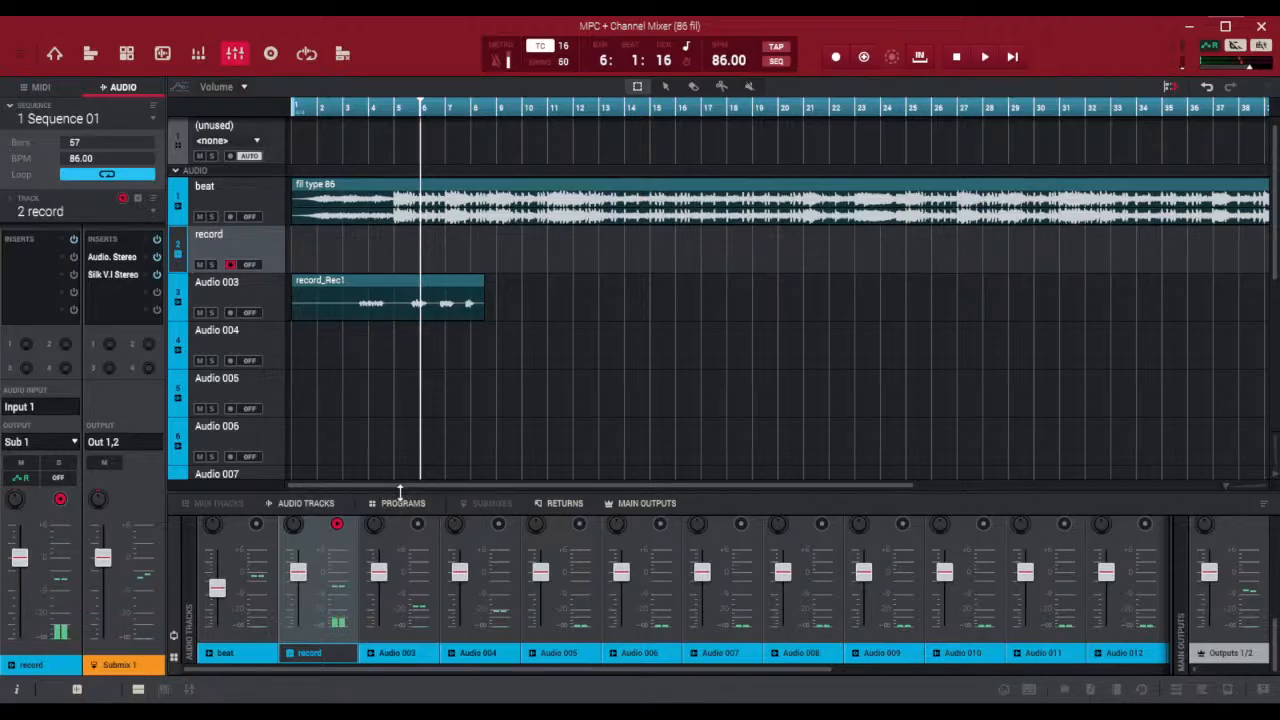
left_click_drag(400, 496, 402, 175)
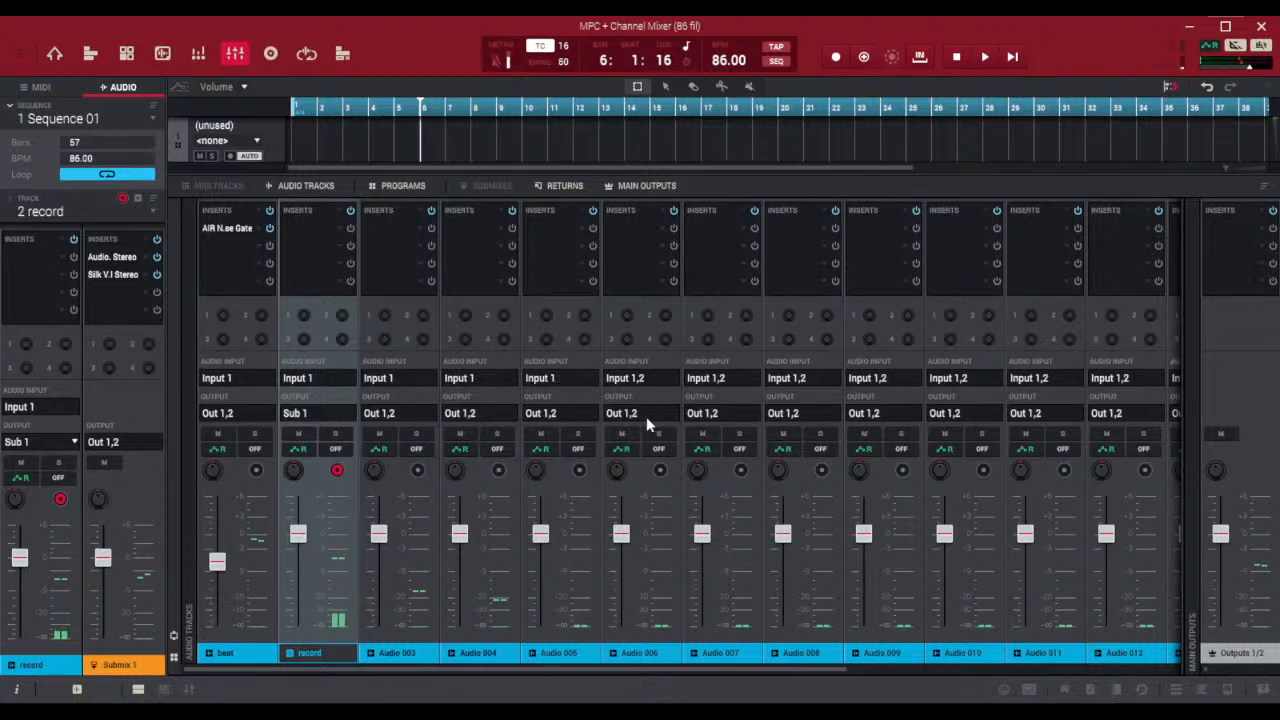
left_click(738, 34)
left_click(787, 43)
left_click(904, 27)
left_click_drag(827, 664, 1057, 691)
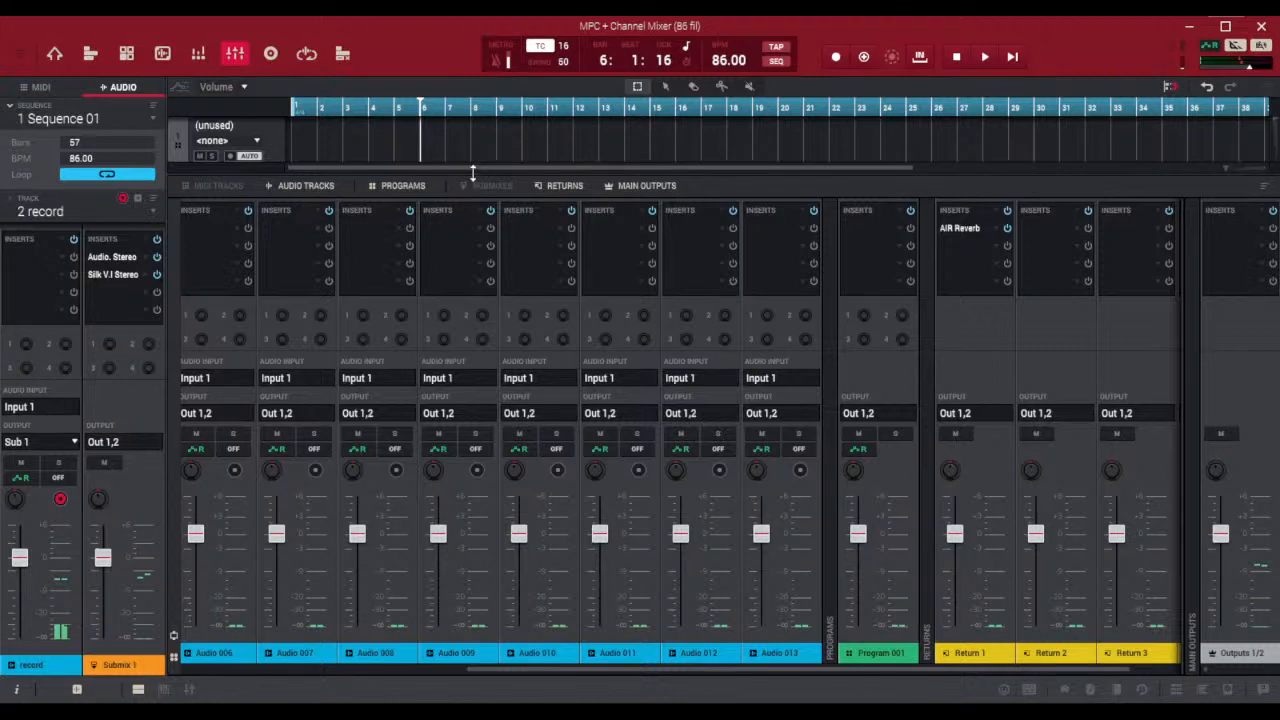
left_click_drag(473, 173, 451, 377)
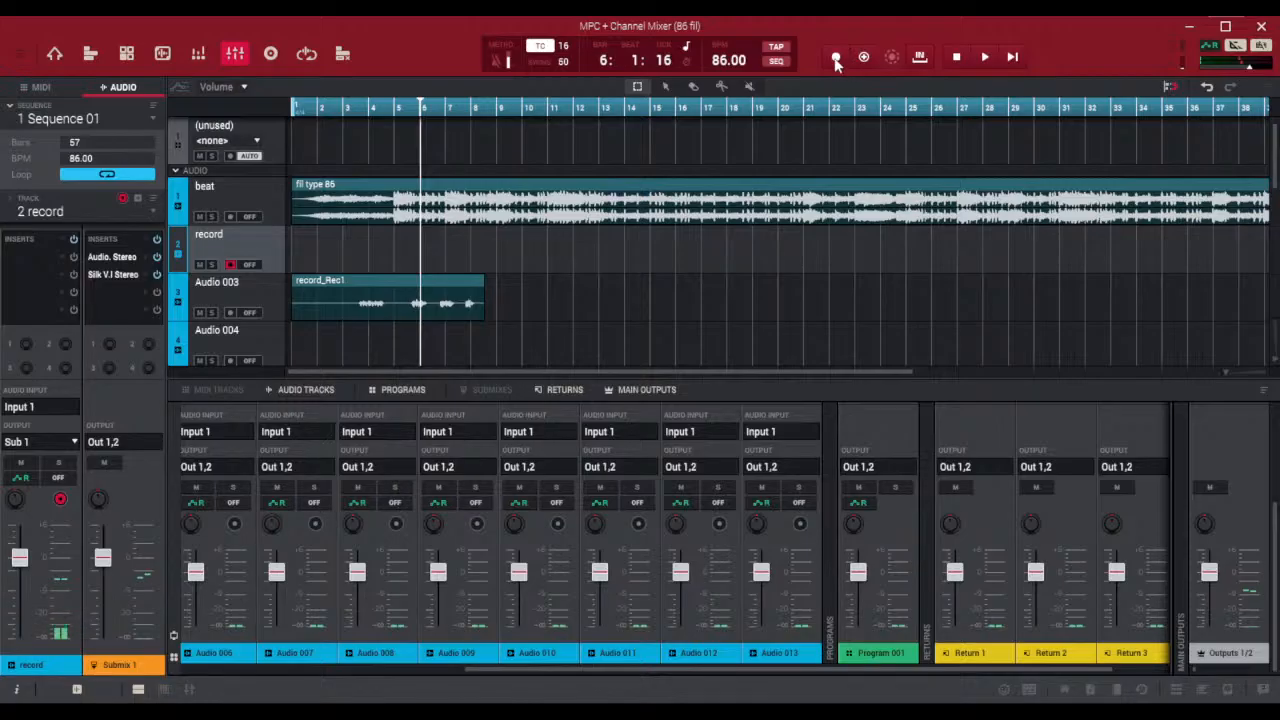
Record a second vocal take on the record track from exactly bar 5 to about bar 15, and stop the transport
left_click(397, 112)
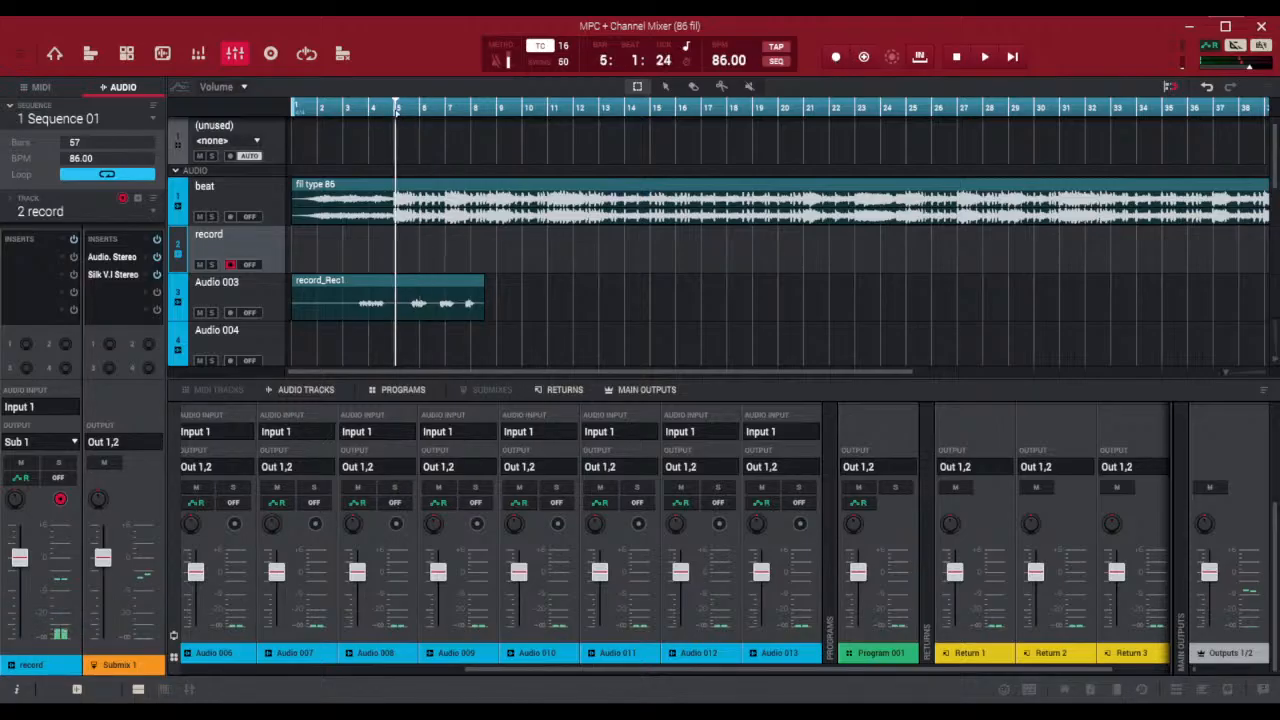
scroll(397, 110, "up", 5)
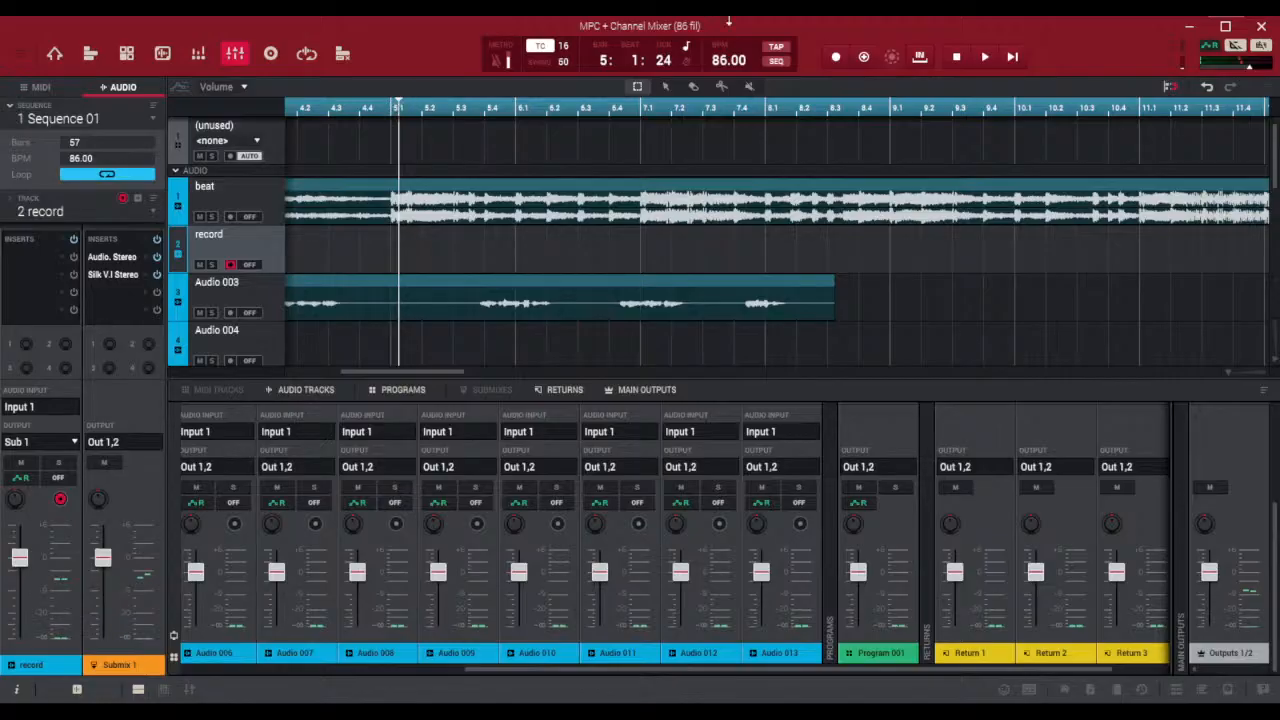
mouse_move(604, 61)
left_mouse_down()
mouse_move(604, 80)
mouse_move(604, 66)
left_mouse_up()
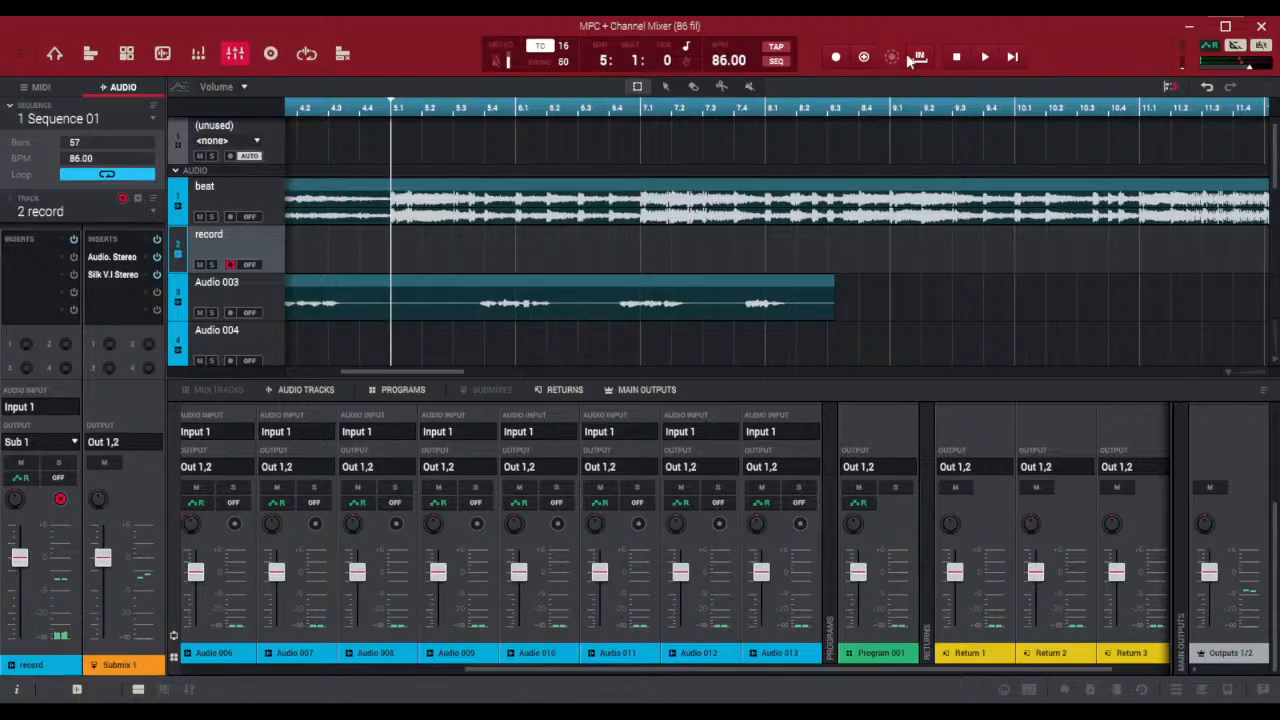
left_click(835, 57)
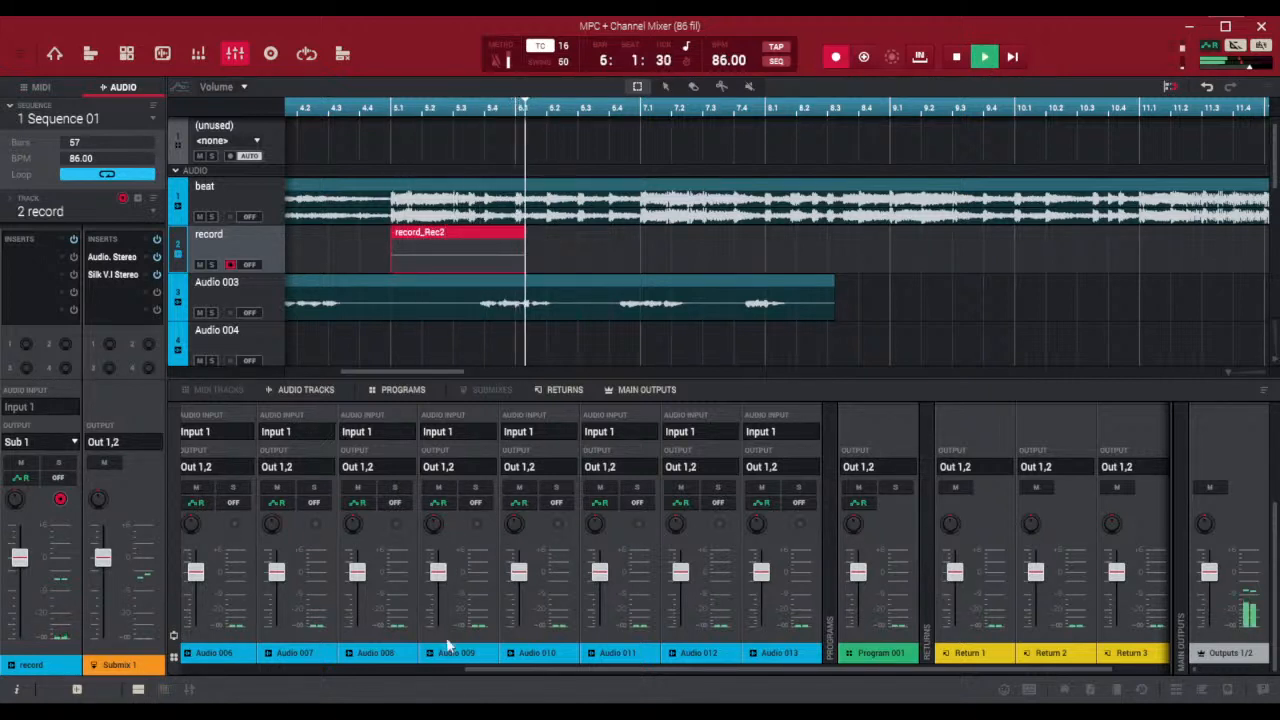
left_click_drag(469, 669, 291, 664)
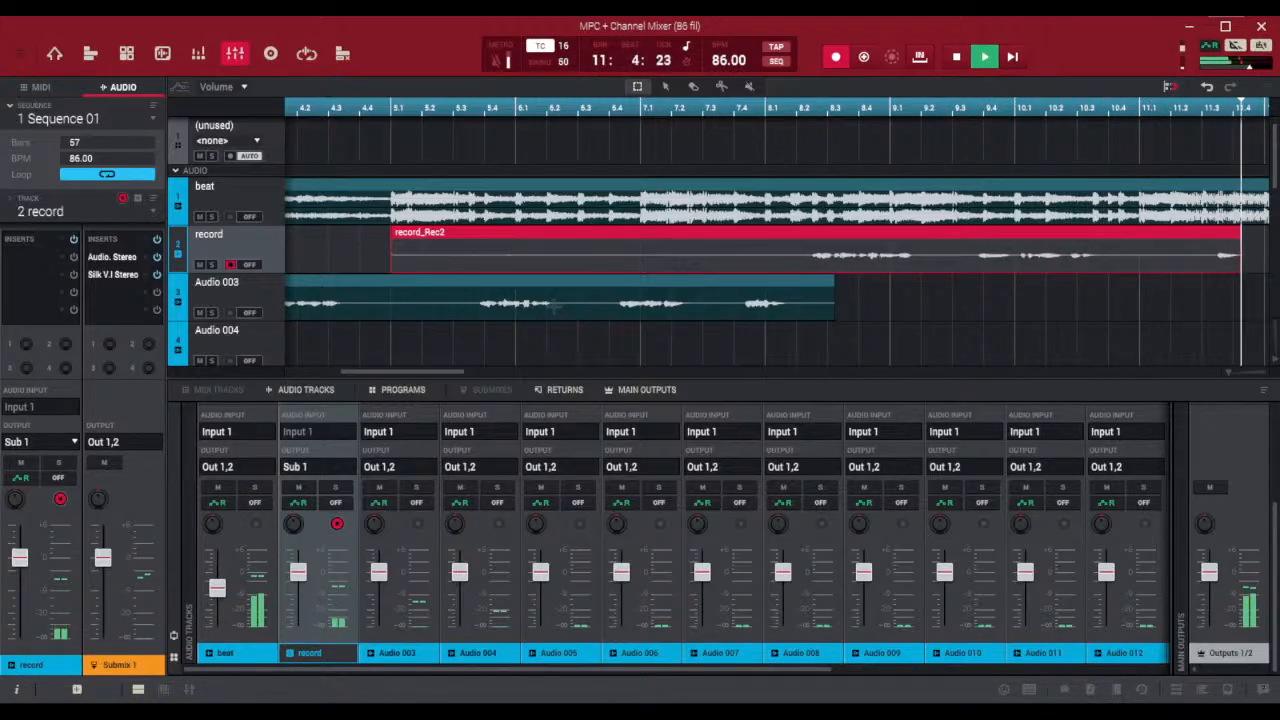
left_click(1245, 373)
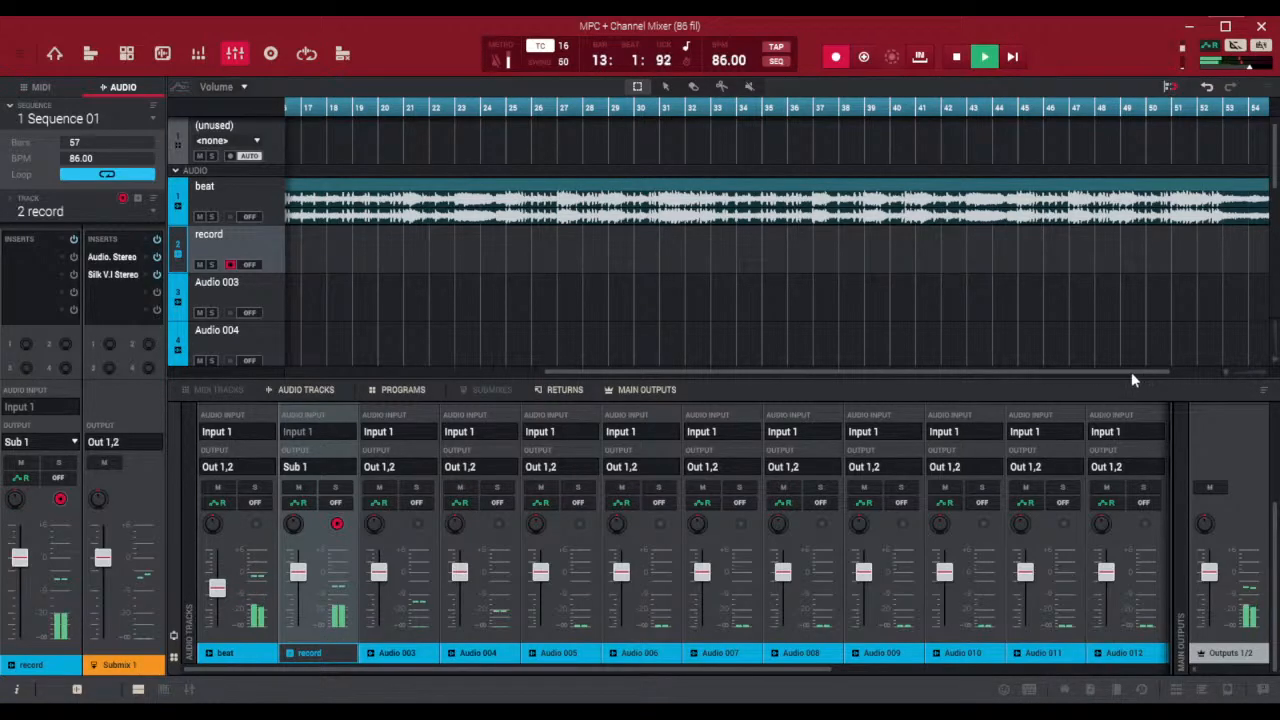
left_click_drag(1131, 372, 517, 396)
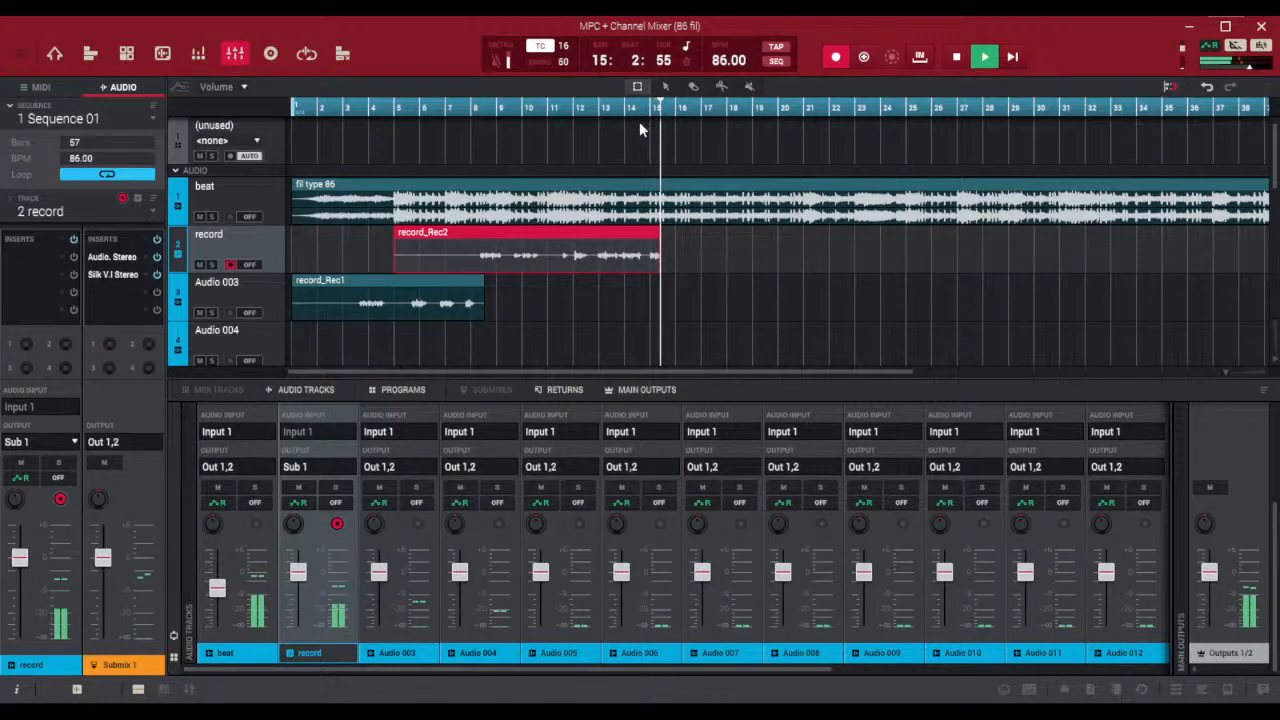
key("space")
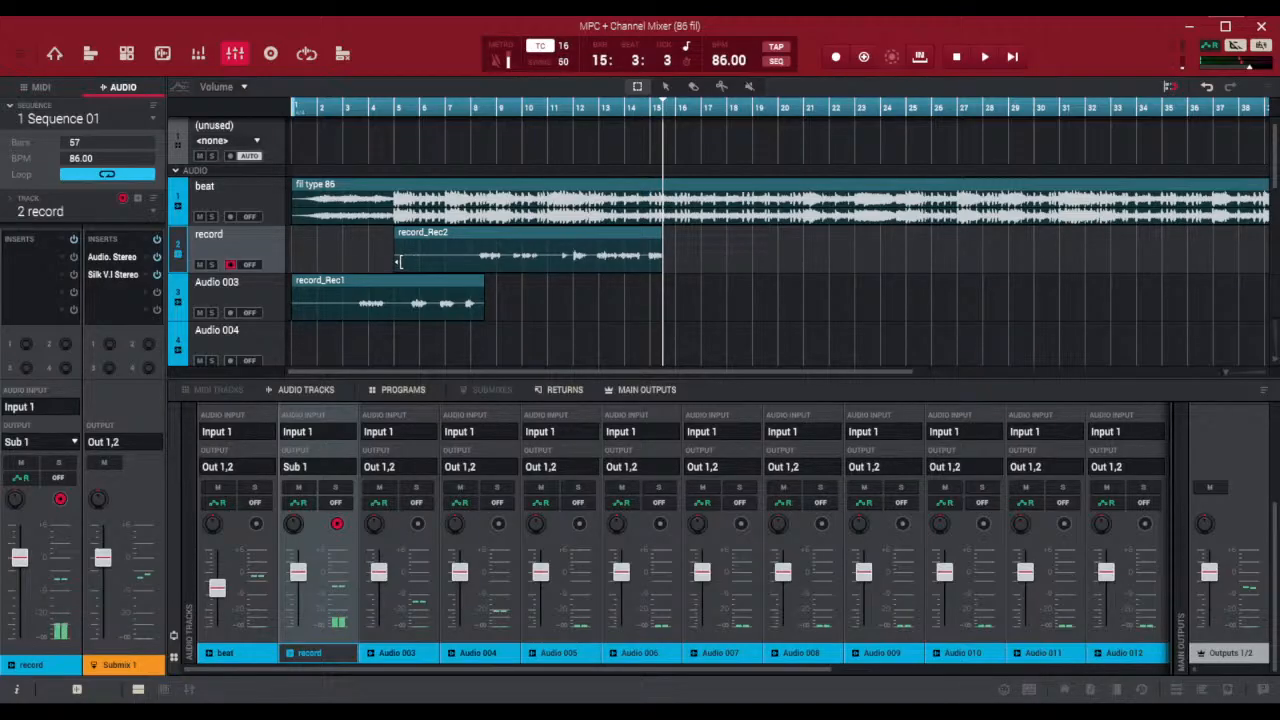
Trim the silent start of the second take on the record track to about bar 8
left_click_drag(399, 261, 475, 292)
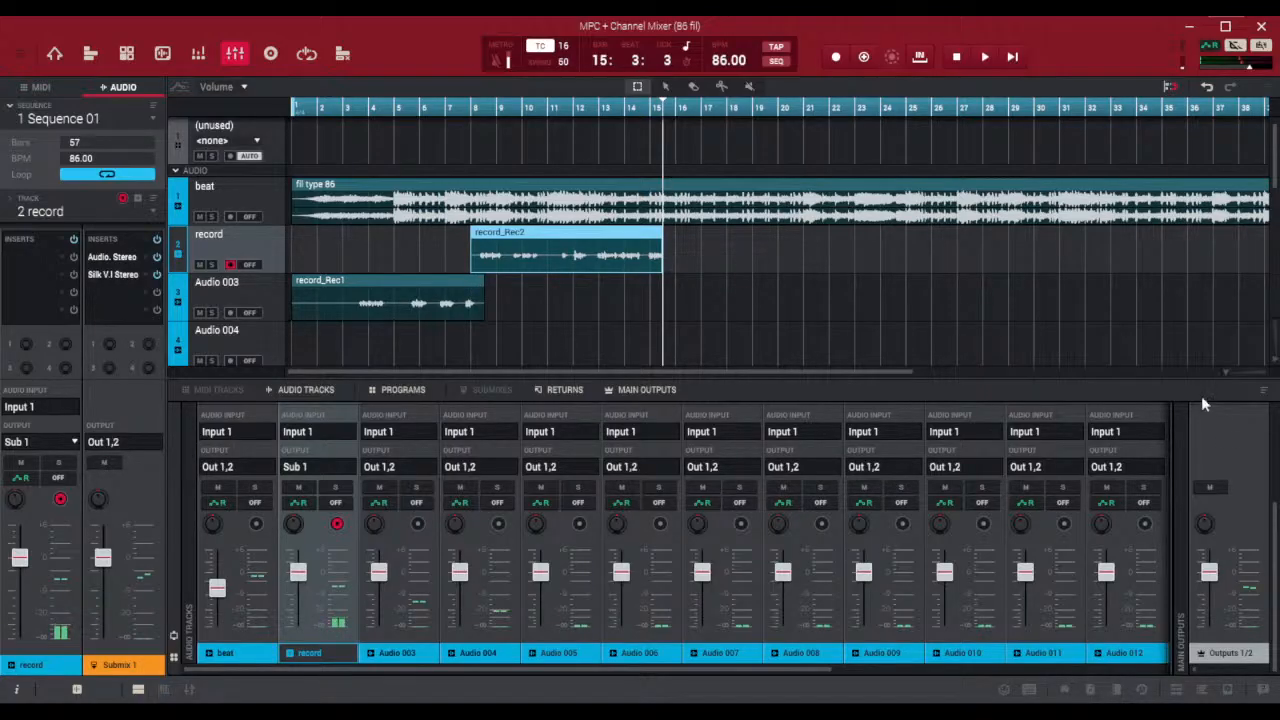
left_click_drag(1227, 373, 1220, 375)
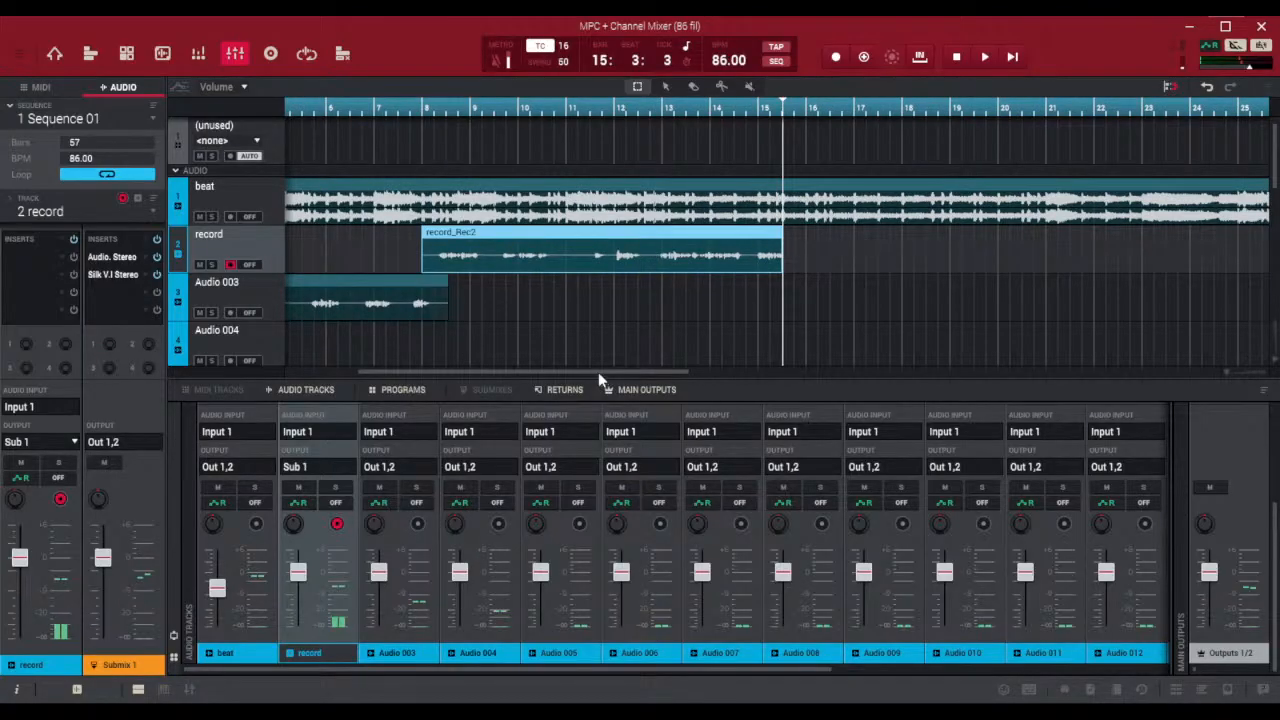
left_click_drag(598, 372, 511, 372)
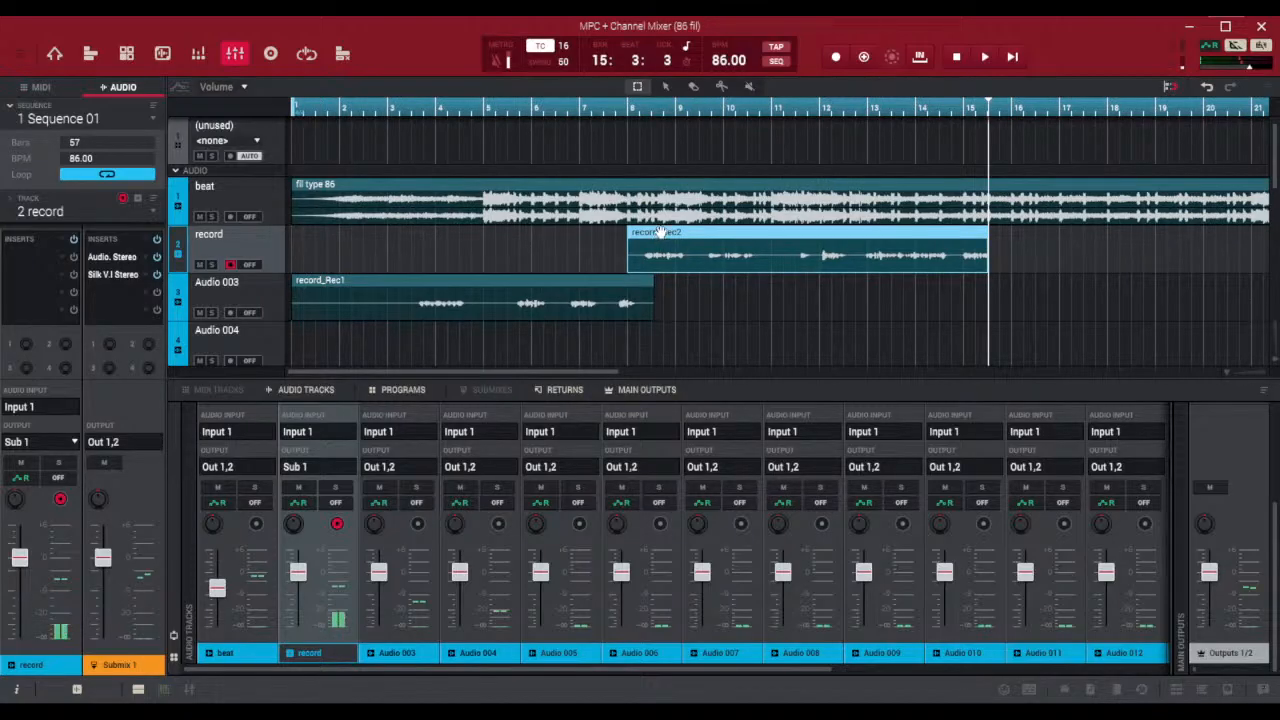
Move the second take onto Audio 004 and trim its start to where the first take ends, just after bar 8
left_click_drag(659, 234, 635, 317)
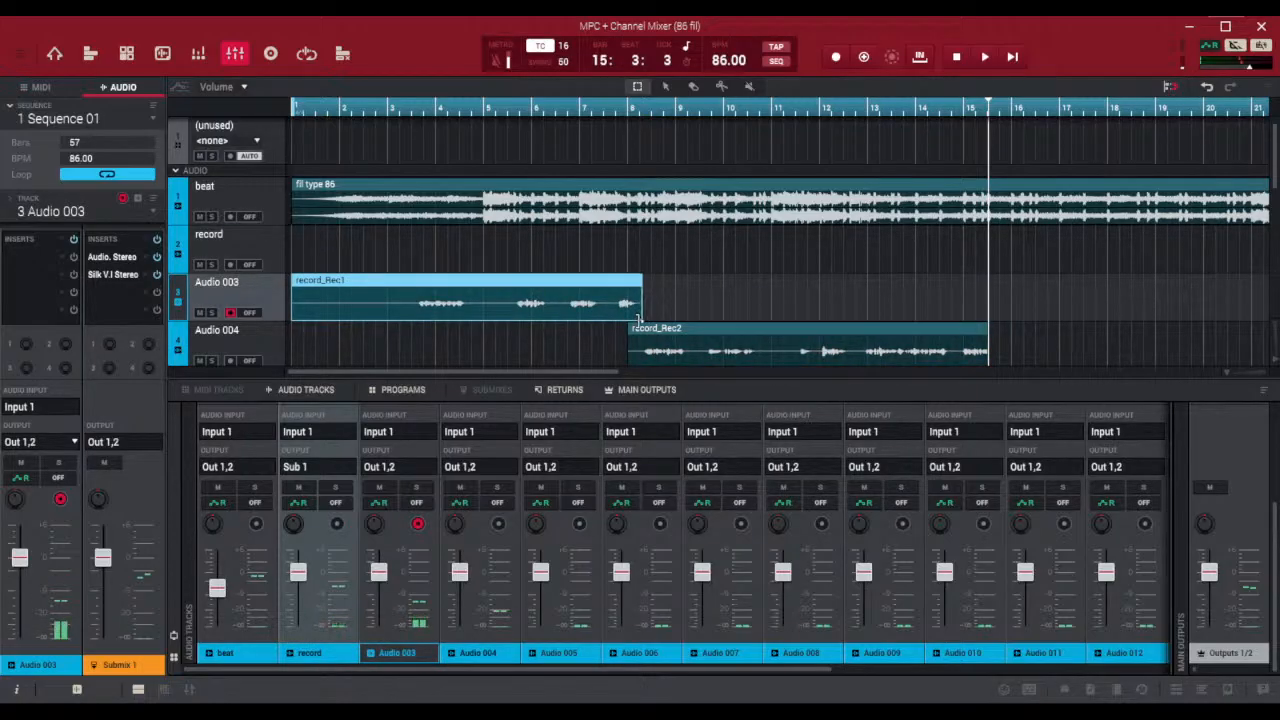
left_click_drag(630, 363, 639, 366)
Lower the beat track's level while playing back from about bar 5, and disarm recording on Audio 004
left_click(502, 107)
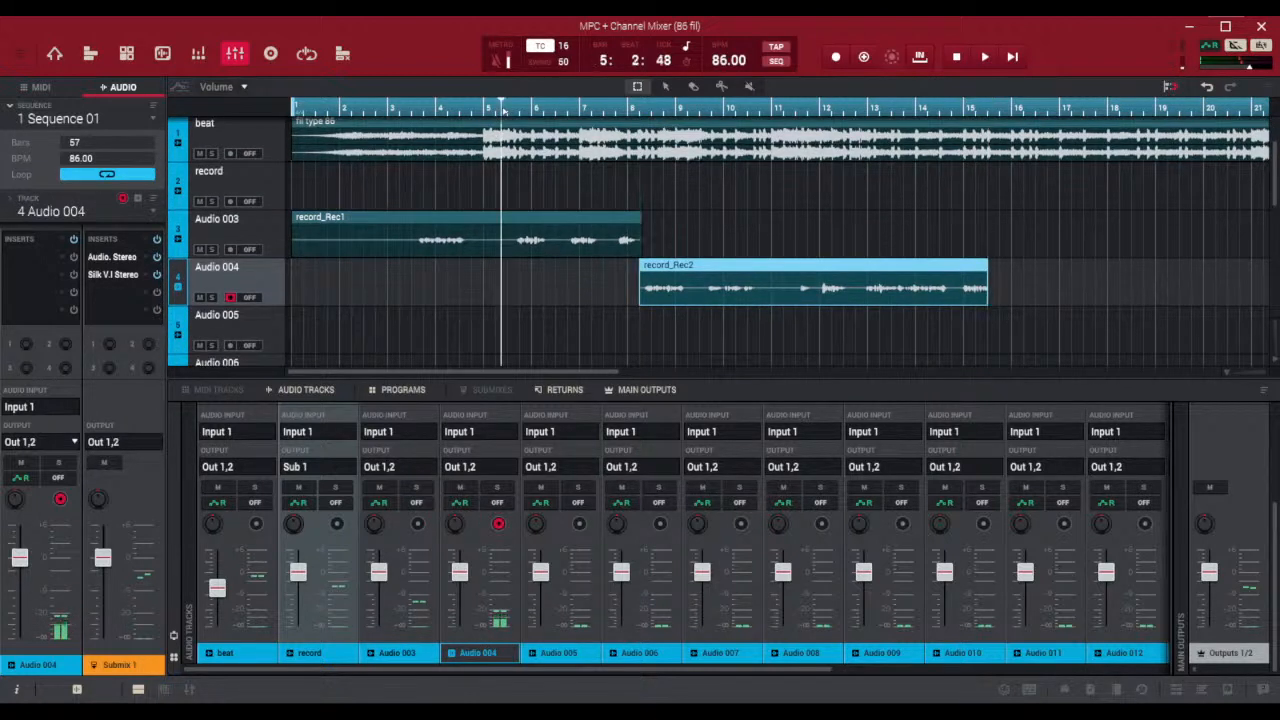
left_click(983, 58)
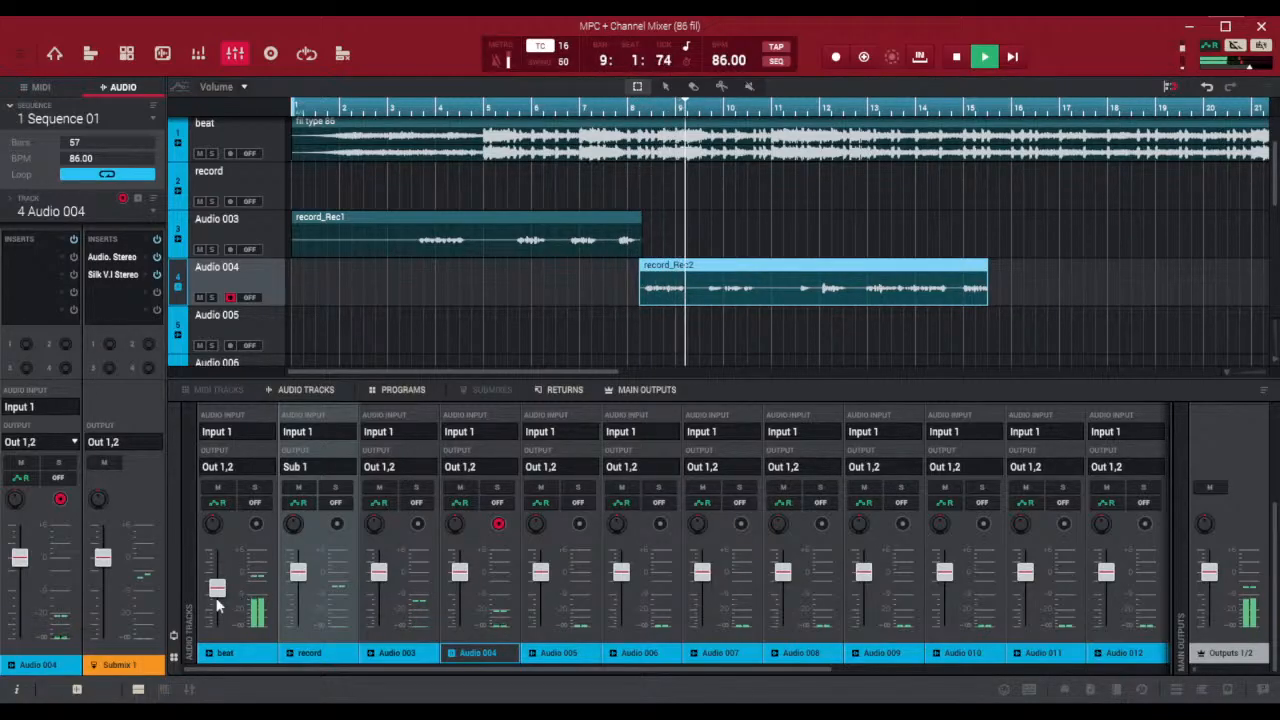
left_click_drag(216, 589, 217, 604)
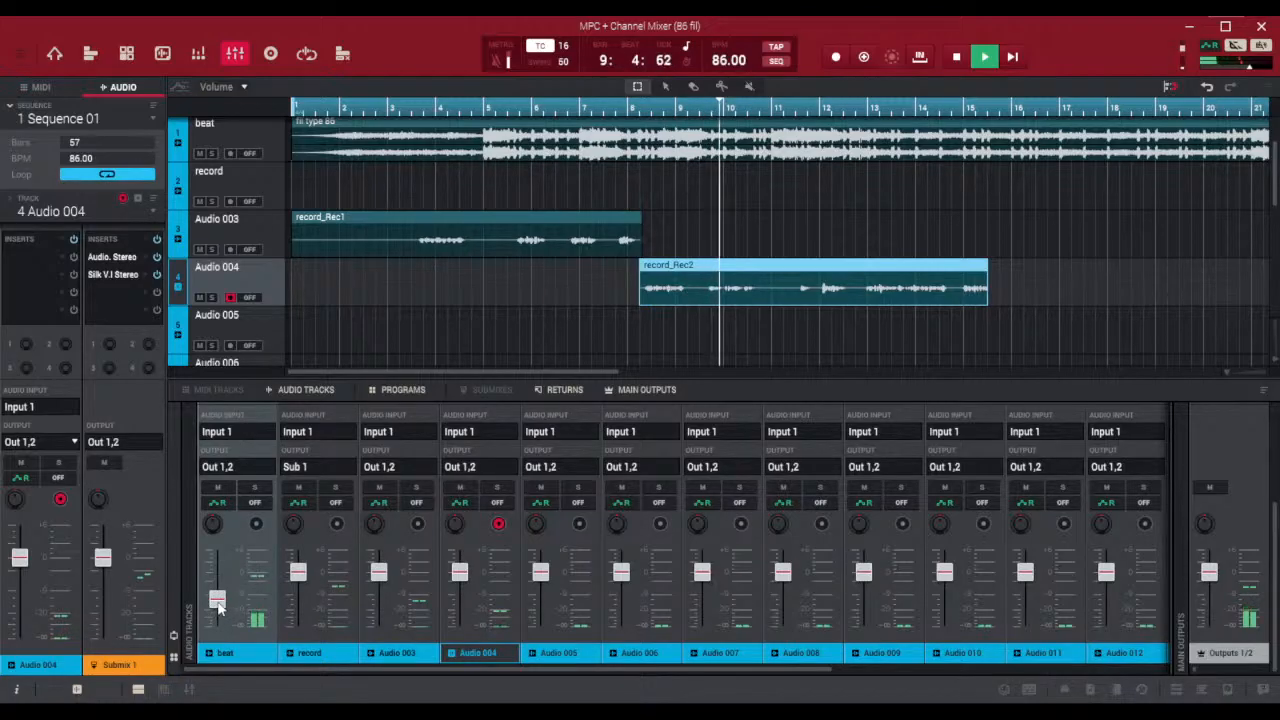
left_click(498, 523)
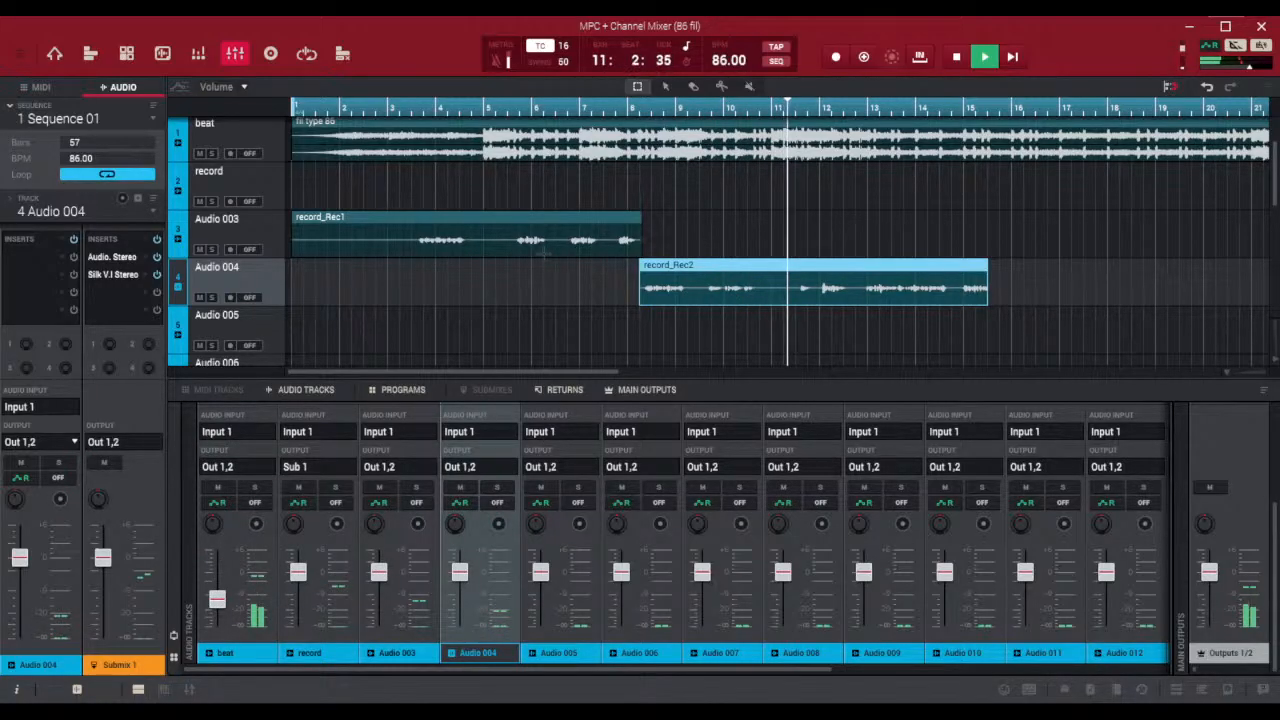
left_click(957, 57)
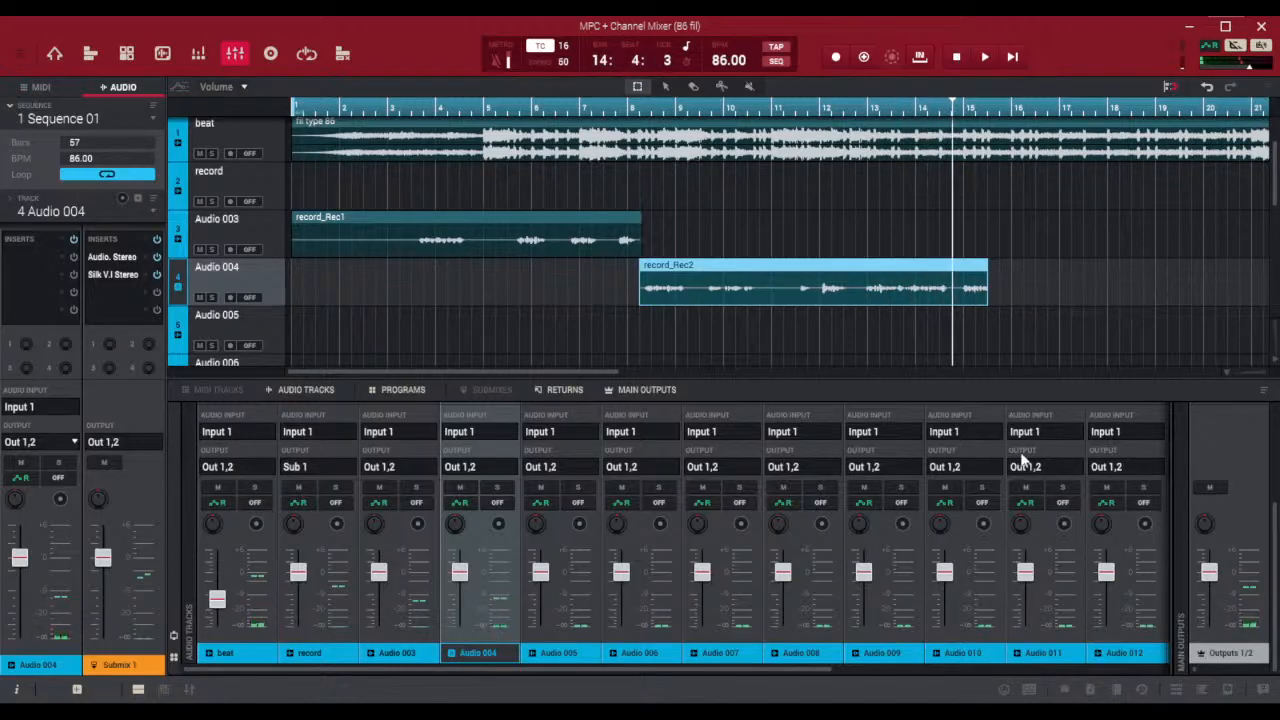
Route Audio 003 and Audio 004 to Sub 1, and trim the second take's end to about bar 15 and the first take's start to about bar 3.5
left_click_drag(988, 293, 955, 323)
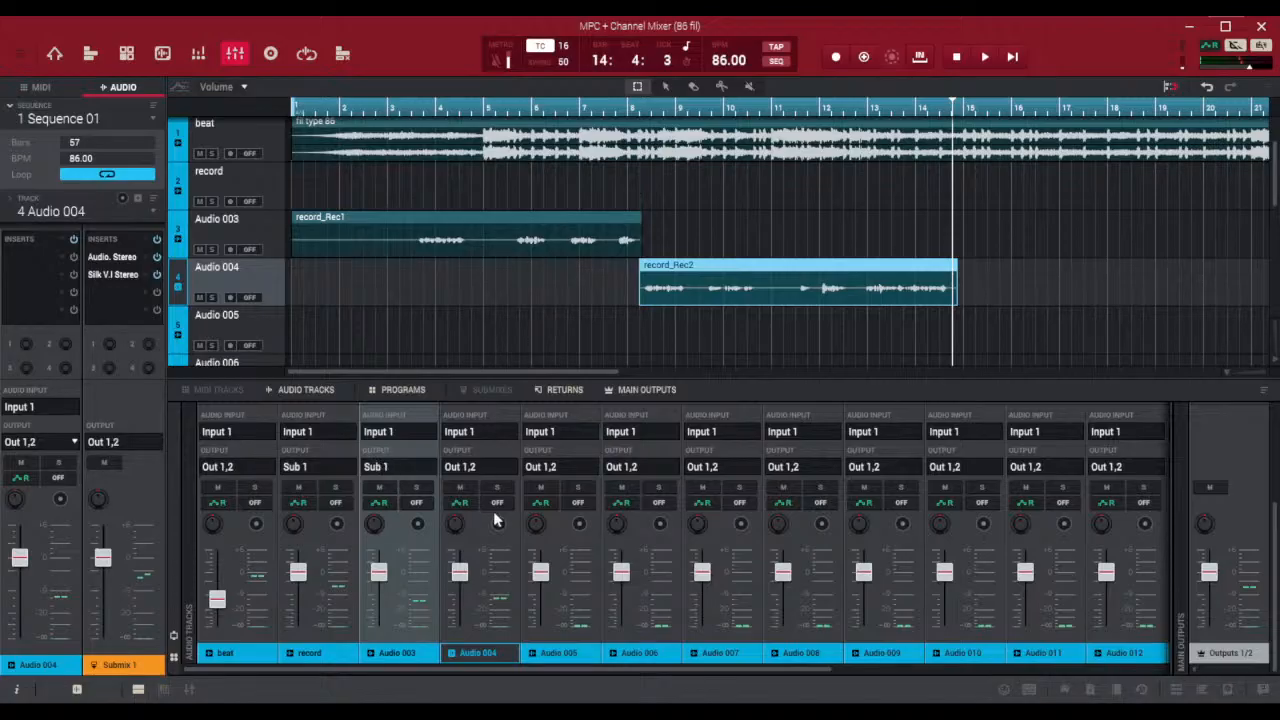
left_click(581, 354)
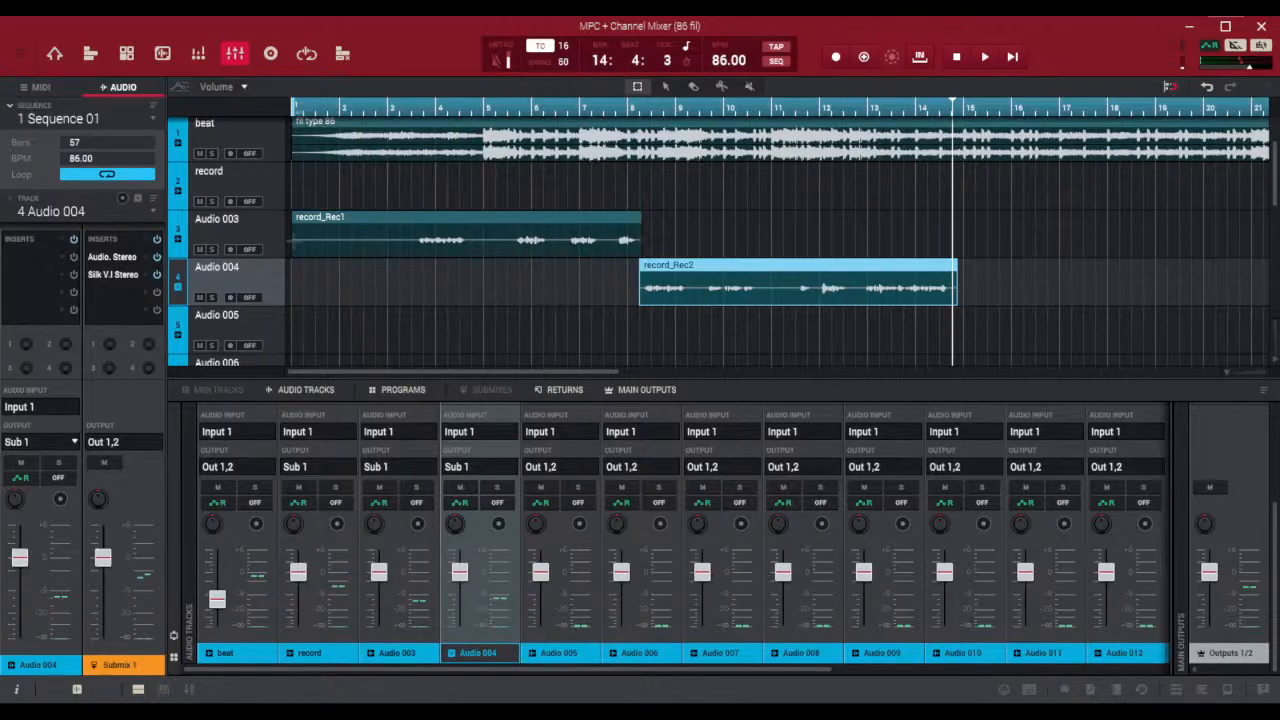
left_click_drag(297, 251, 420, 300)
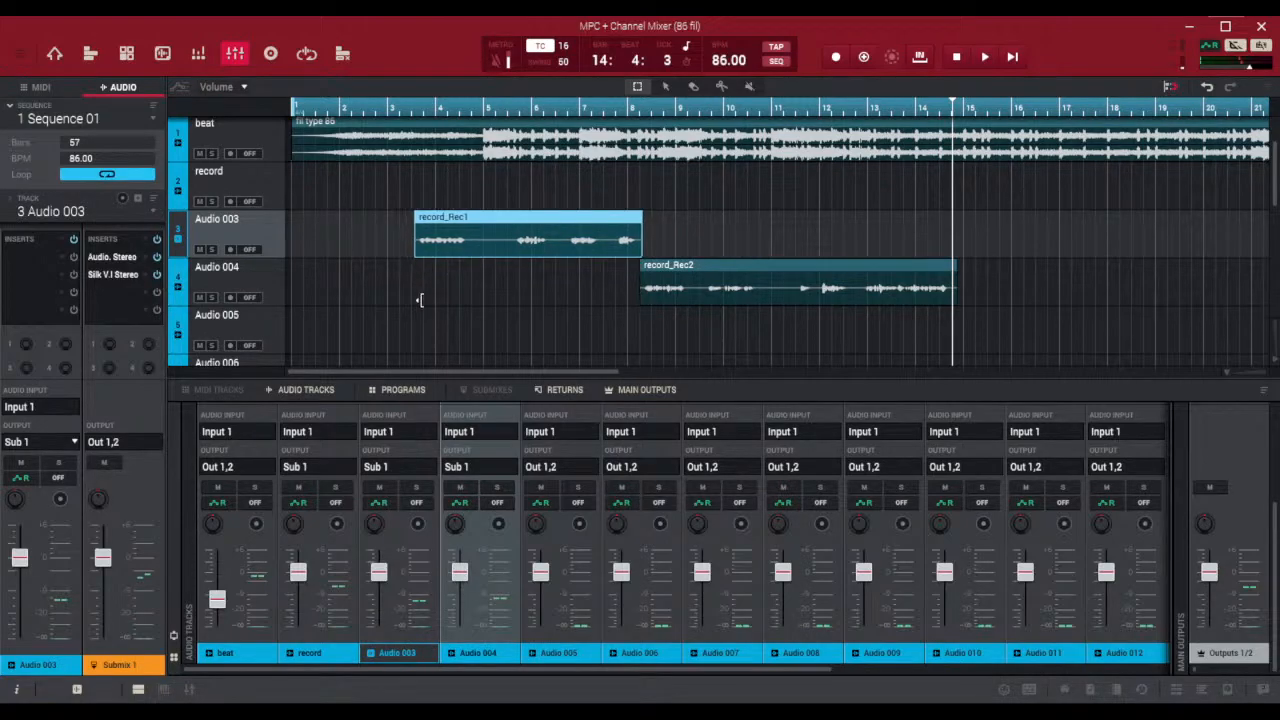
Play both vocal takes back from bar 3 with send 1 on Submix 1 raised
left_click(406, 108)
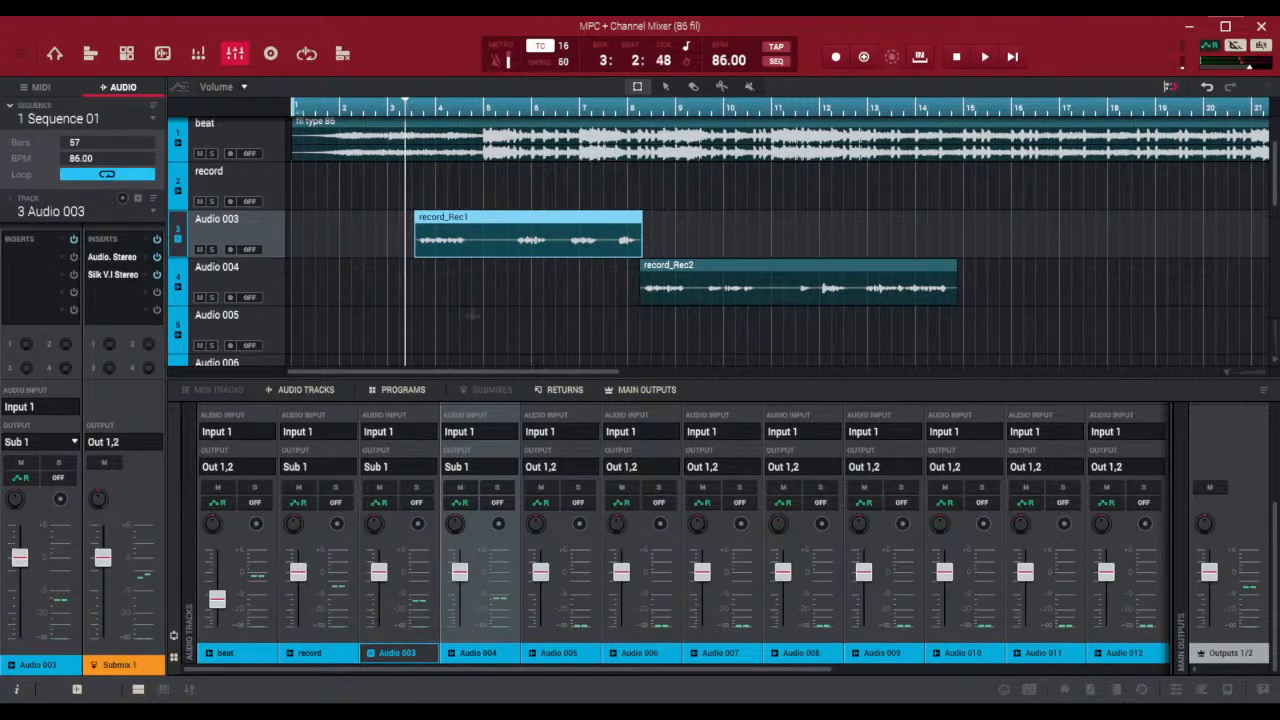
left_click(987, 58)
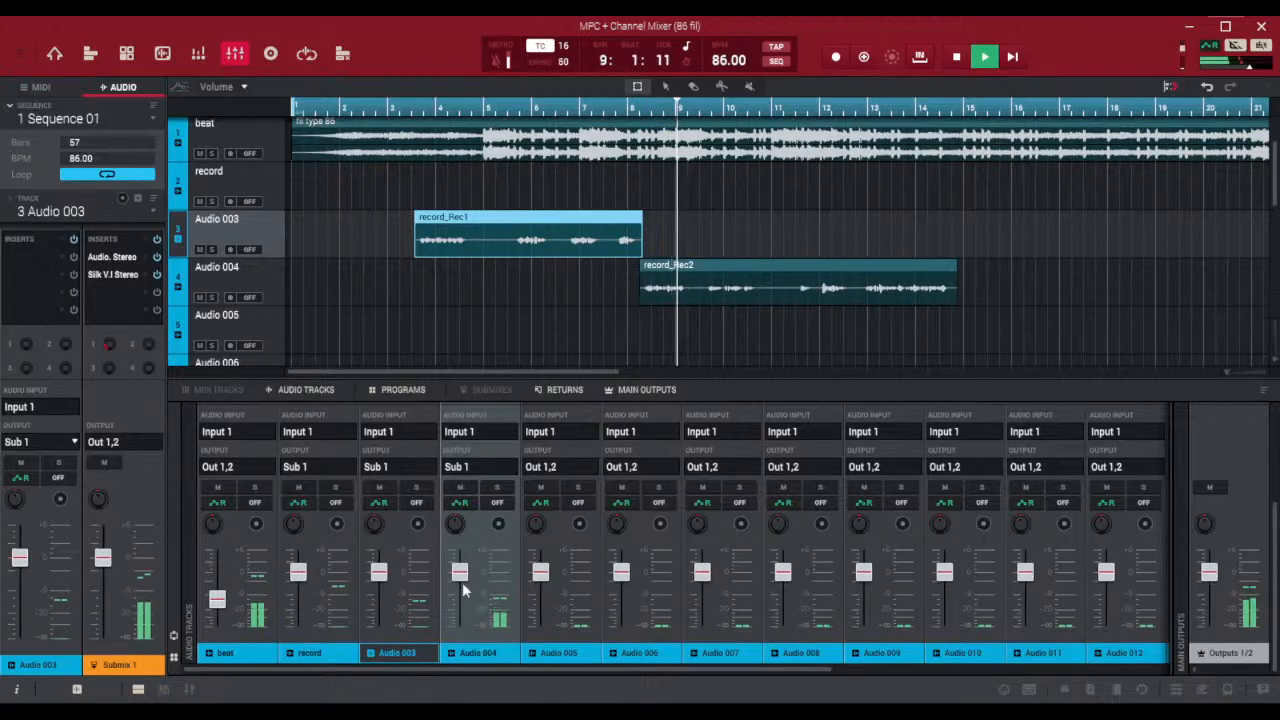
left_click(956, 60)
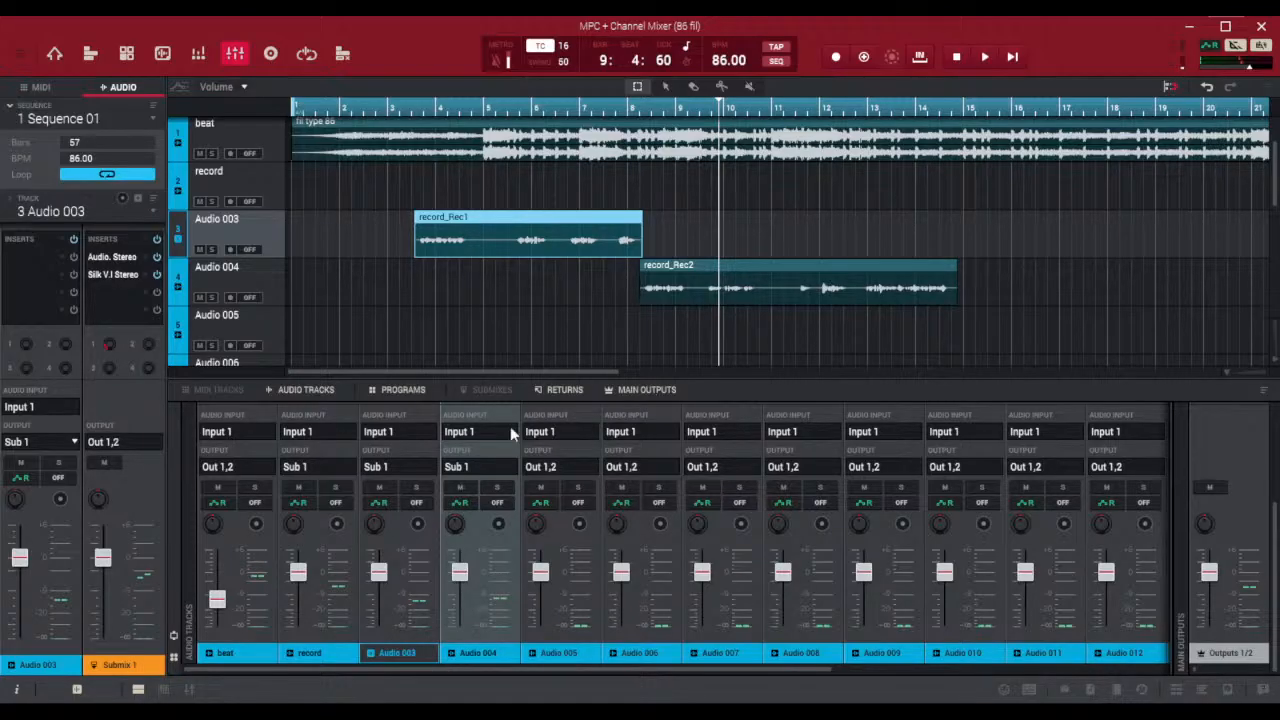
Open the AIR Reverb insert on Return 1, and lower the Return 1 level during playback
left_click_drag(467, 671, 1178, 656)
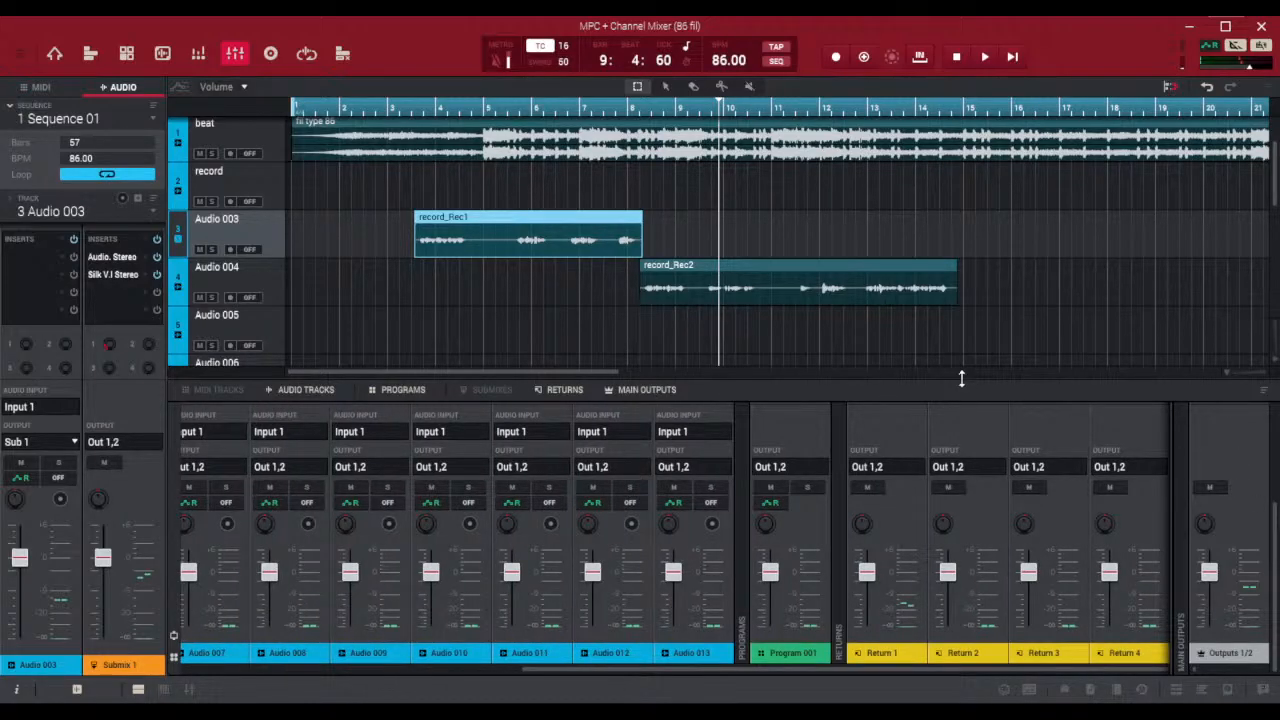
left_click_drag(962, 379, 911, 158)
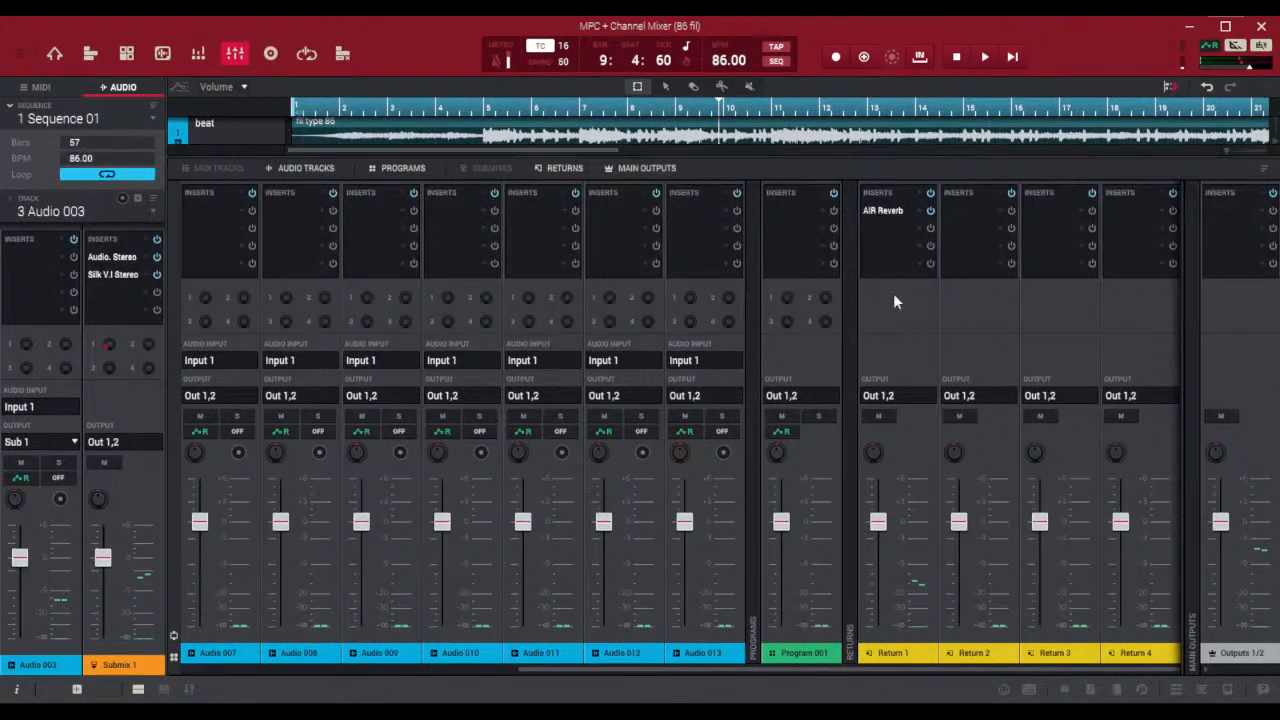
left_click(886, 211)
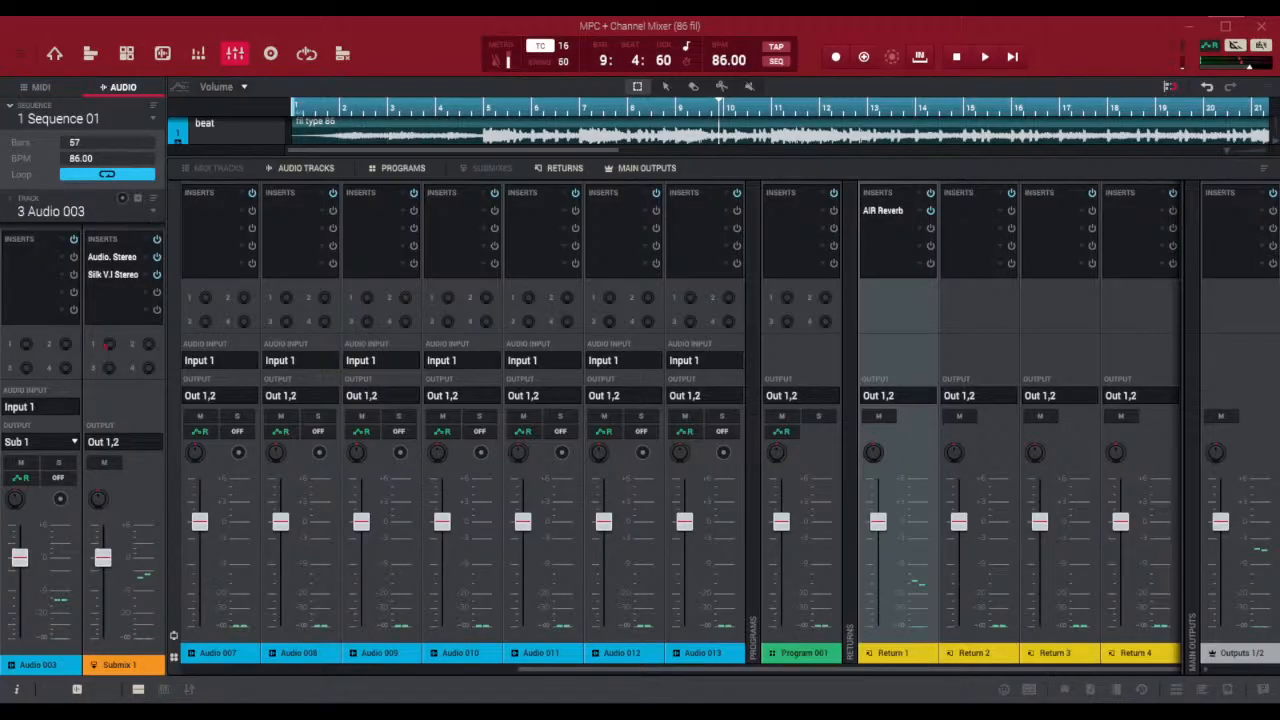
key("space")
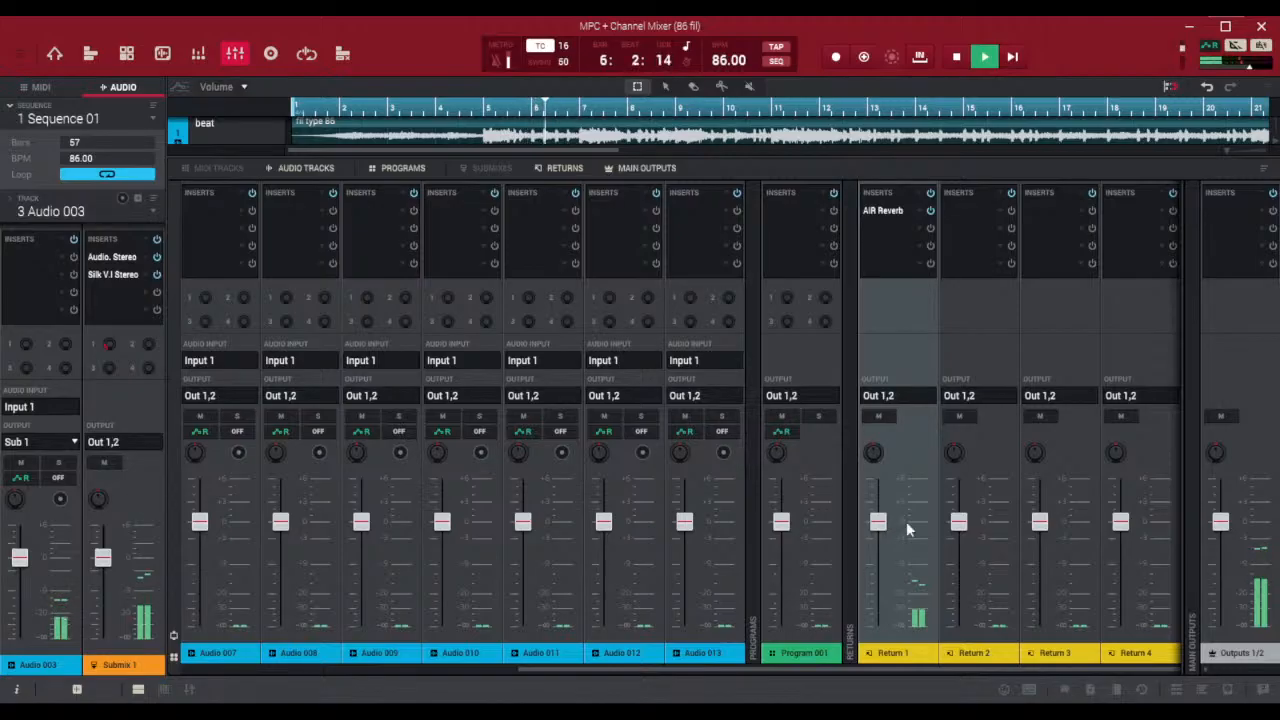
left_click_drag(878, 521, 880, 541)
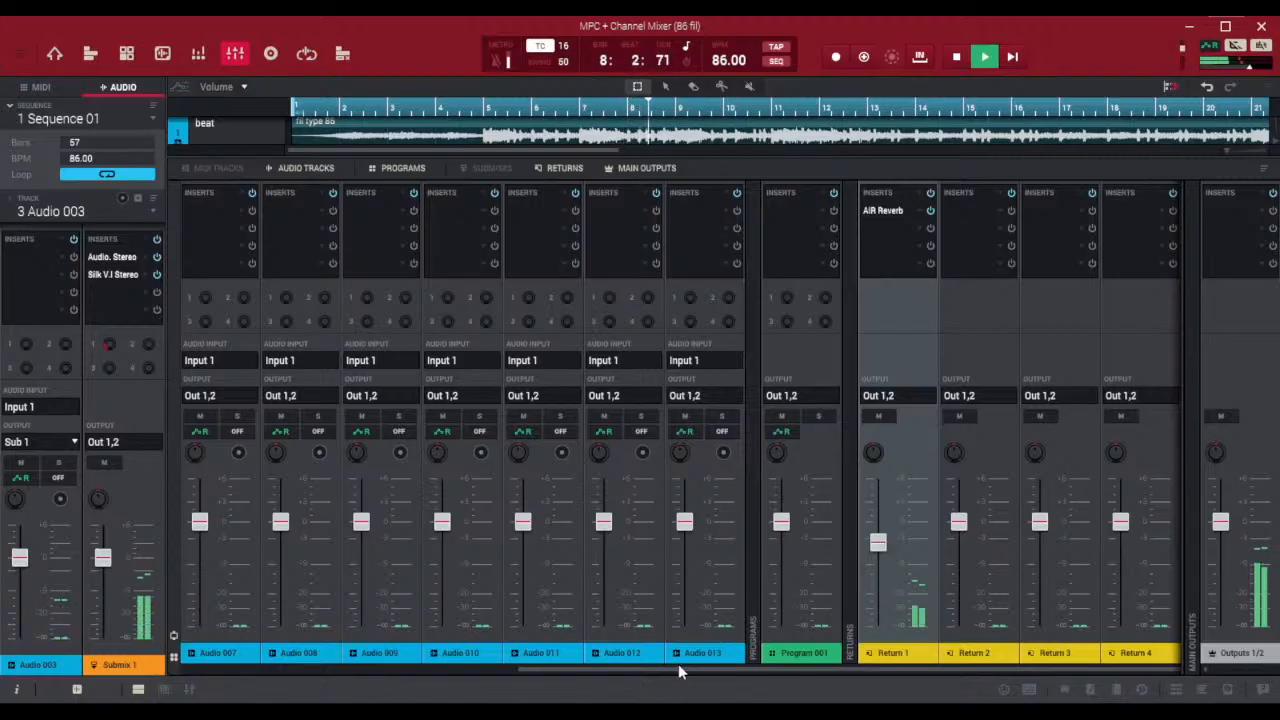
Bypass the AIR Noise Gate insert on the beat track, and stop playback
left_click_drag(670, 668, 325, 668)
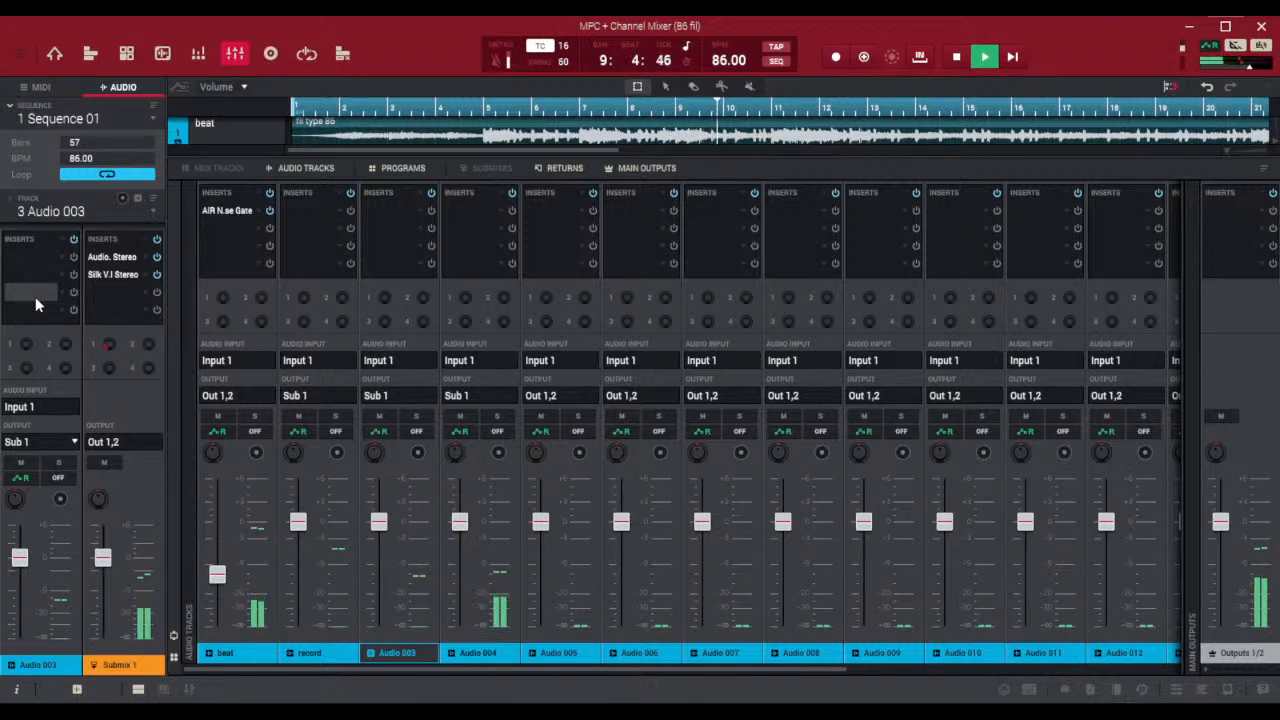
left_click(269, 210)
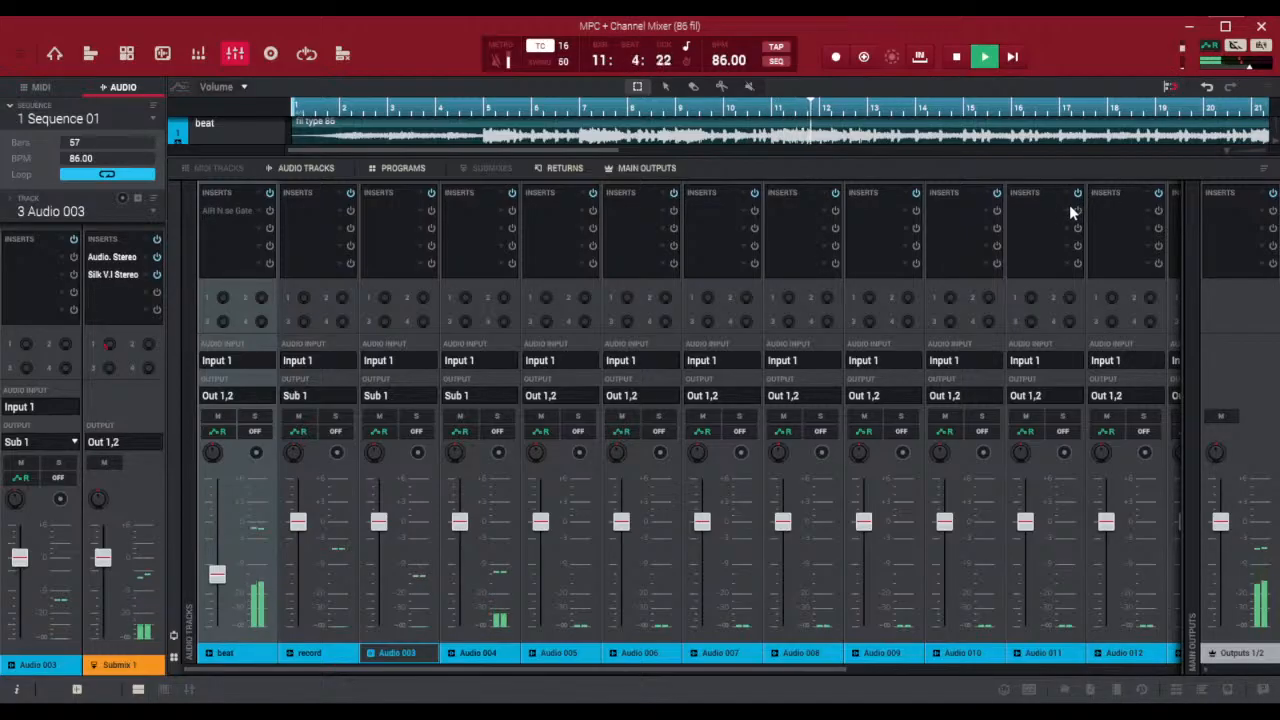
left_click_drag(834, 152, 822, 409)
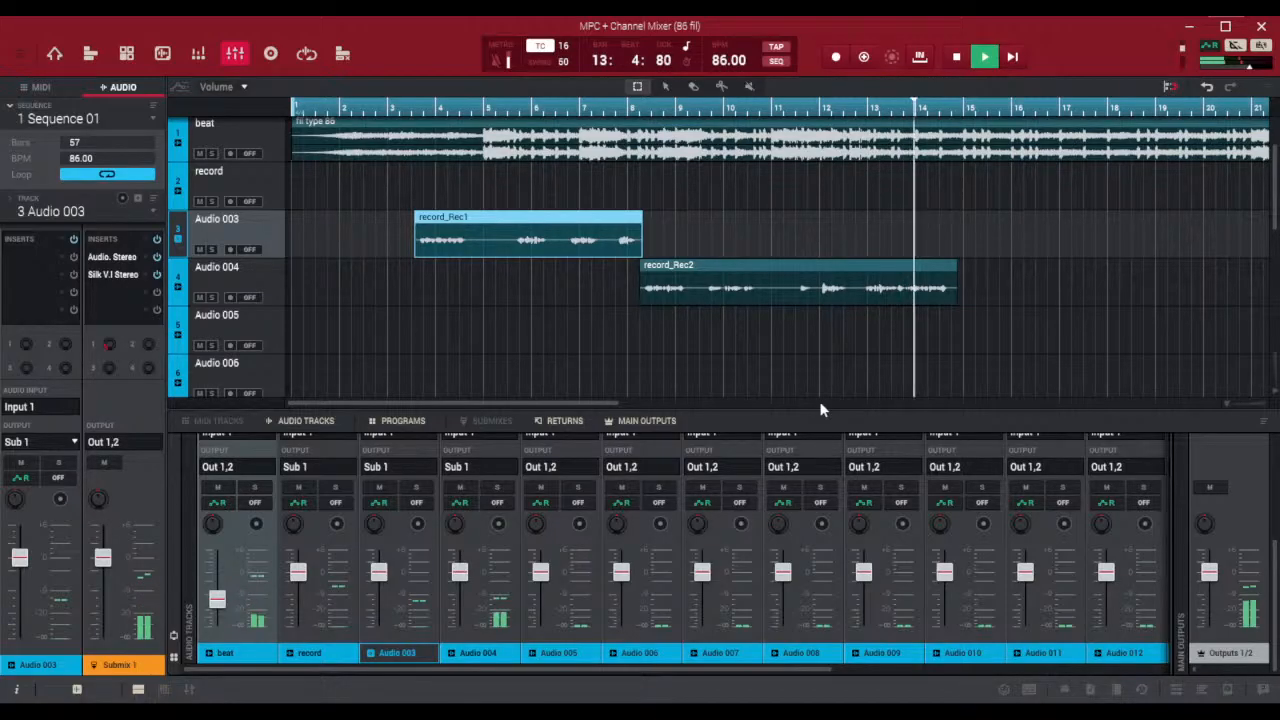
left_click(957, 58)
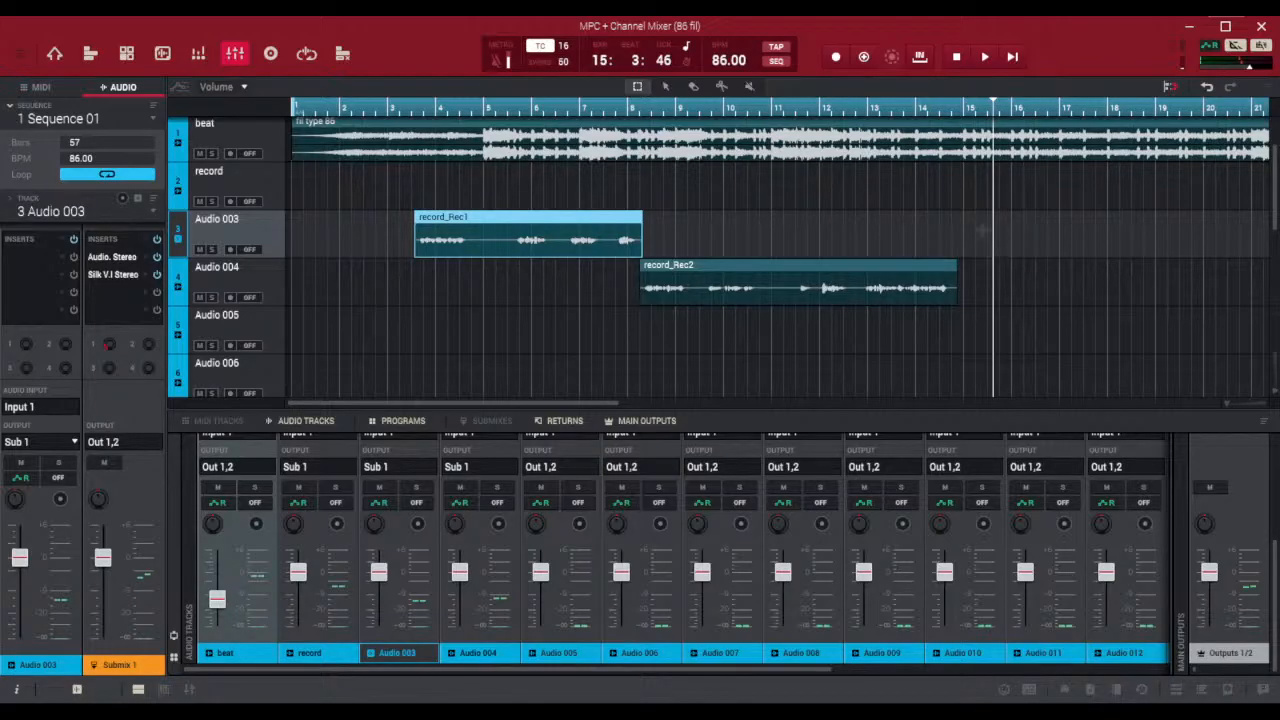
Delete the vocal takes from Audio 003 and Audio 004
left_click_drag(978, 231, 392, 280)
left_click(424, 282)
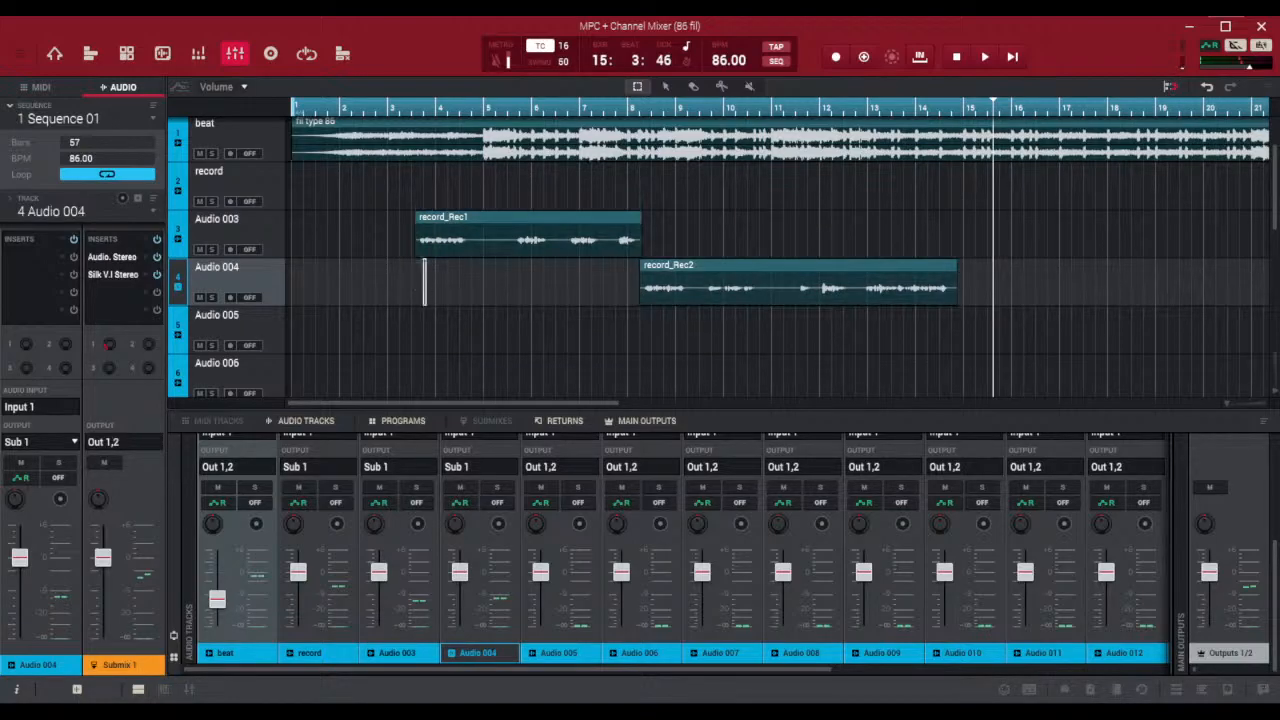
left_click(470, 218)
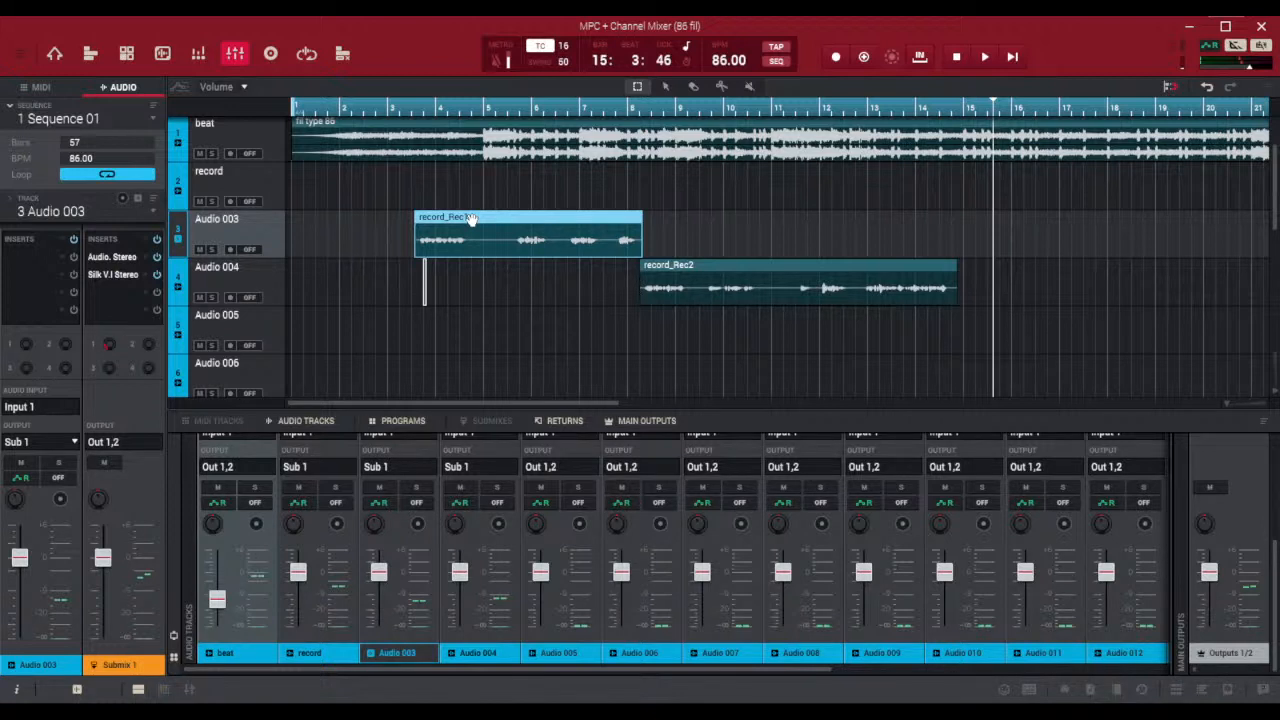
key("Delete")
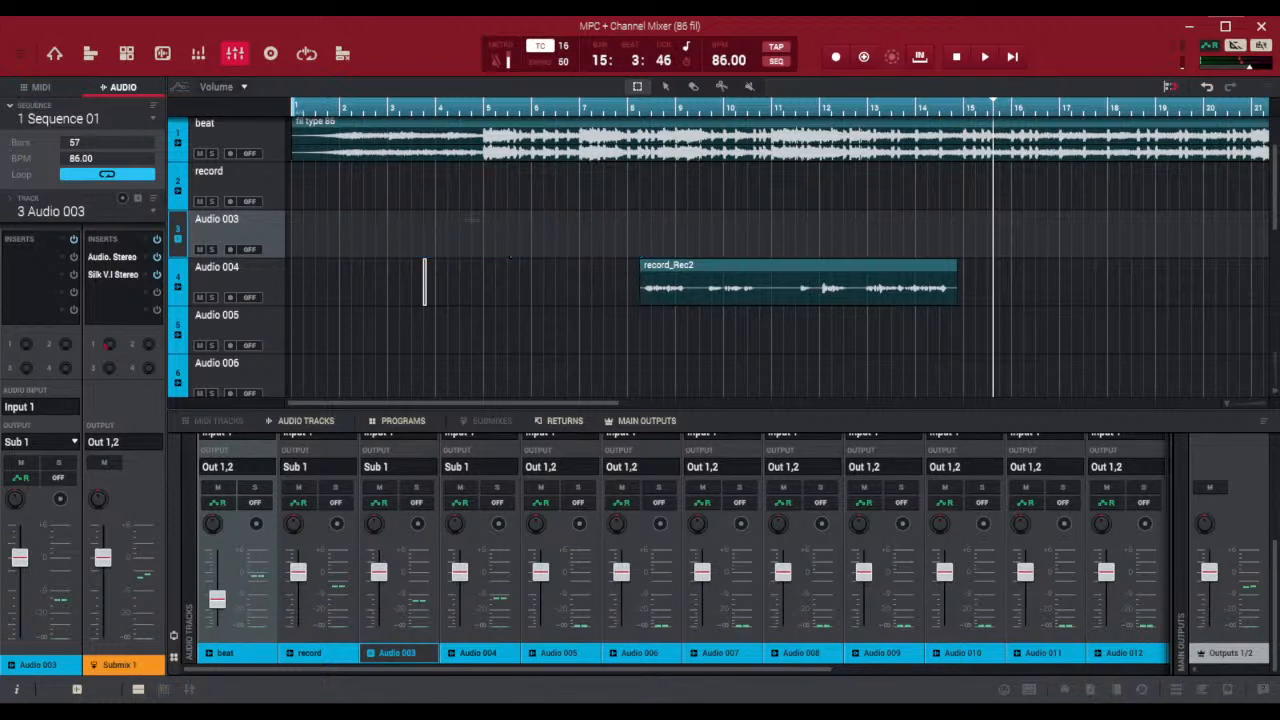
left_click(790, 268)
key("Delete")
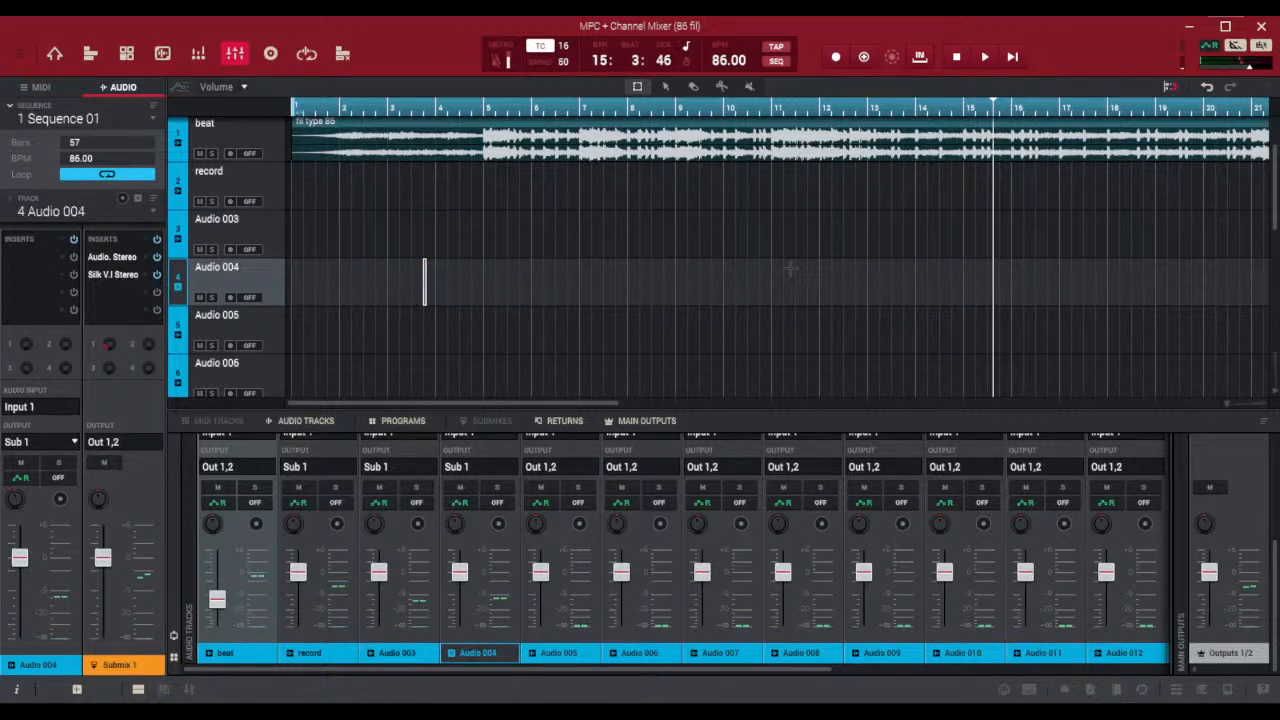
Set the timing correction to 8 and place the playhead exactly at the start of bar 4
left_click(547, 283)
left_click(481, 114)
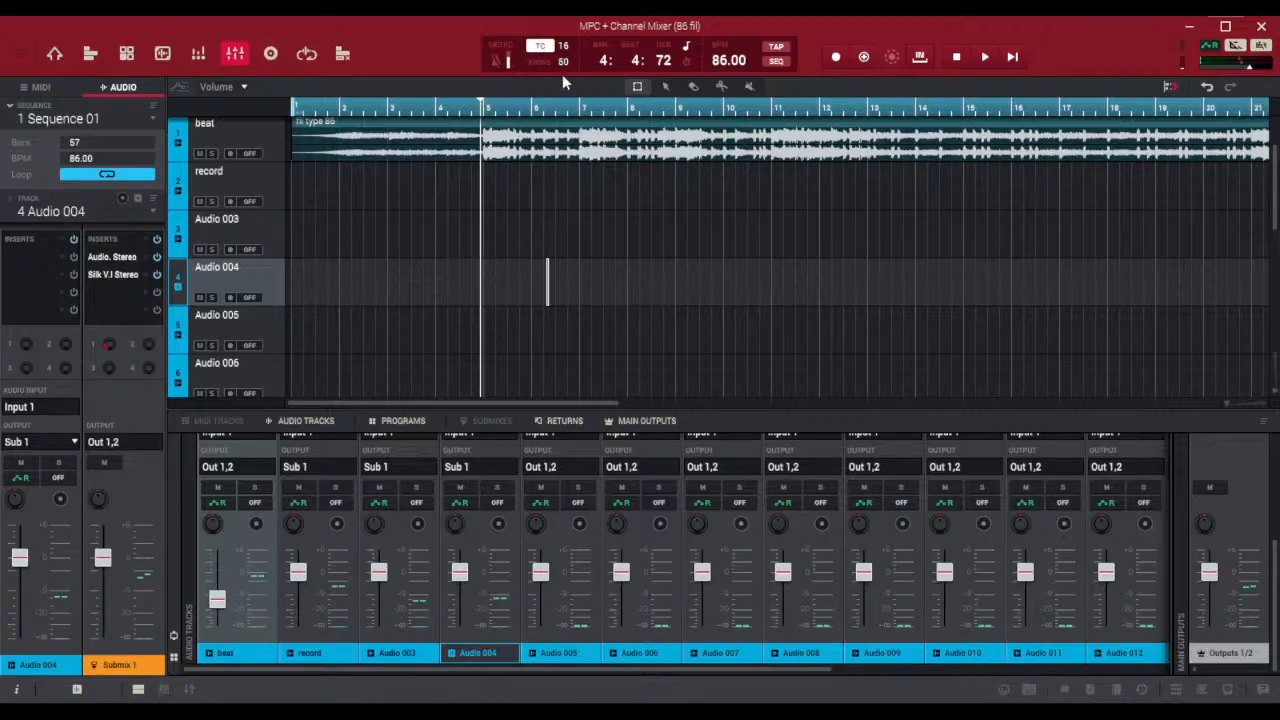
left_click_drag(563, 46, 553, 107)
left_click(485, 108)
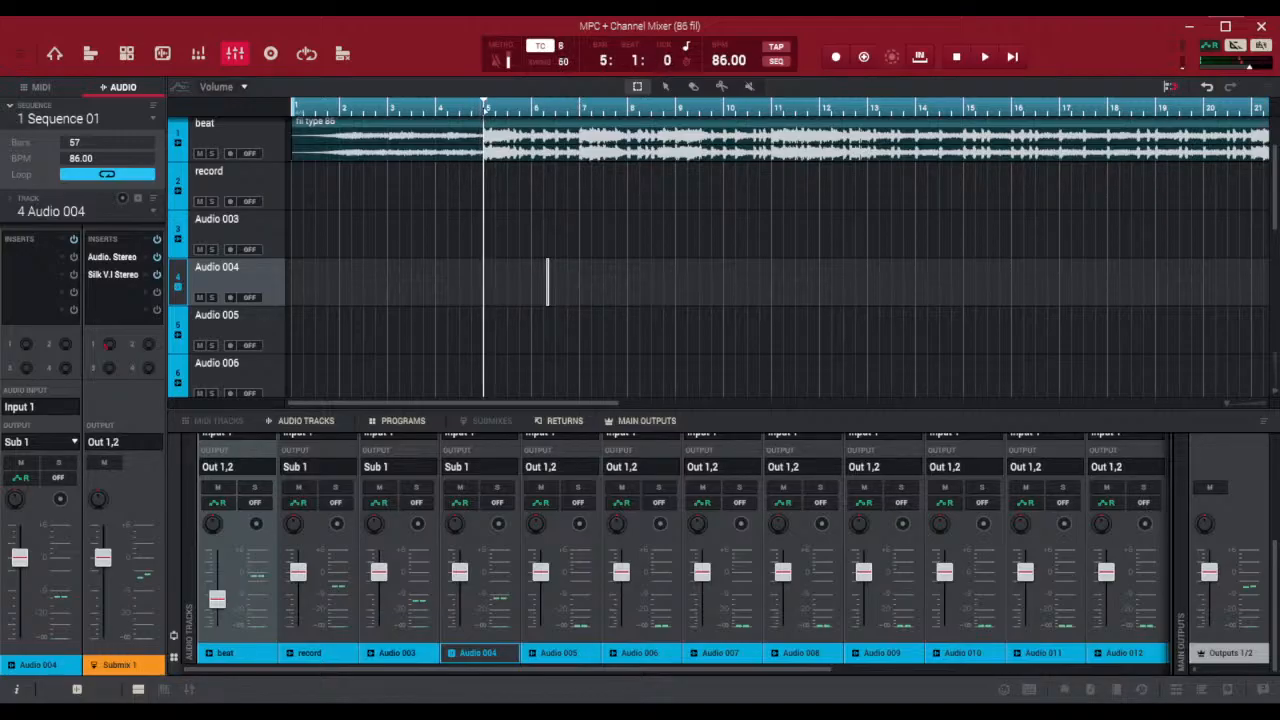
left_click(441, 108)
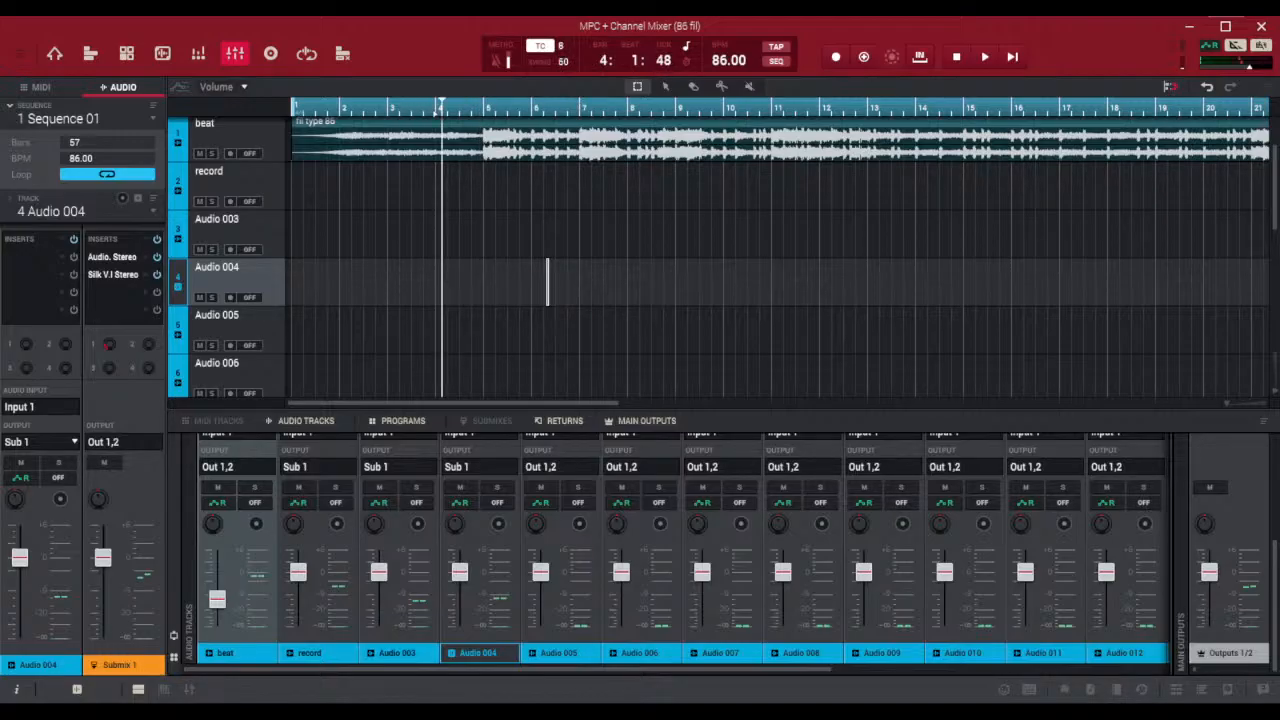
left_click(436, 108)
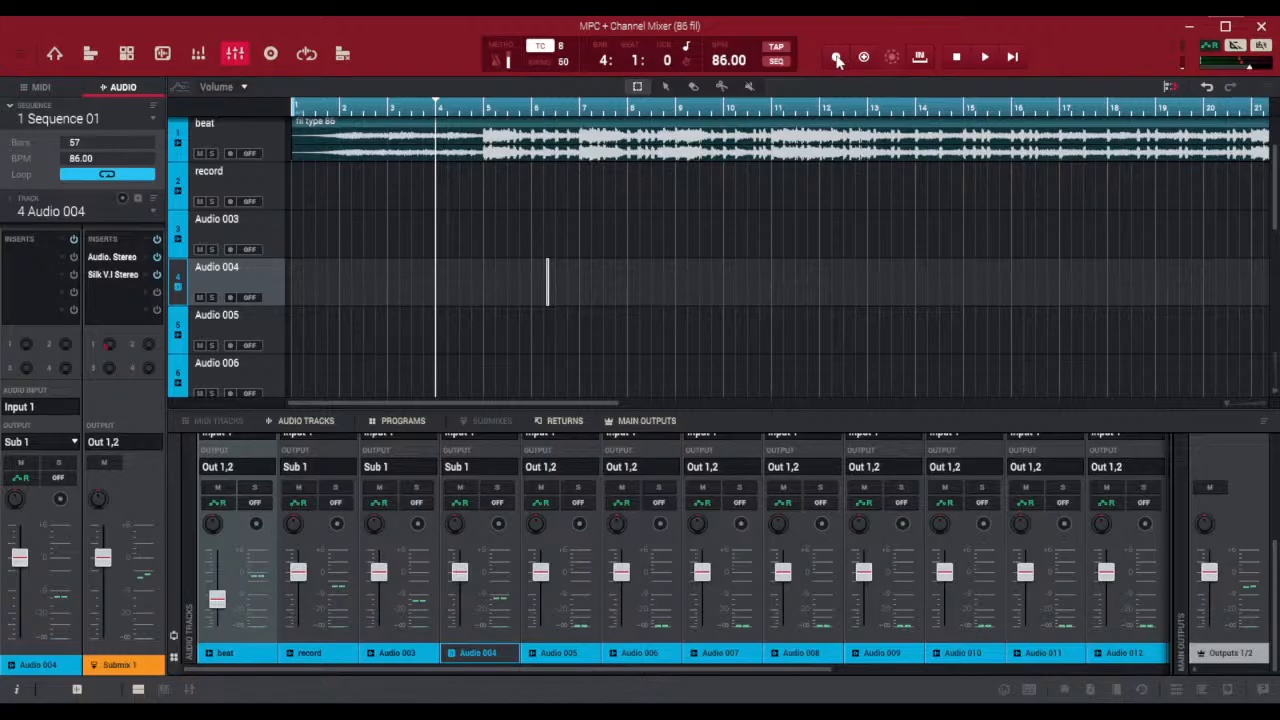
Open the preferences and examine the Project Defaults, Project Load/Save, Record/Export and General settings
left_click(19, 55)
left_click(183, 393)
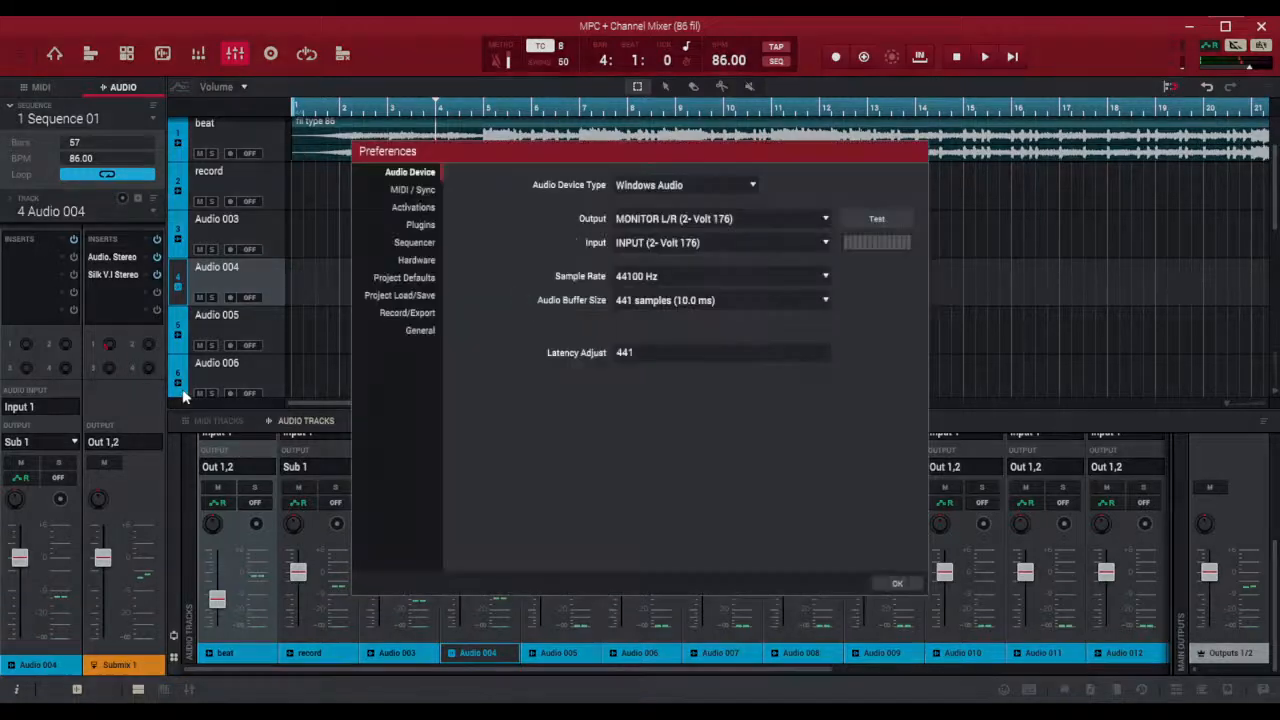
left_click(407, 278)
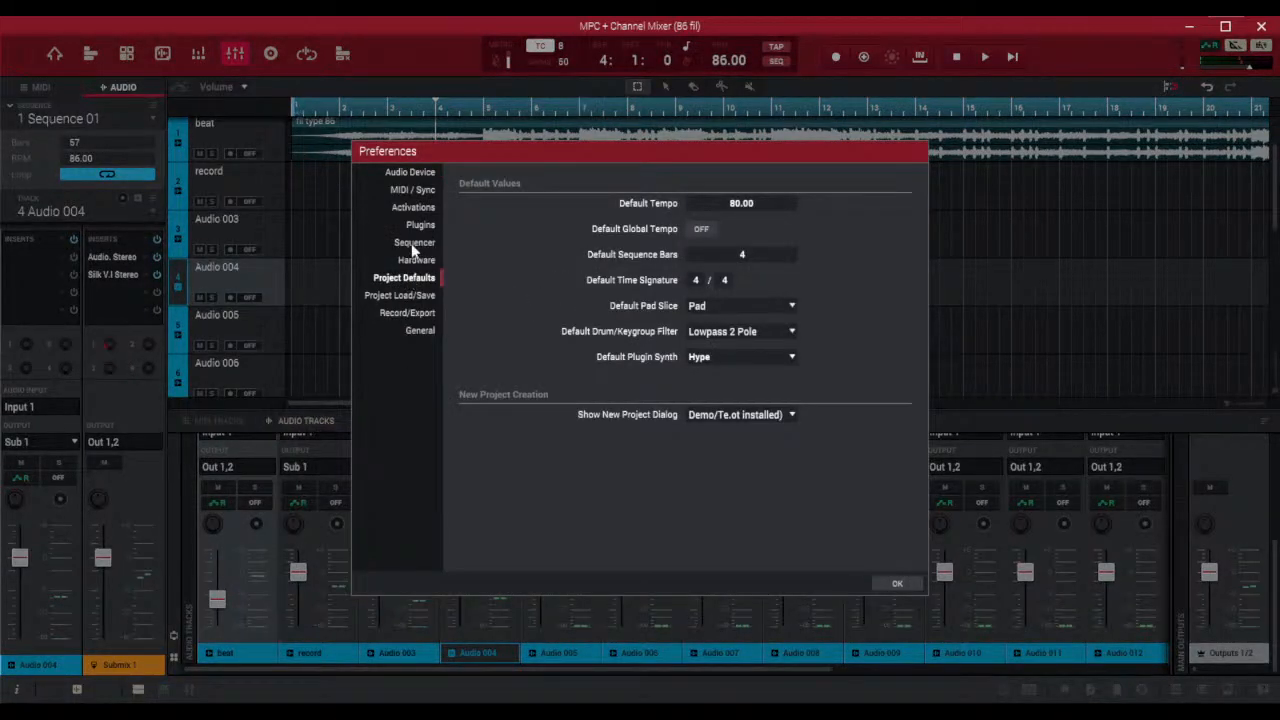
left_click(415, 297)
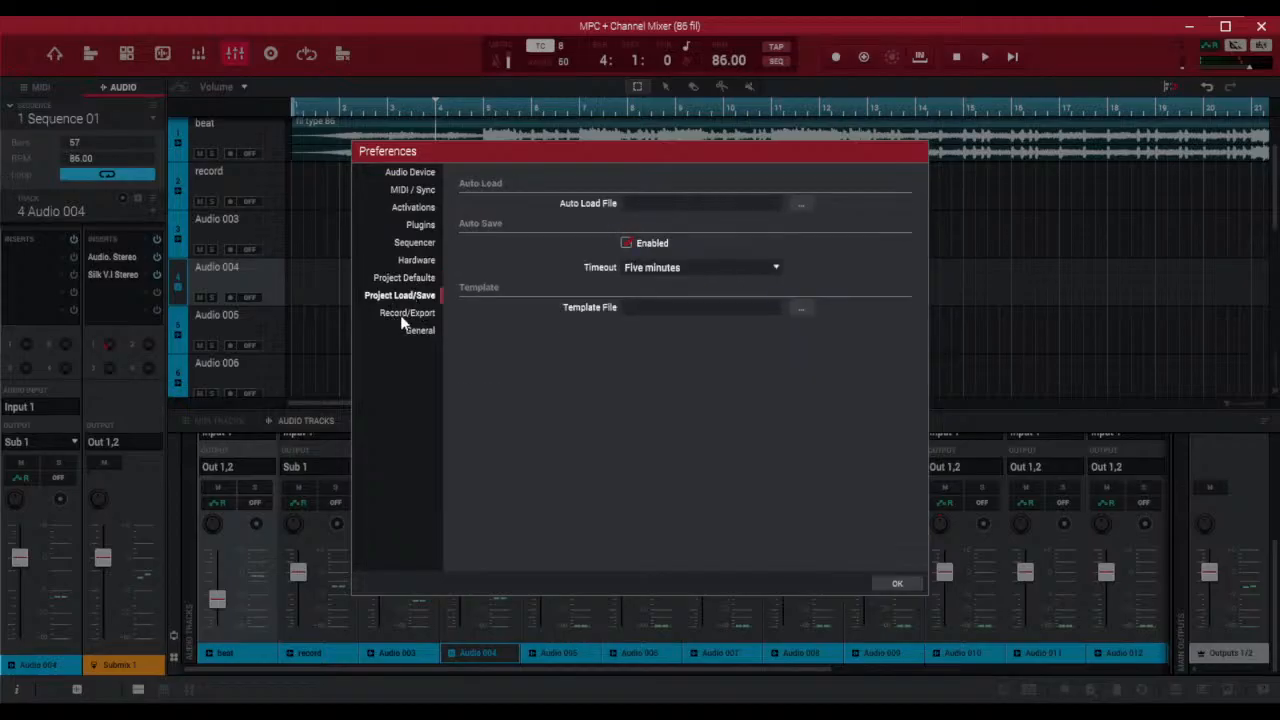
left_click(405, 314)
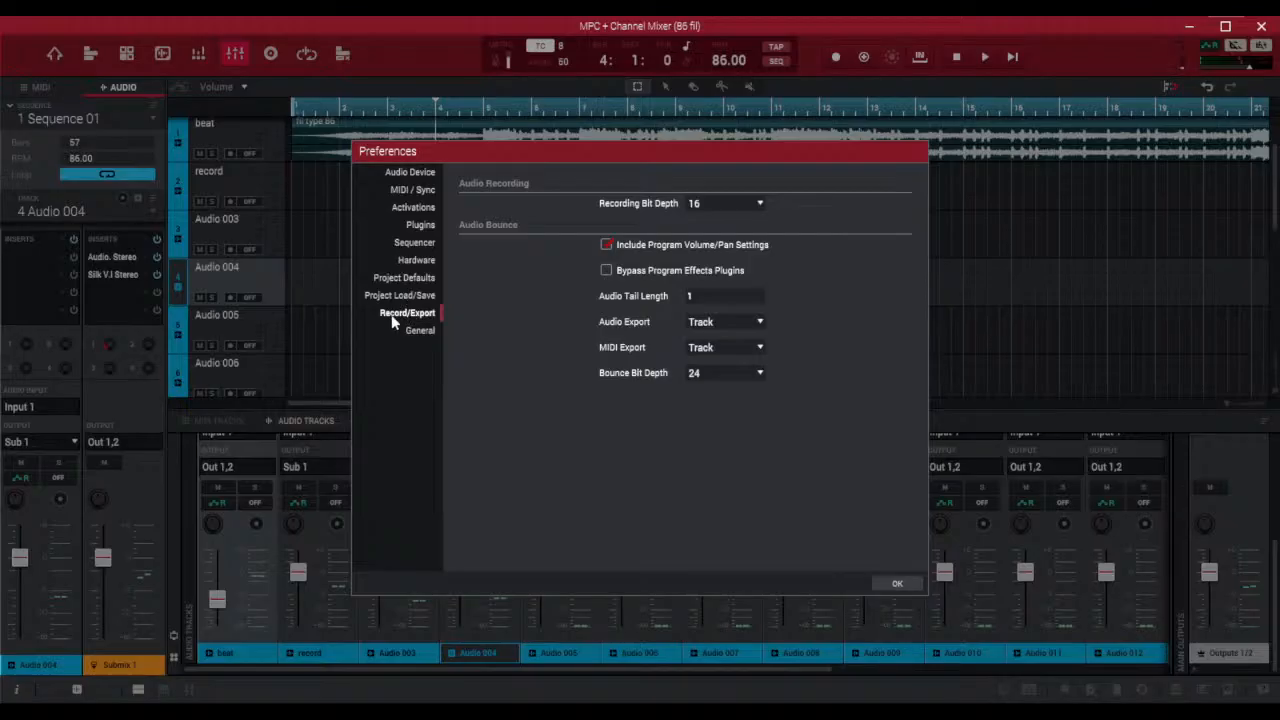
left_click(418, 331)
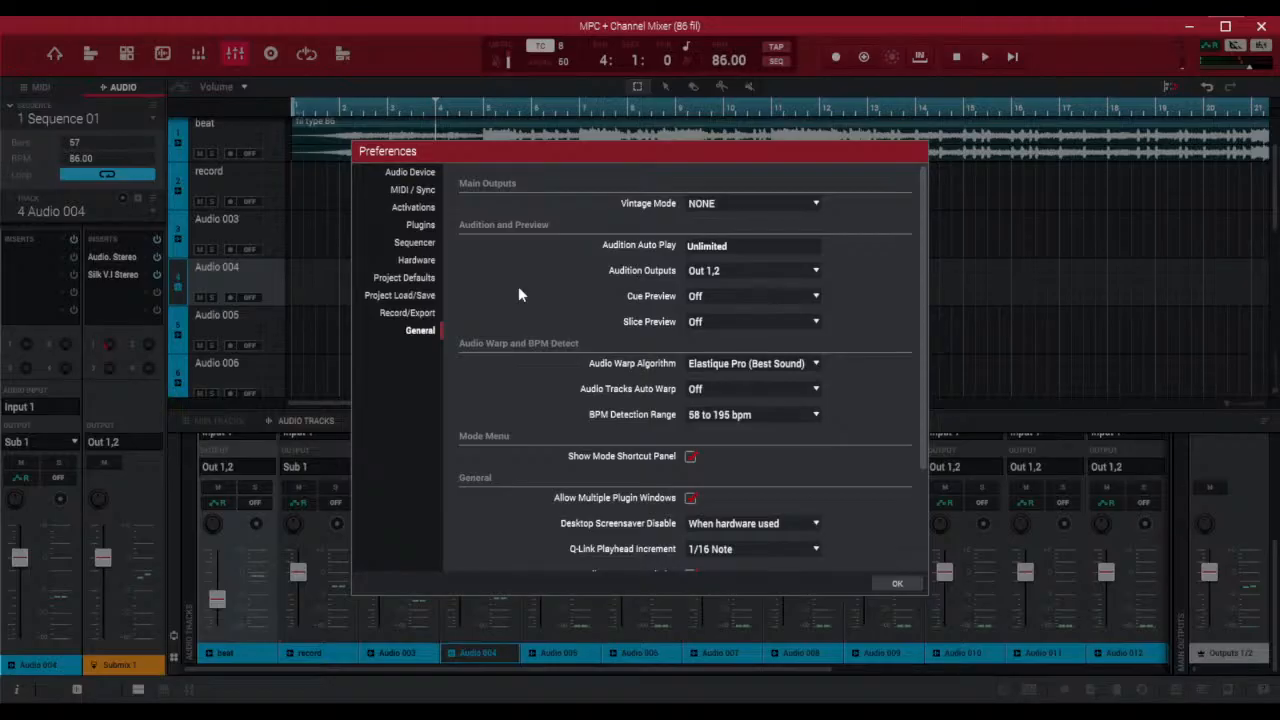
scroll(518, 290, "down", 3)
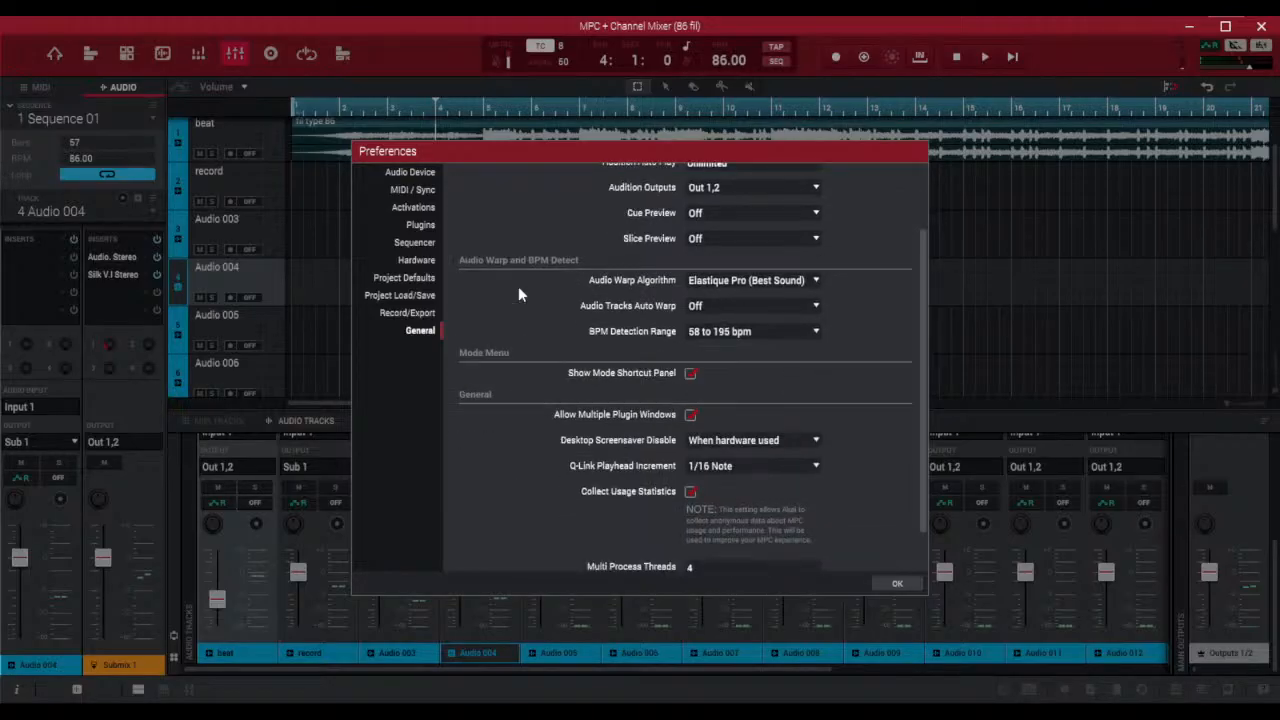
scroll(518, 293, "up", 3)
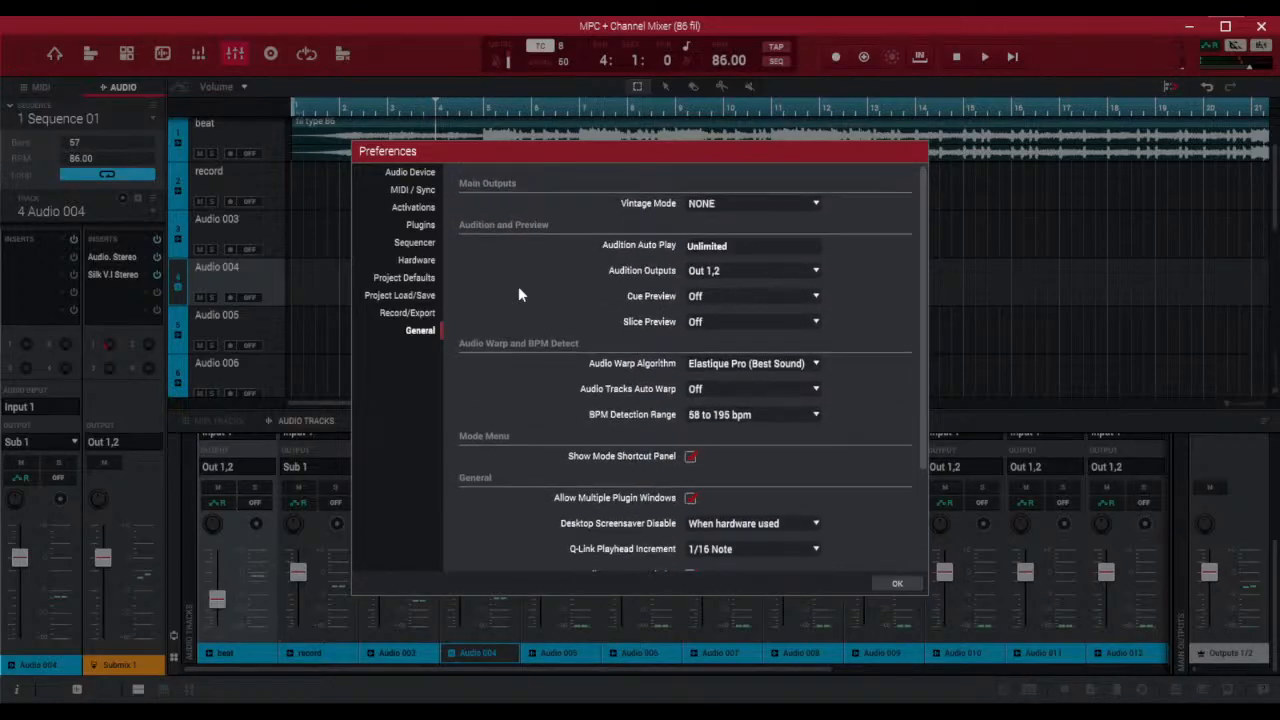
Review the Hardware, Plugins, Activations, Audio Device and Sequencer preferences, and close the preferences
left_click(405, 282)
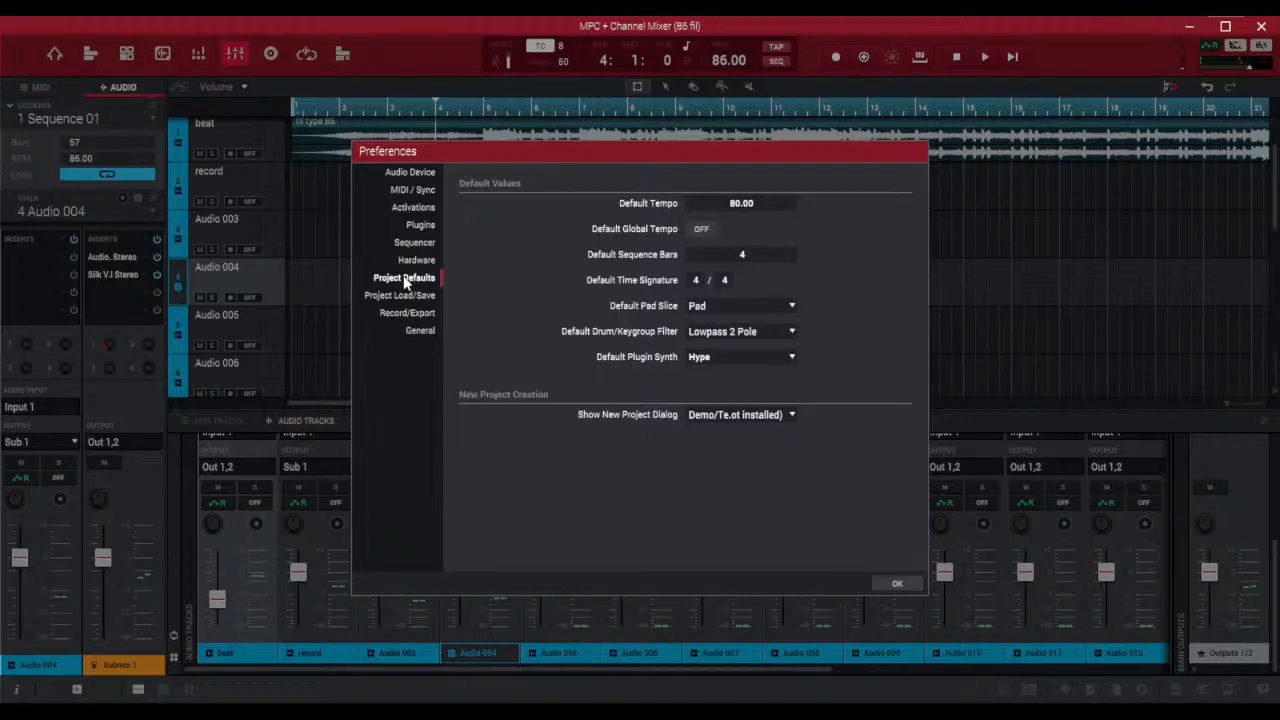
left_click(417, 262)
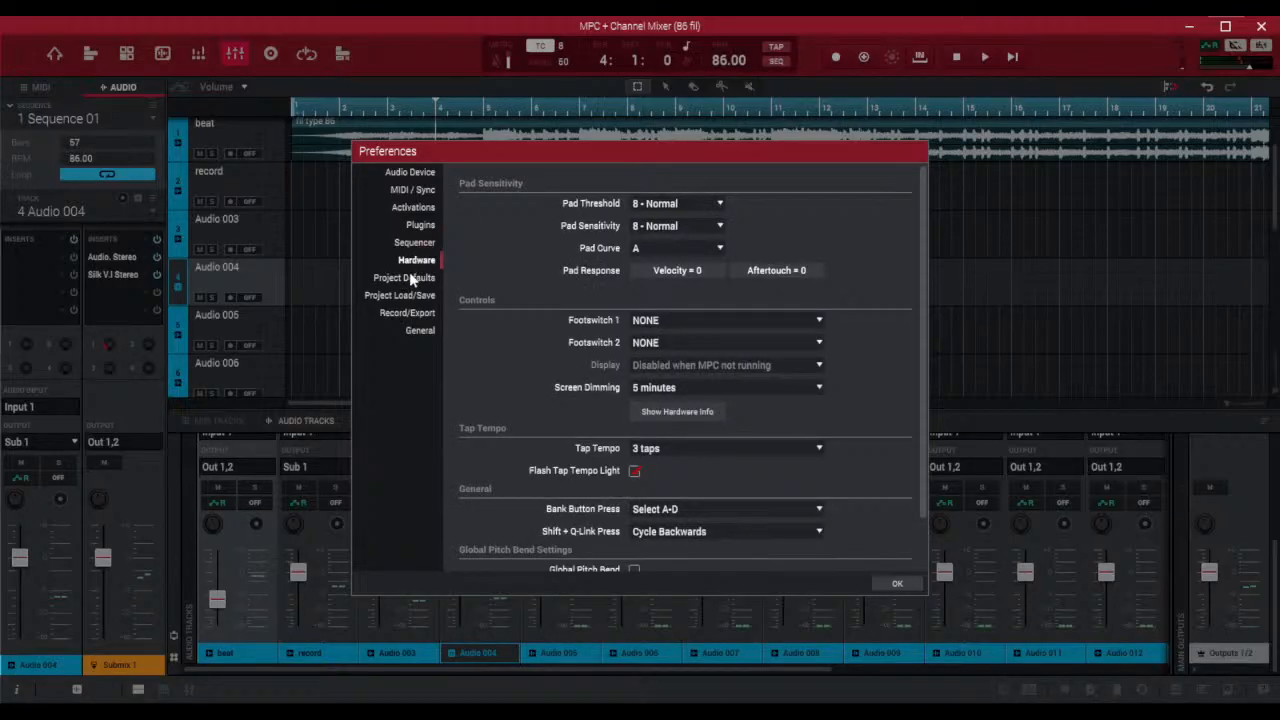
left_click(408, 294)
left_click(406, 280)
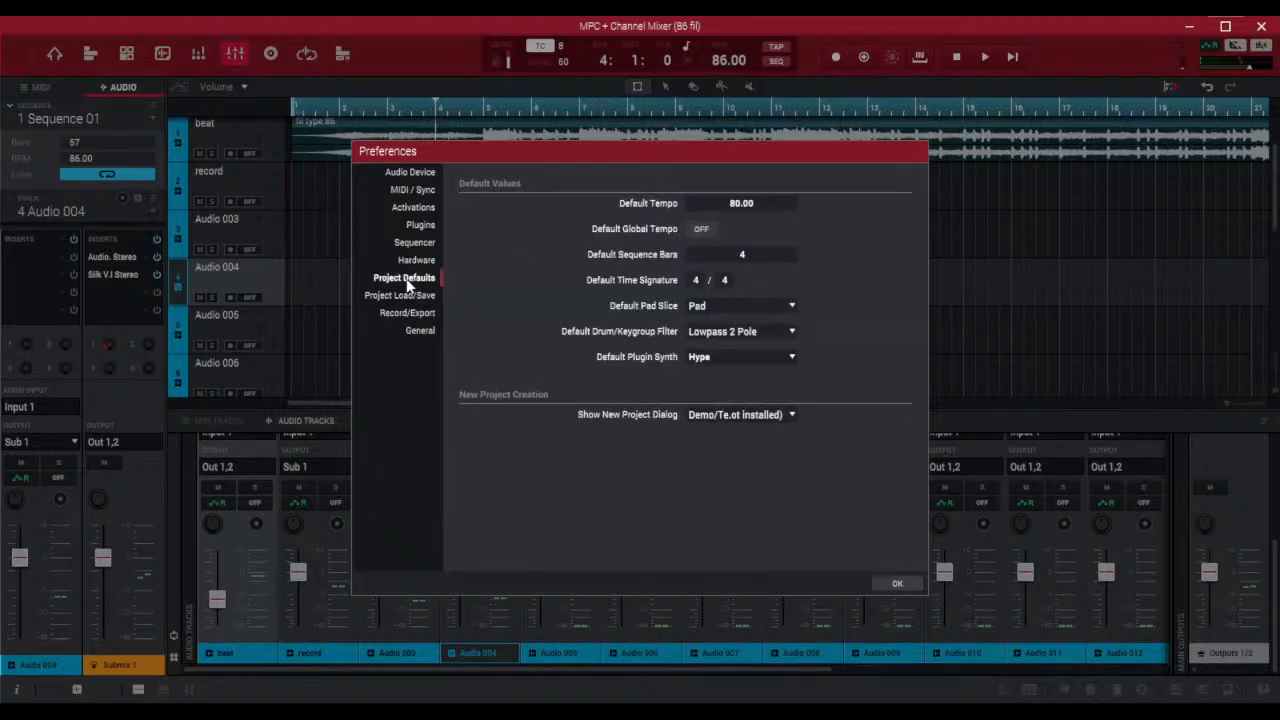
left_click(403, 295)
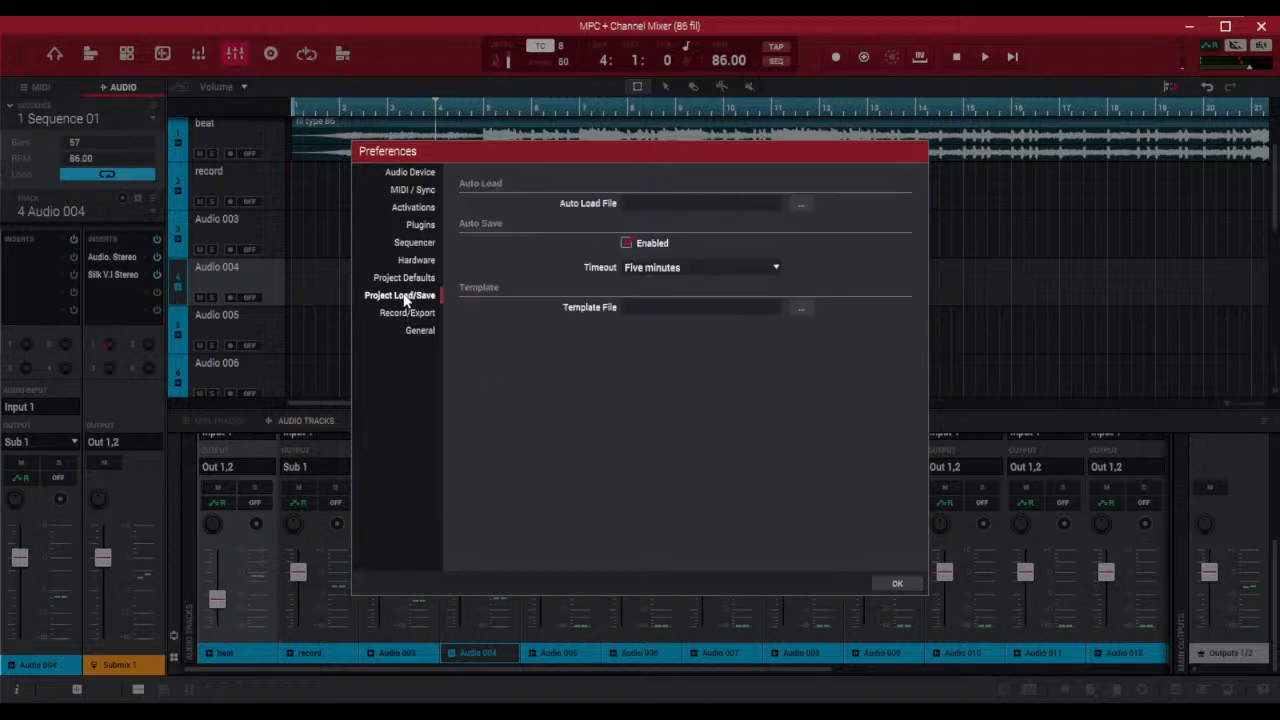
left_click(418, 224)
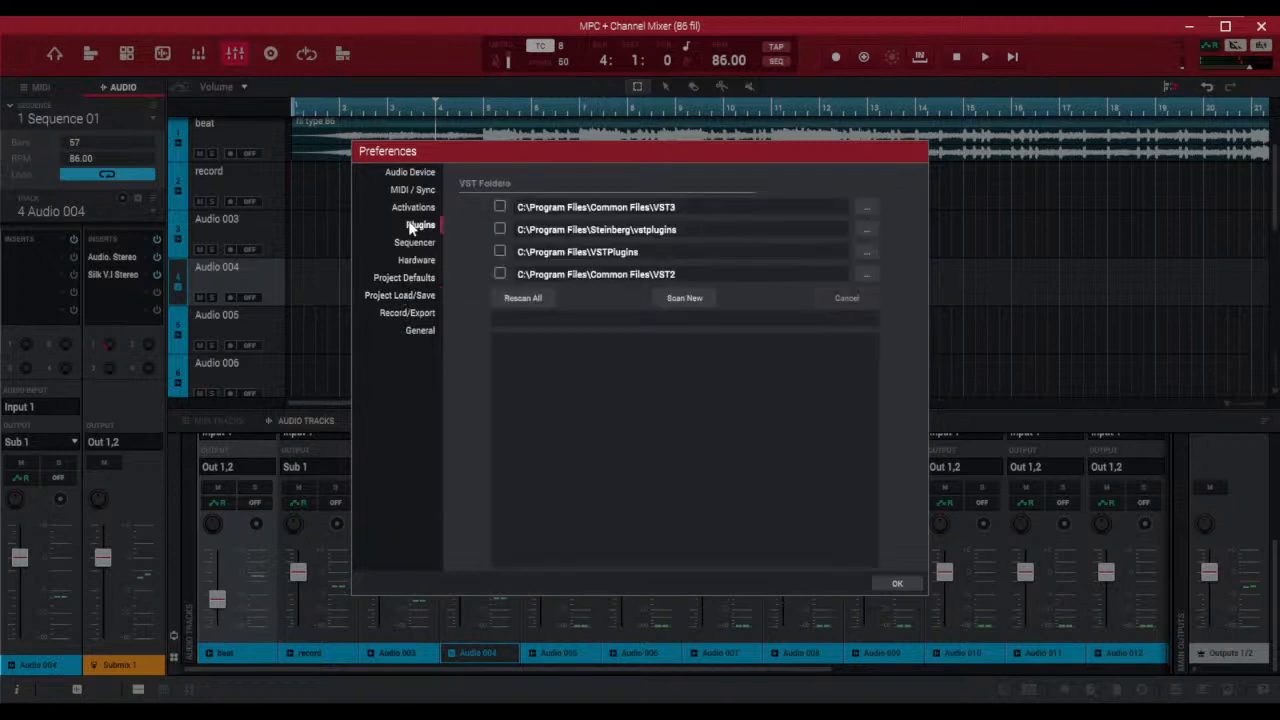
left_click(410, 208)
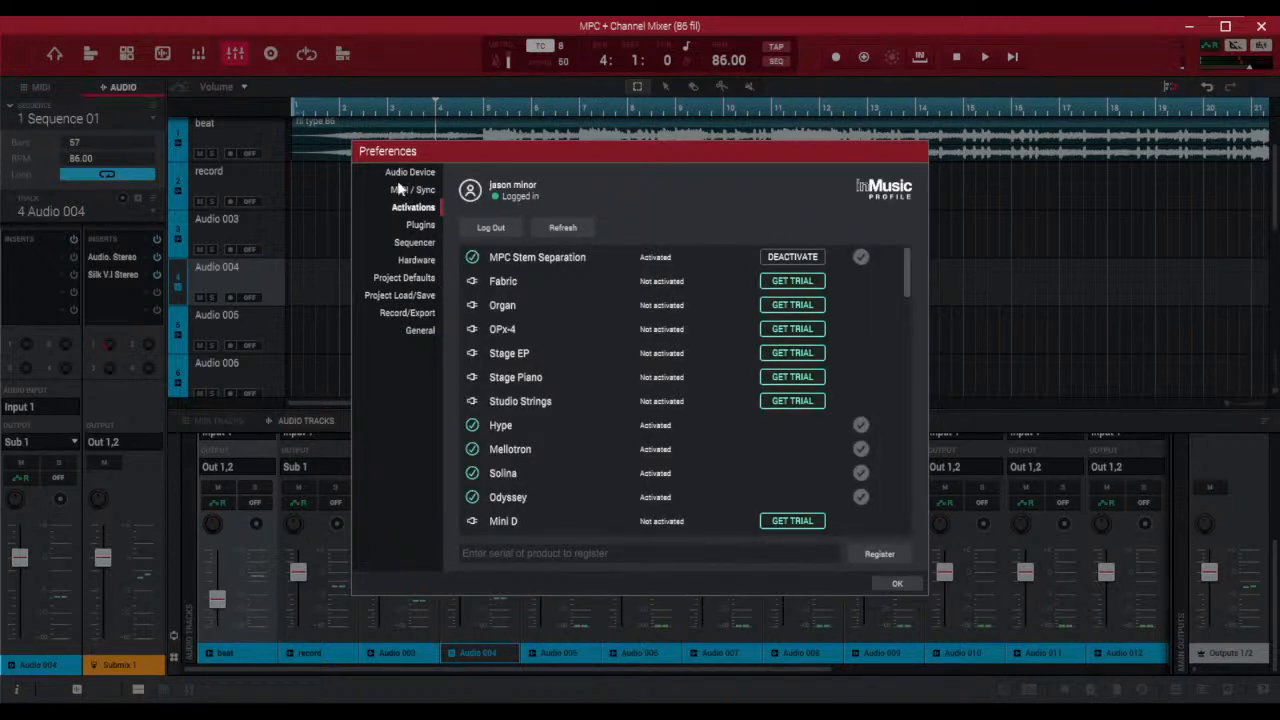
left_click(400, 188)
left_click(403, 175)
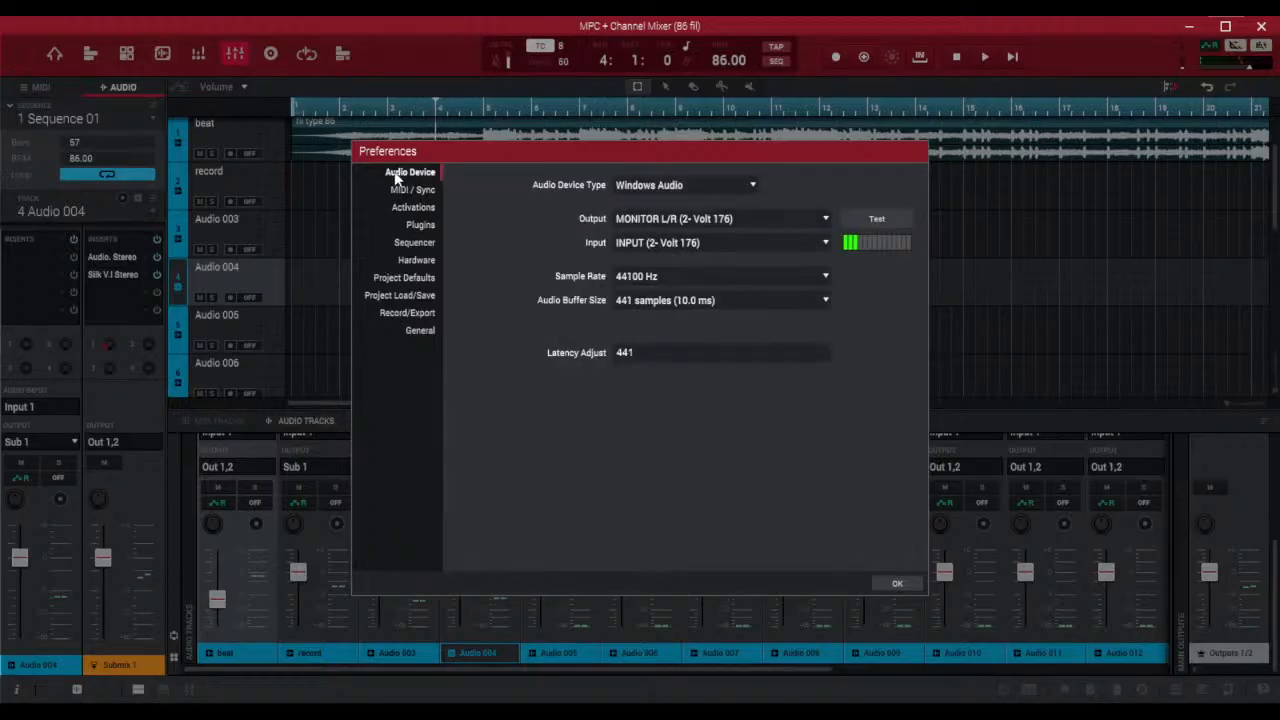
left_click(415, 244)
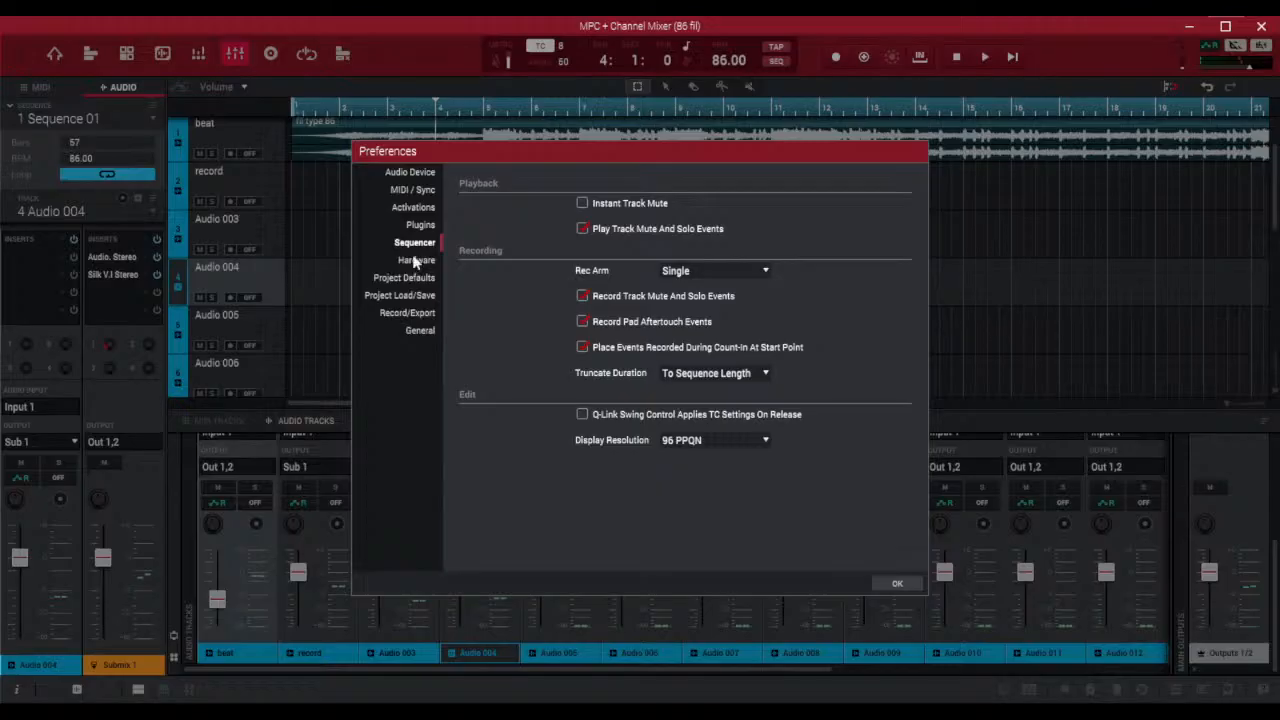
left_click(895, 585)
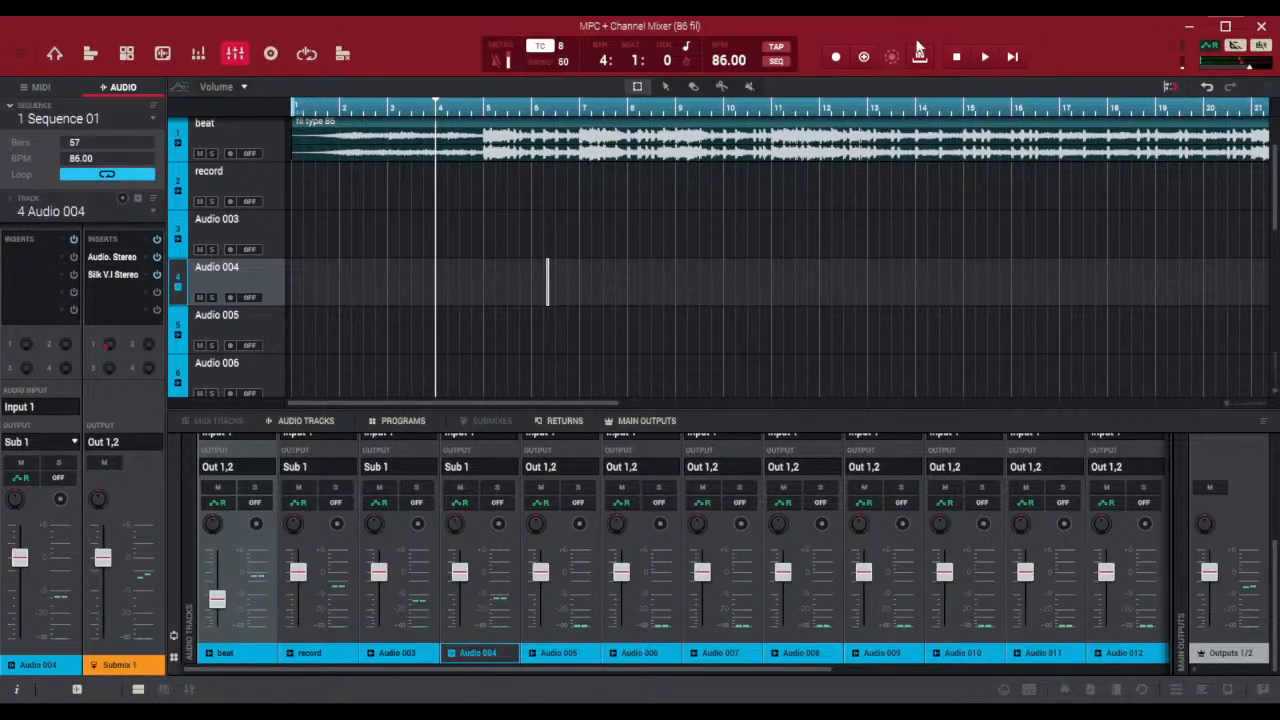
Try to punch in a recording while the beat plays from bar 4, and stop playback
key("ctrl+s")
left_click(986, 58)
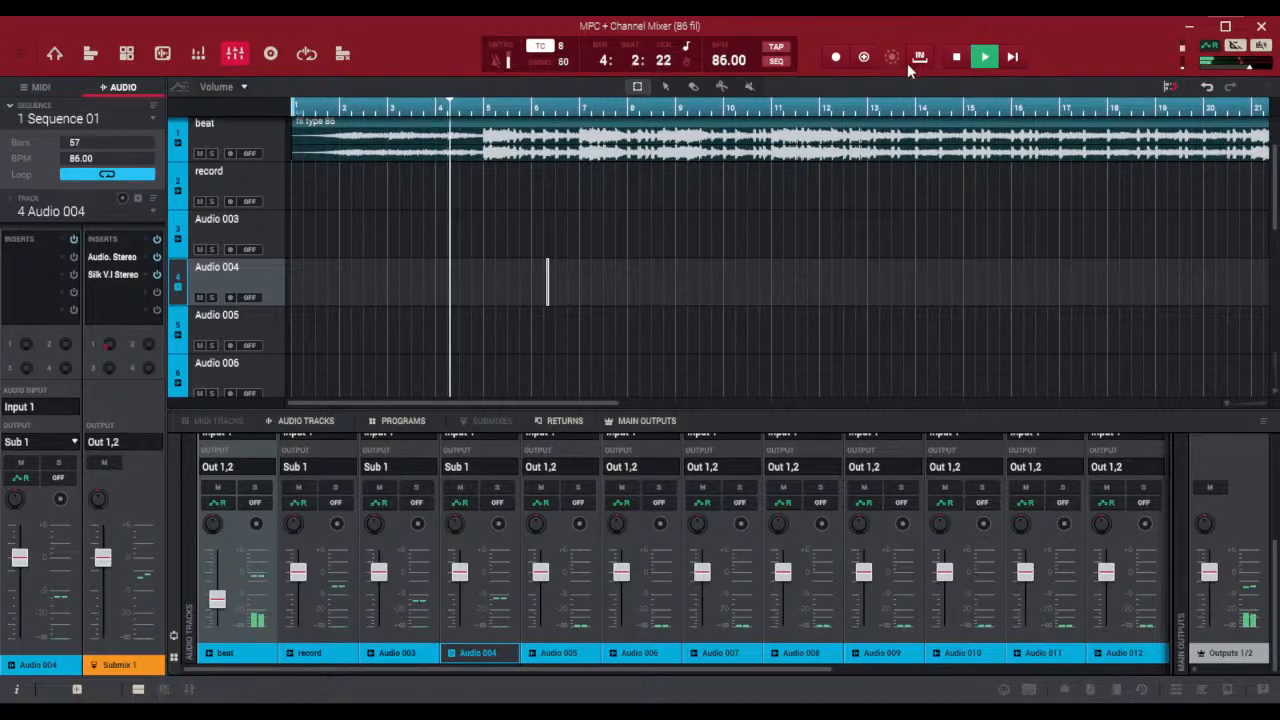
left_click(835, 58)
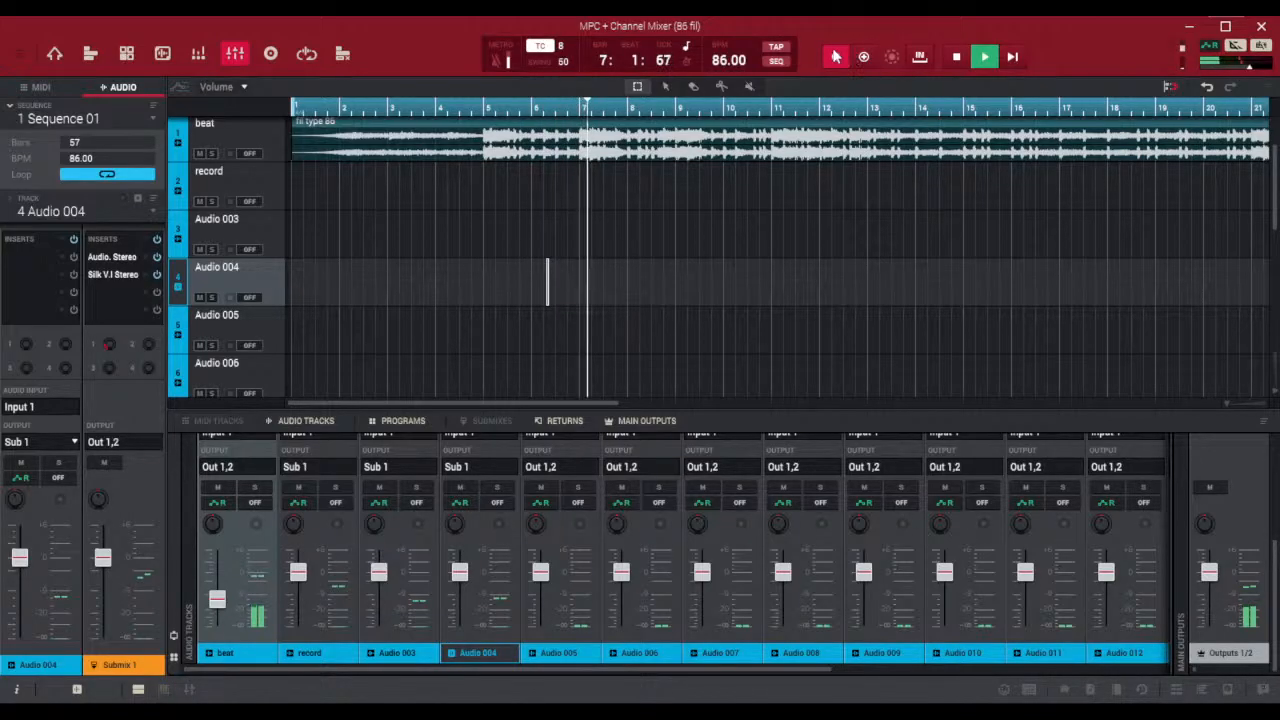
left_click(835, 57)
left_click(955, 57)
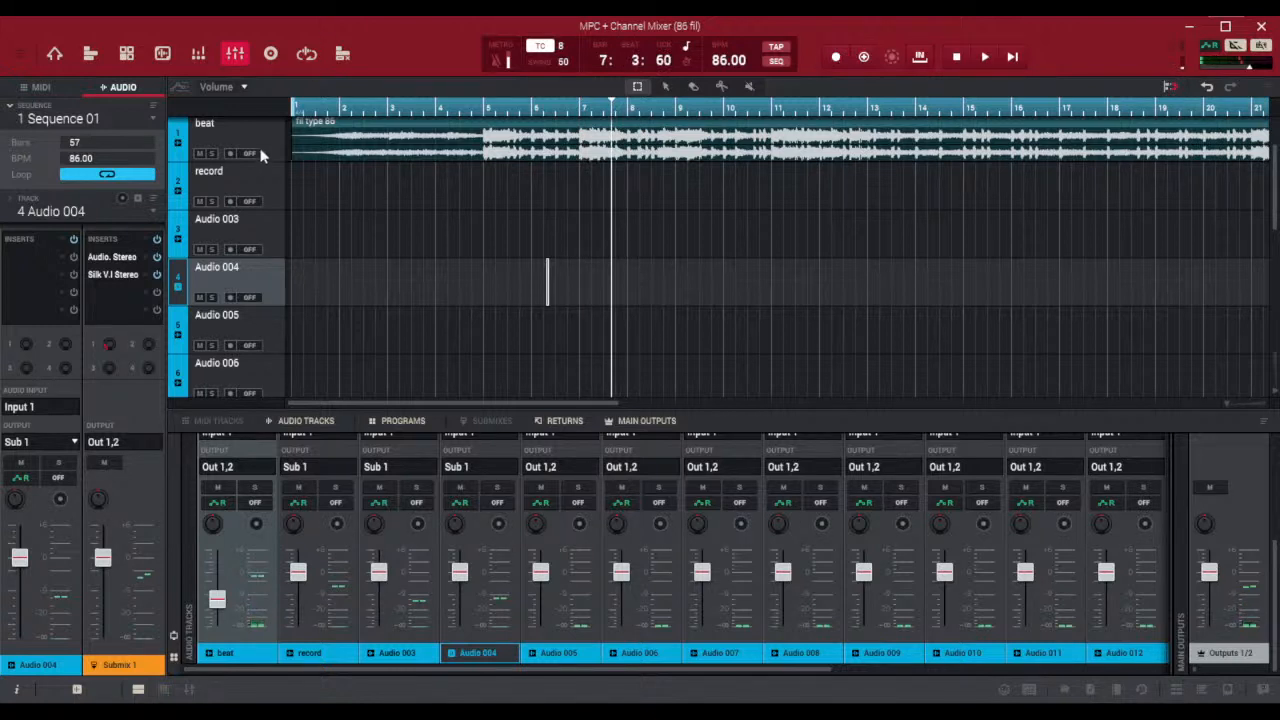
Arm the record track and record a vocal take over the beat, playing from bar 4 and stopping at about bar 11
left_click(245, 178)
left_click(230, 201)
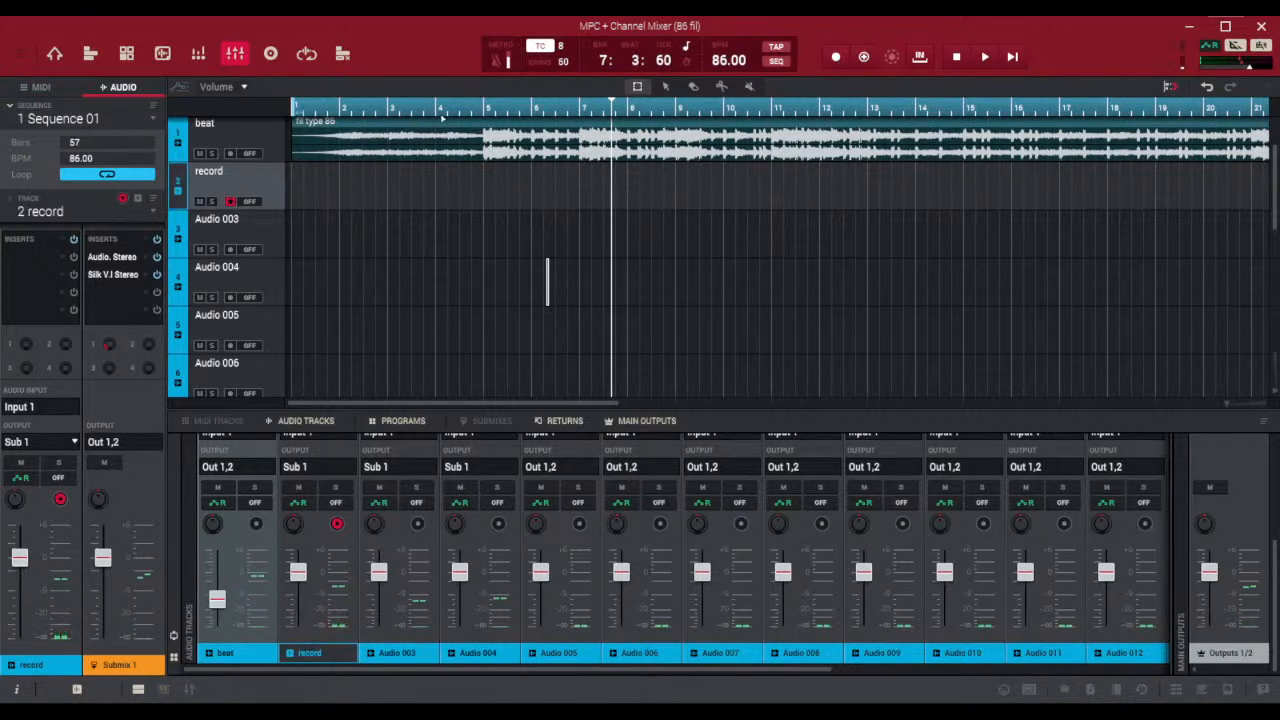
left_click(442, 110)
left_click(984, 57)
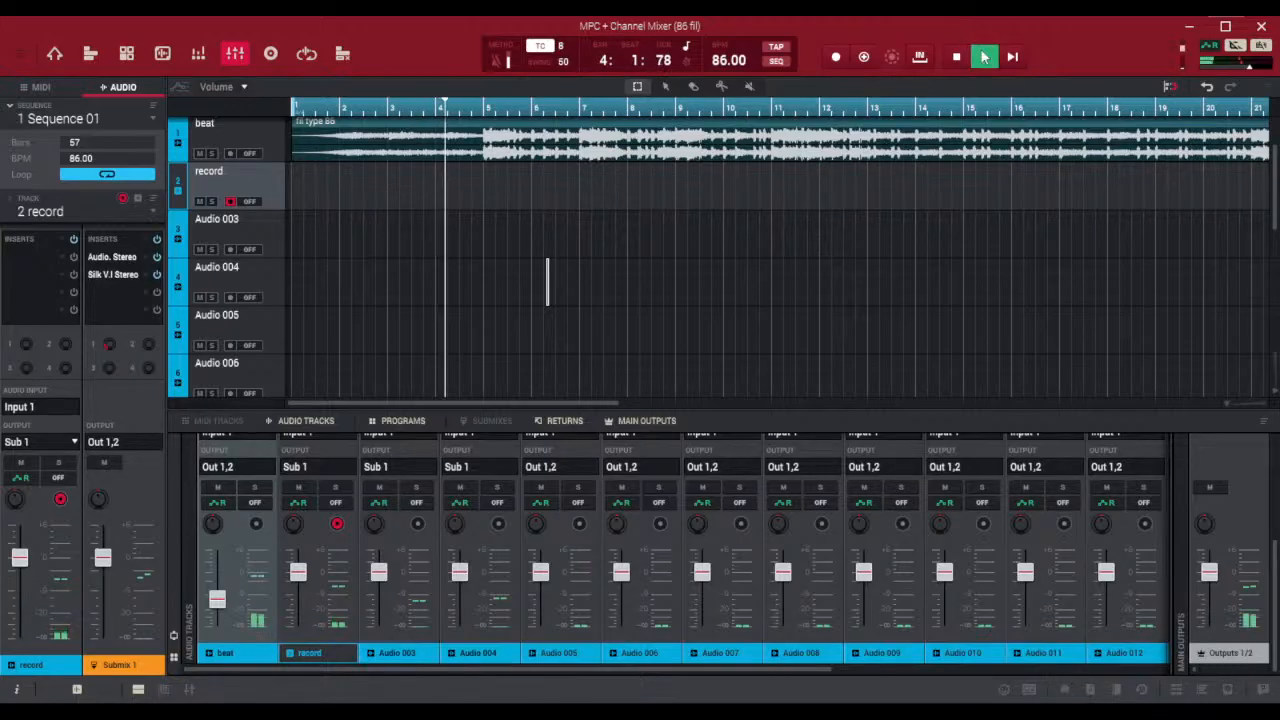
key("r")
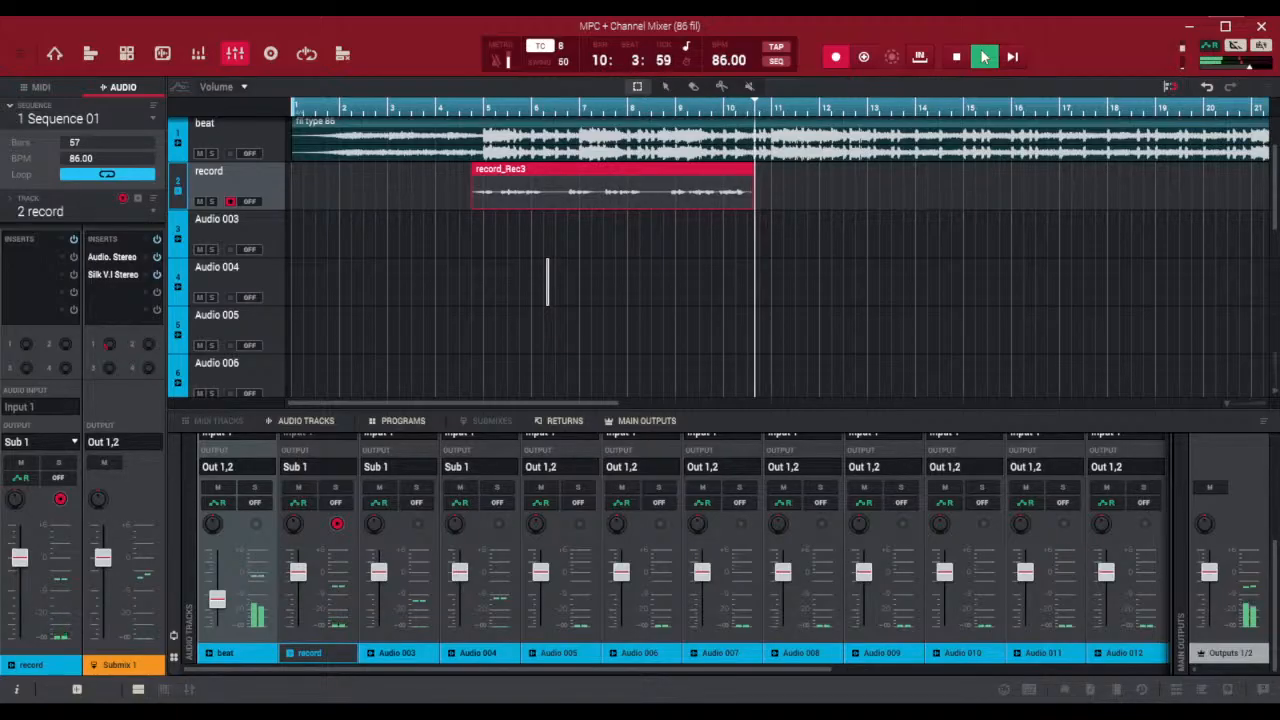
left_click(984, 57)
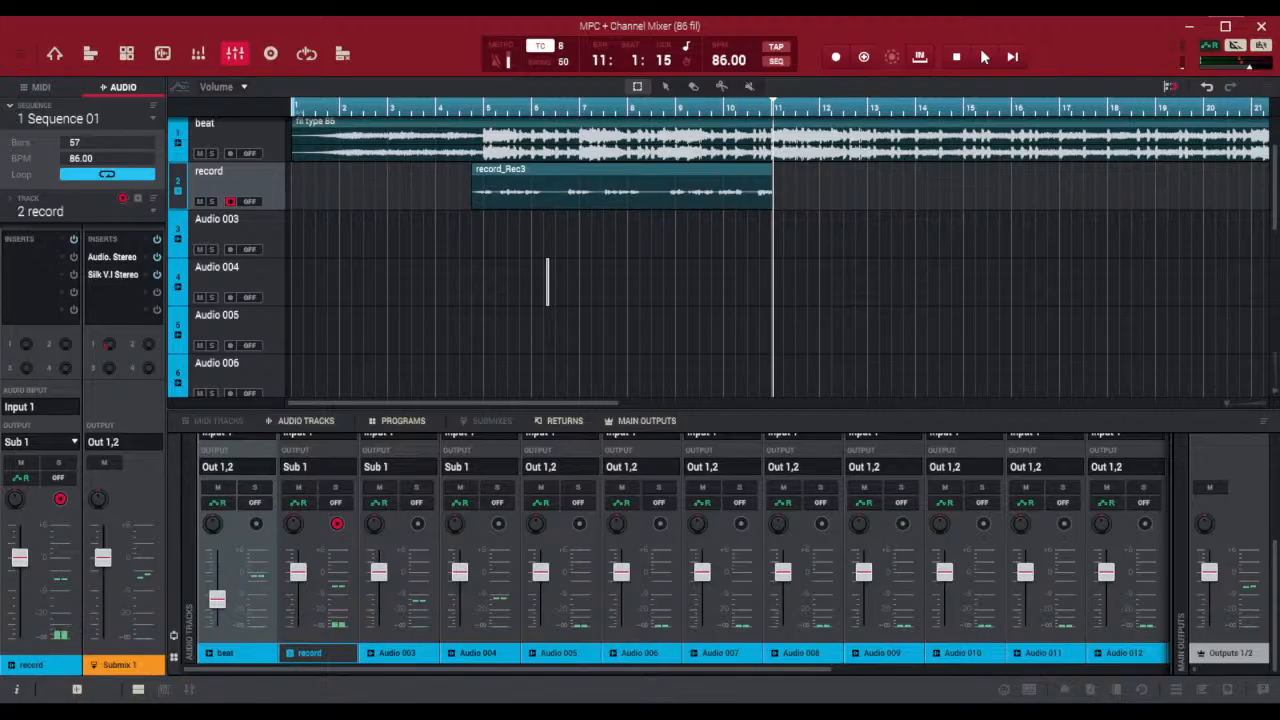
left_click(606, 282)
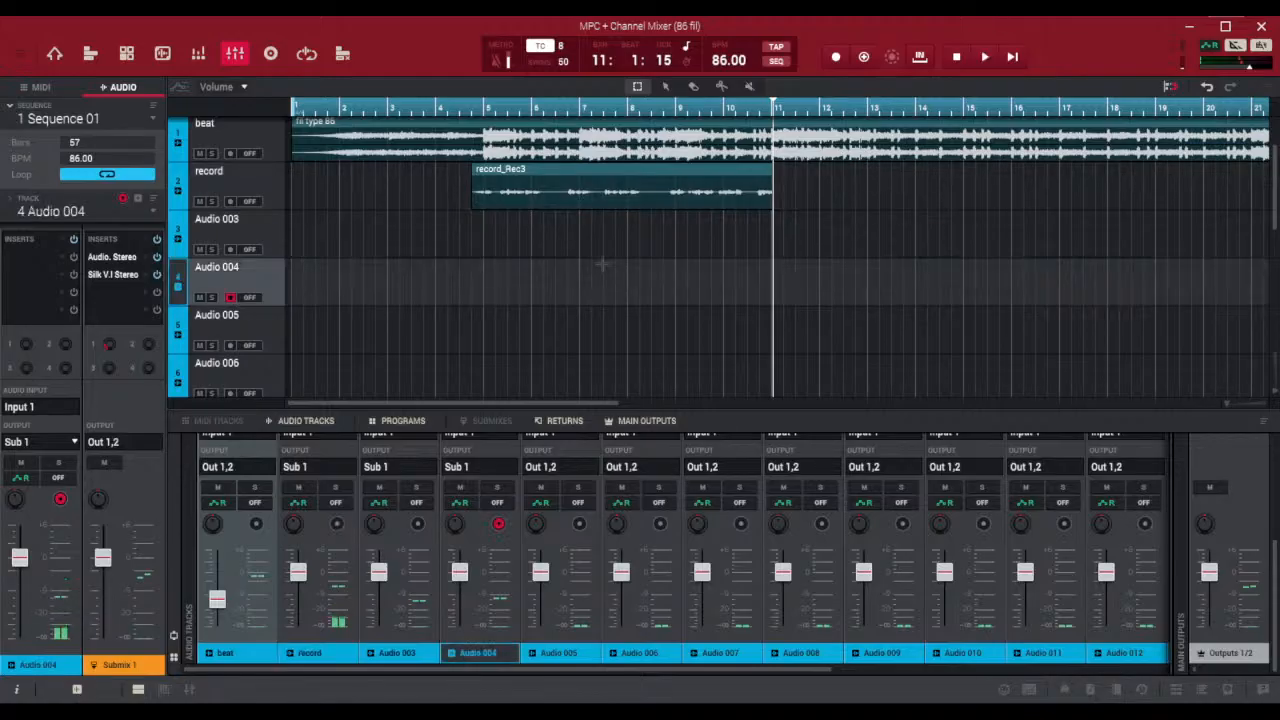
left_click(726, 276)
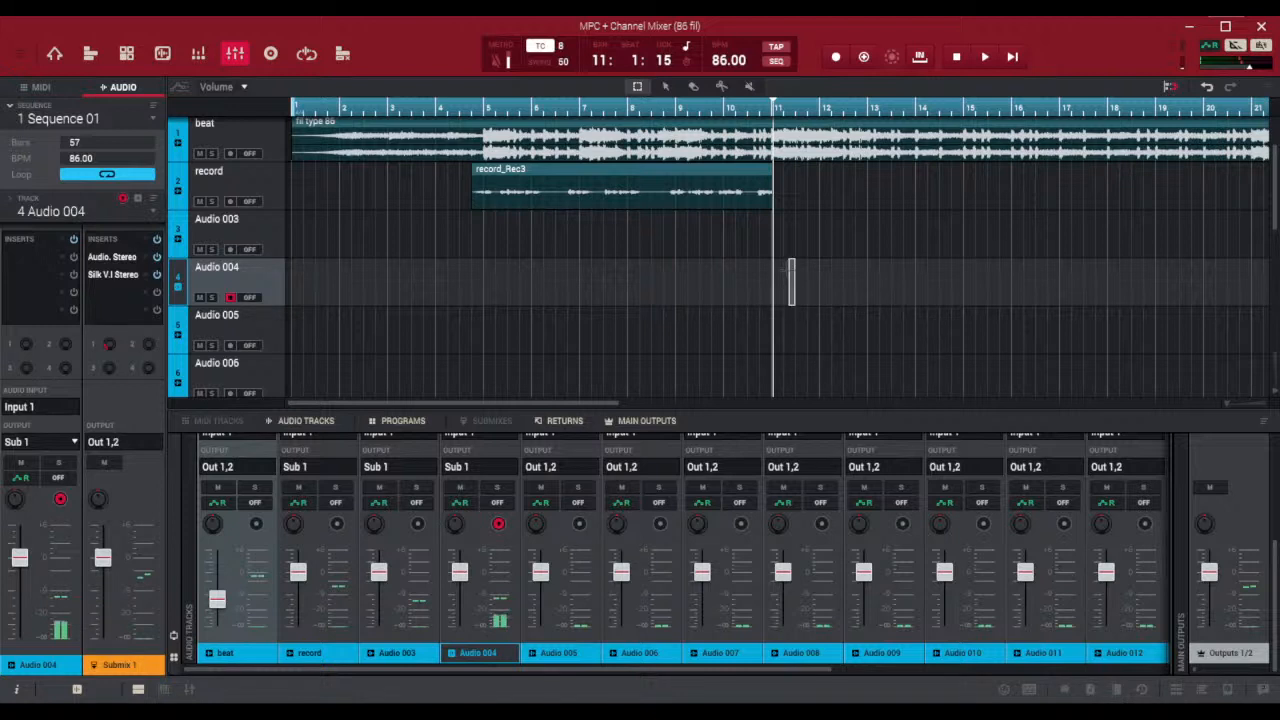
left_click_drag(788, 304, 859, 284)
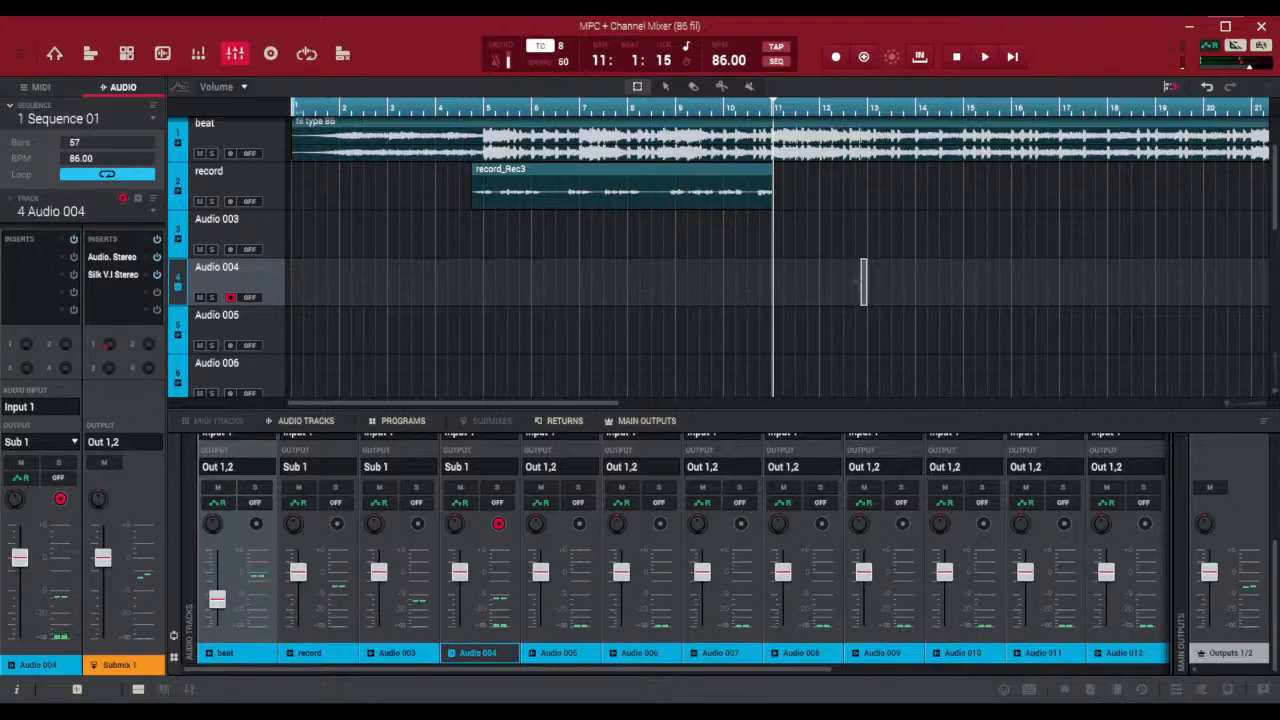
left_click(814, 285)
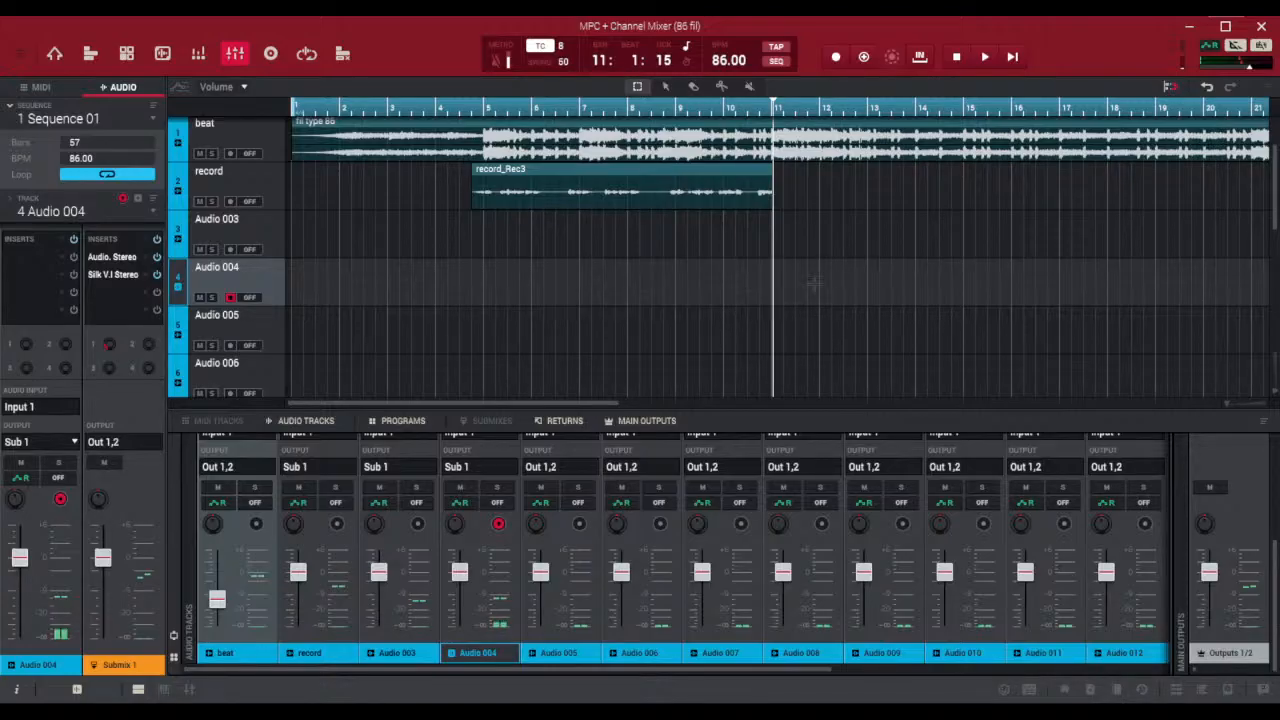
left_click(586, 287)
Move the vocal take to the start of bar 1 on Audio 003, and trim its end to just before bar 7
left_click_drag(577, 171, 323, 272)
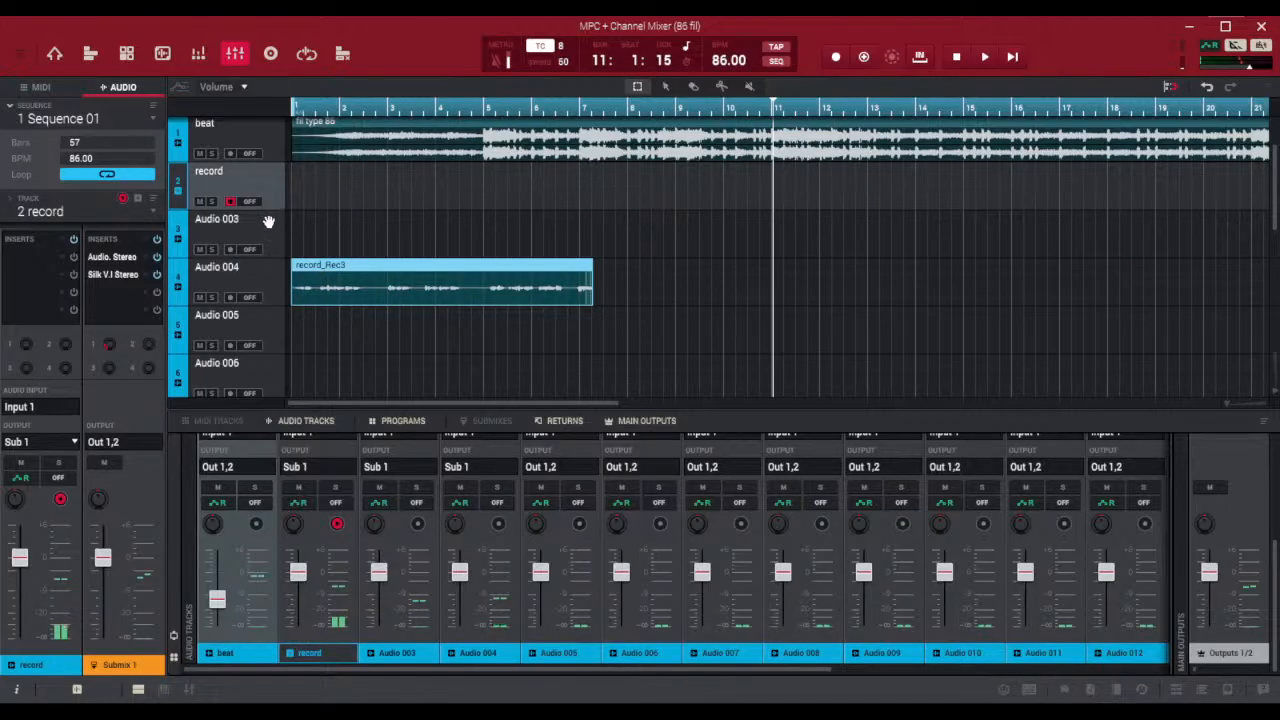
key("ctrl+z")
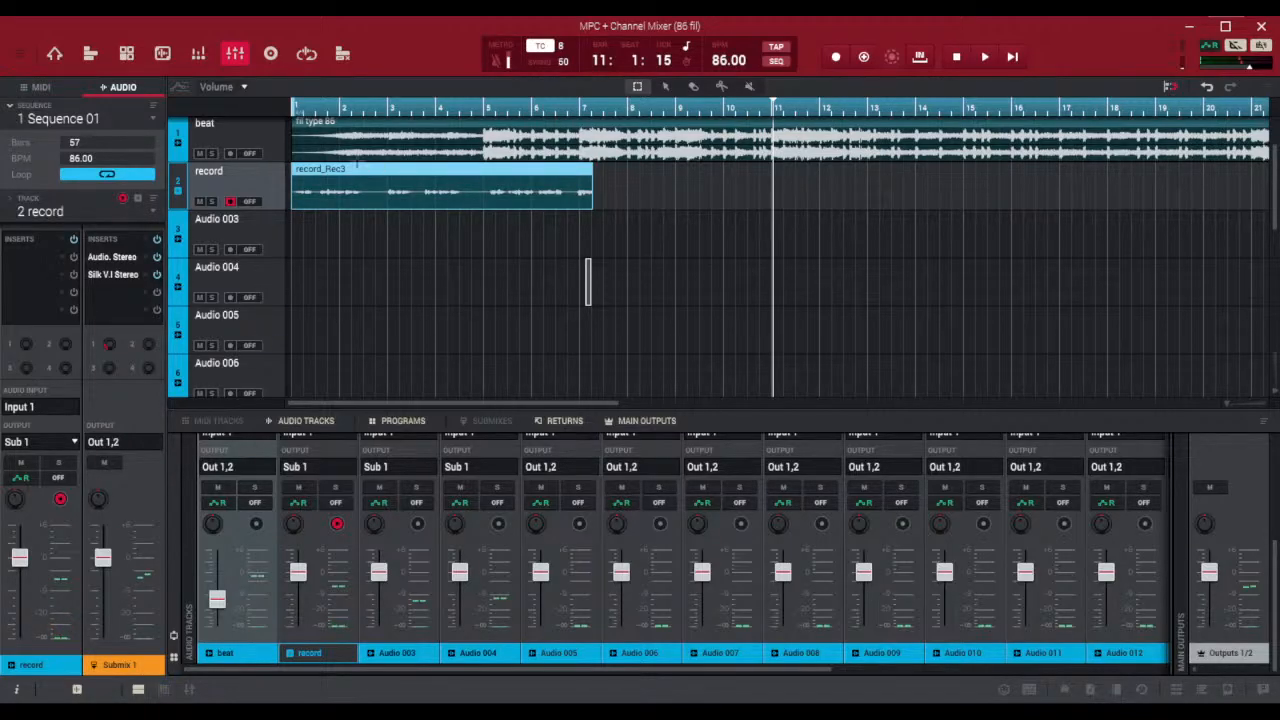
left_click_drag(347, 170, 320, 268)
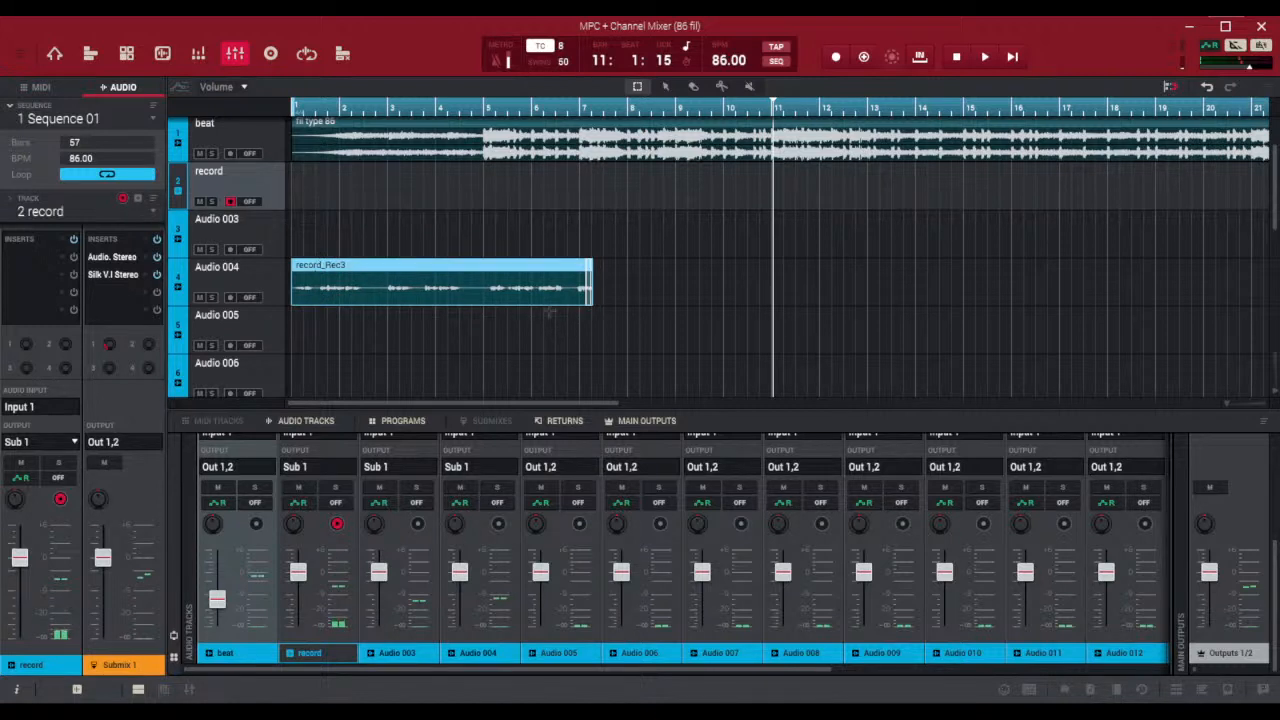
left_click_drag(400, 271, 352, 248)
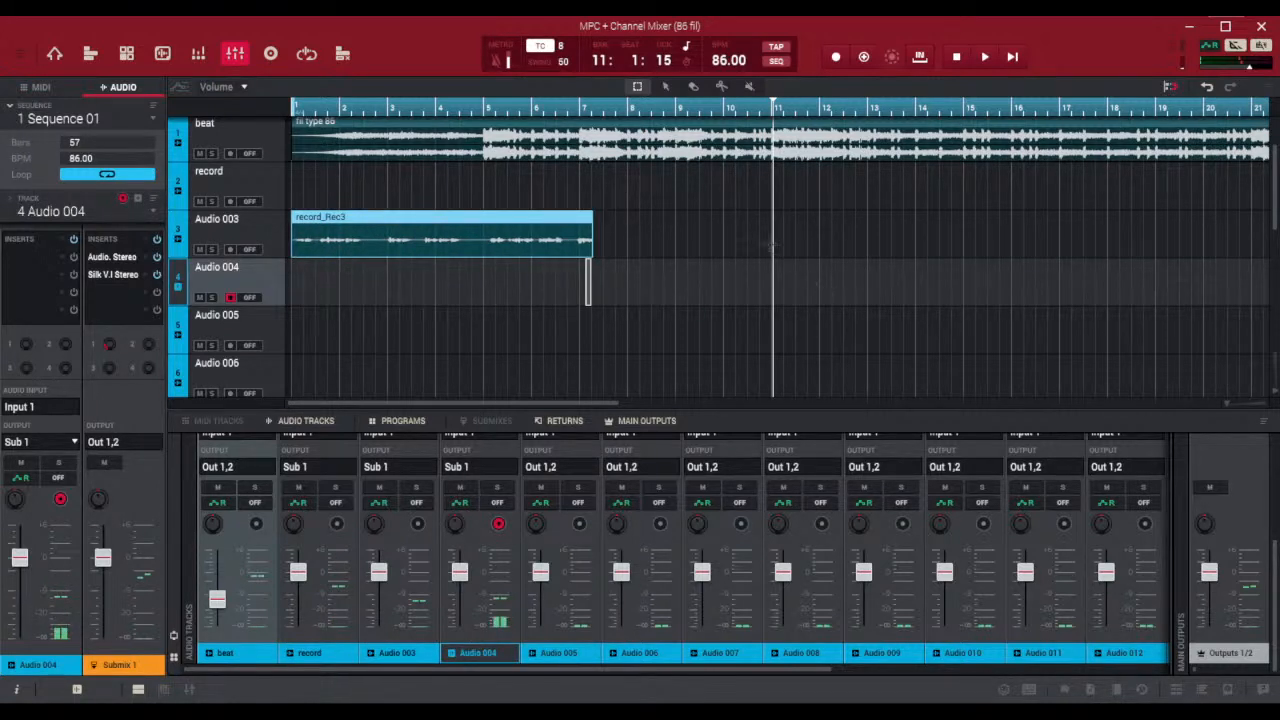
left_click_drag(589, 250, 573, 252)
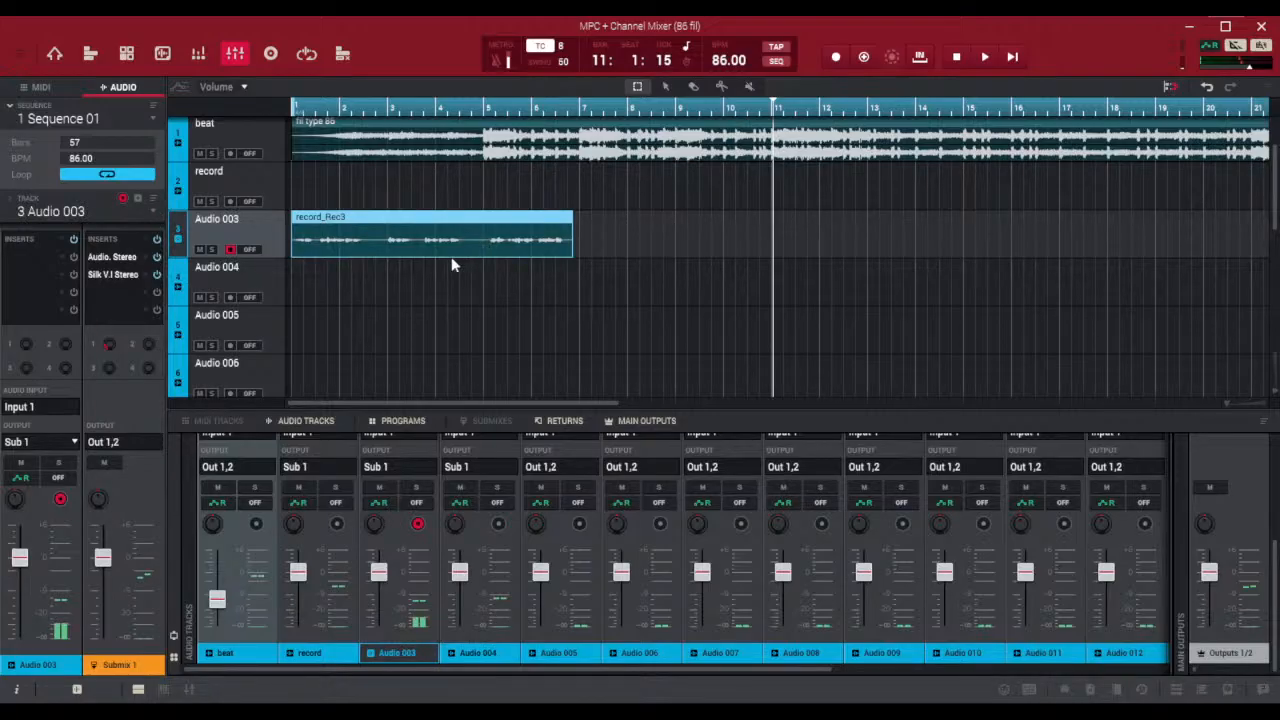
left_click(441, 218)
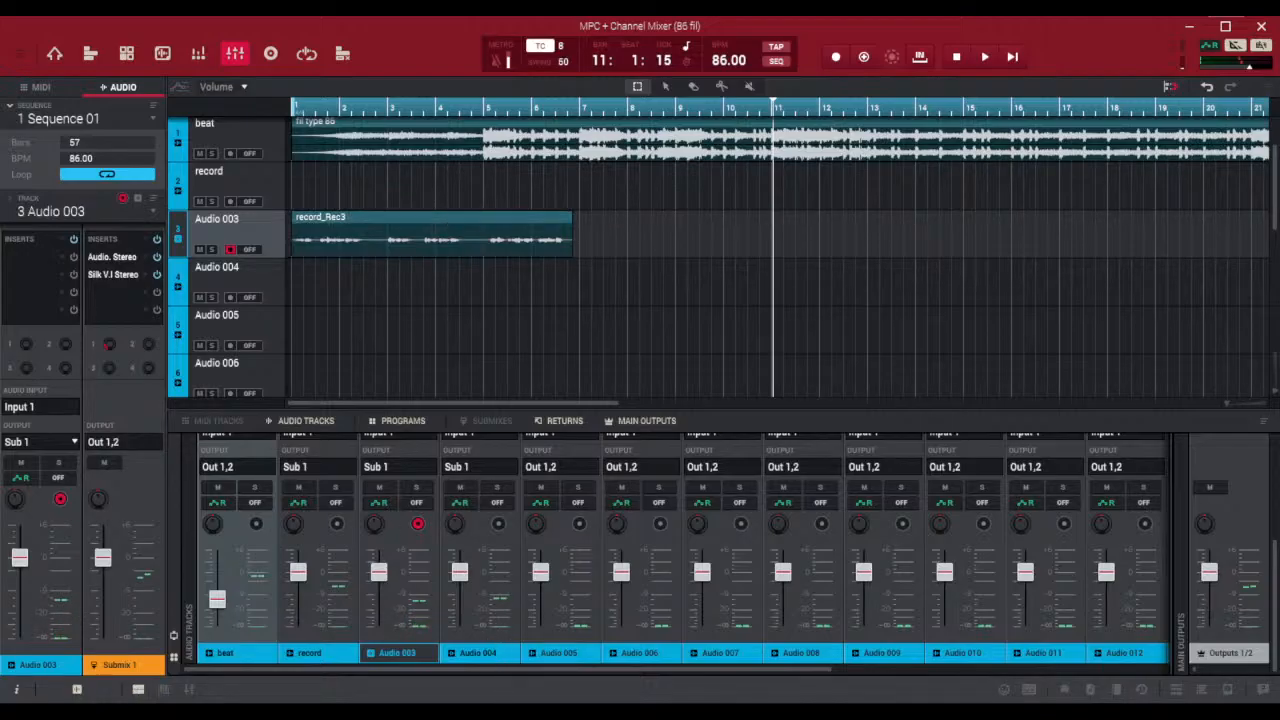
left_click(138, 690)
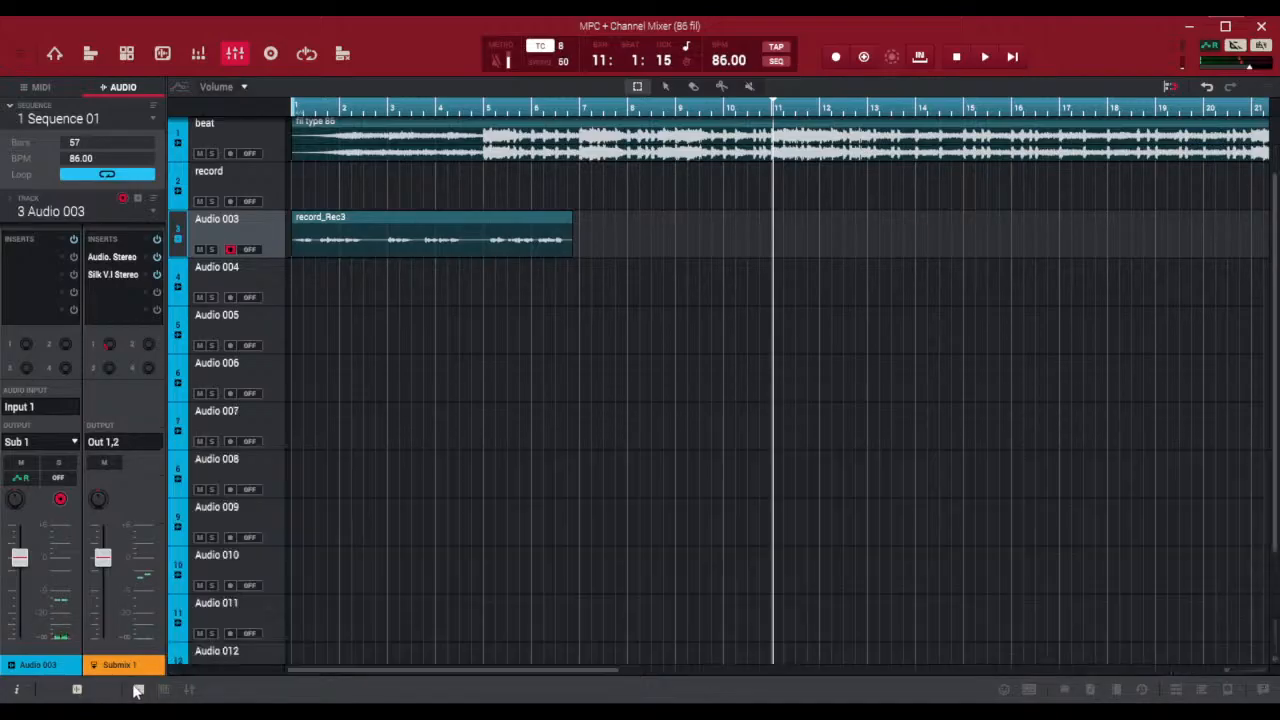
left_click(138, 690)
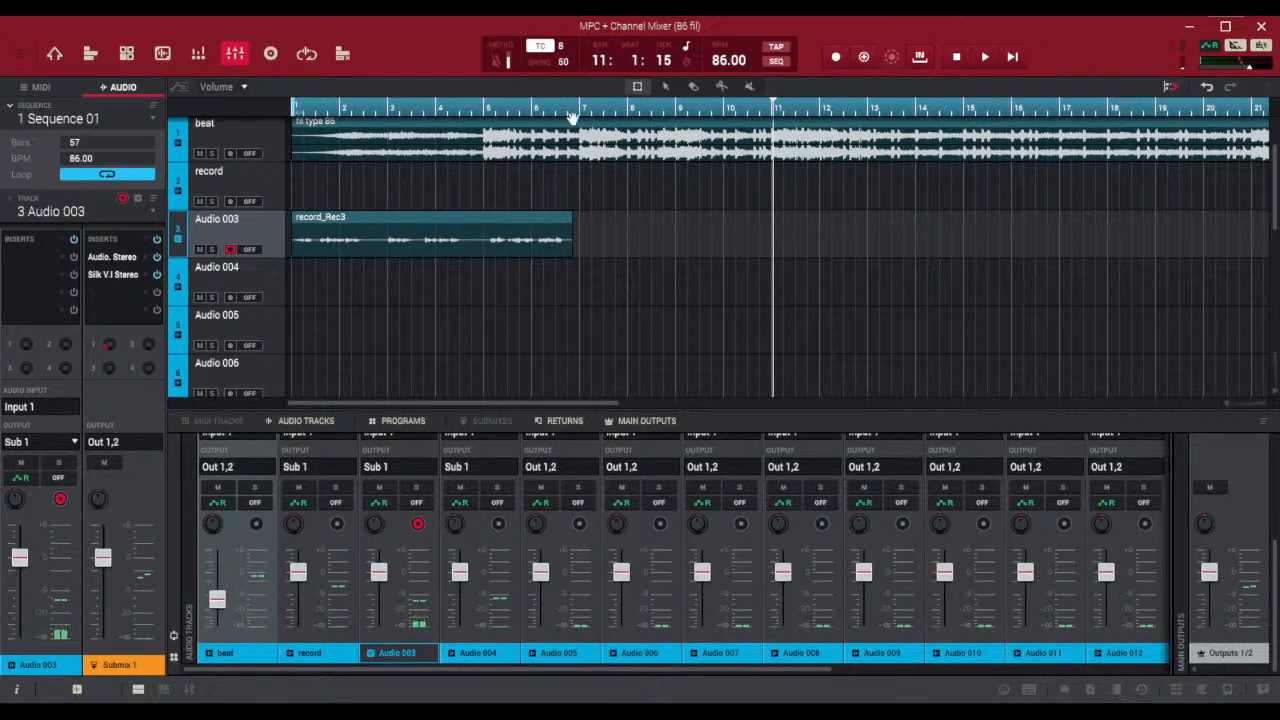
Return to the track arrangement and open the vocal take on Audio 003 in an enlarged waveform editor
left_click(55, 55)
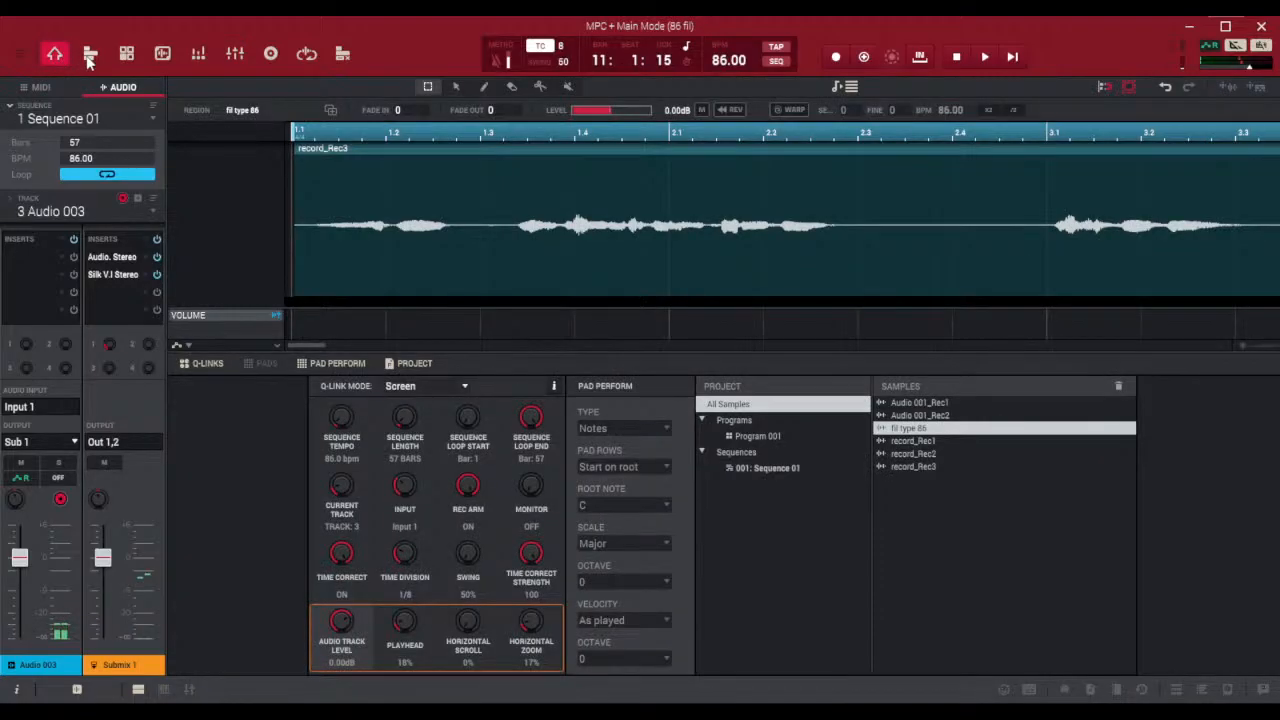
left_click(90, 53)
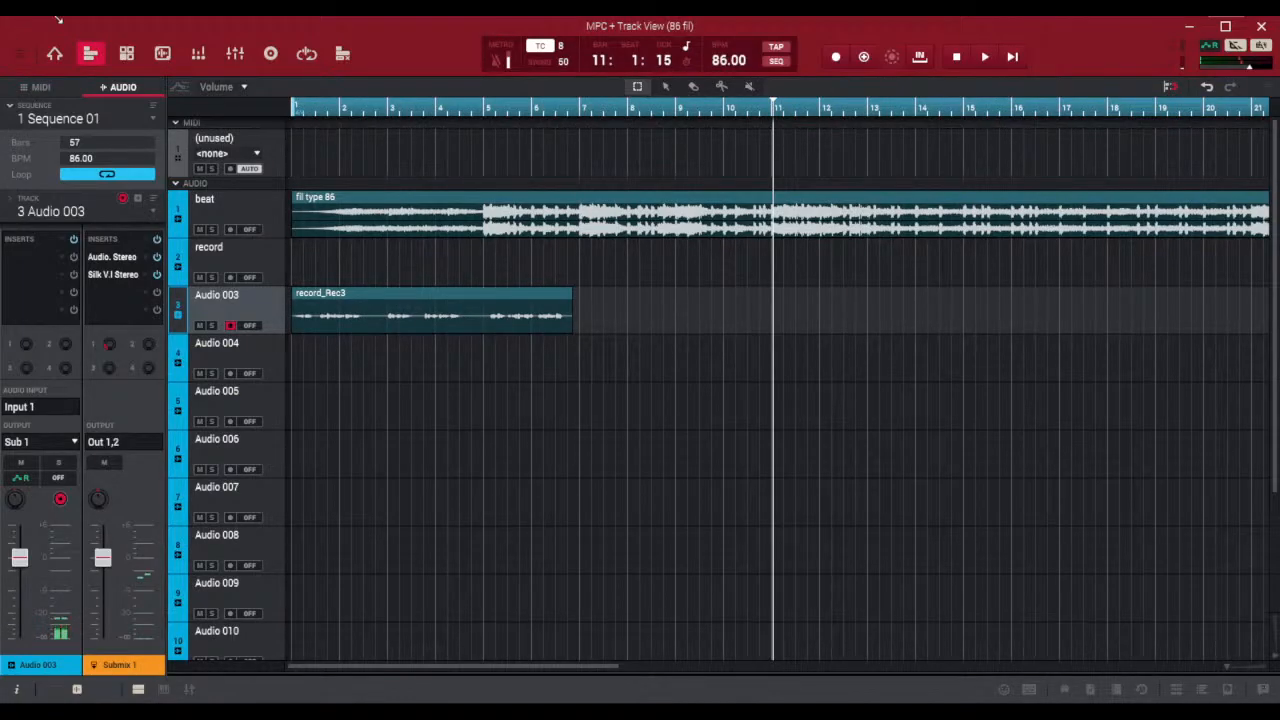
left_click(400, 298)
left_click_drag(579, 672, 580, 242)
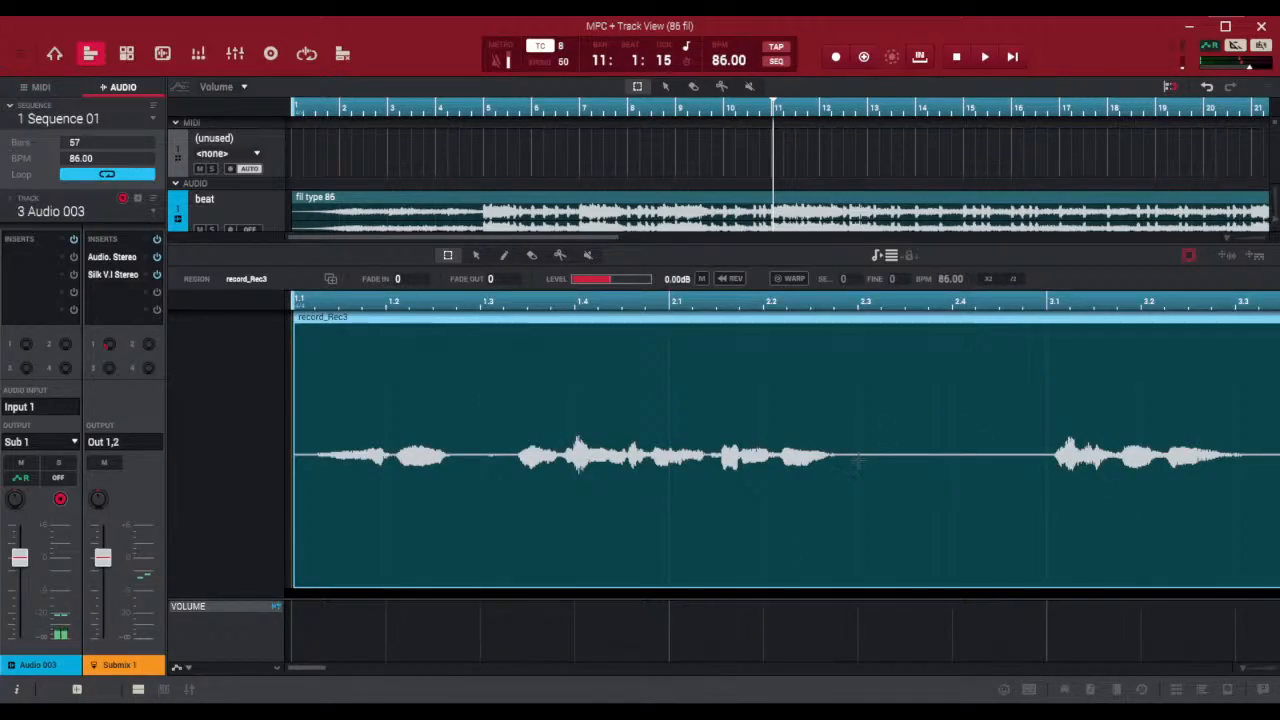
Try to select only the silent gap between about 2.3 and 3.1 in the vocal take
left_click_drag(858, 458, 1046, 480)
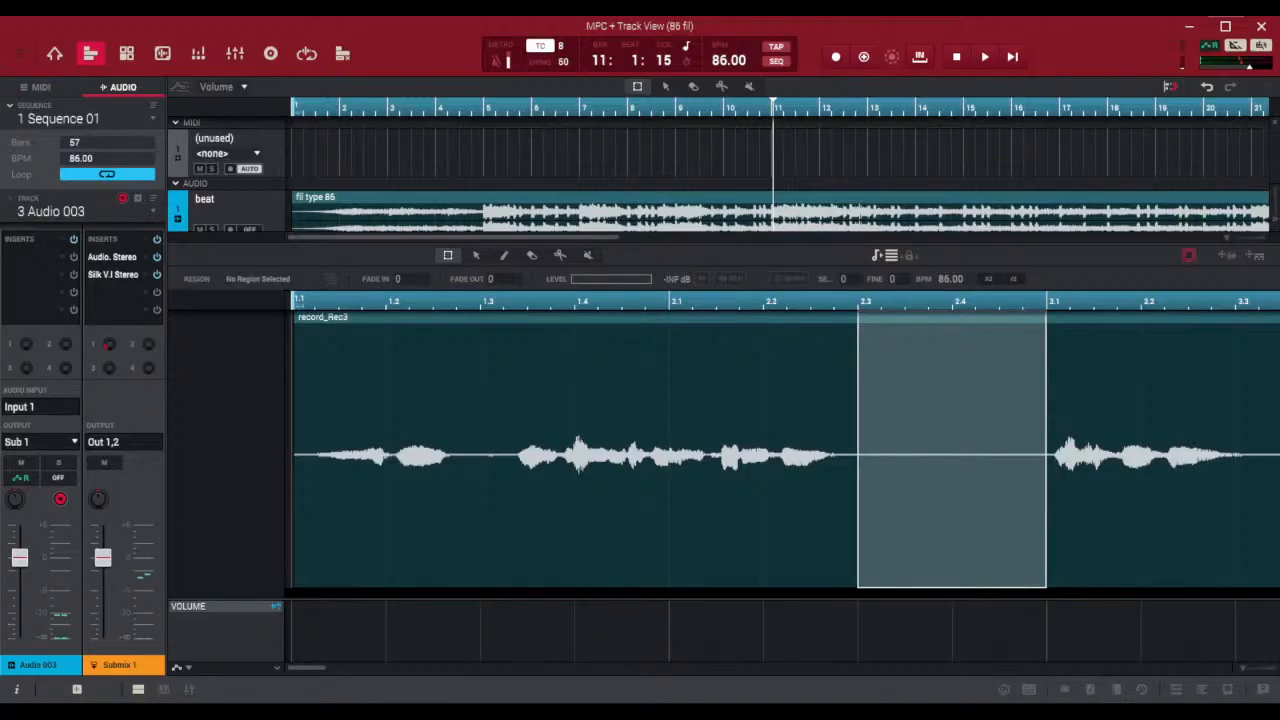
left_click_drag(908, 466, 998, 476)
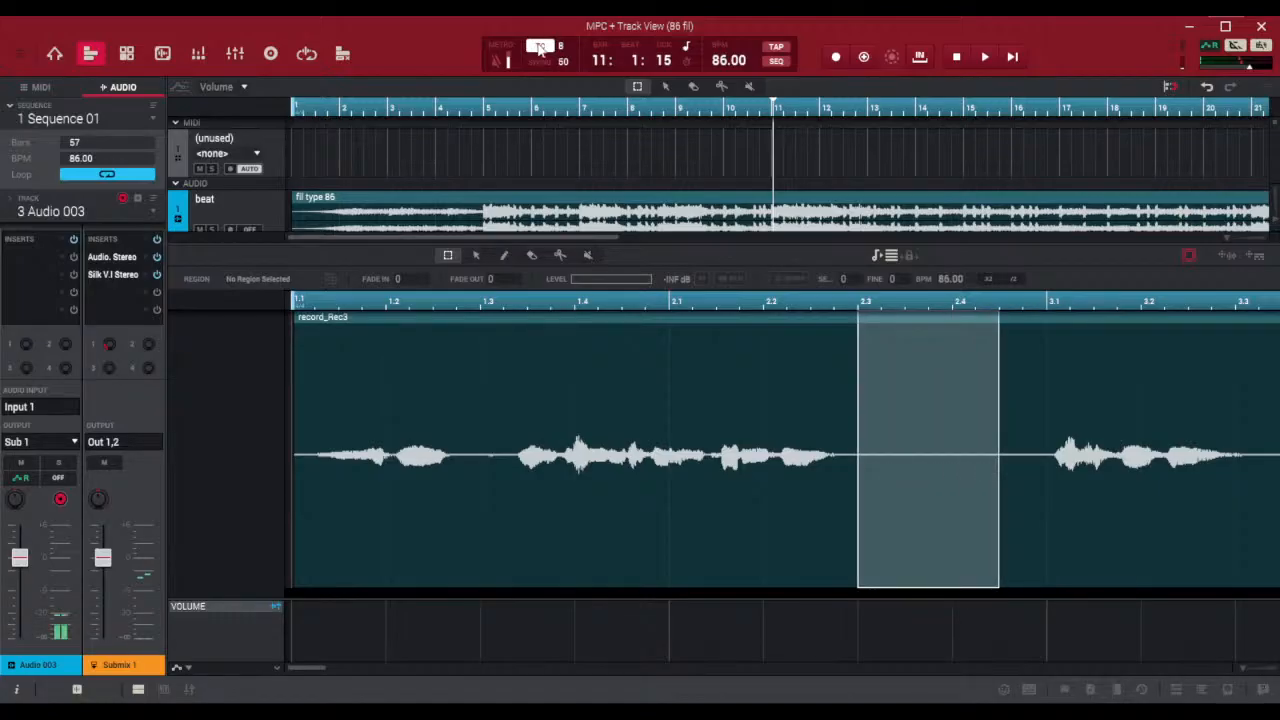
left_click_drag(851, 440, 1044, 477)
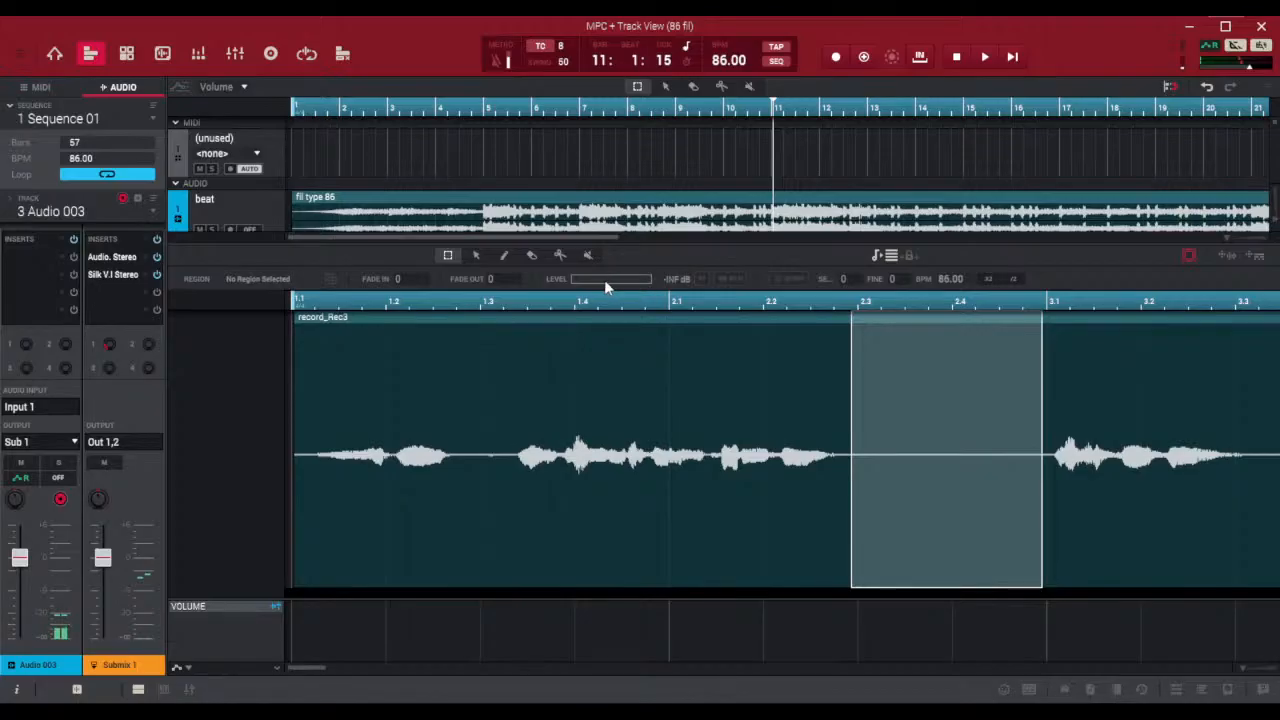
left_click(497, 196)
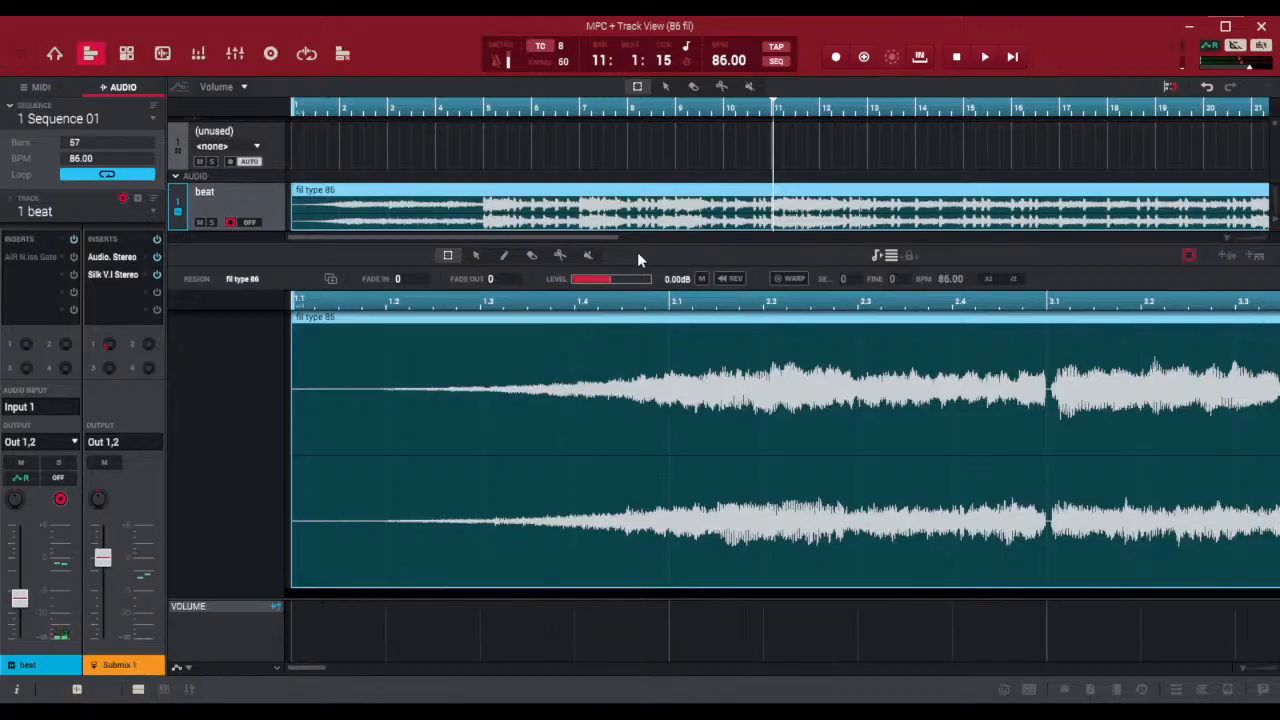
left_click(475, 192)
left_click(475, 192)
mouse_move(310, 666)
left_mouse_down()
mouse_move(370, 676)
mouse_move(310, 670)
left_mouse_up()
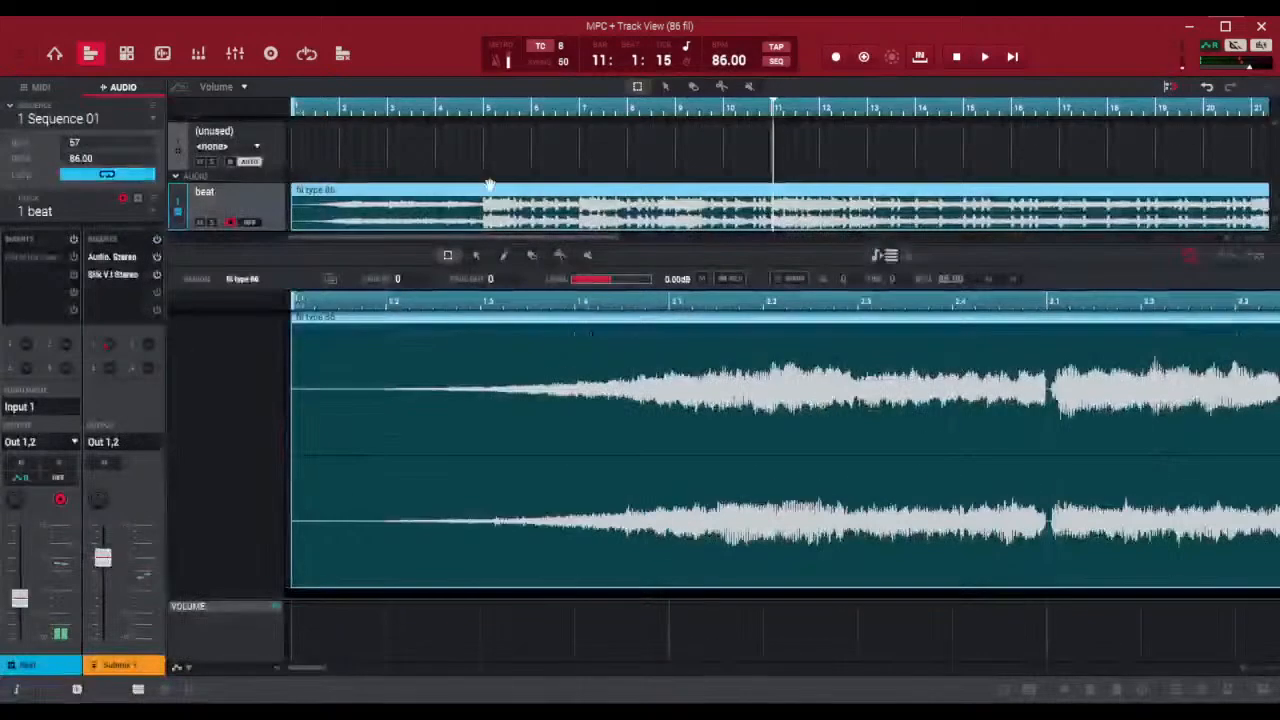
scroll(571, 139, "down", 3)
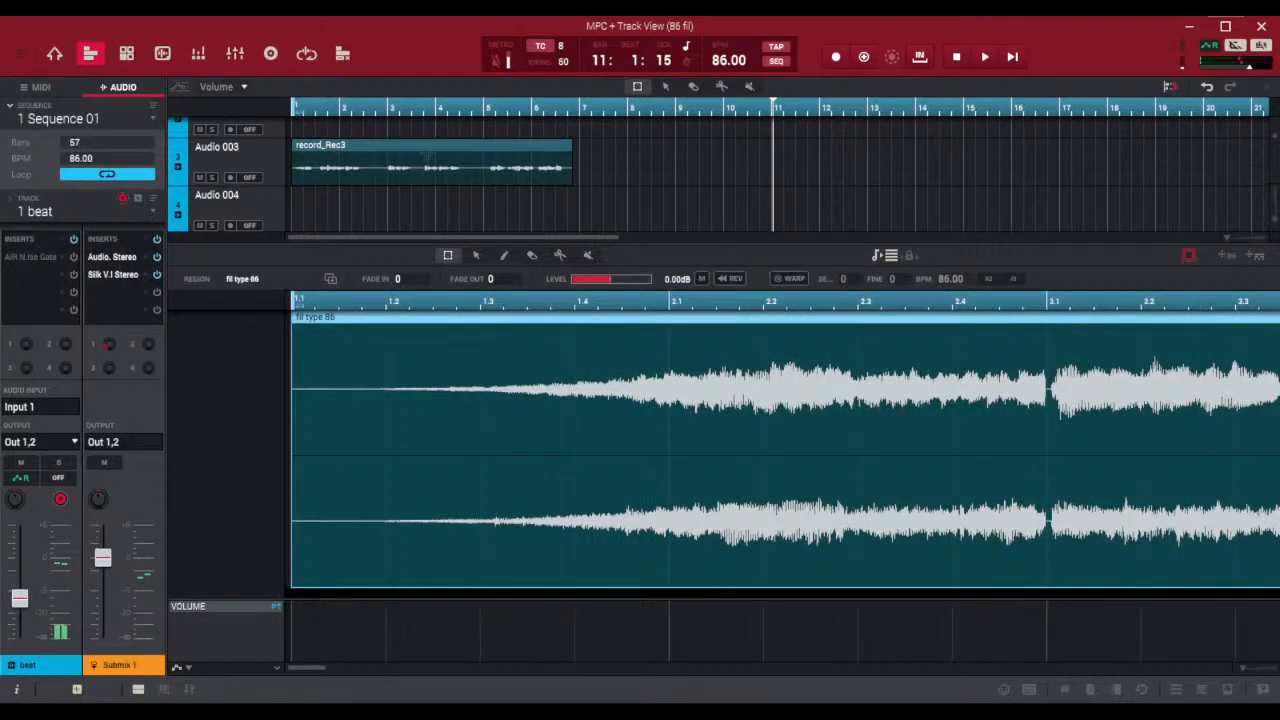
Reselect the Audio 003 take, mark its silent gap before 3.1, and look for a suitable function in Process Sample
left_click(430, 162)
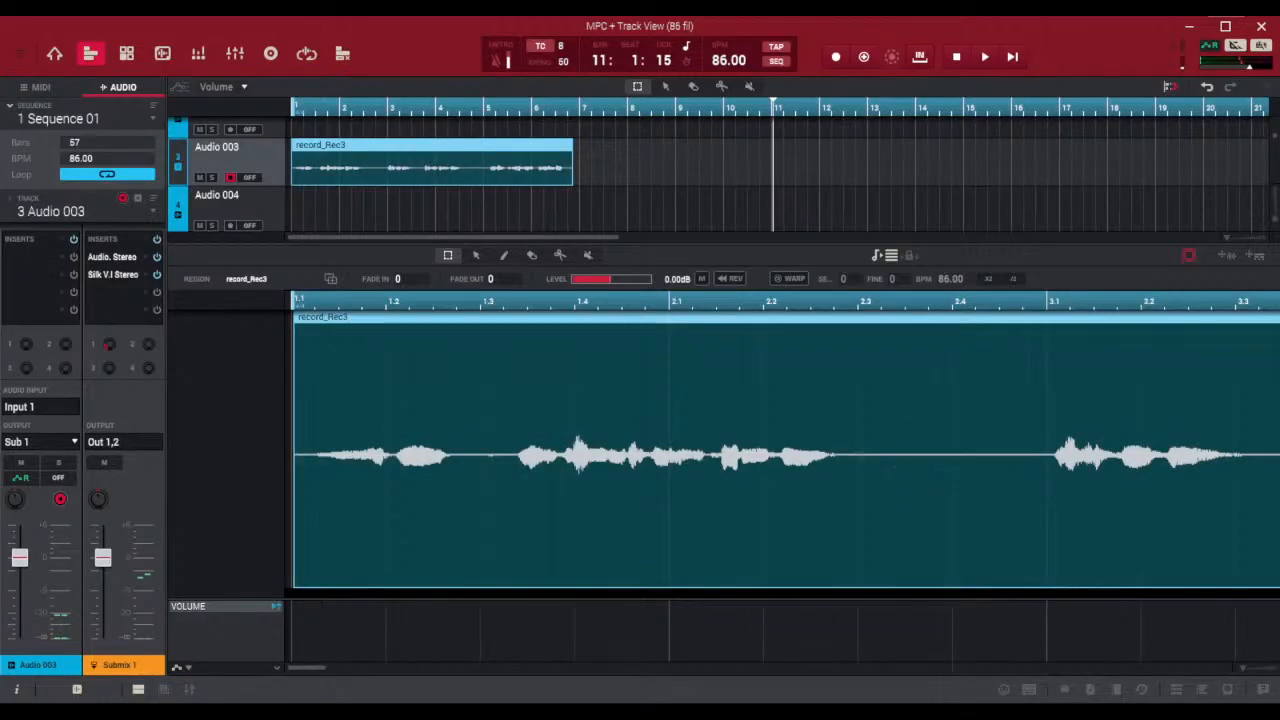
left_click_drag(866, 450, 1019, 479)
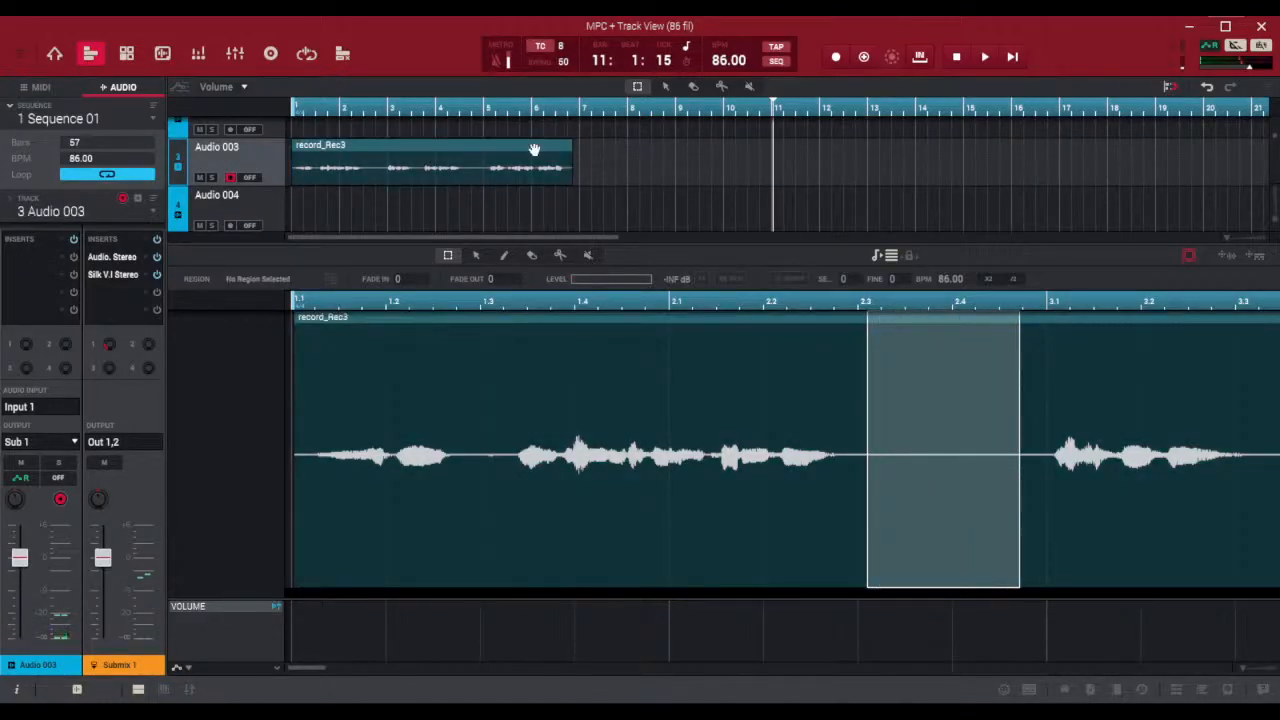
left_click(474, 148)
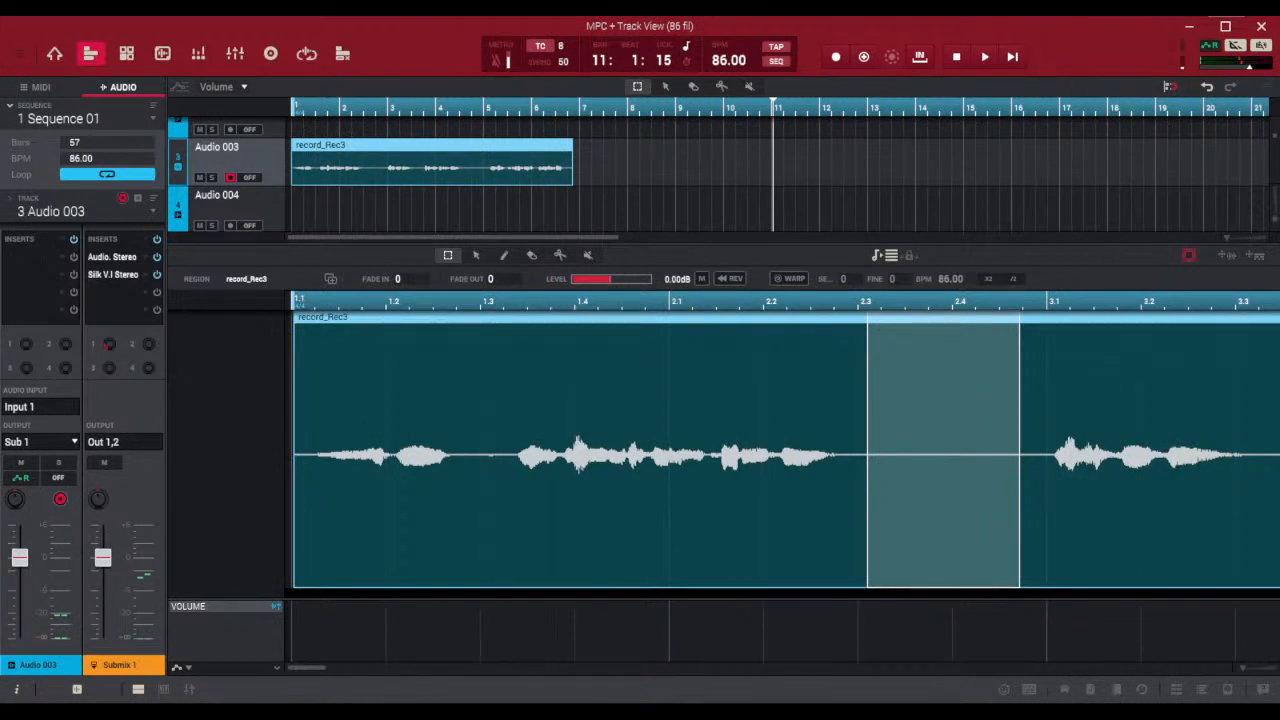
left_click_drag(859, 412, 1038, 414)
left_click(795, 318)
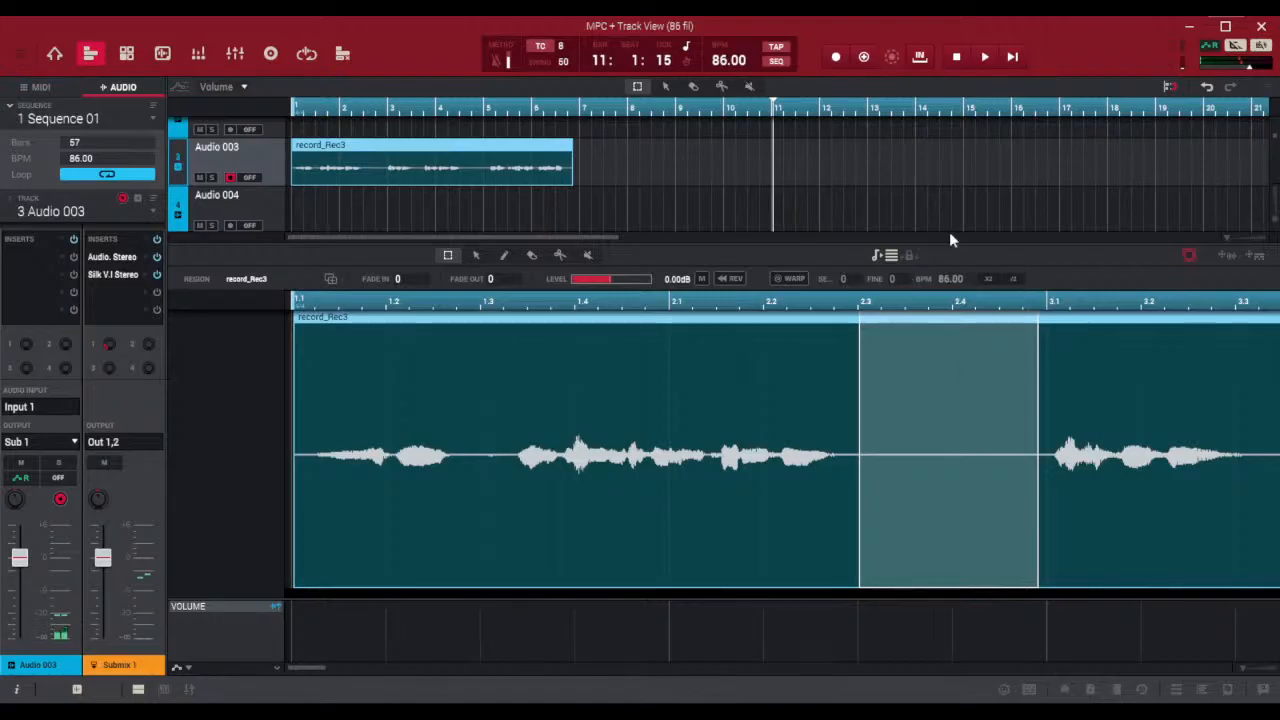
left_click(883, 256)
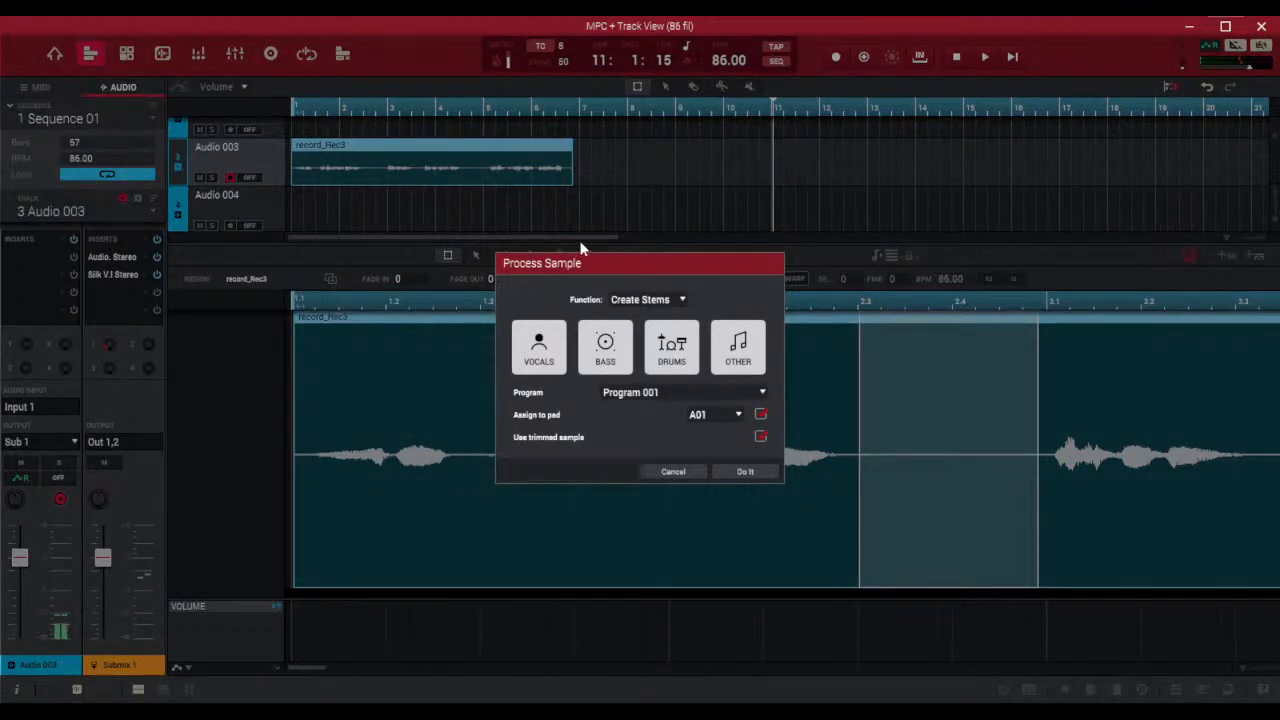
left_click(672, 471)
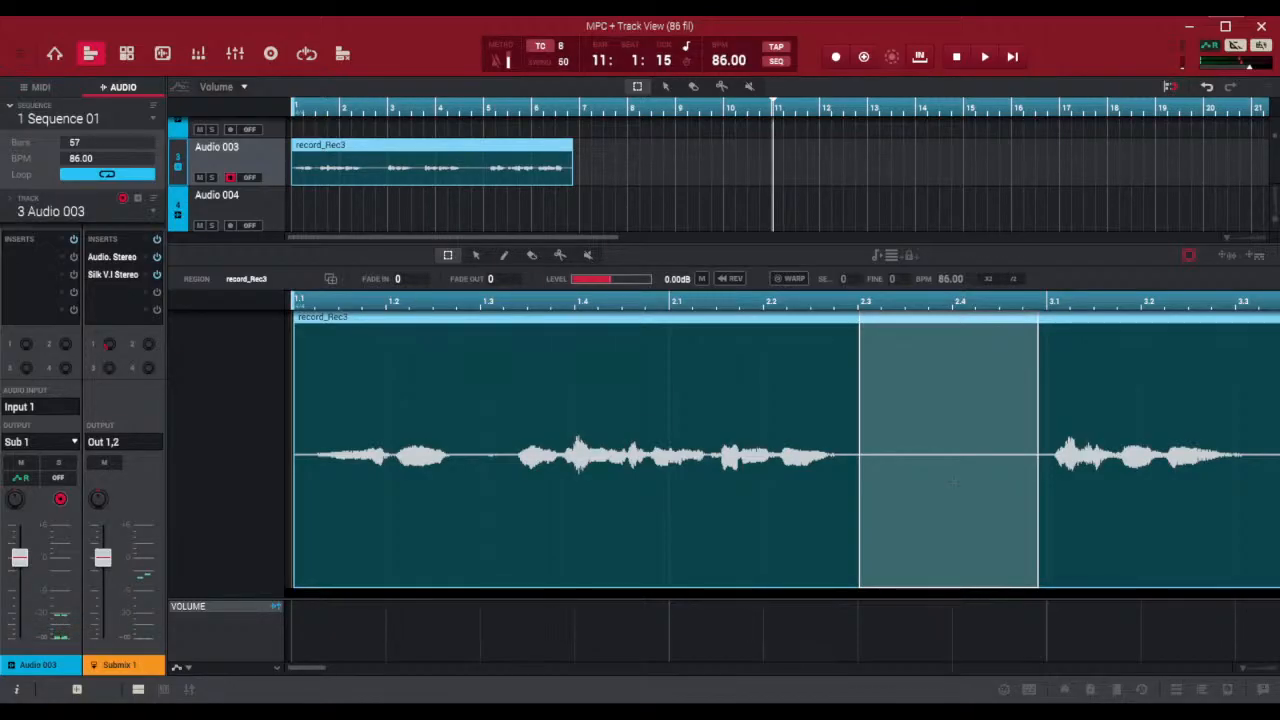
Try to delete the marked gap from about 2.3 to 3.1 in the vocal take, and undo the deletion
left_click(985, 479)
left_click_drag(856, 463, 1036, 470)
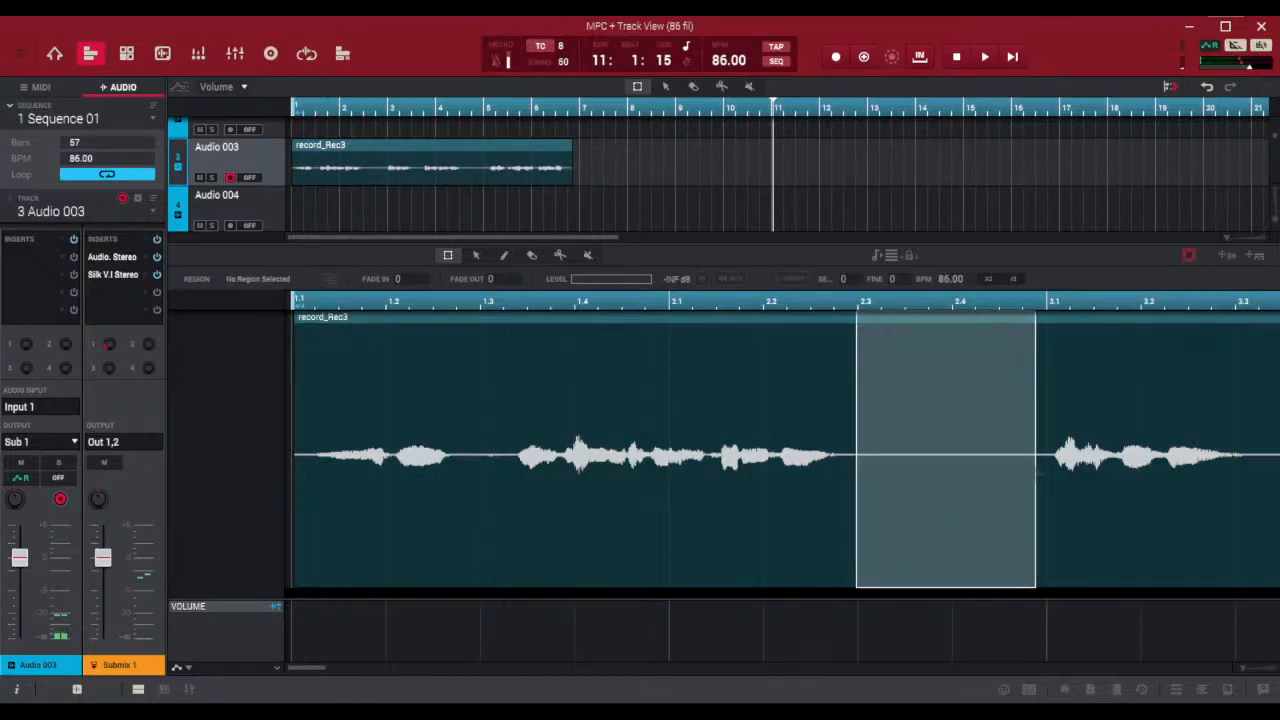
left_click(745, 318)
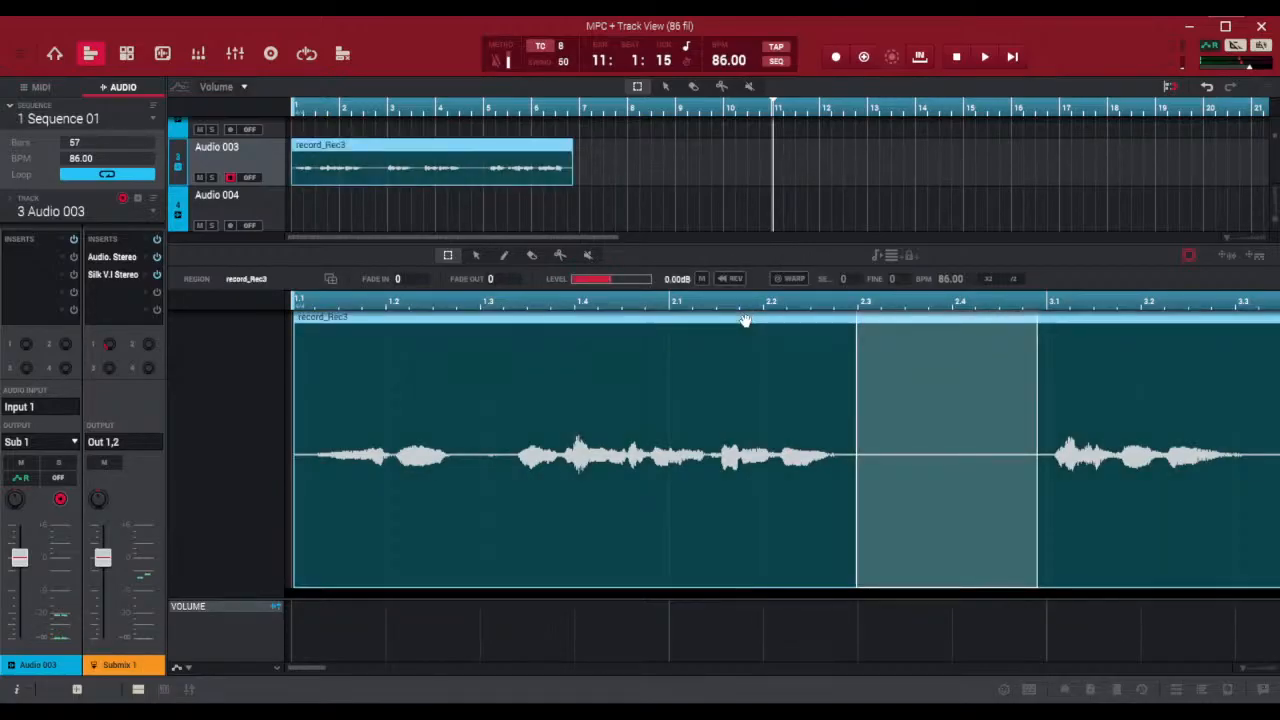
key("Delete")
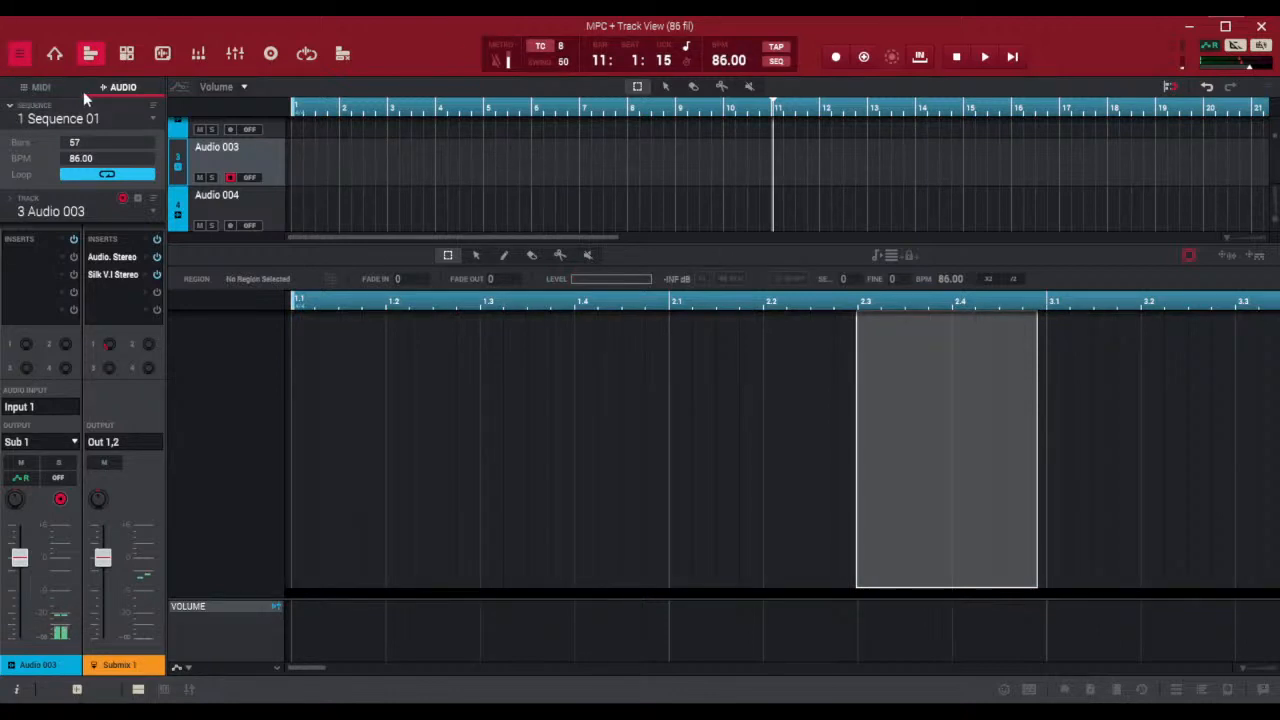
key("ctrl+z")
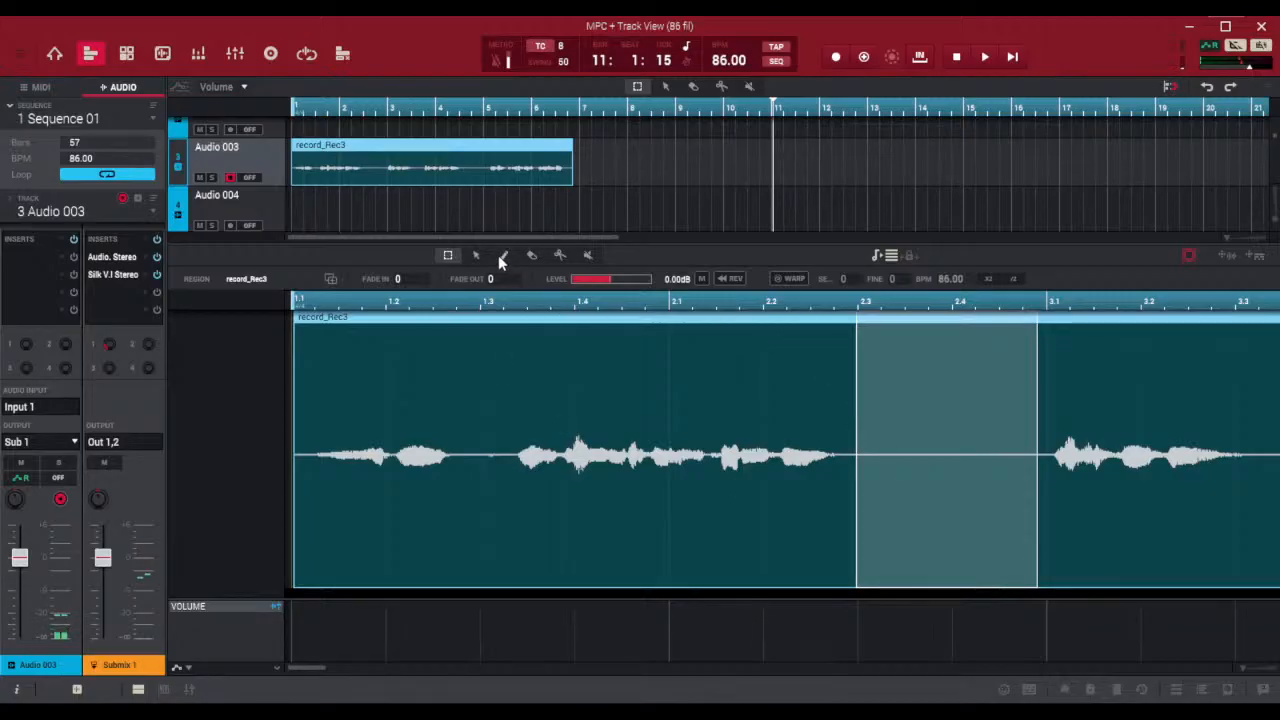
Split the vocal take just before 2.3, where its first phrase ends
left_click(558, 255)
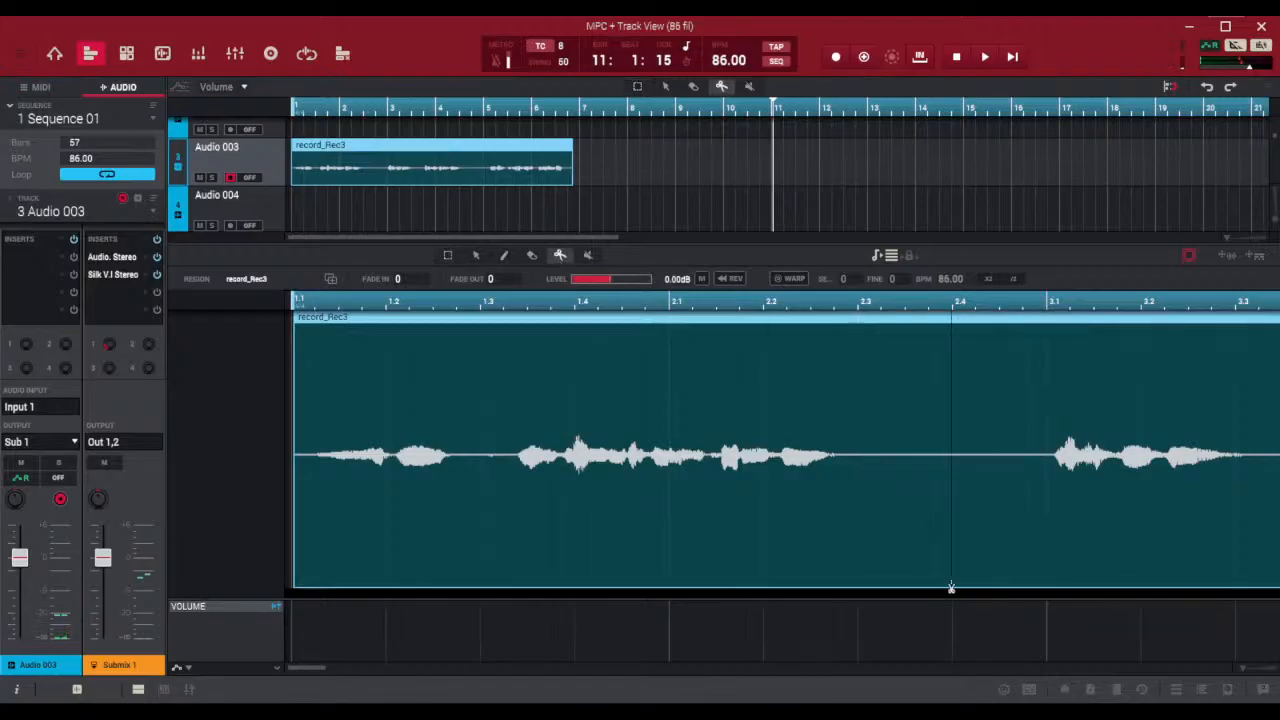
left_click(843, 500)
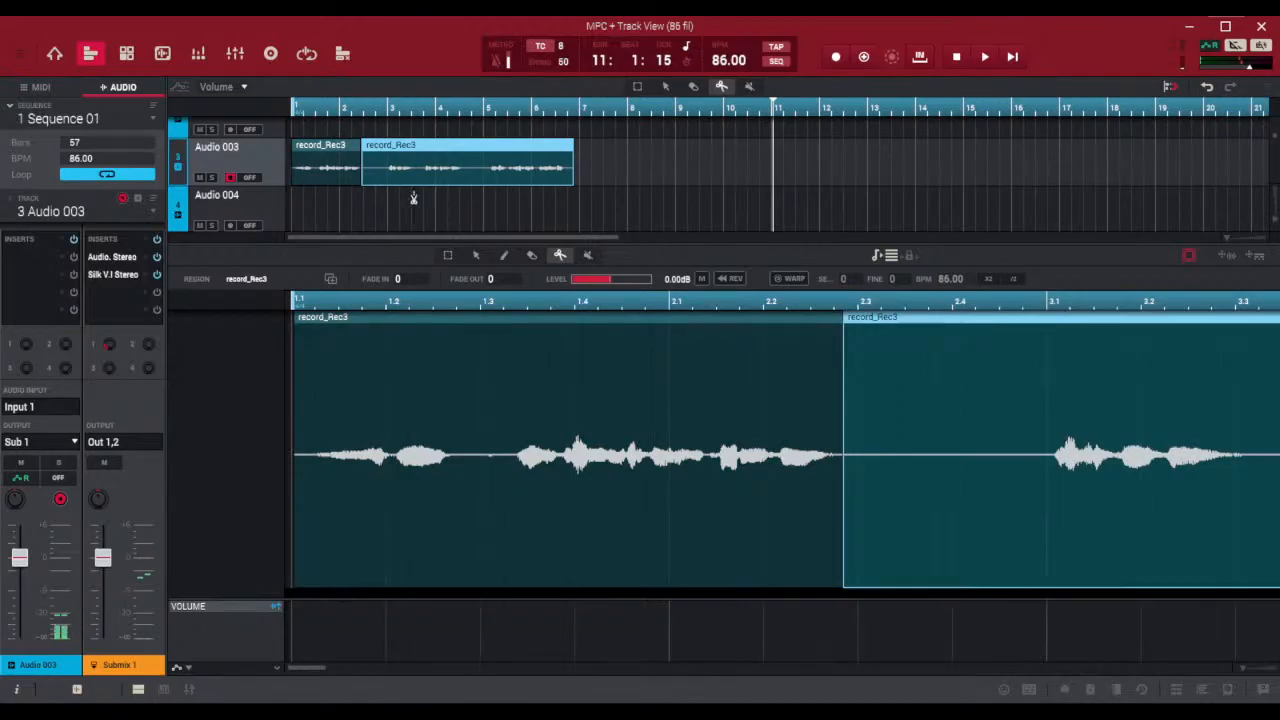
left_click(447, 256)
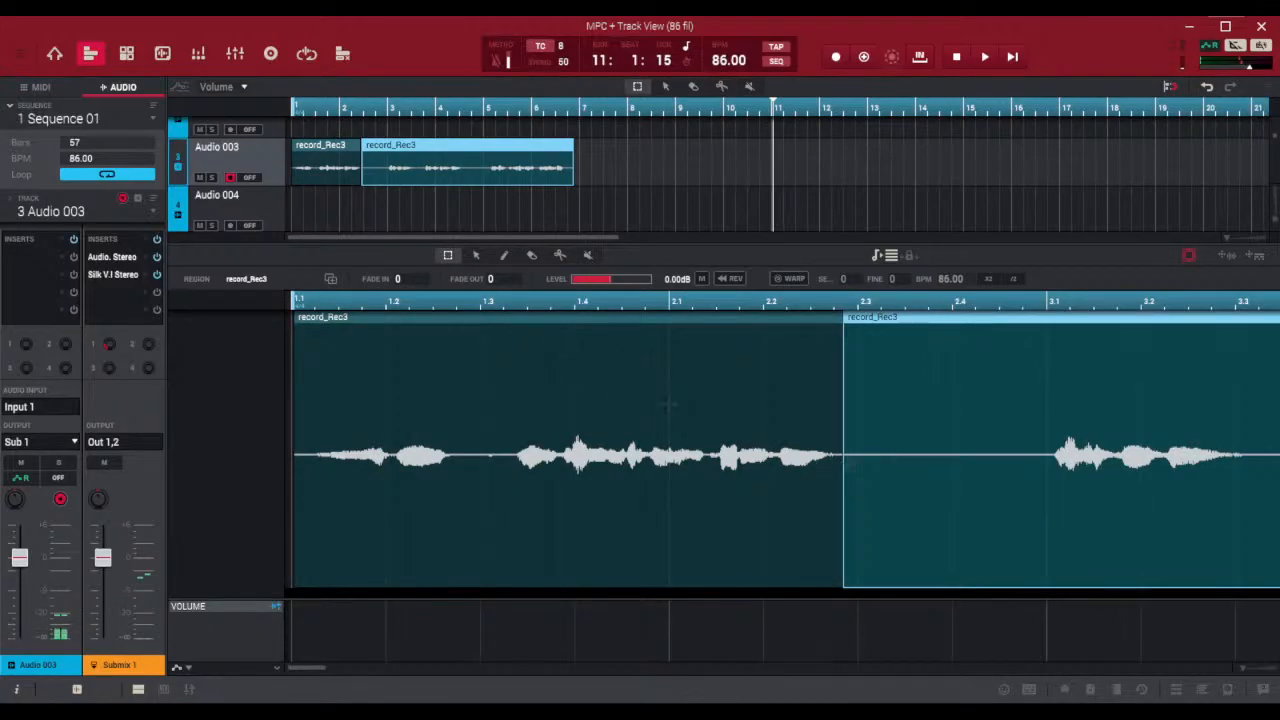
left_click(476, 255)
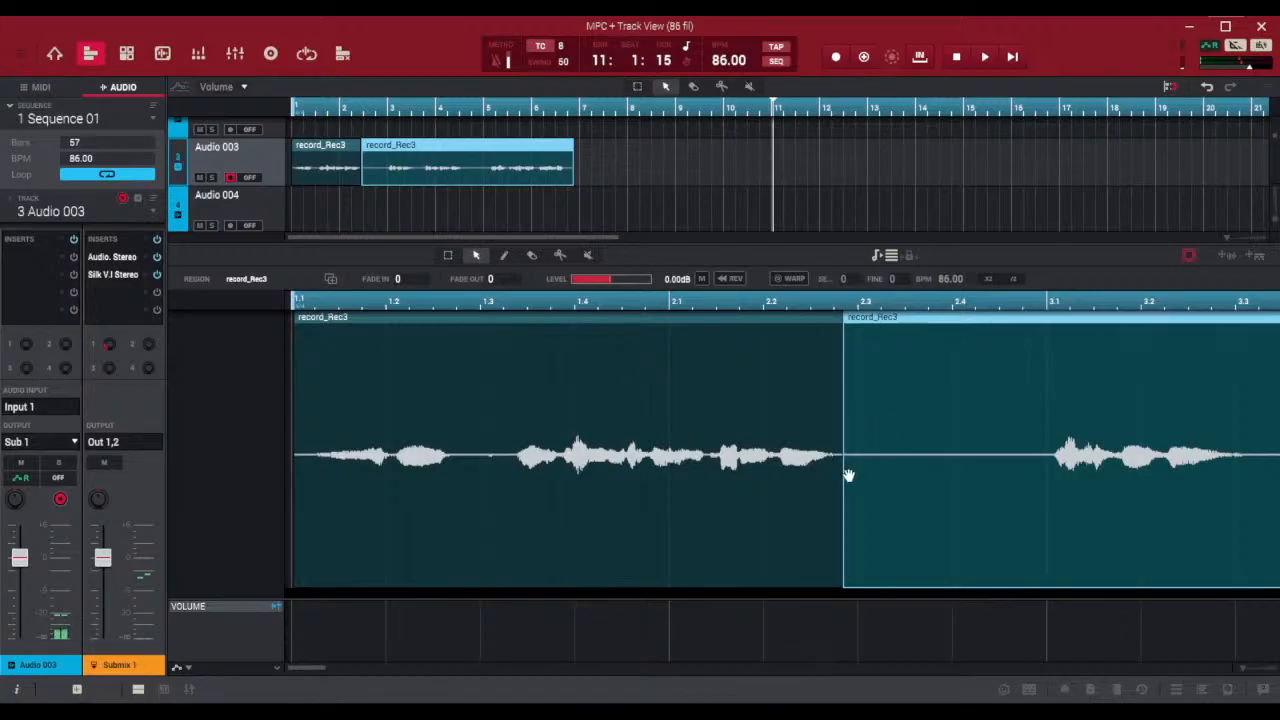
key("ctrl+s")
Trim the start of the second vocal region to about 3.1 to cut out the silence before the phrase
left_click(447, 255)
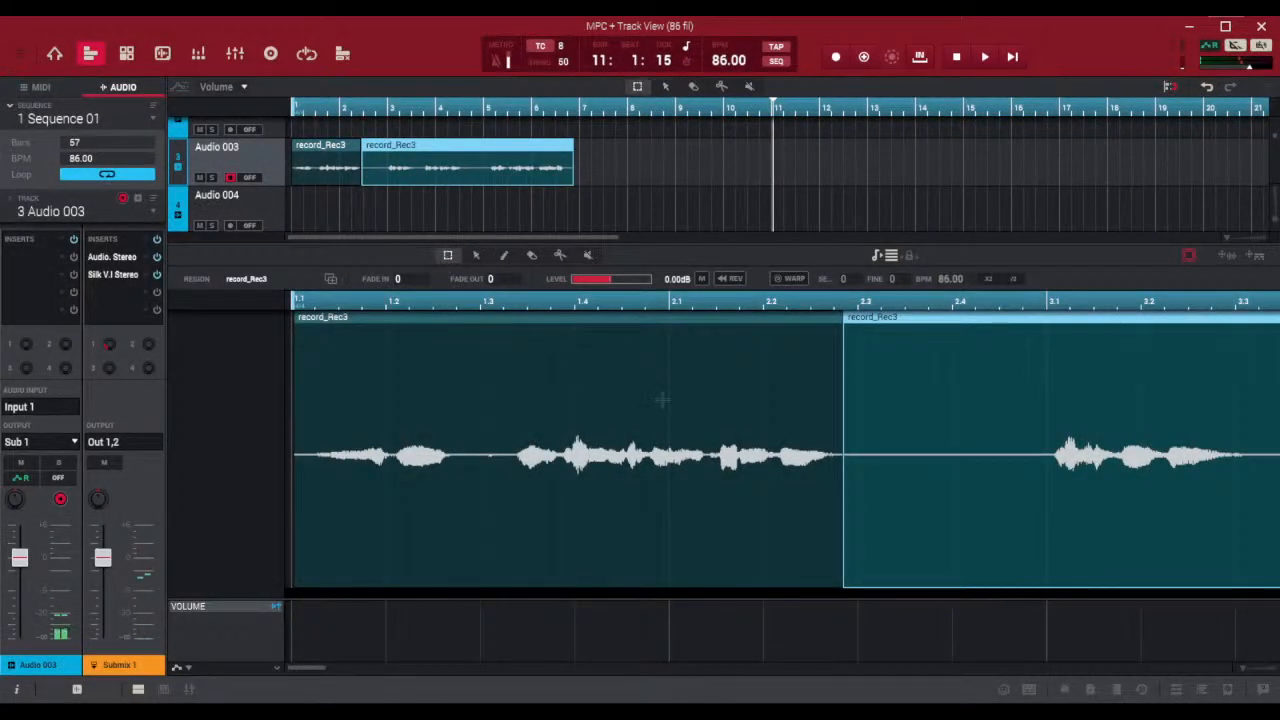
left_click(850, 340)
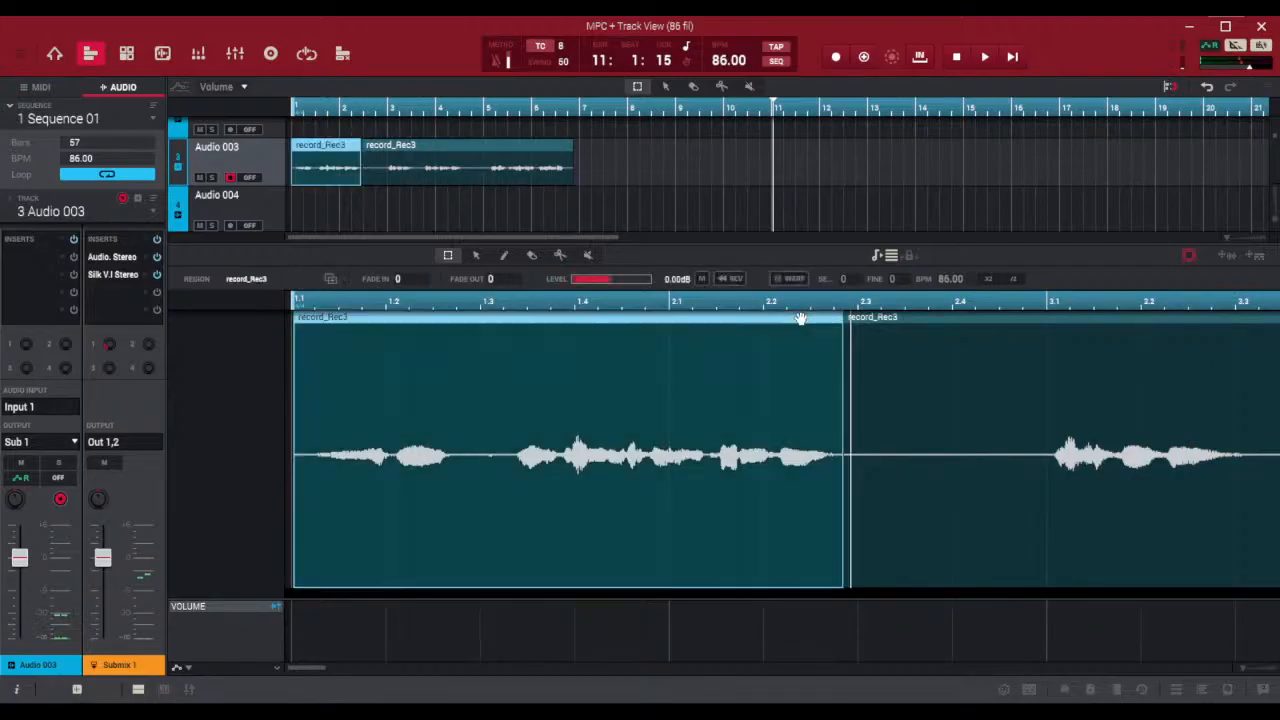
left_click(800, 320)
left_click(876, 326)
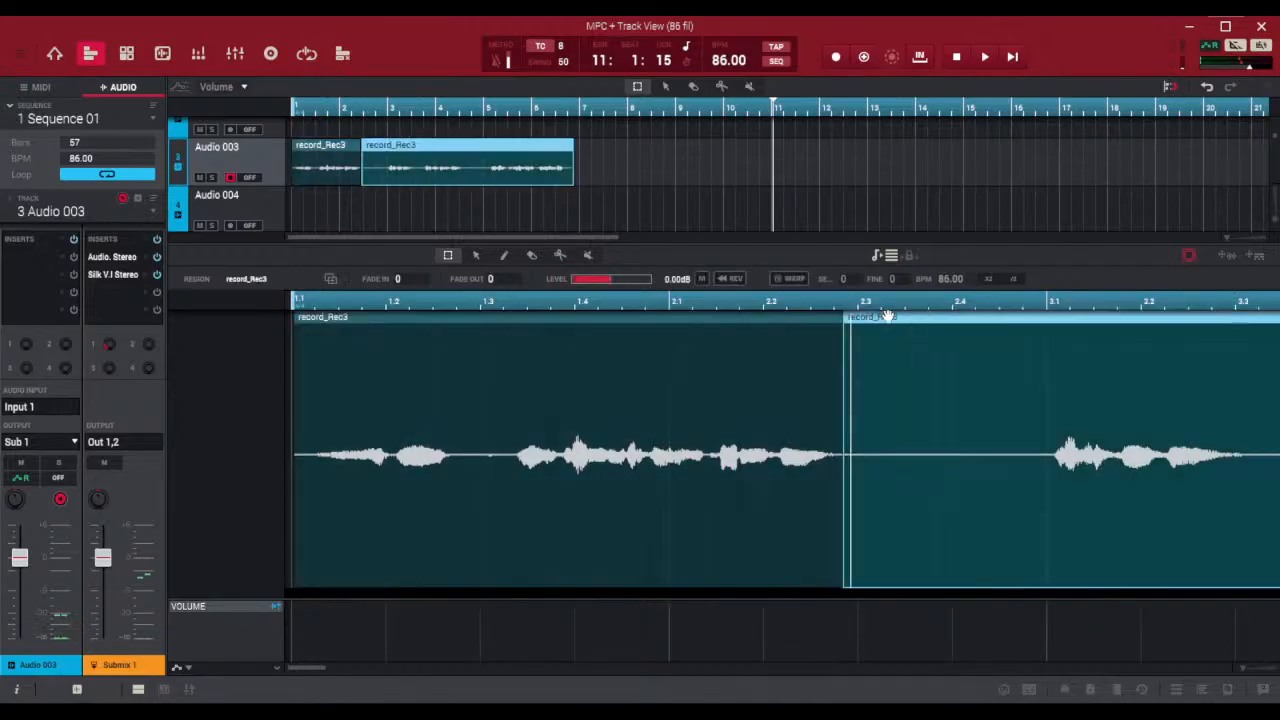
left_click(845, 537)
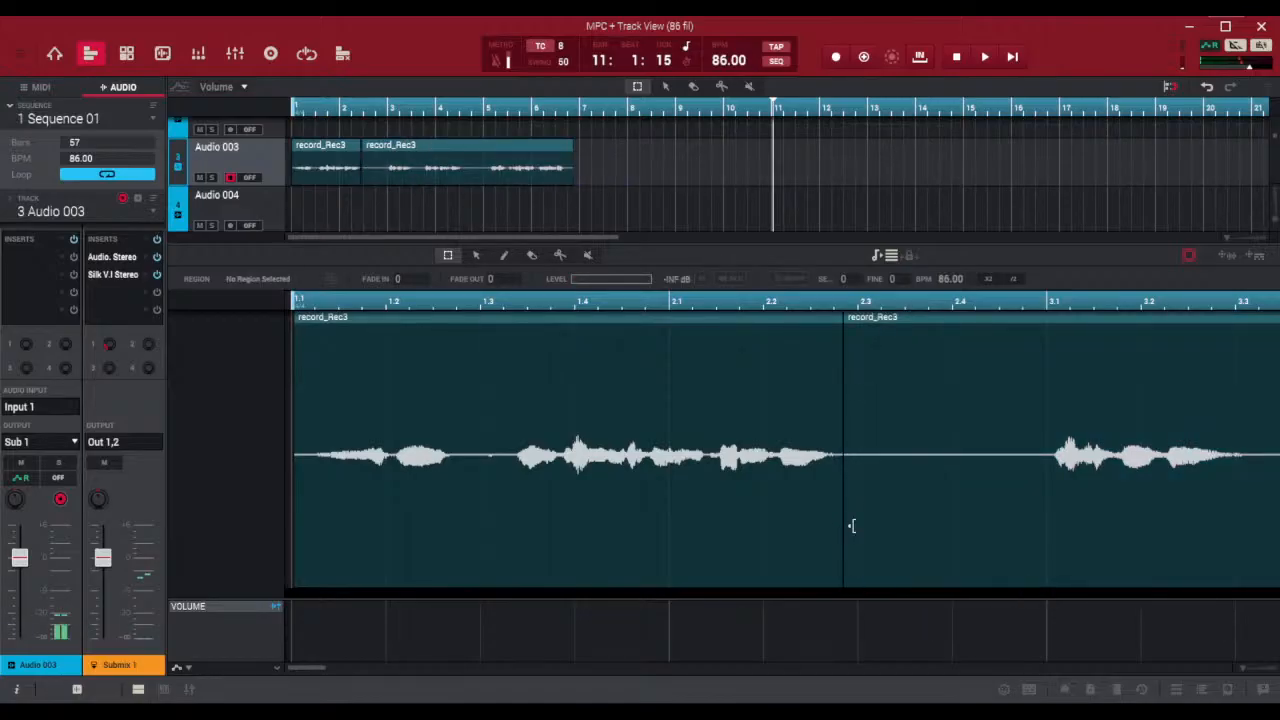
left_click(852, 526)
left_click_drag(851, 526, 1055, 537)
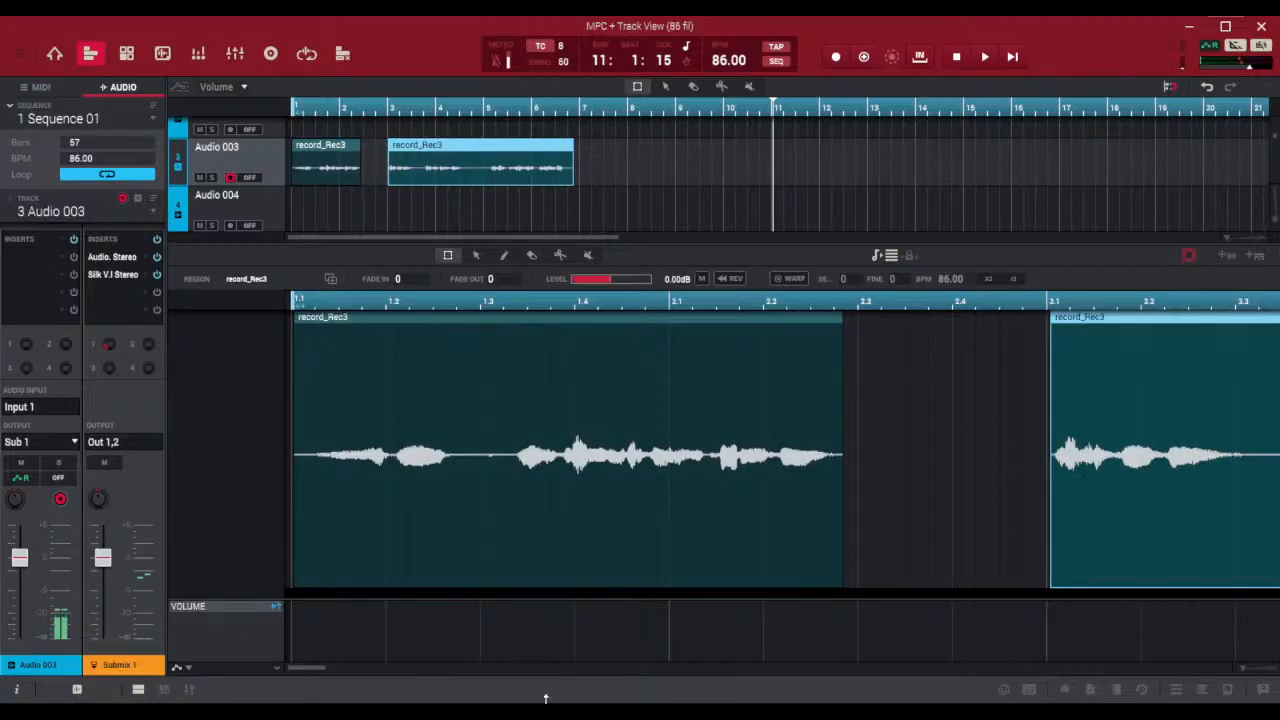
Split the second vocal region just after 3.3 and trim the following region's start to about 3.4
left_click_drag(300, 666, 337, 667)
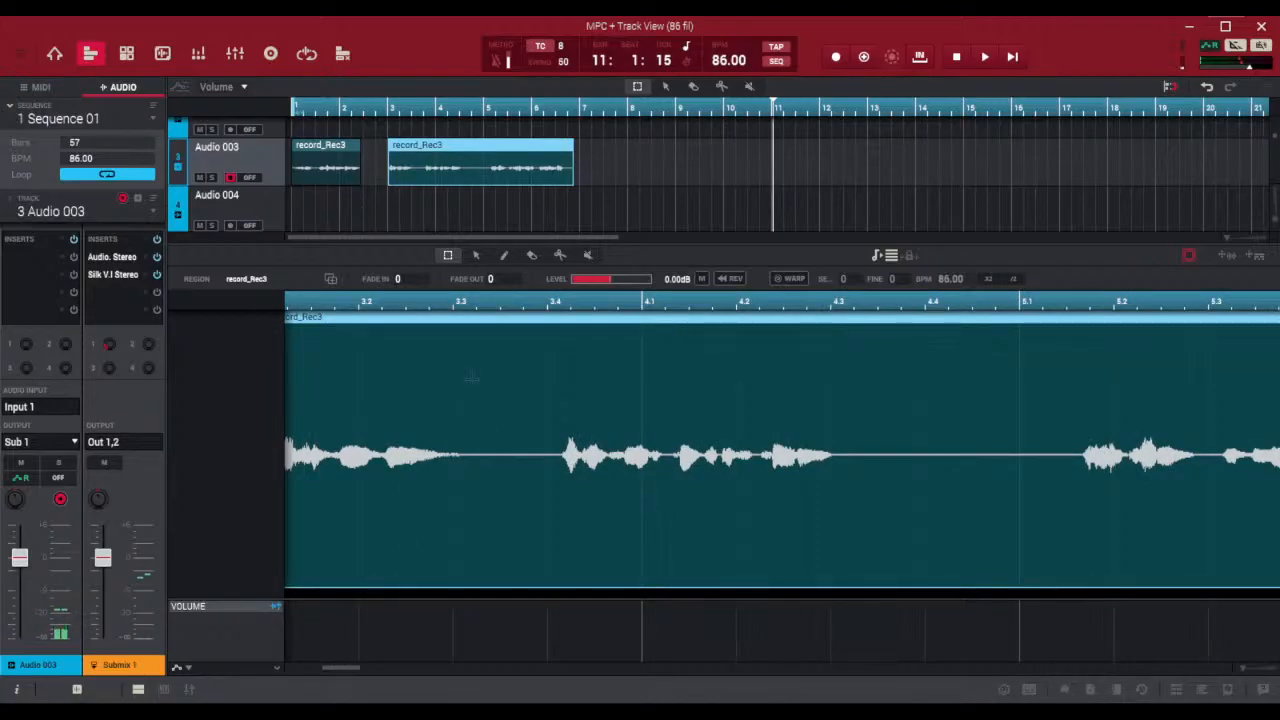
left_click(559, 256)
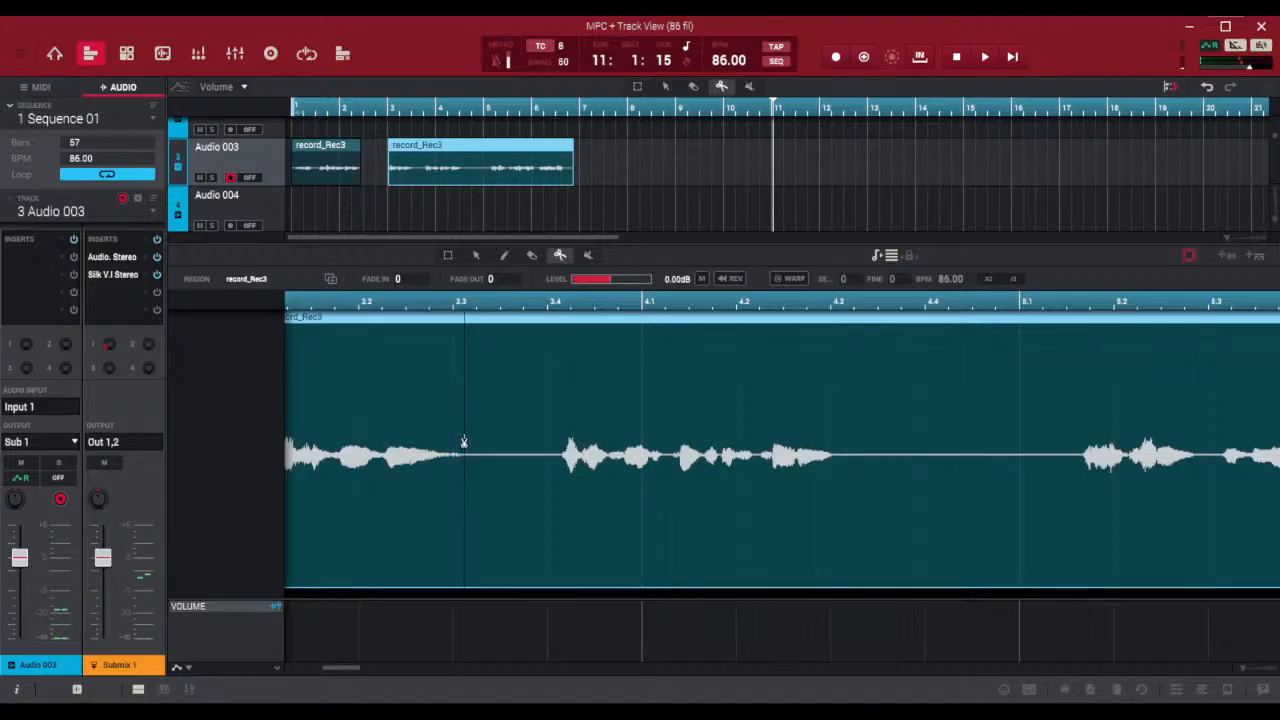
left_click(469, 443)
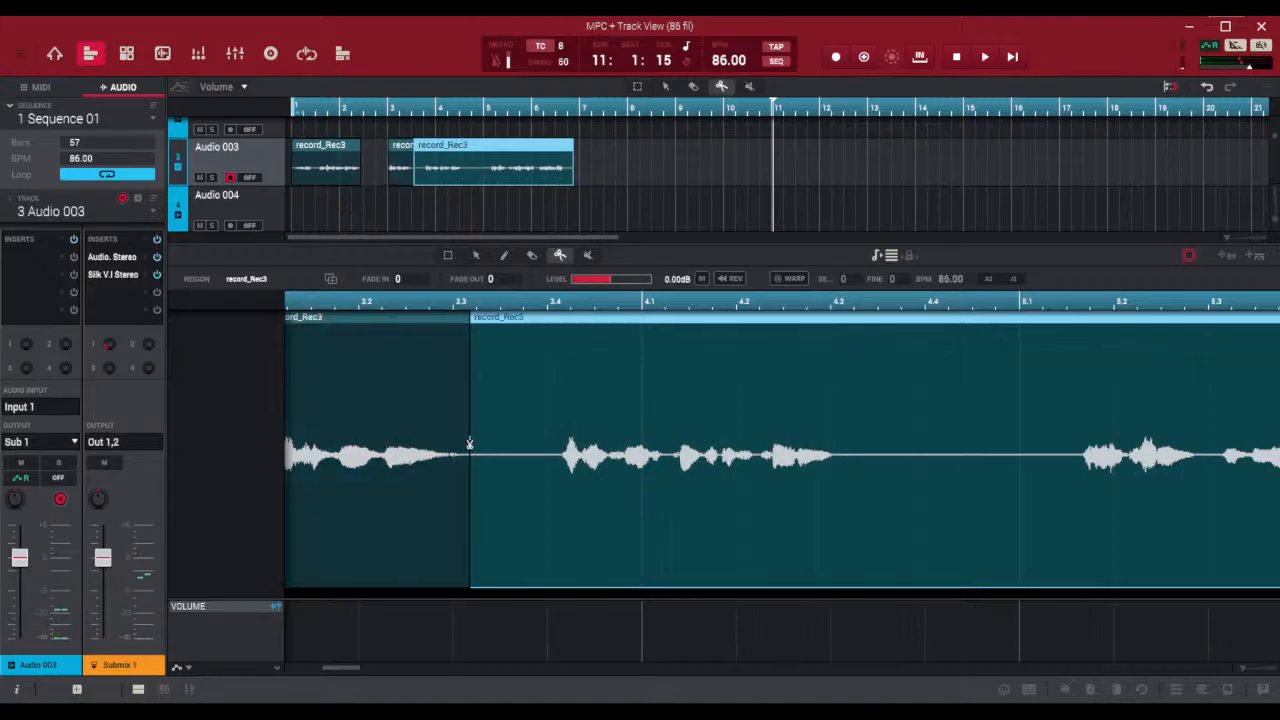
left_click(447, 256)
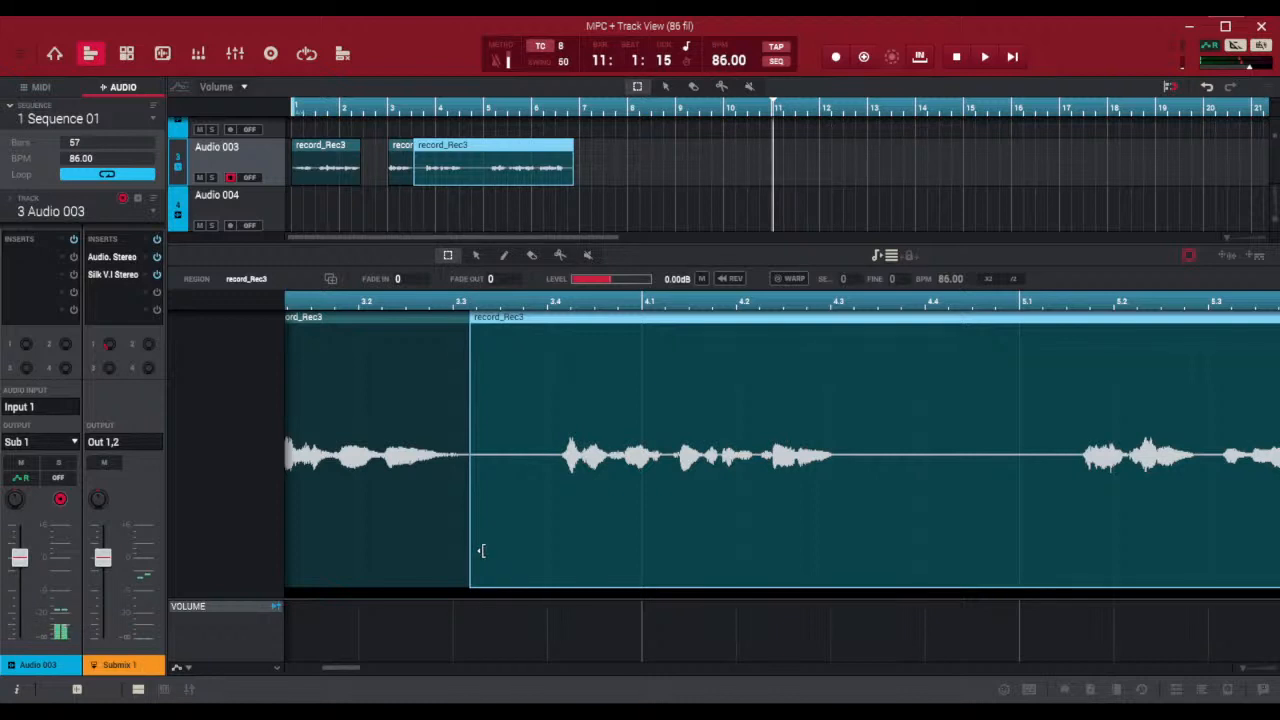
left_click_drag(476, 566, 566, 568)
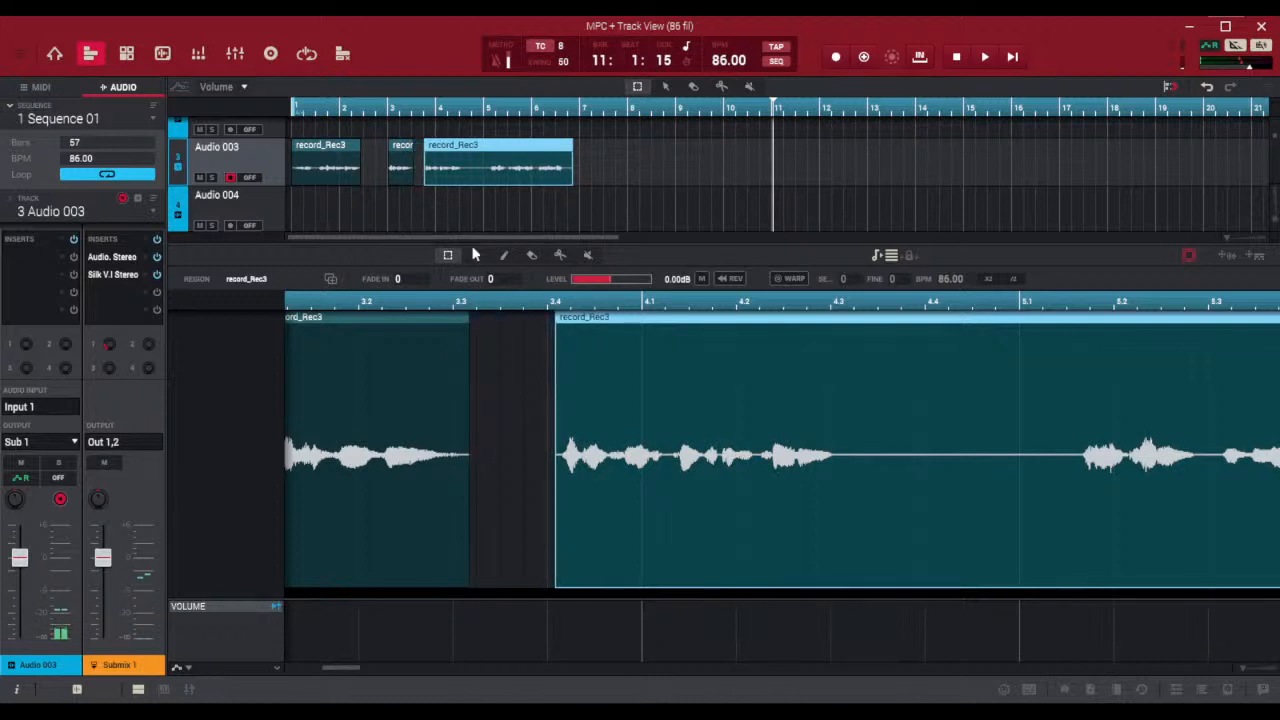
Split the last vocal region just after 4.3 and trim the remaining part's start to just before 5.2
left_click(559, 255)
left_click(852, 460)
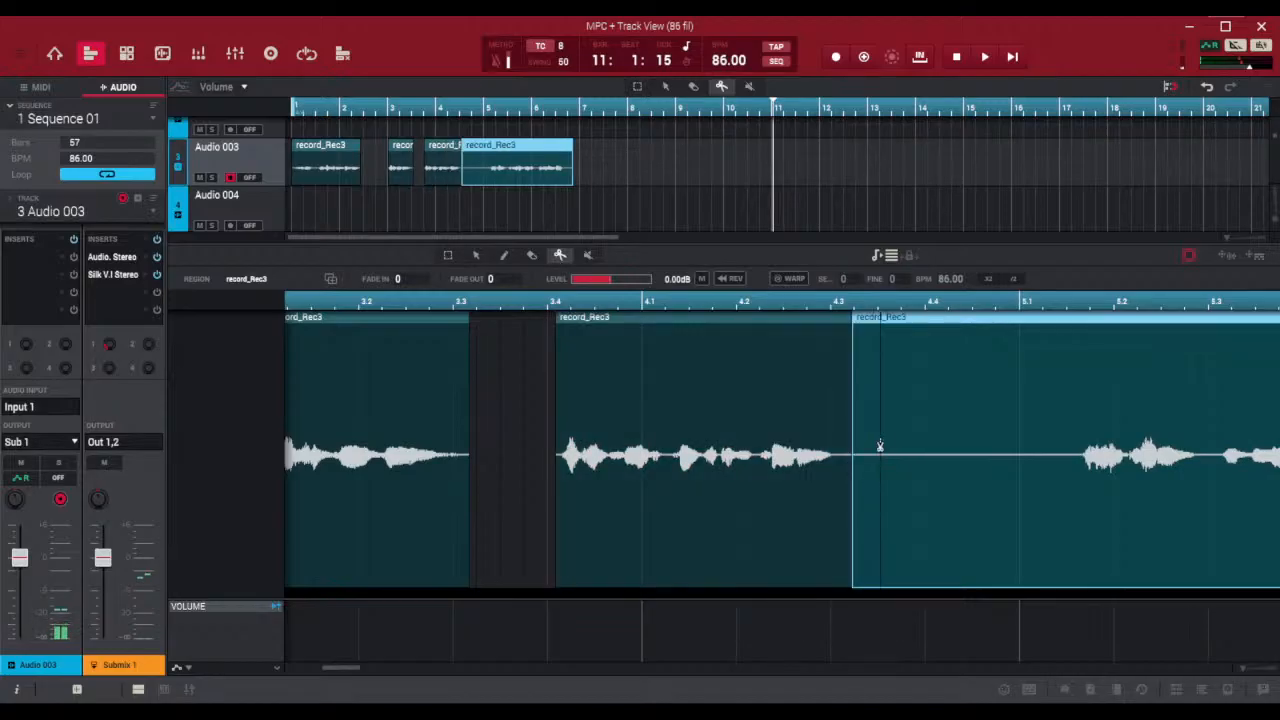
left_click(447, 255)
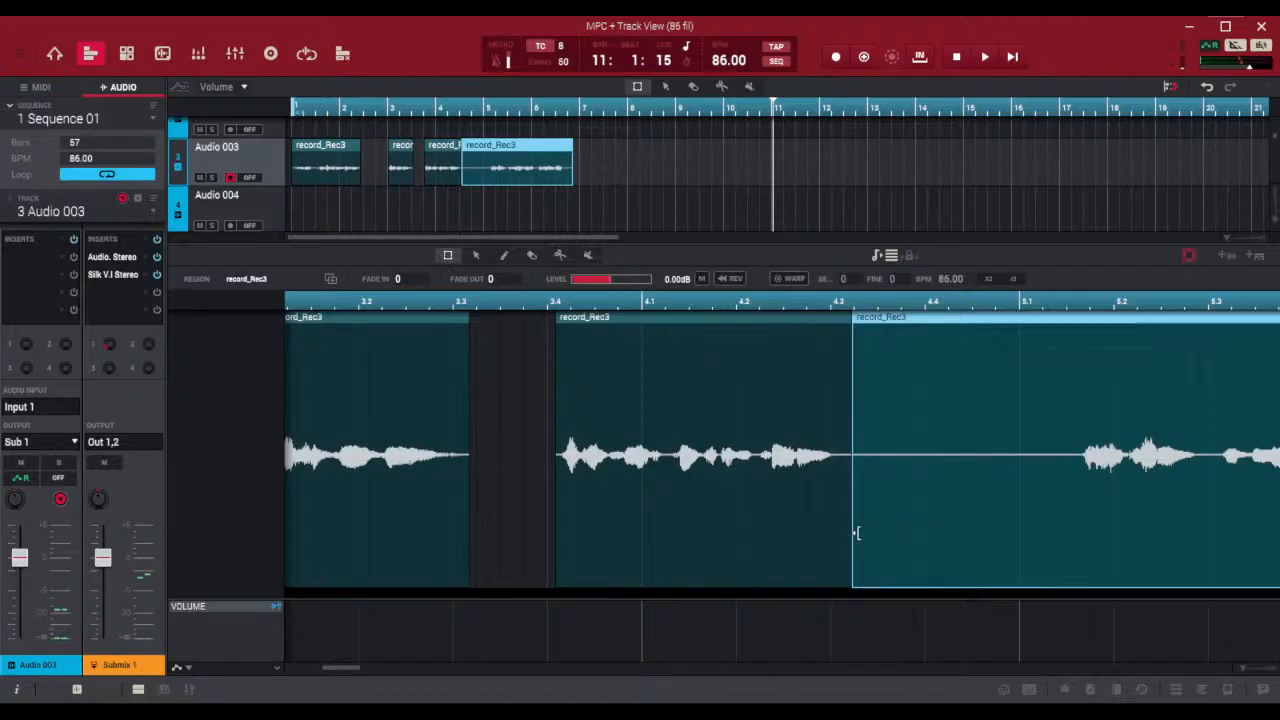
left_click_drag(854, 531, 1080, 572)
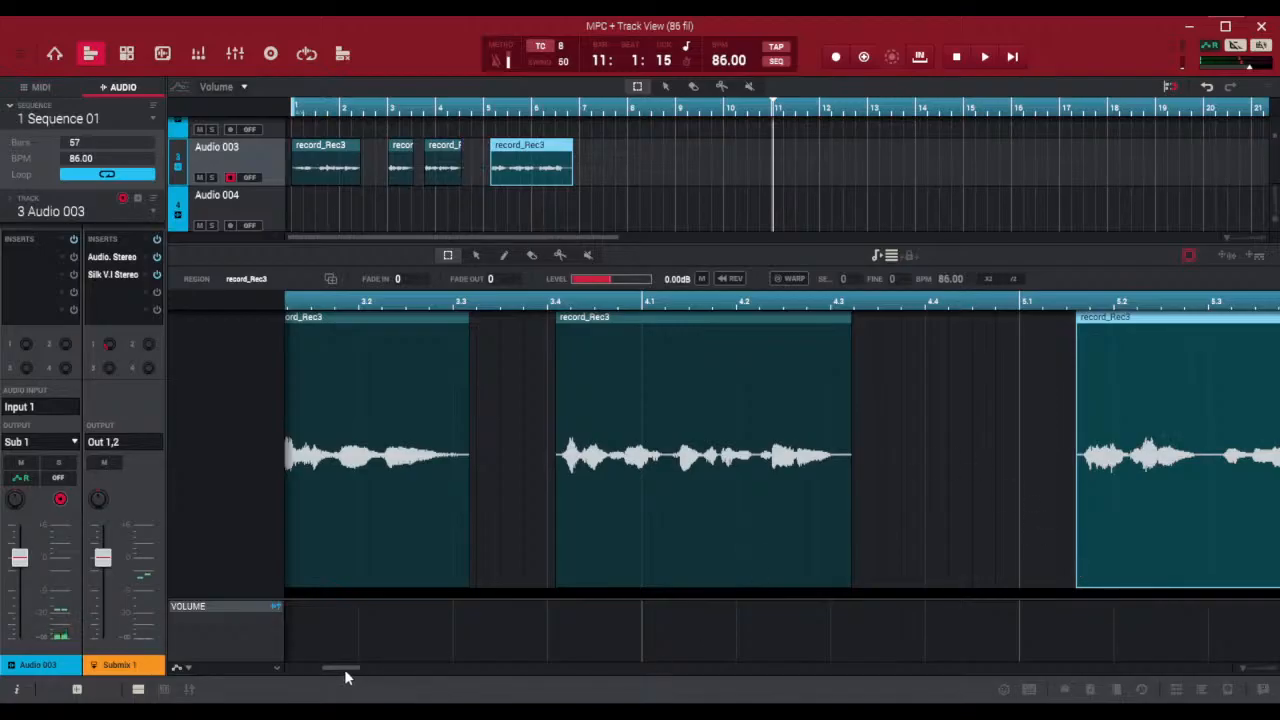
Trim the last vocal region's end to just before 6.4, and play the edited vocals from the start until after bar 7
left_click_drag(344, 667, 384, 665)
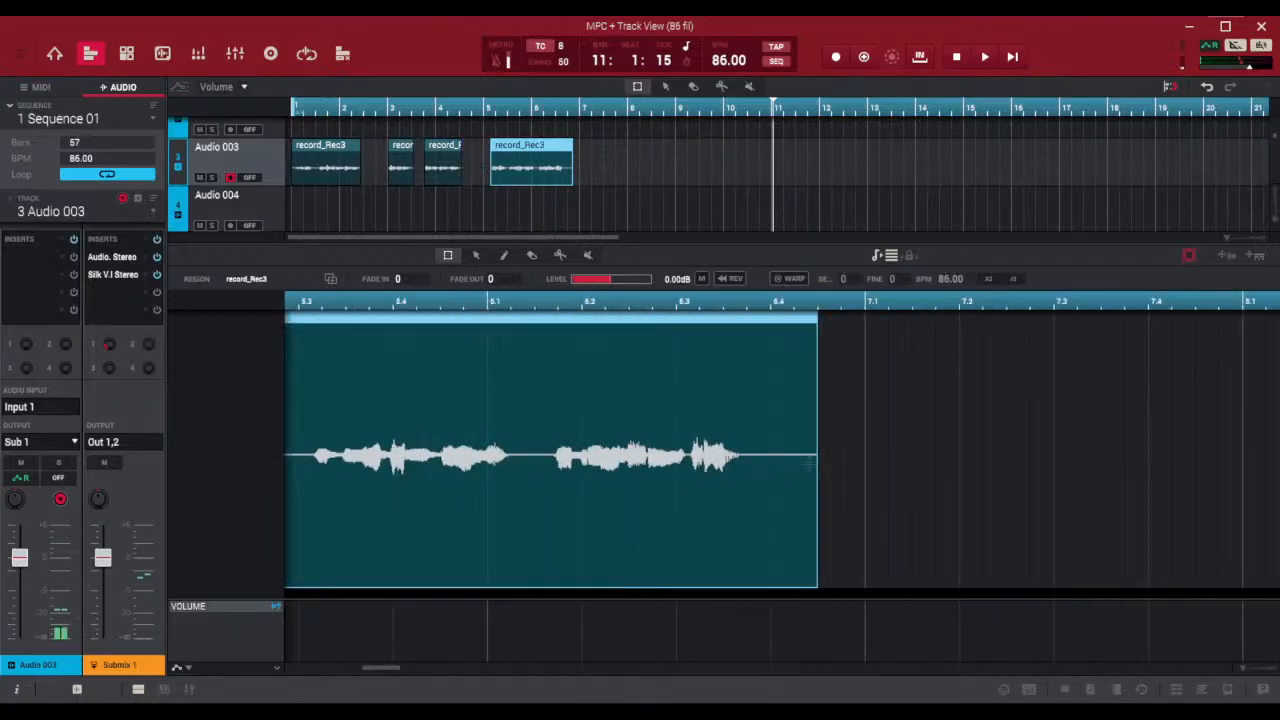
left_click_drag(817, 523, 748, 530)
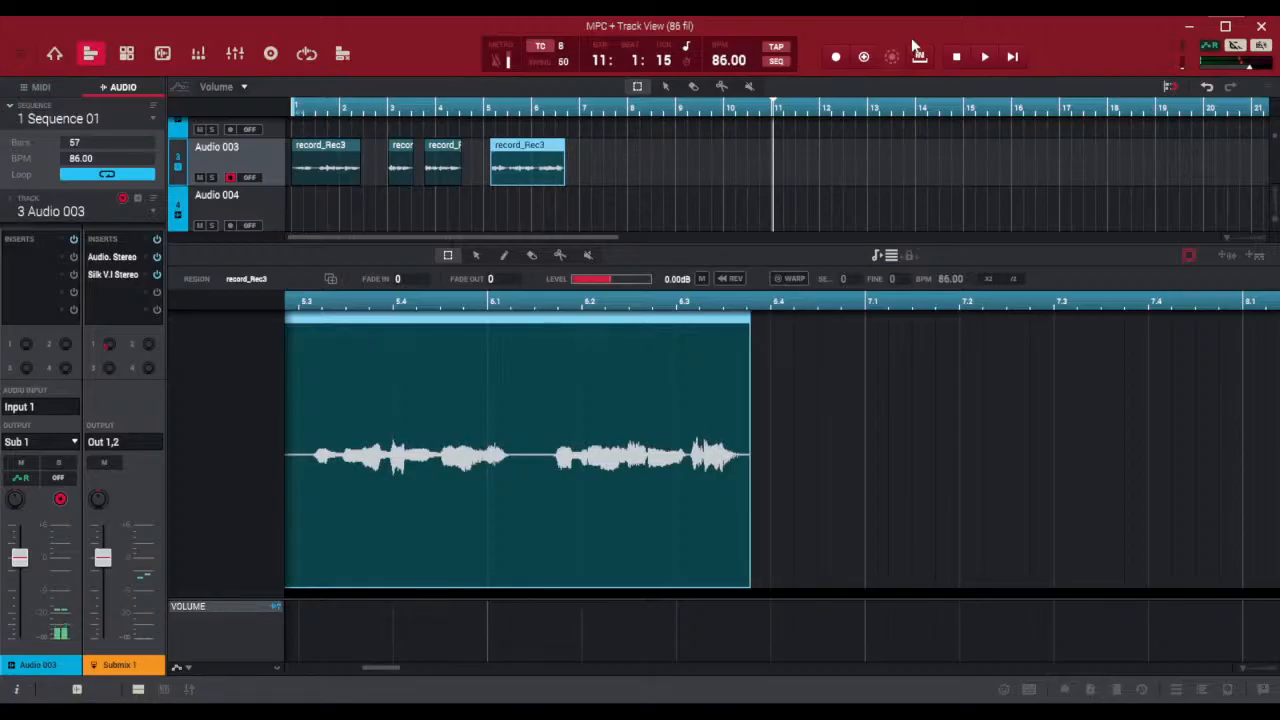
left_click(1012, 56)
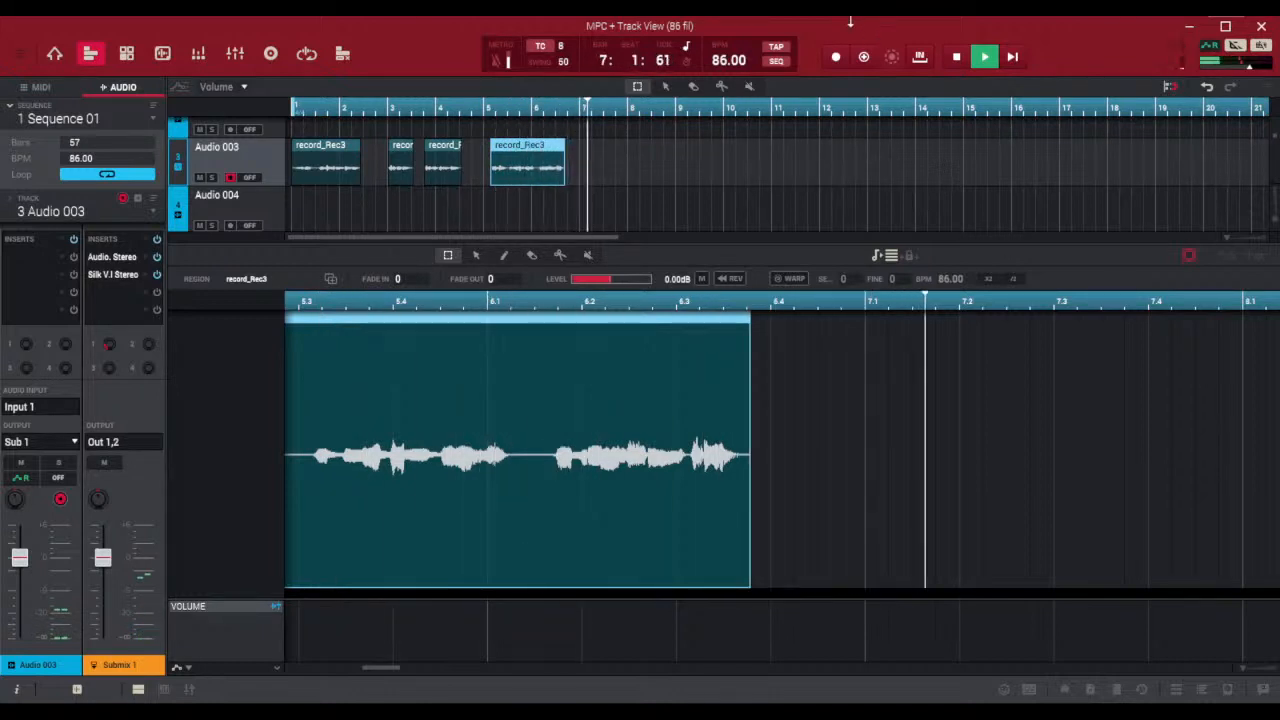
left_click(956, 58)
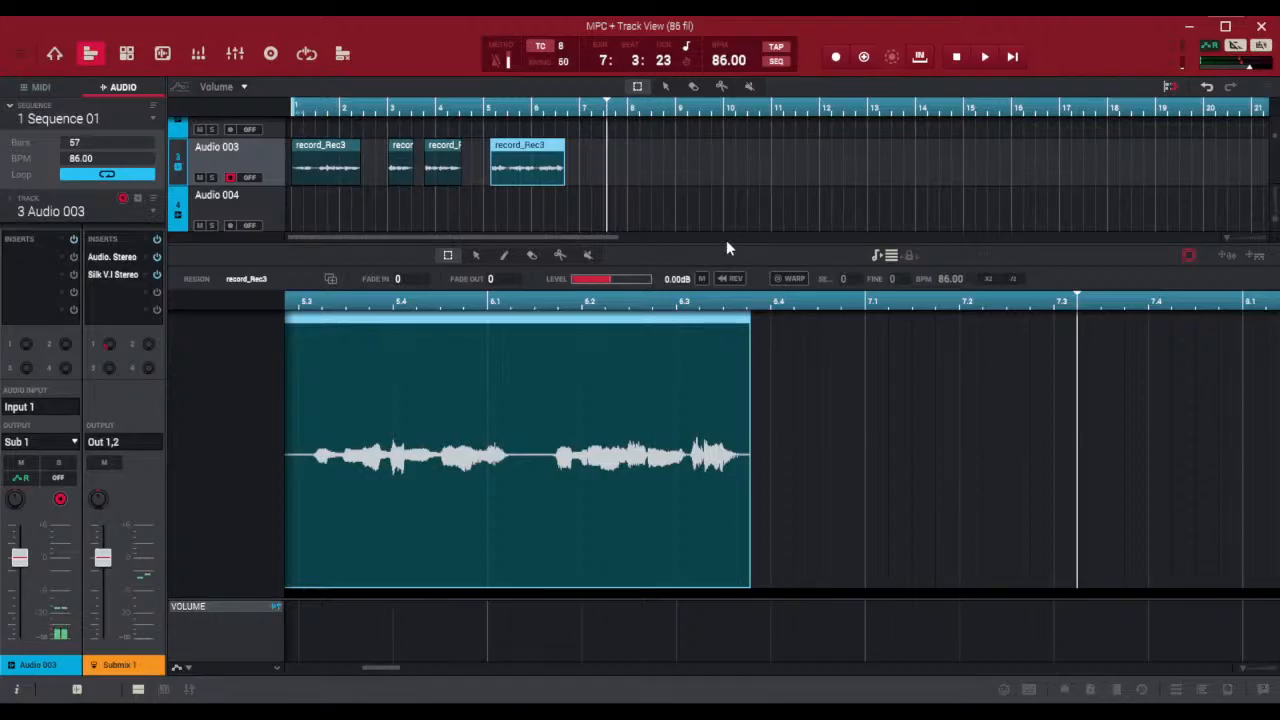
Split the beat region at 7.1, just after the last vocal phrase
left_click_drag(700, 674, 701, 472)
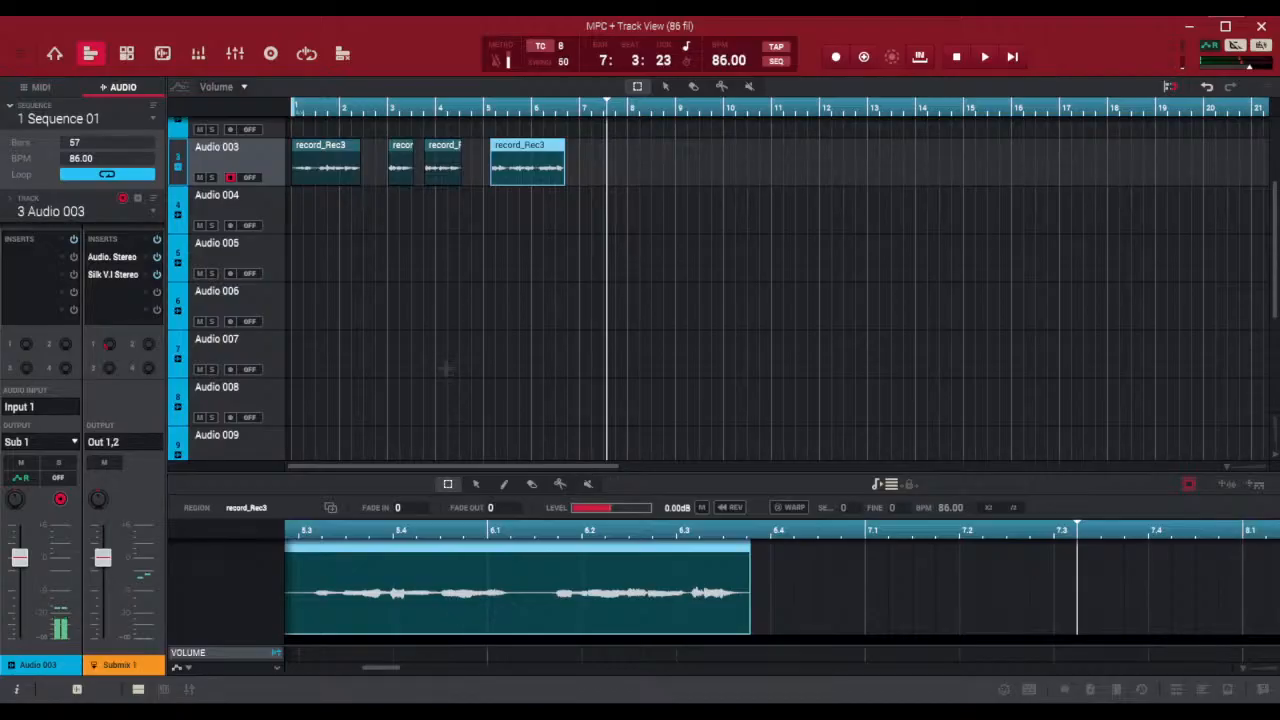
scroll(1239, 467, "down", 1)
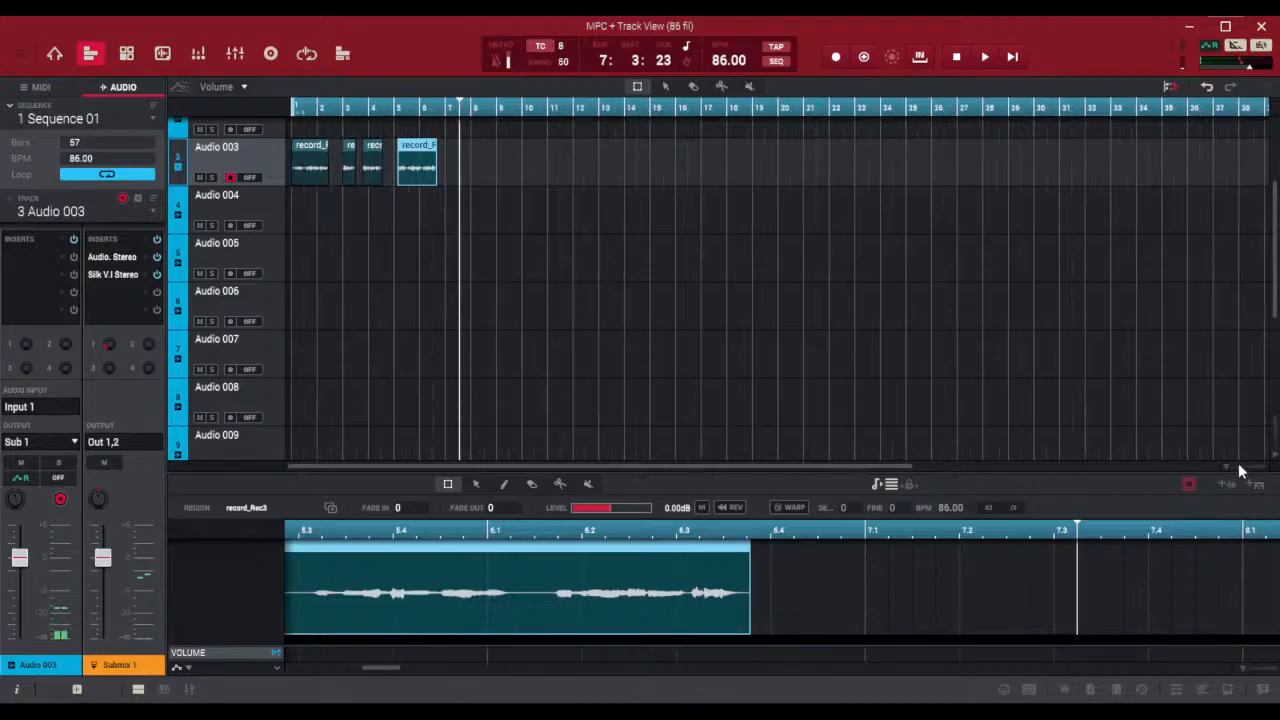
scroll(460, 300, "up", 3)
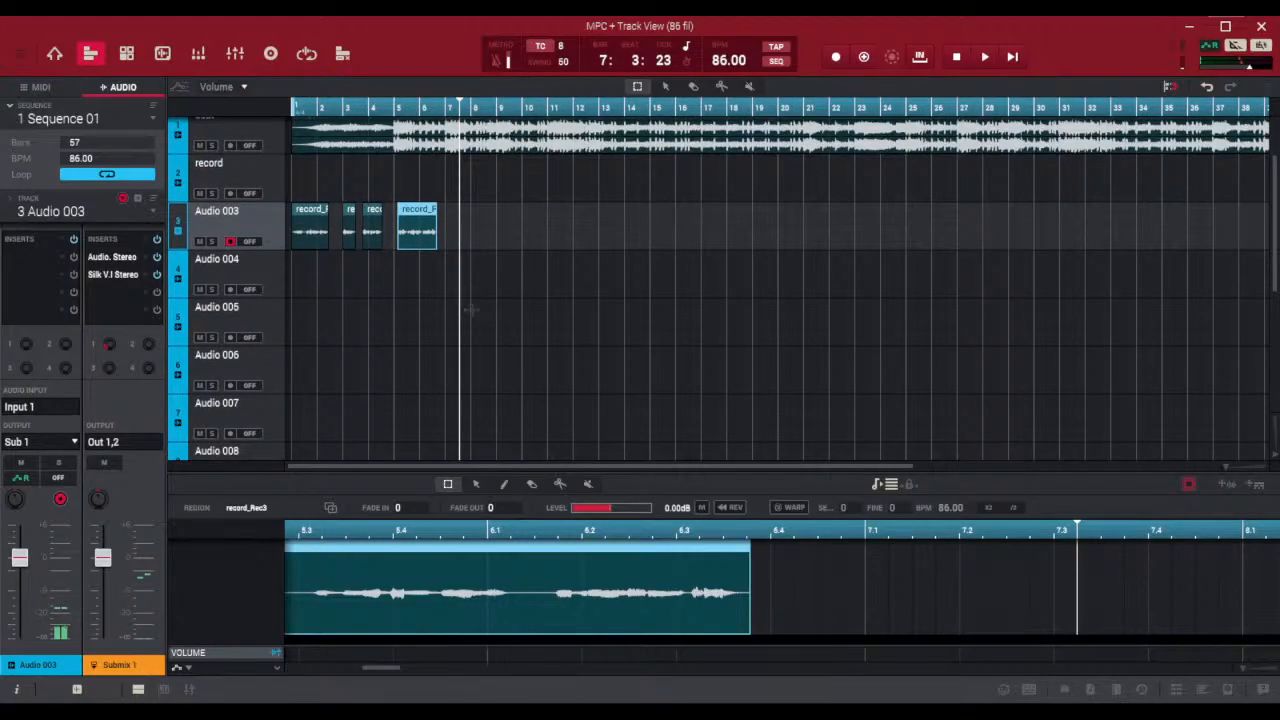
scroll(552, 323, "down", 1)
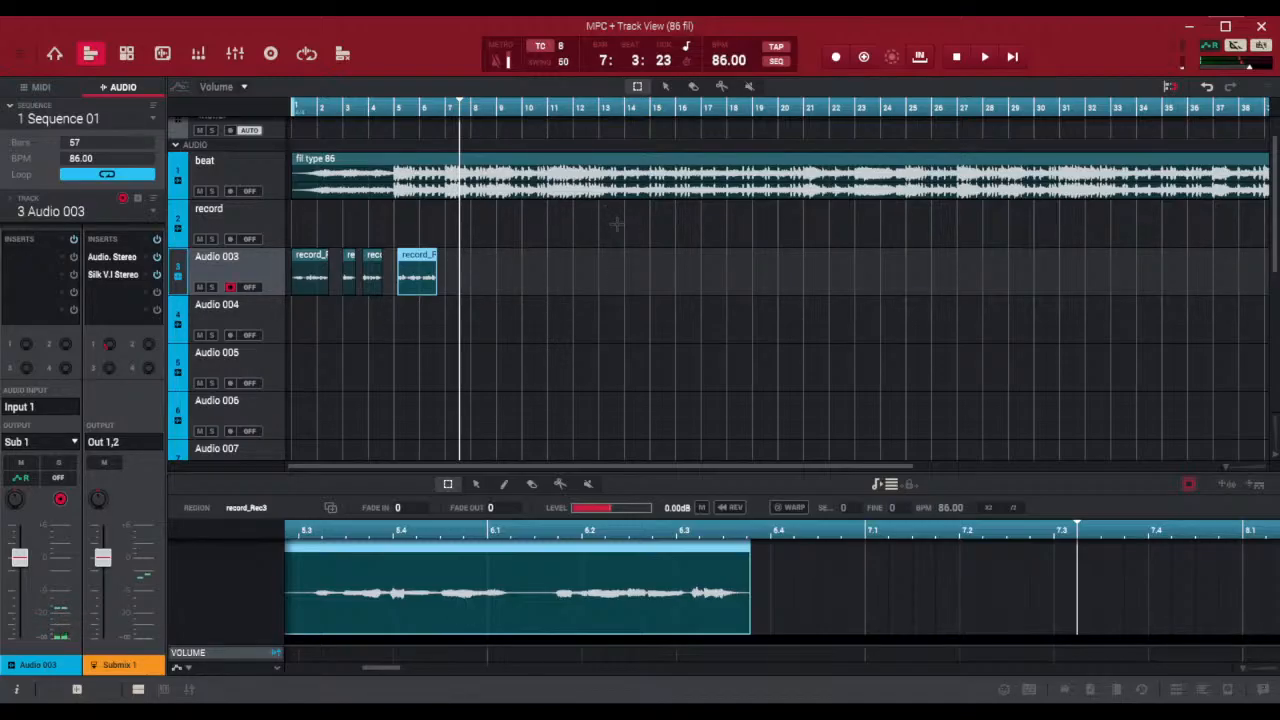
left_click(558, 163)
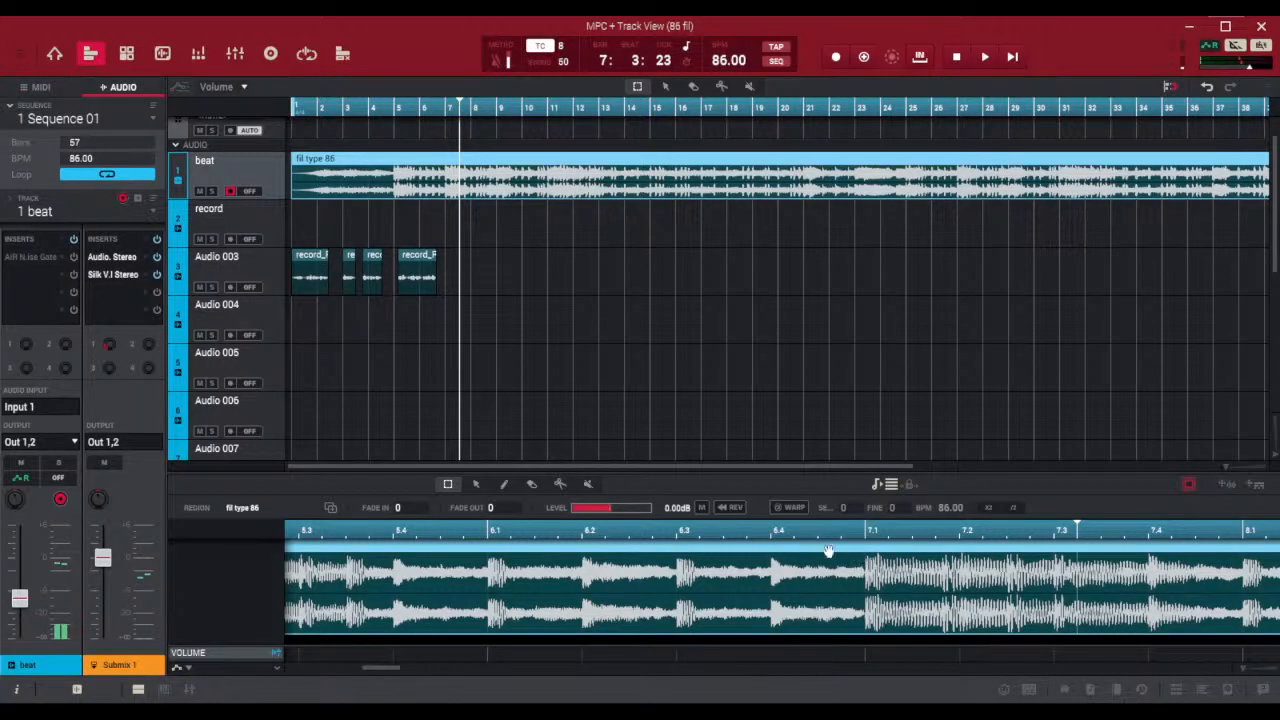
left_click(869, 538)
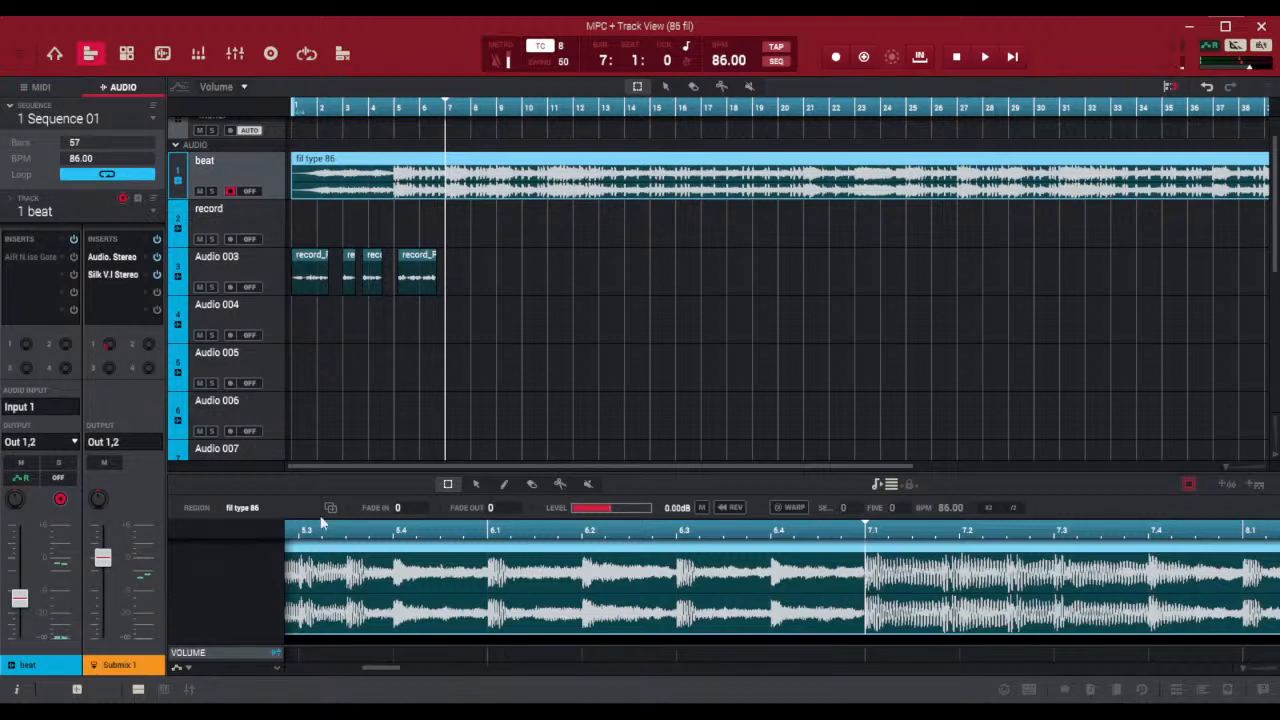
left_click(560, 488)
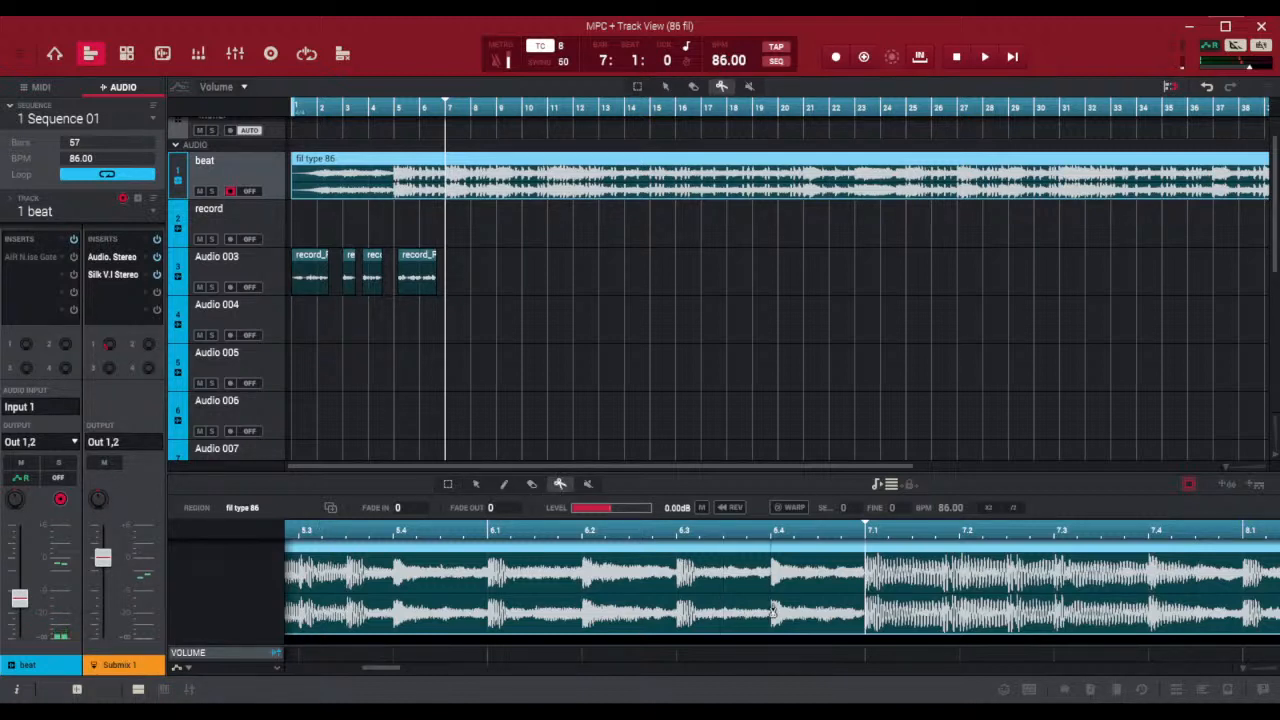
left_click(868, 582)
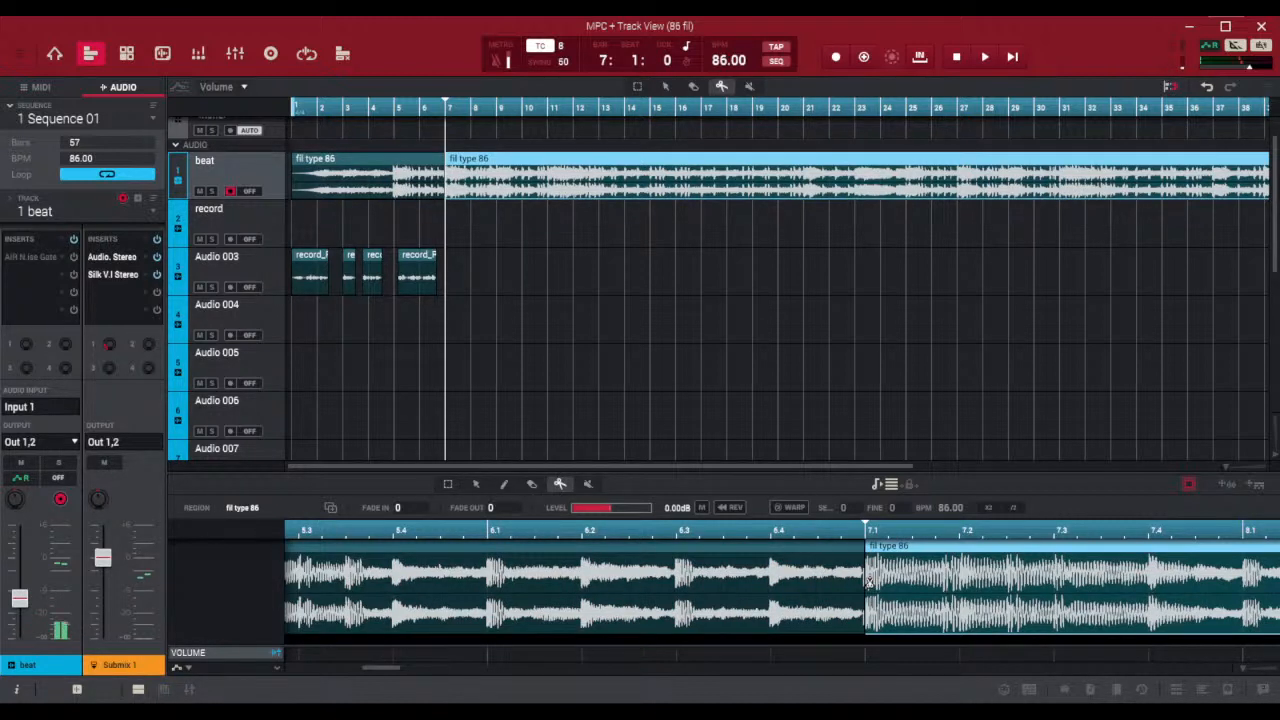
Trim the start of the second beat region to 7.2 to create a drop-out, and play it back from bar 6
left_click(447, 488)
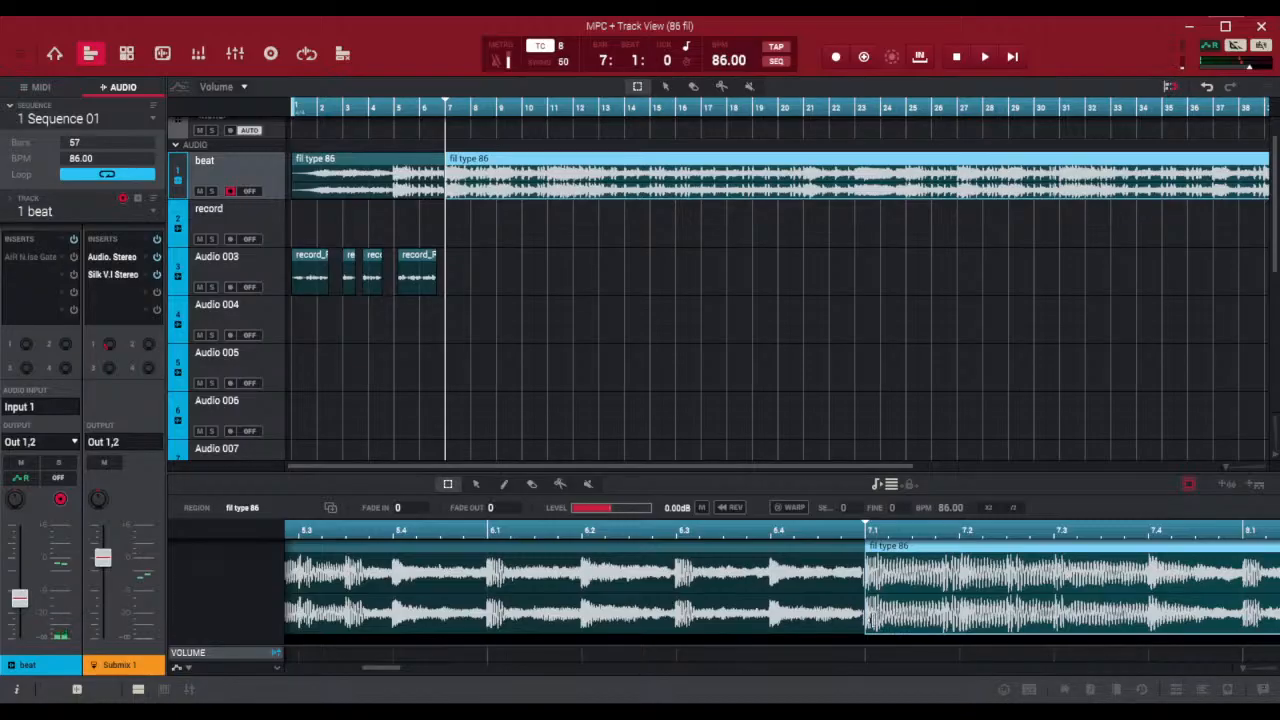
left_click_drag(868, 620, 943, 620)
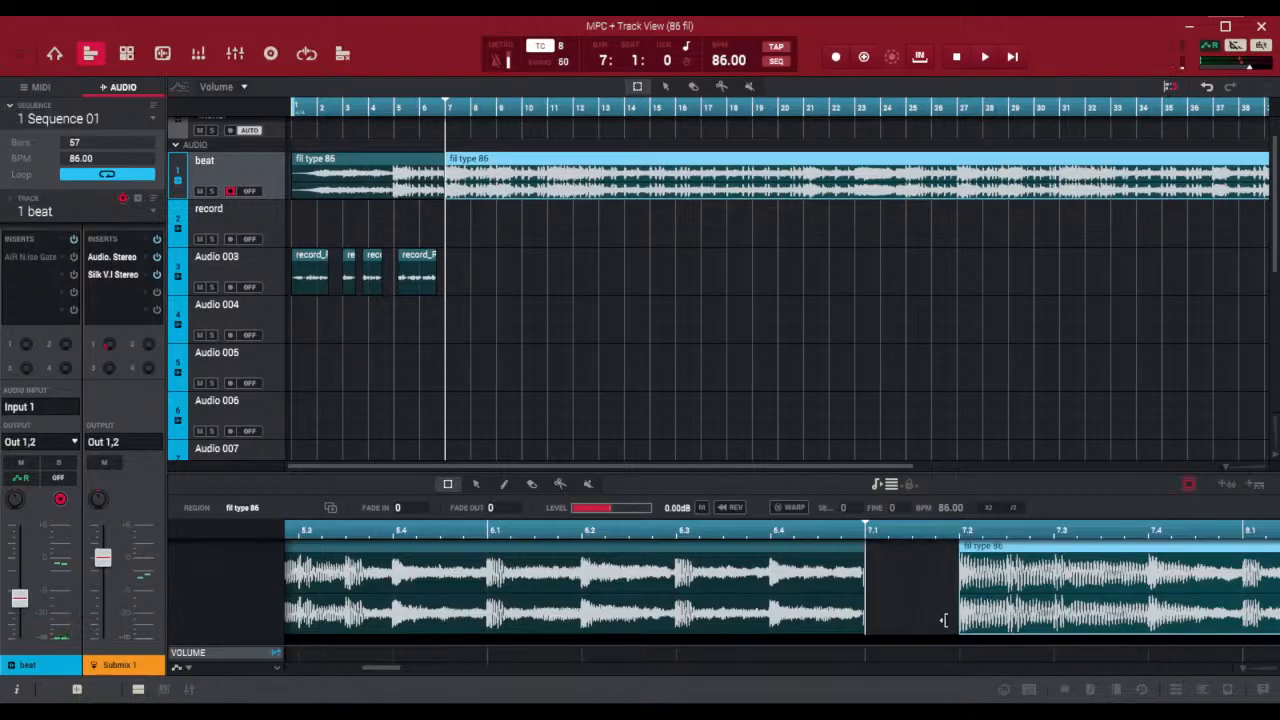
left_click(422, 107)
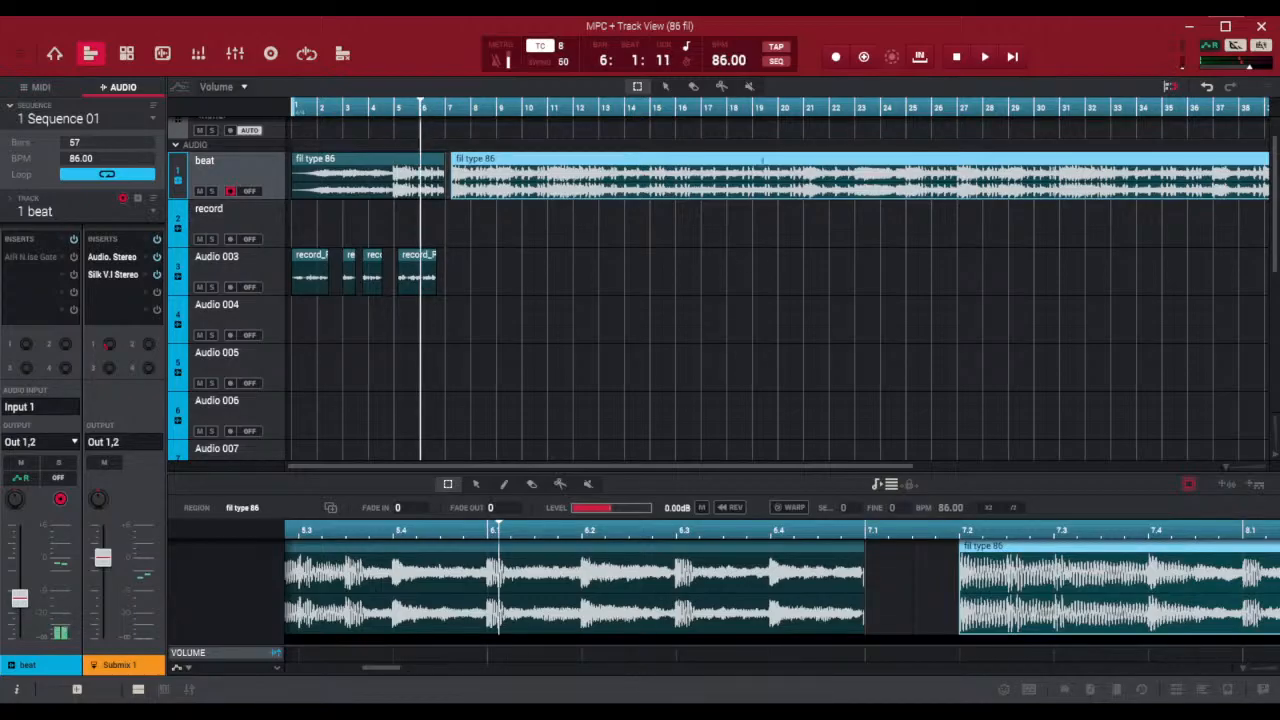
left_click(986, 57)
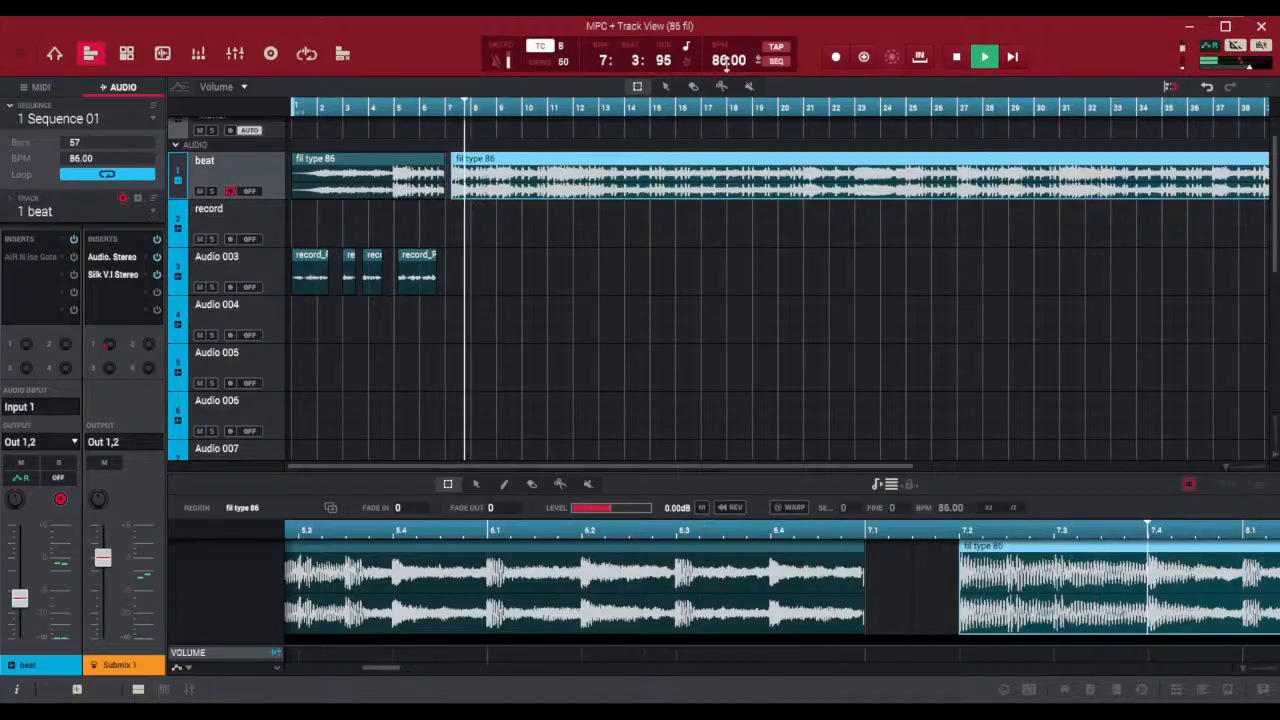
left_click(956, 58)
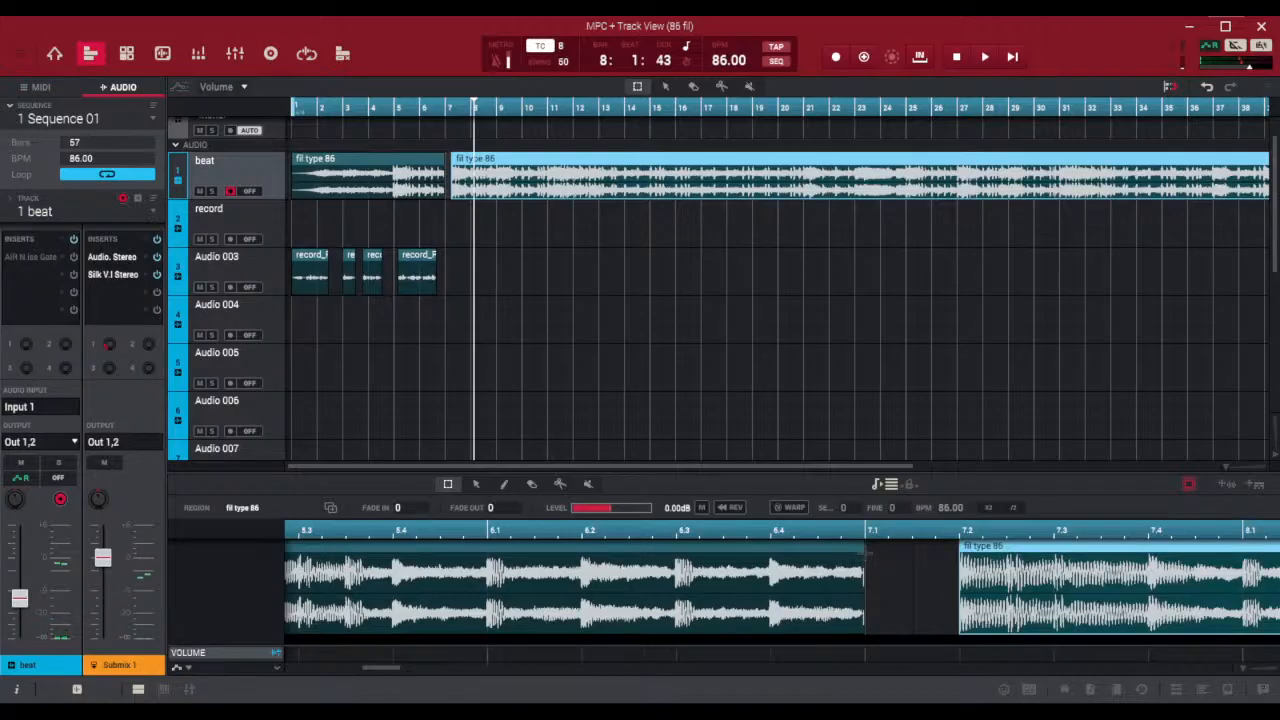
Set the fade-out of the beat region before the gap to 19
left_click_drag(724, 550, 770, 552)
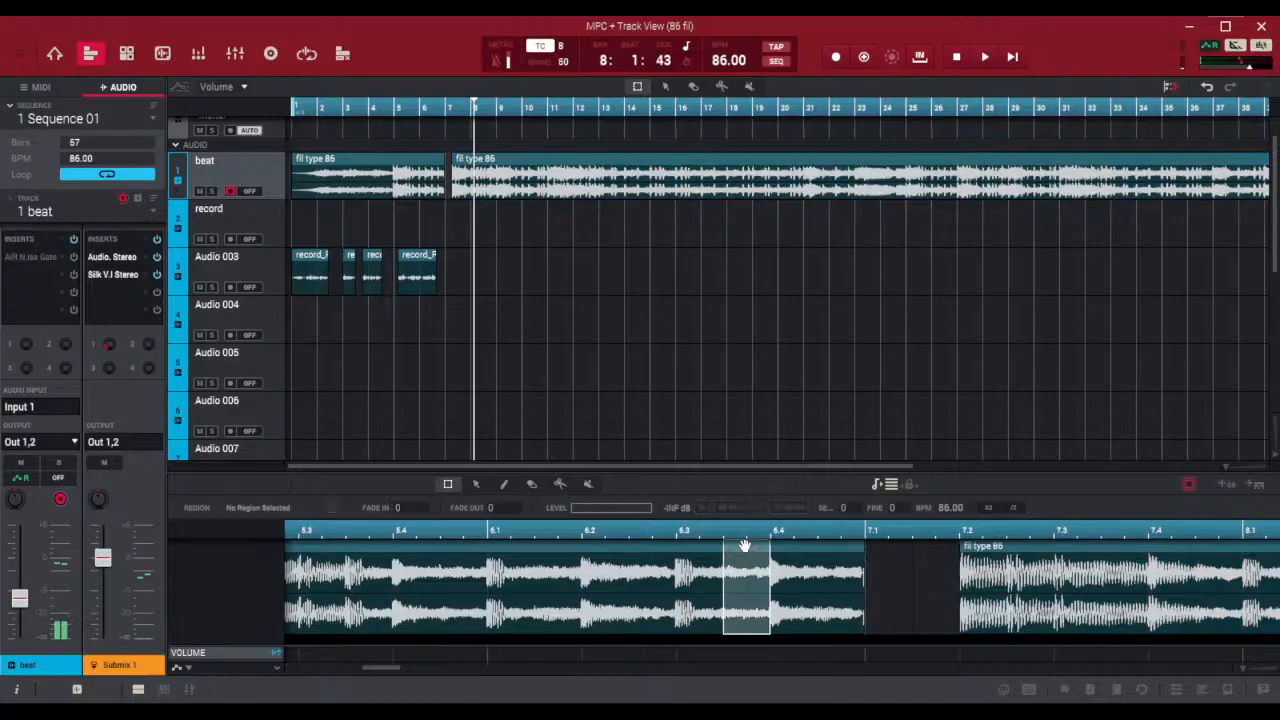
left_click(796, 553)
left_click(794, 547)
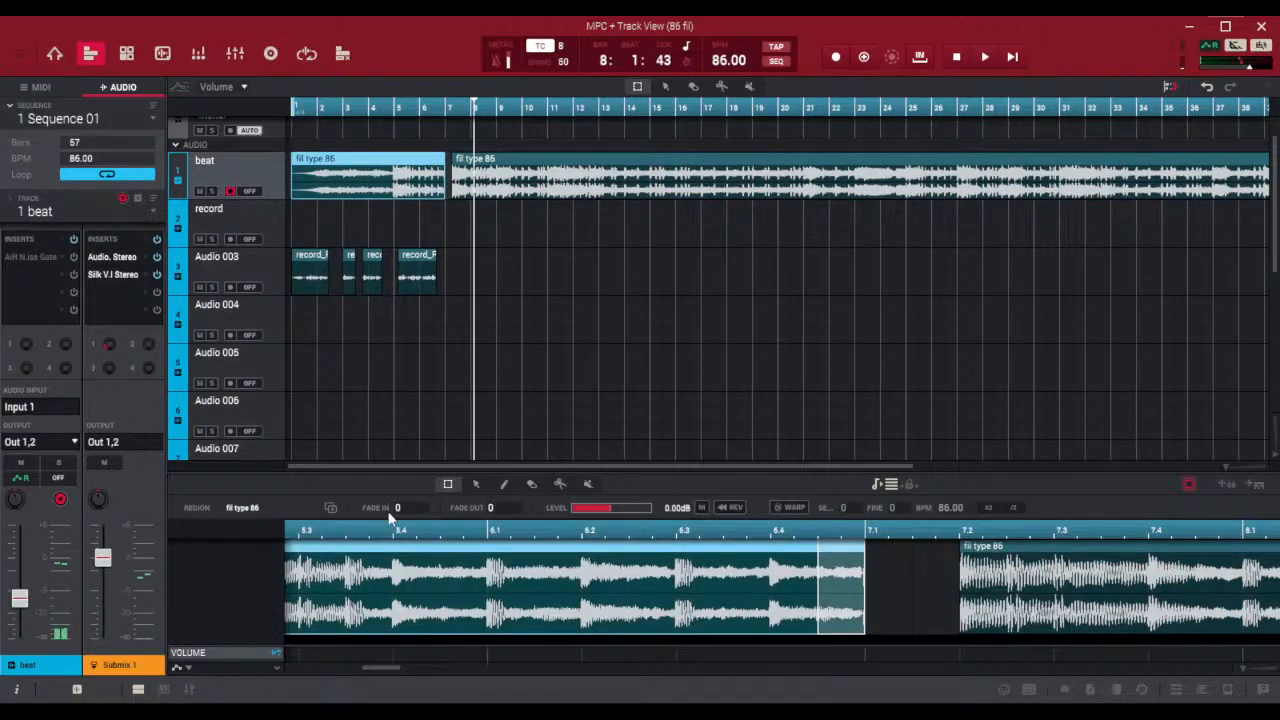
mouse_move(517, 507)
left_mouse_down()
mouse_move(517, 470)
mouse_move(517, 503)
left_mouse_up()
left_click_drag(617, 472, 609, 30)
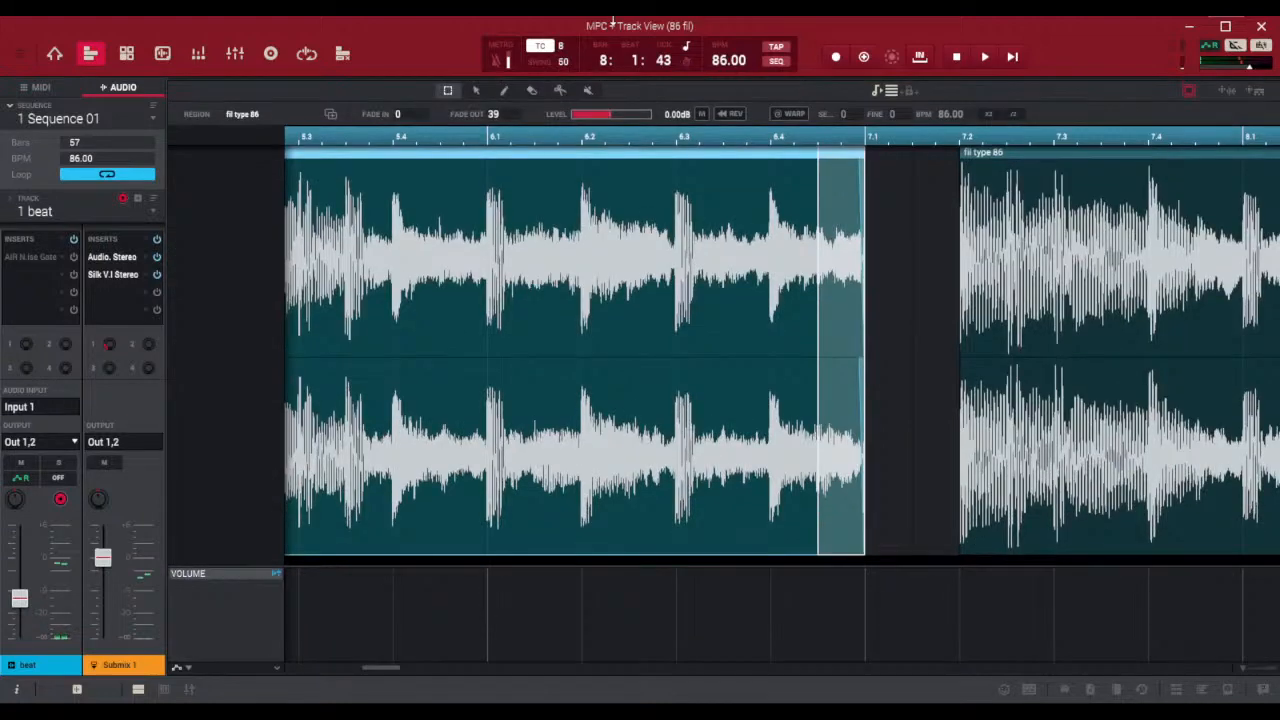
left_click_drag(1245, 667, 1255, 670)
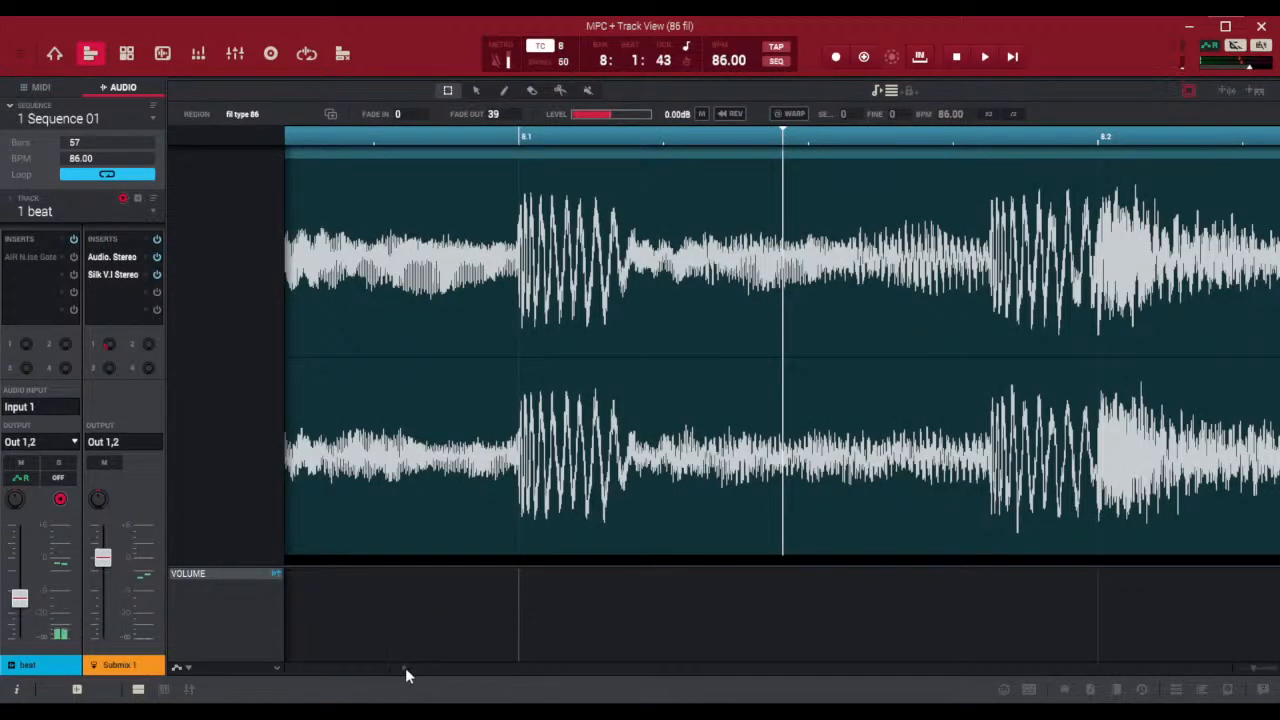
mouse_move(405, 667)
left_mouse_down()
mouse_move(394, 666)
mouse_move(426, 674)
mouse_move(390, 675)
left_mouse_up()
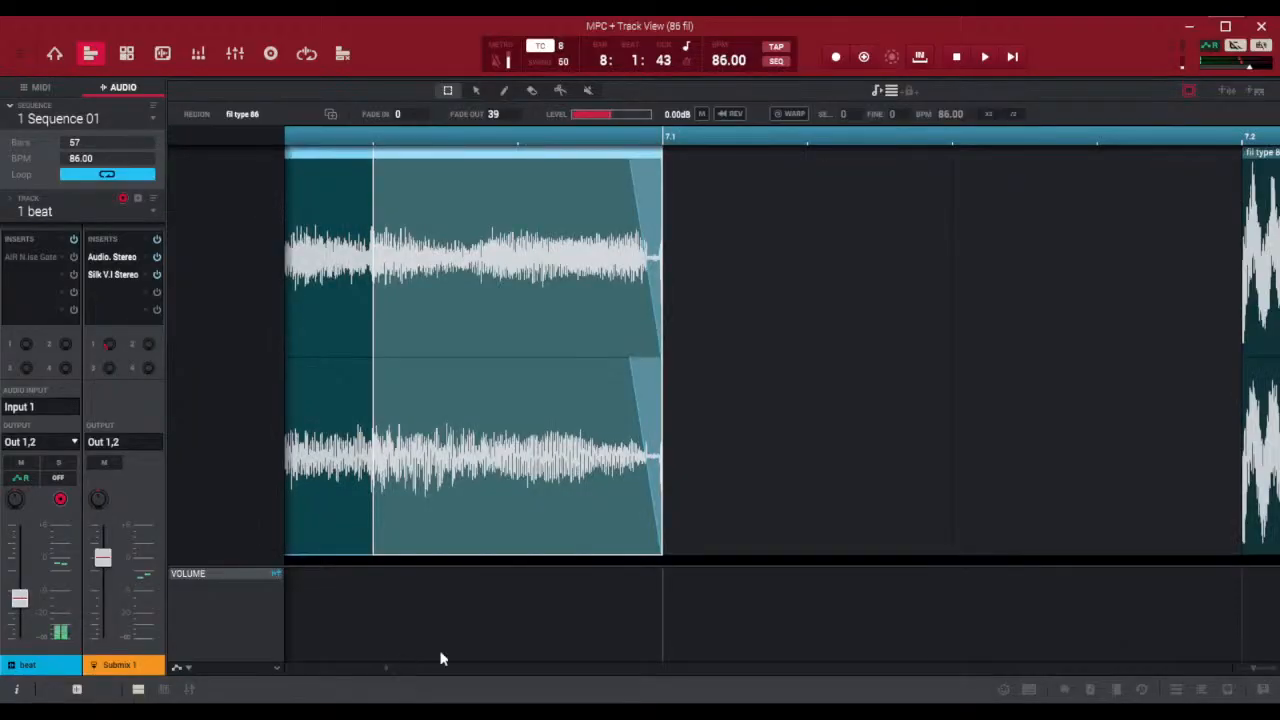
mouse_move(503, 113)
left_mouse_down()
mouse_move(503, 152)
mouse_move(503, 10)
mouse_move(503, 133)
left_mouse_up()
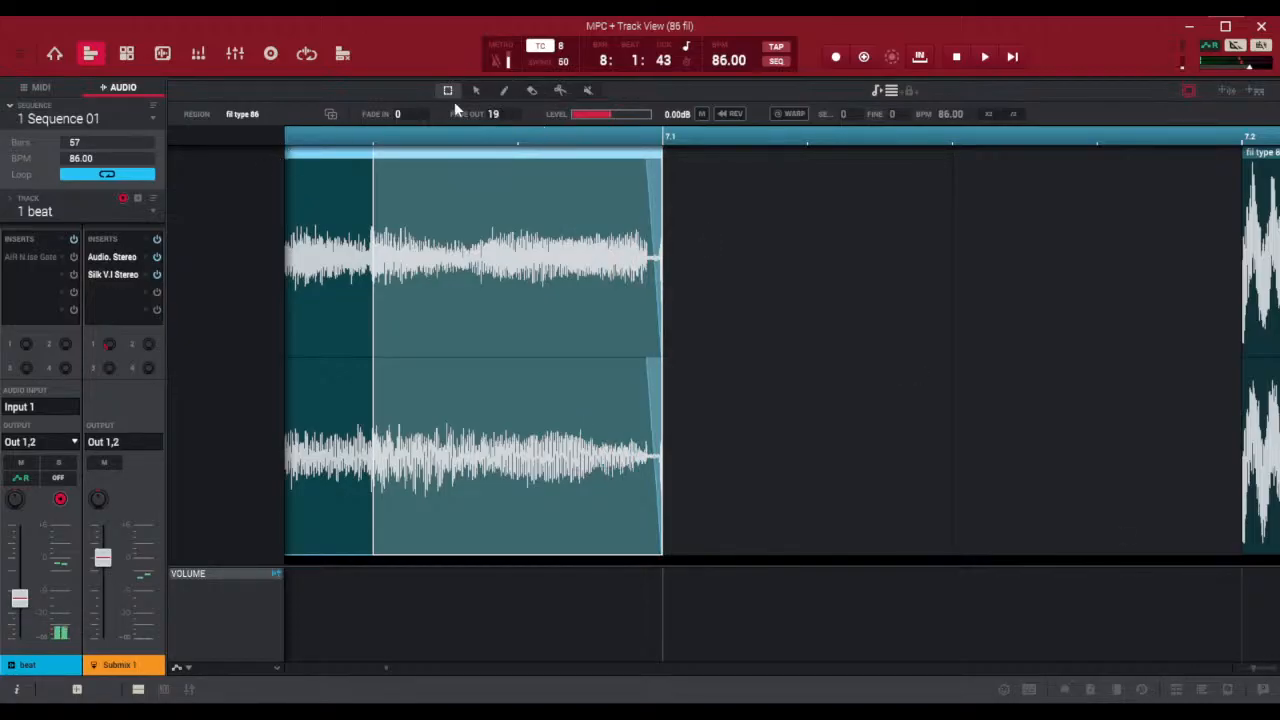
Turn off timing correction and trim the end of the beat audio before the gap to slightly before 7.1
left_click(540, 46)
left_click(660, 548)
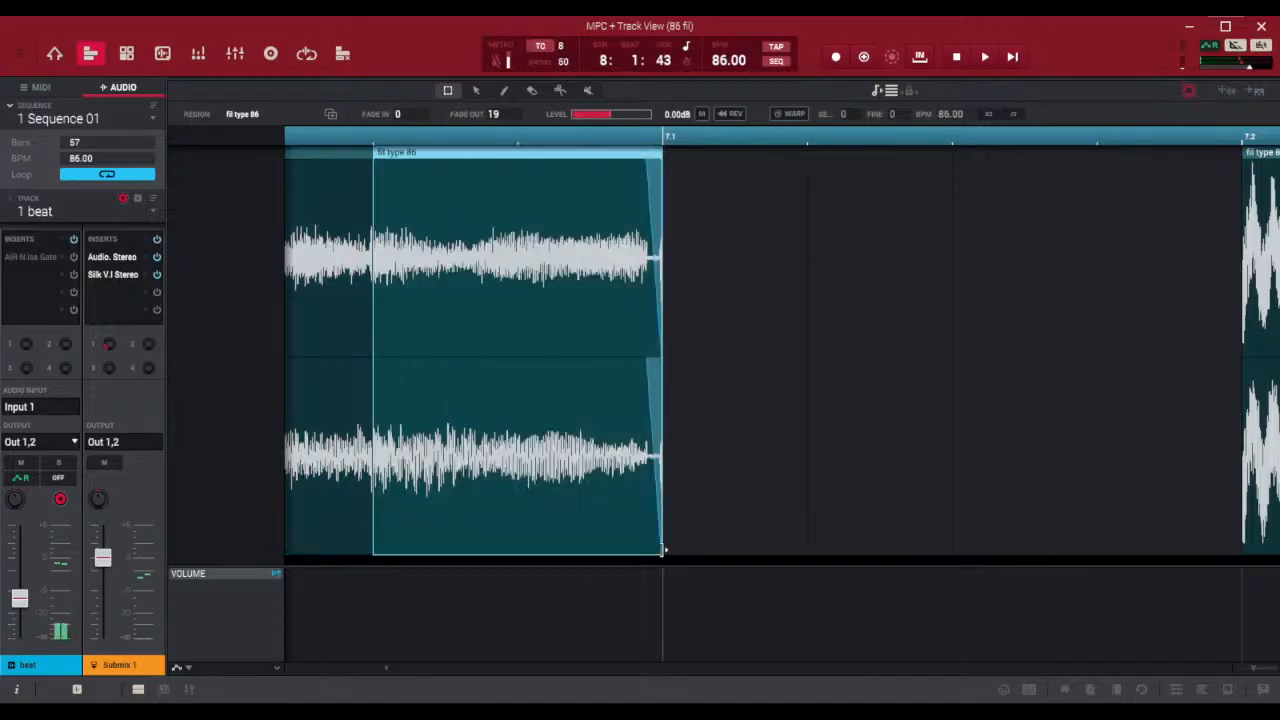
left_click_drag(666, 531, 658, 530)
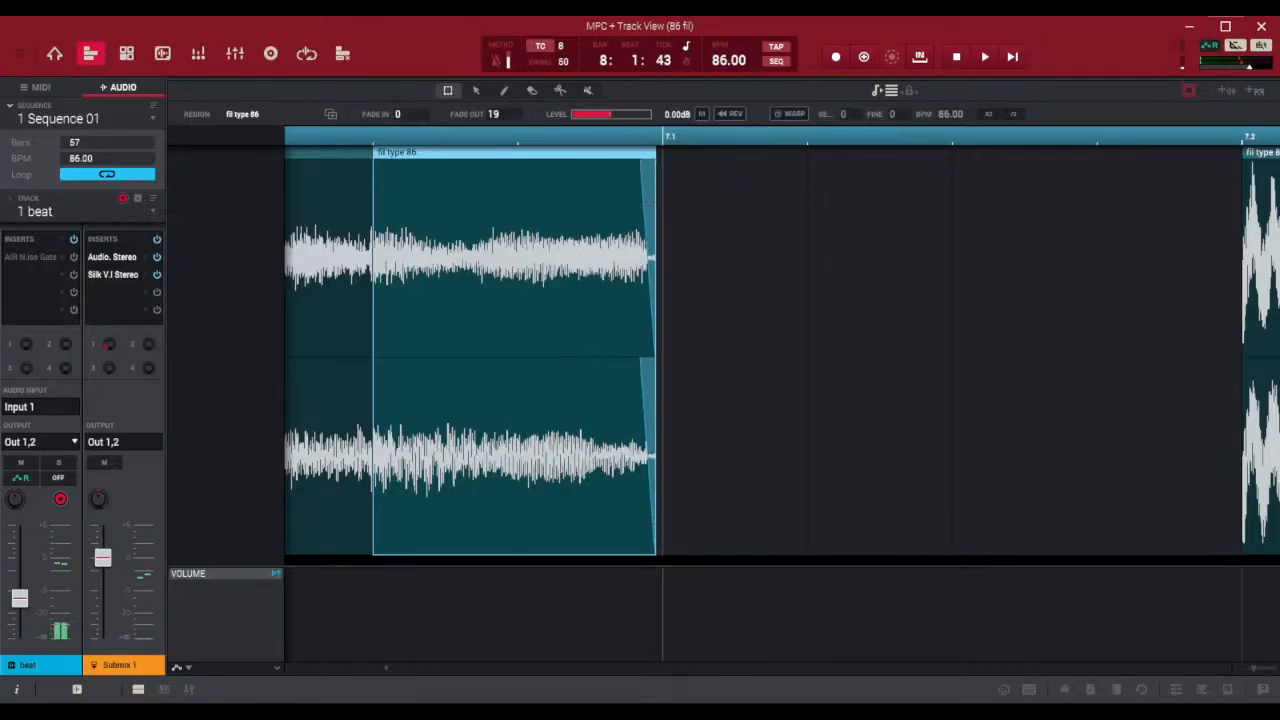
Play the beat from just before 6.1 through the gap to check the faded drop-out
left_click_drag(1260, 667, 1259, 670)
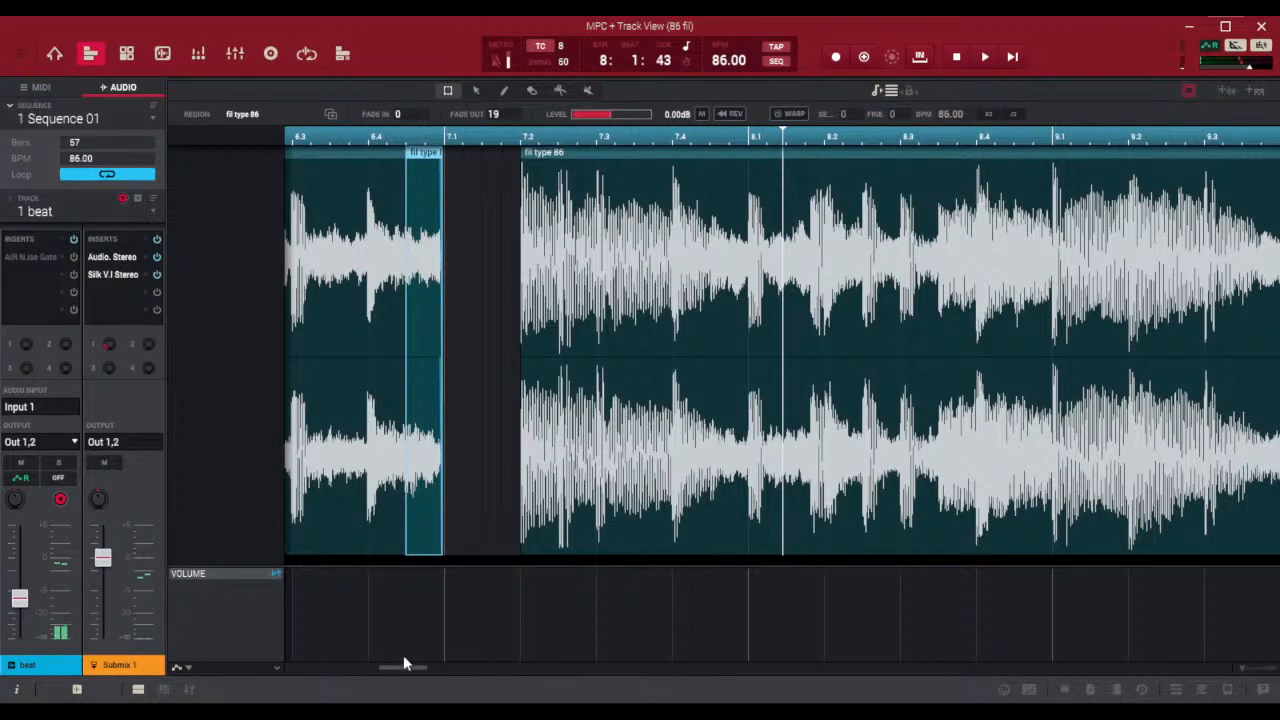
left_click_drag(401, 663, 382, 670)
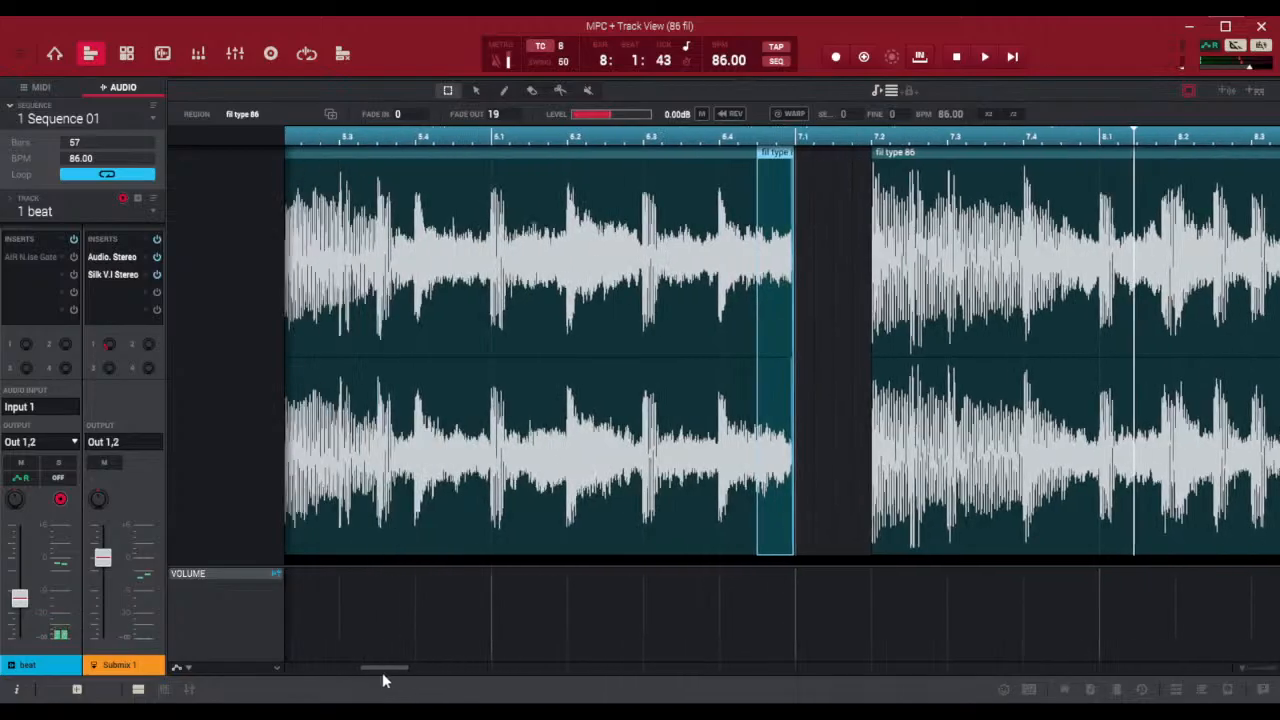
left_click(470, 140)
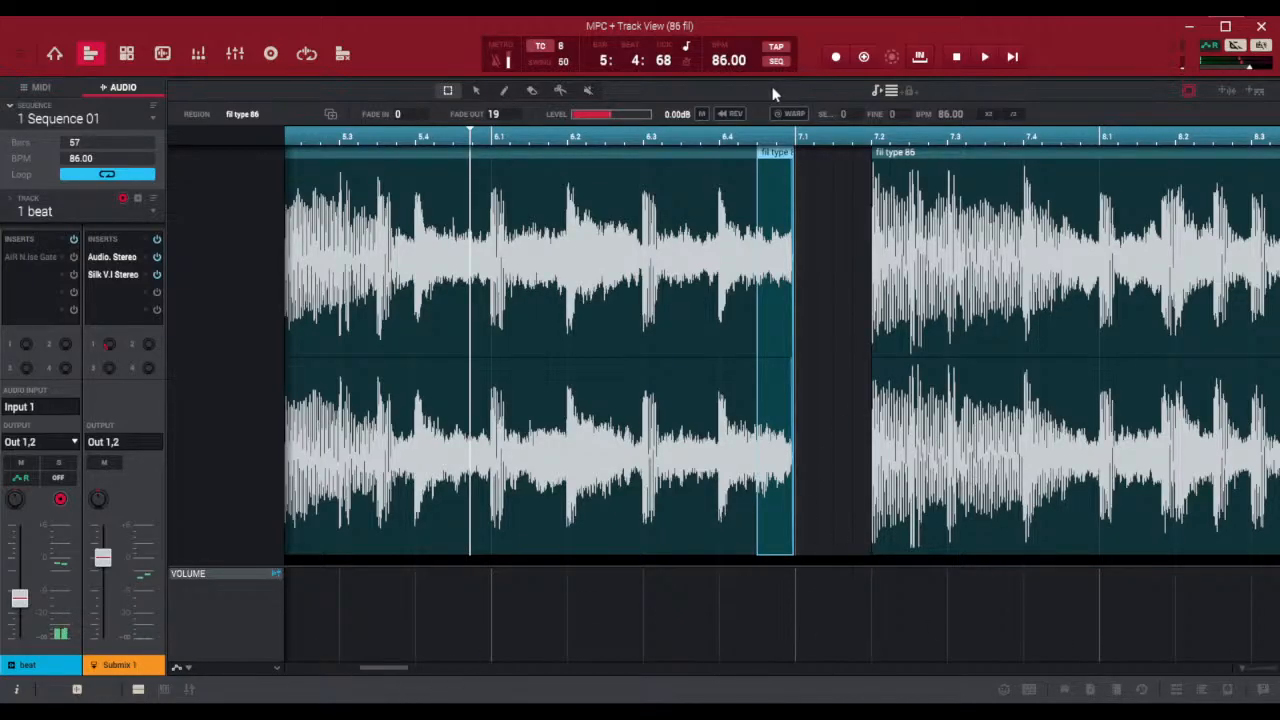
left_click(986, 57)
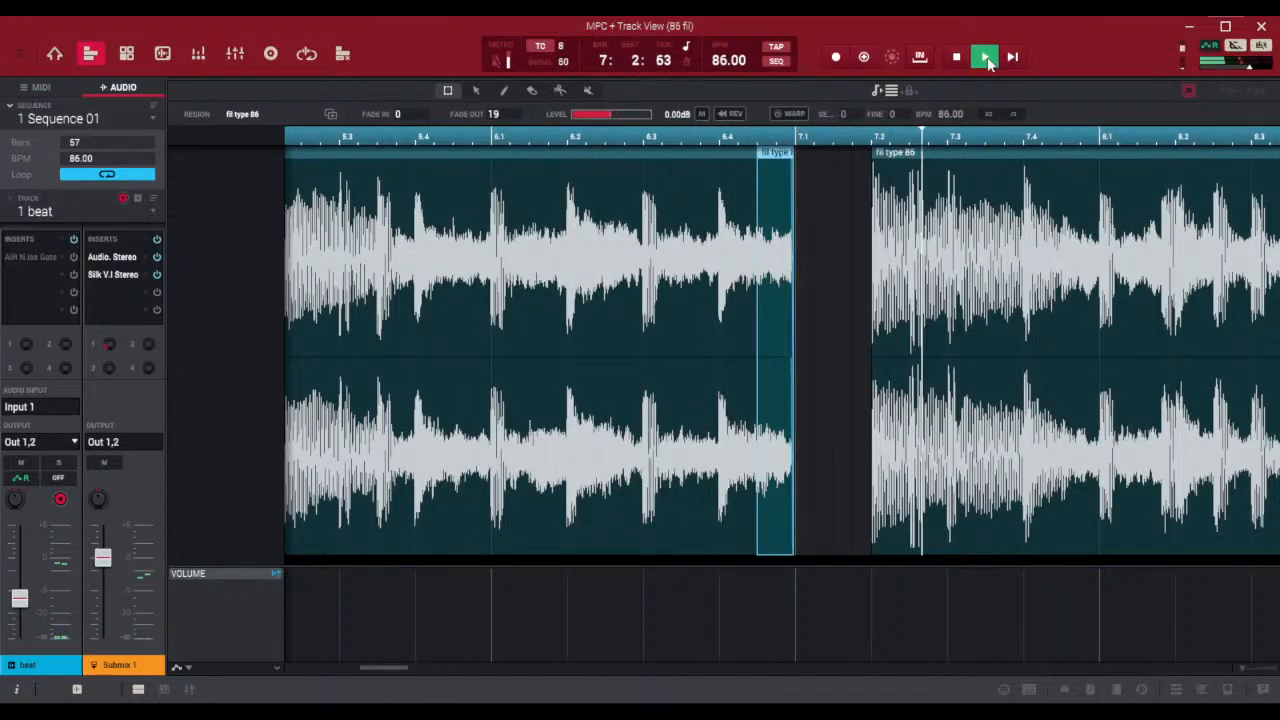
left_click(956, 57)
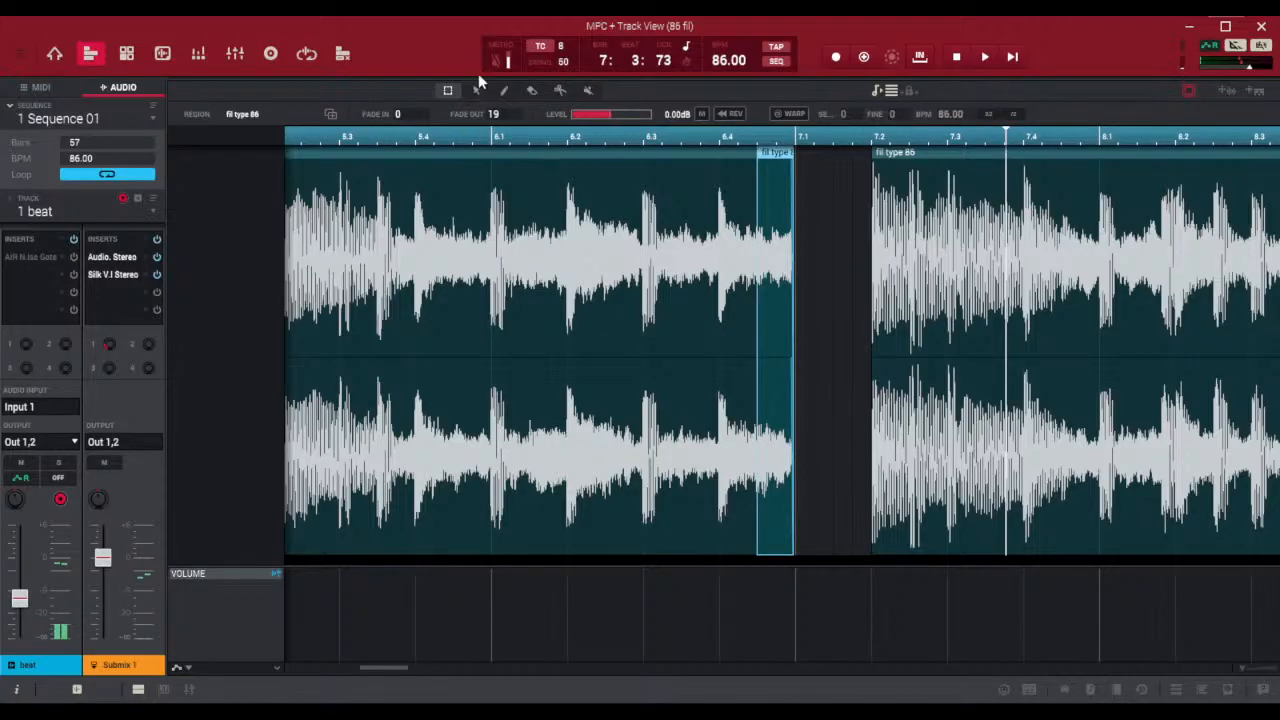
Enlarge the track arrangement area above the waveform editor and save the project
left_click_drag(478, 77, 529, 484)
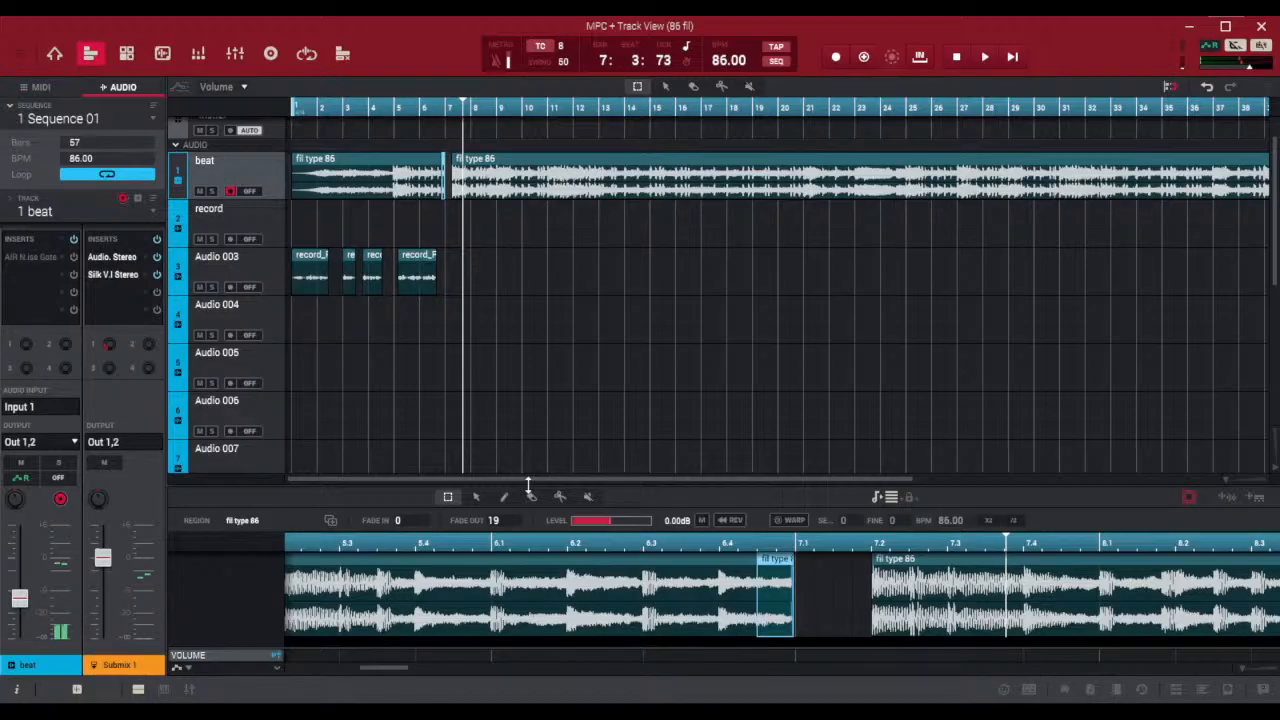
key("ctrl+s")
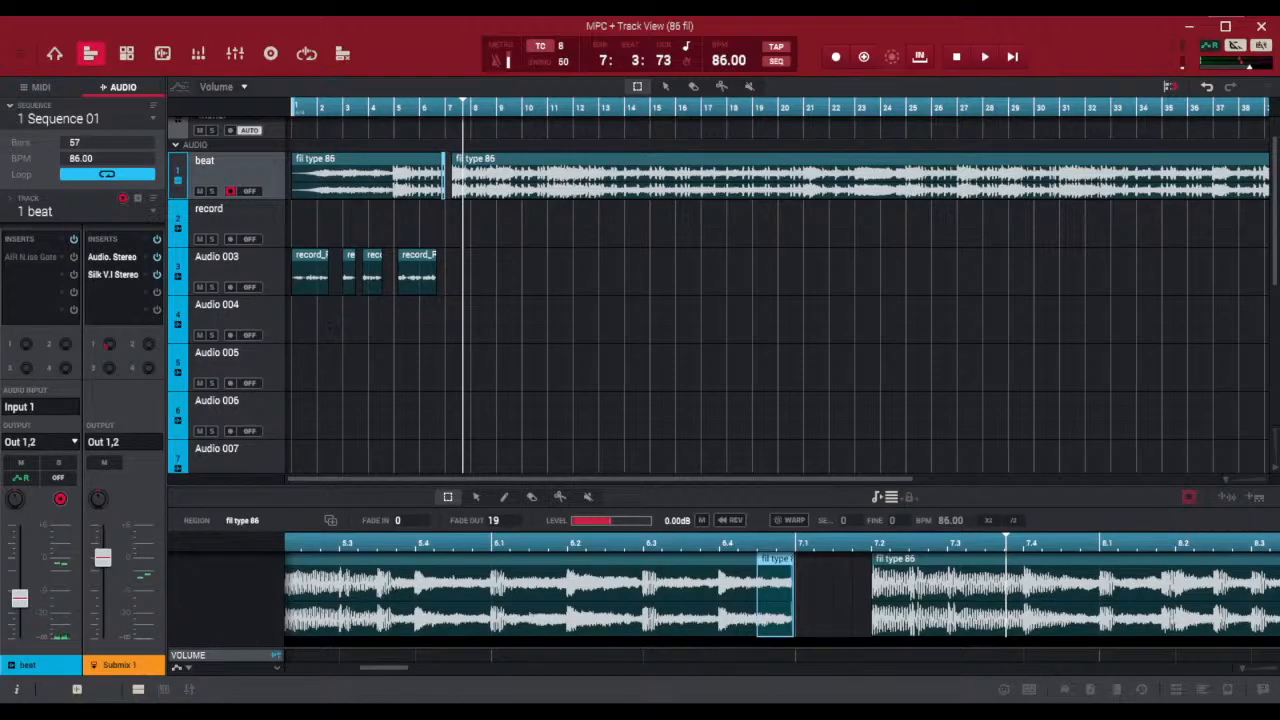
mouse_move(1227, 479)
left_mouse_down()
mouse_move(1238, 481)
mouse_move(1216, 483)
left_mouse_up()
left_click_drag(689, 472, 500, 475)
scroll(236, 398, "up", 1)
scroll(236, 398, "down", 3)
scroll(236, 398, "down", 3)
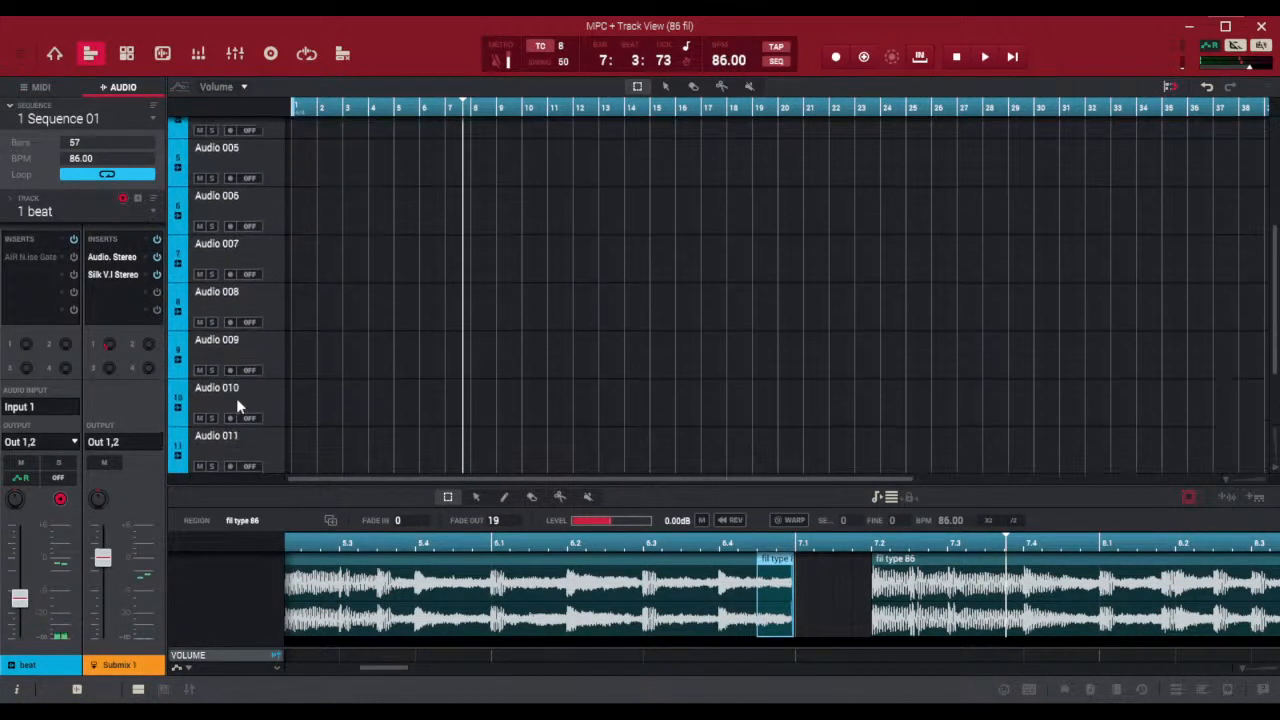
scroll(237, 398, "up", 6)
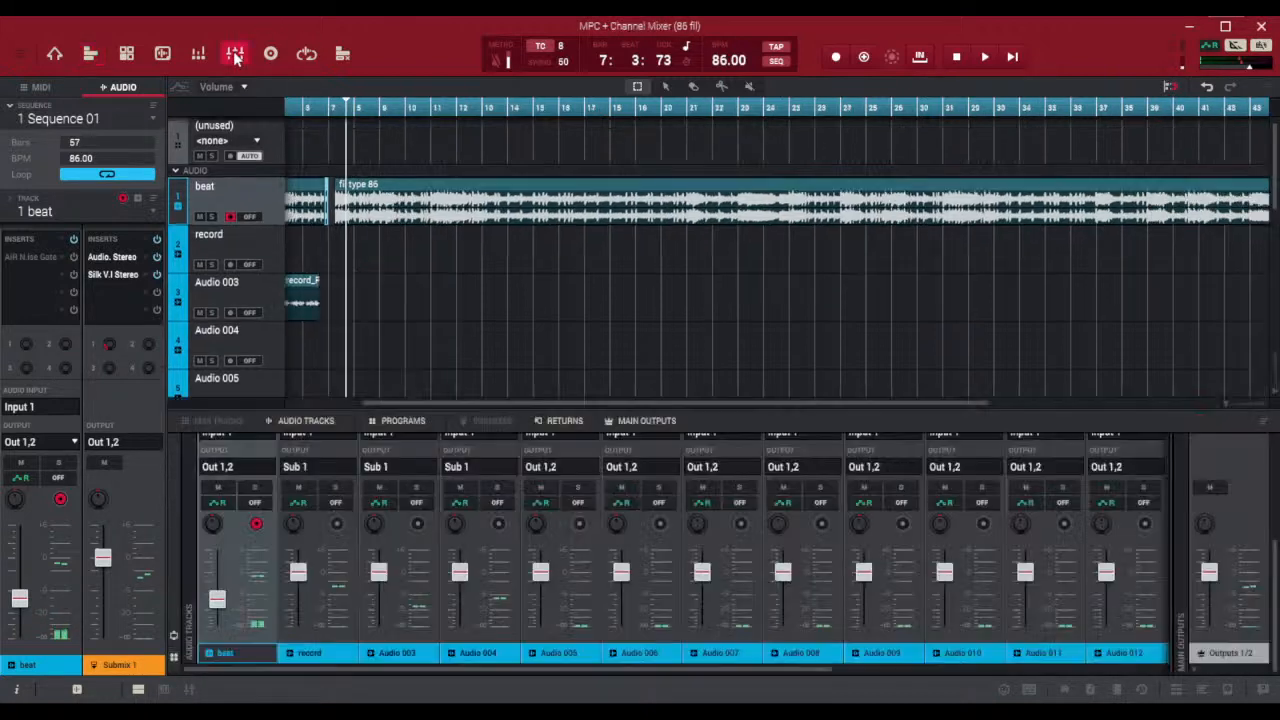
Bring the Return 1 channel into view in the channel mixer, play the sequence from the start and slightly lower the AIR Reverb return level
left_click(235, 54)
left_click_drag(537, 409, 520, 190)
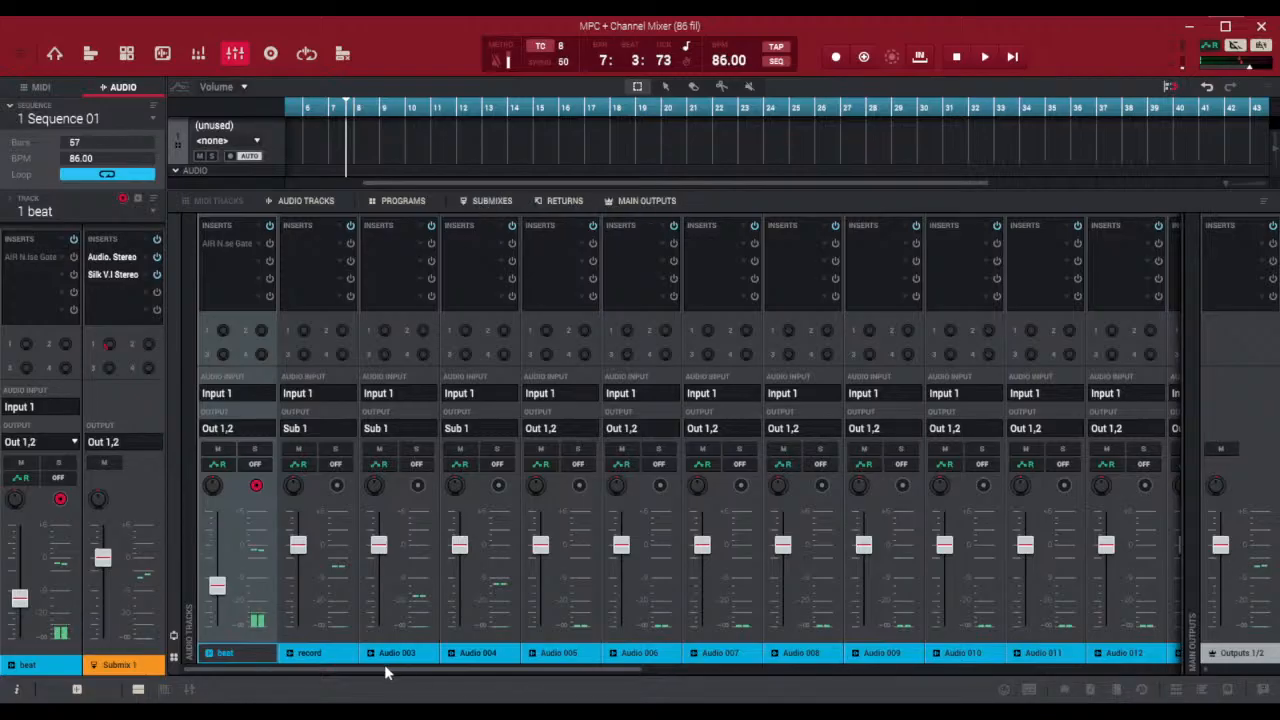
left_click_drag(386, 668, 815, 669)
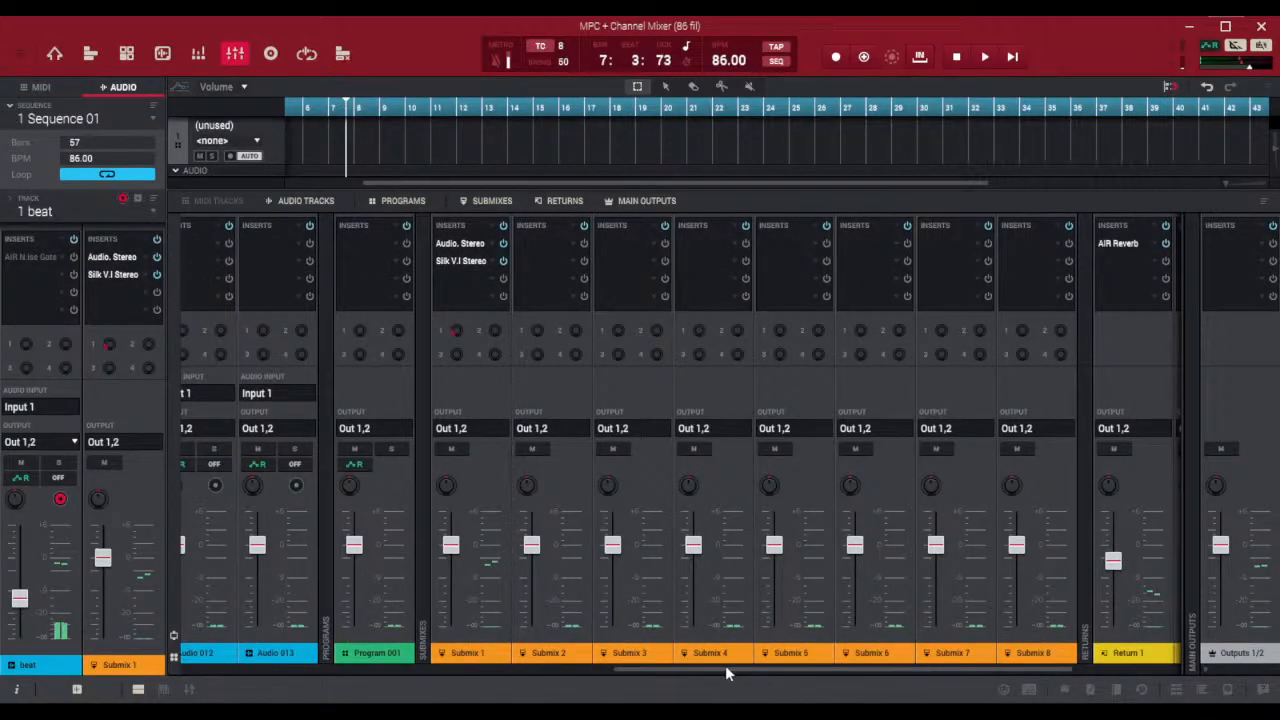
left_click_drag(727, 667, 811, 676)
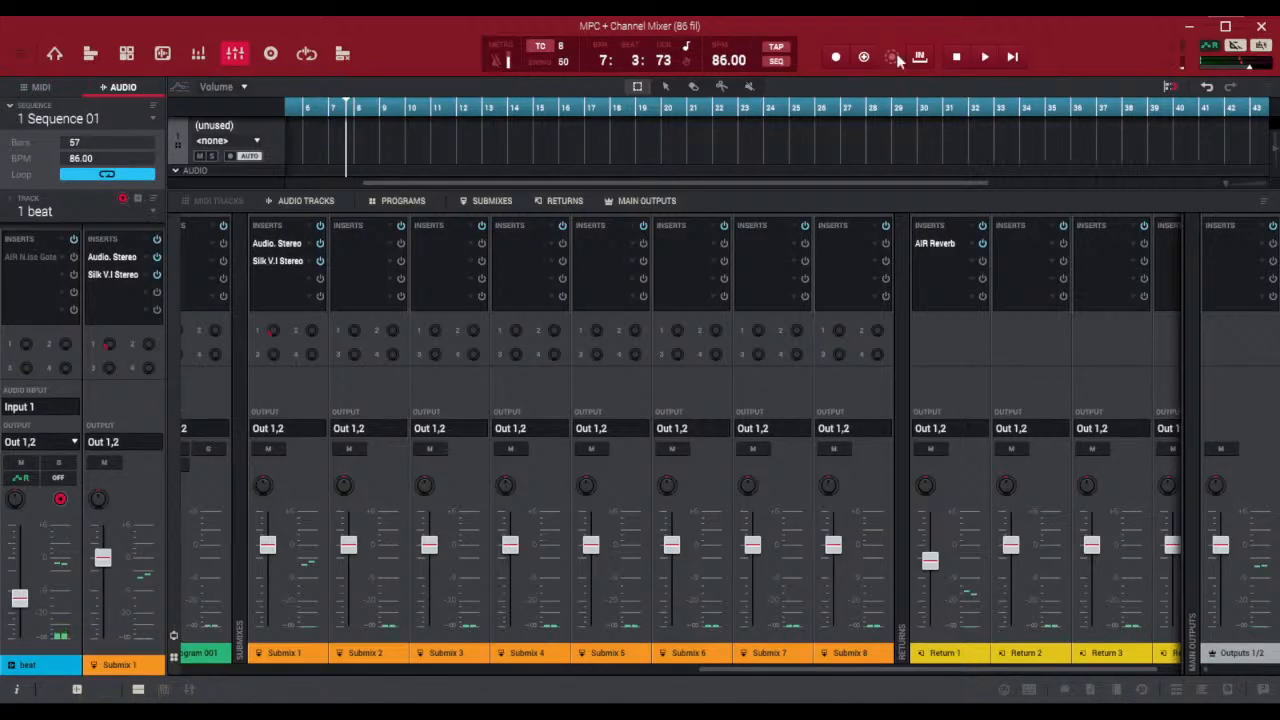
left_click(1014, 57)
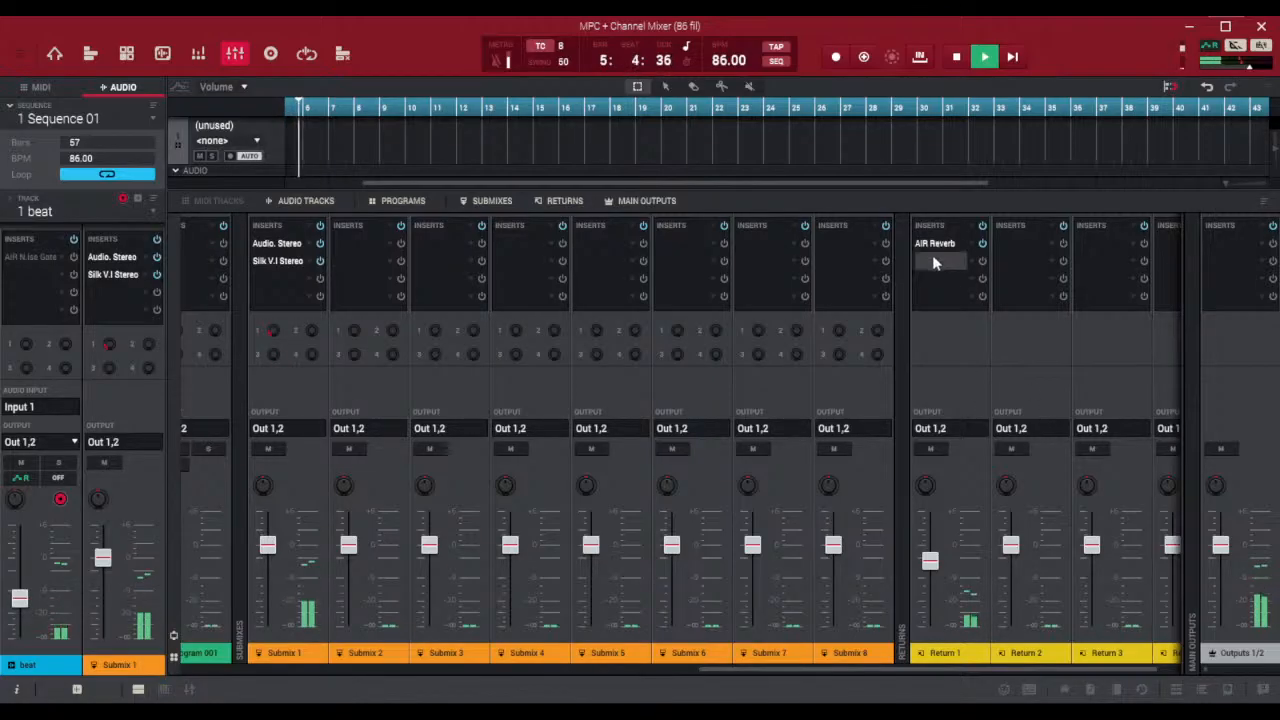
mouse_move(930, 560)
left_mouse_down()
mouse_move(932, 511)
mouse_move(936, 590)
mouse_move(935, 579)
left_mouse_up()
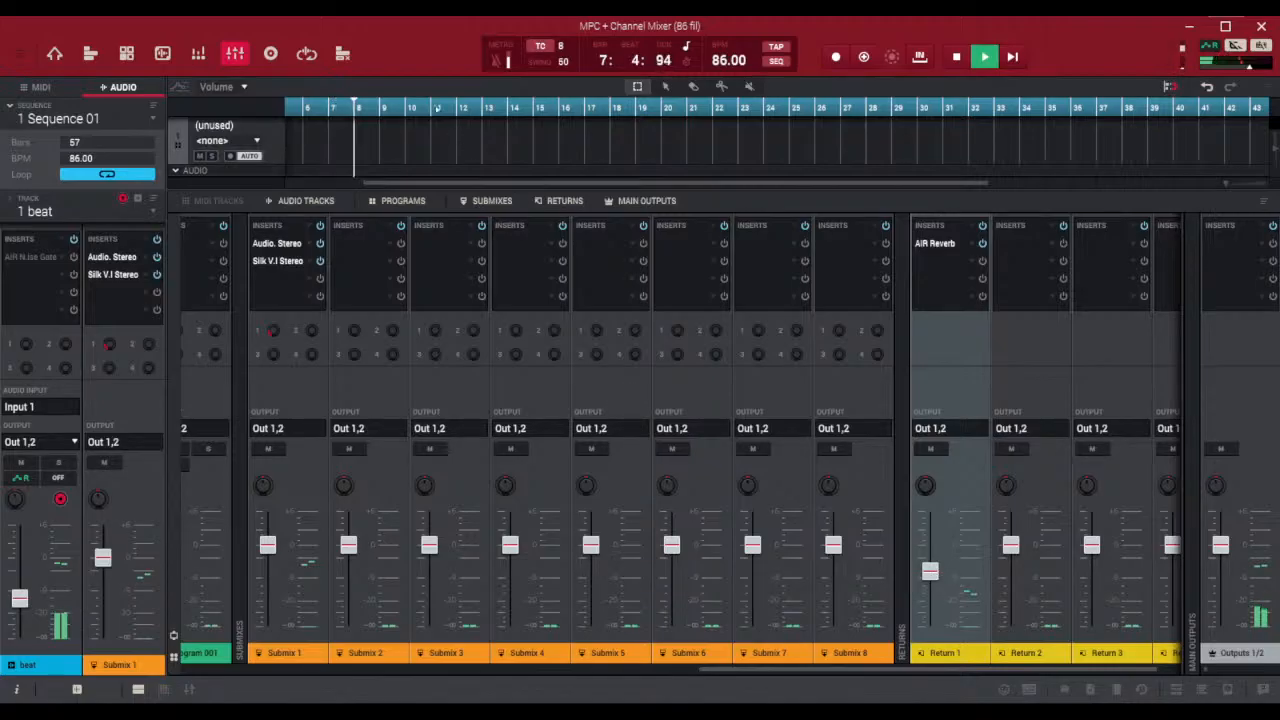
Audition the sequence from the start, stopping near bar 3, and enlarge the arrangement area to show the beat and vocal tracks
left_click(1012, 57)
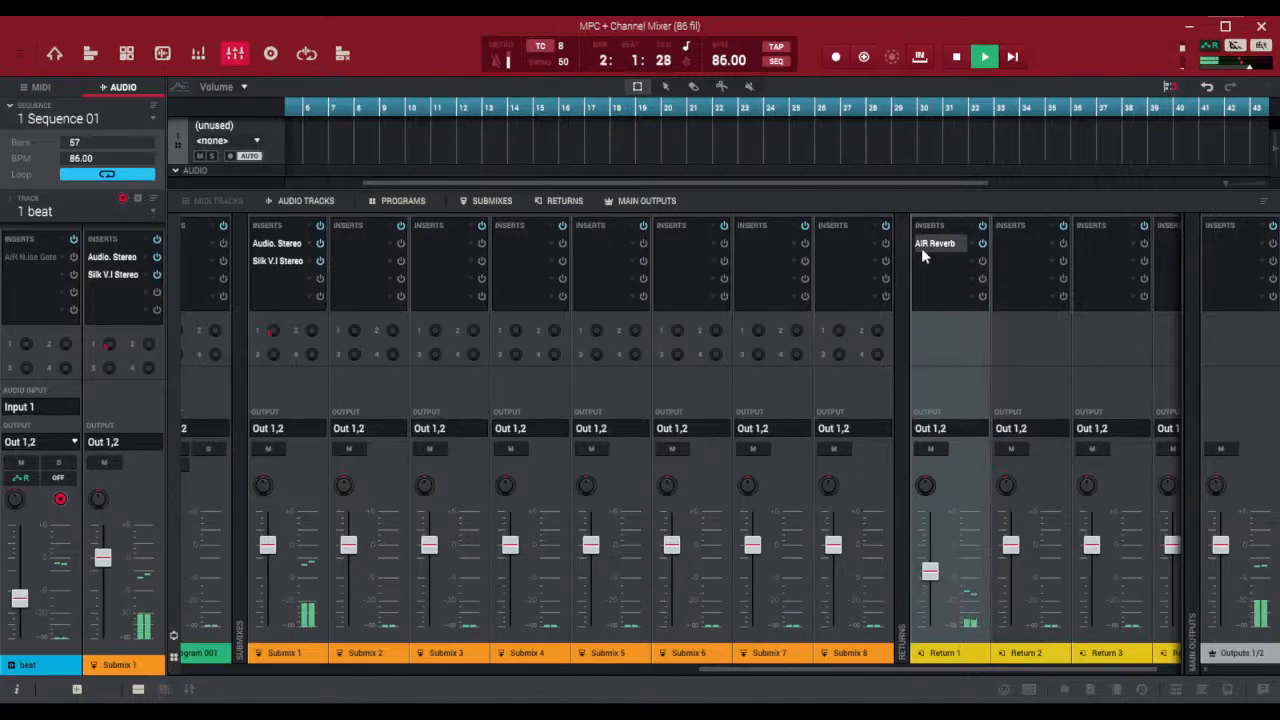
left_click(960, 57)
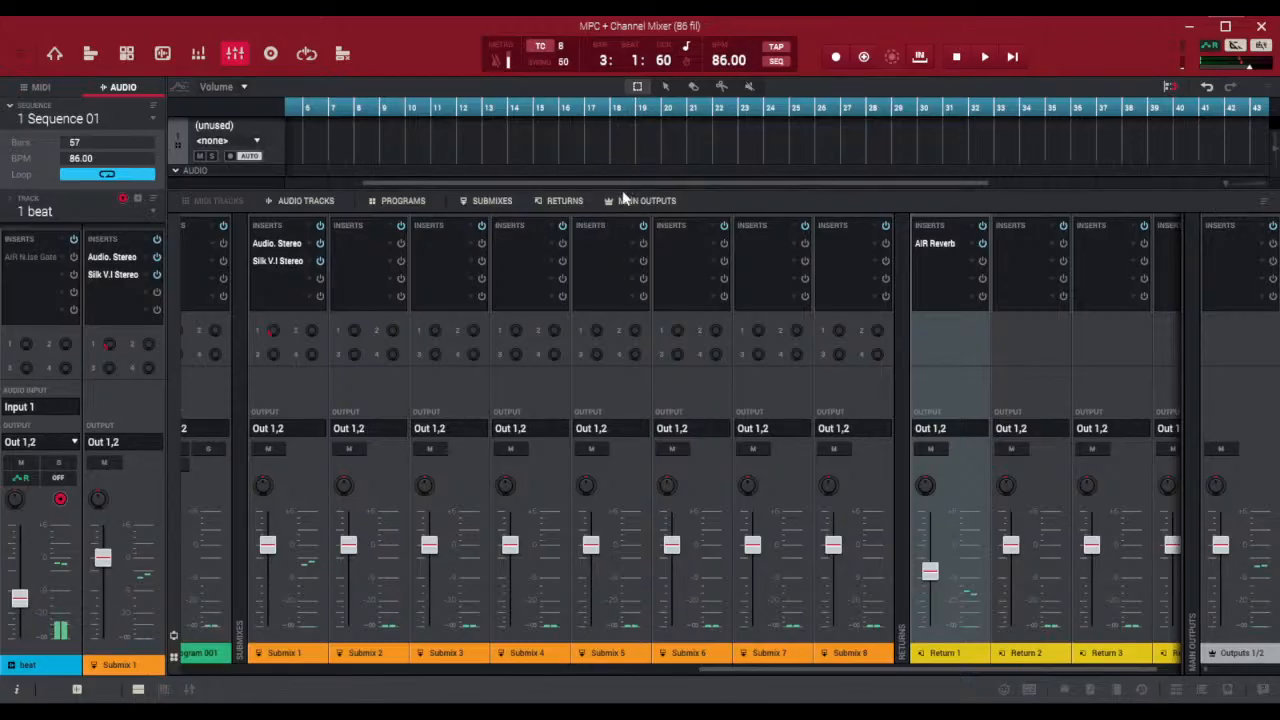
left_click_drag(623, 190, 640, 452)
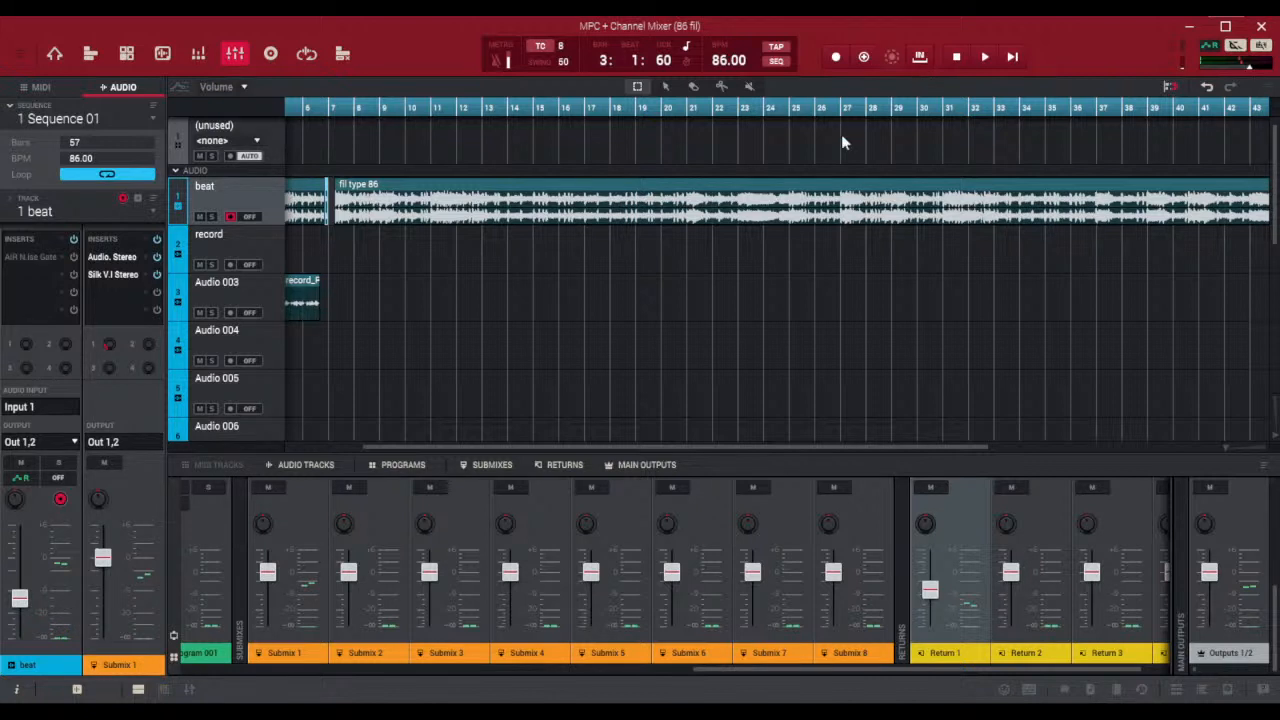
scroll(1240, 450, "left", 3)
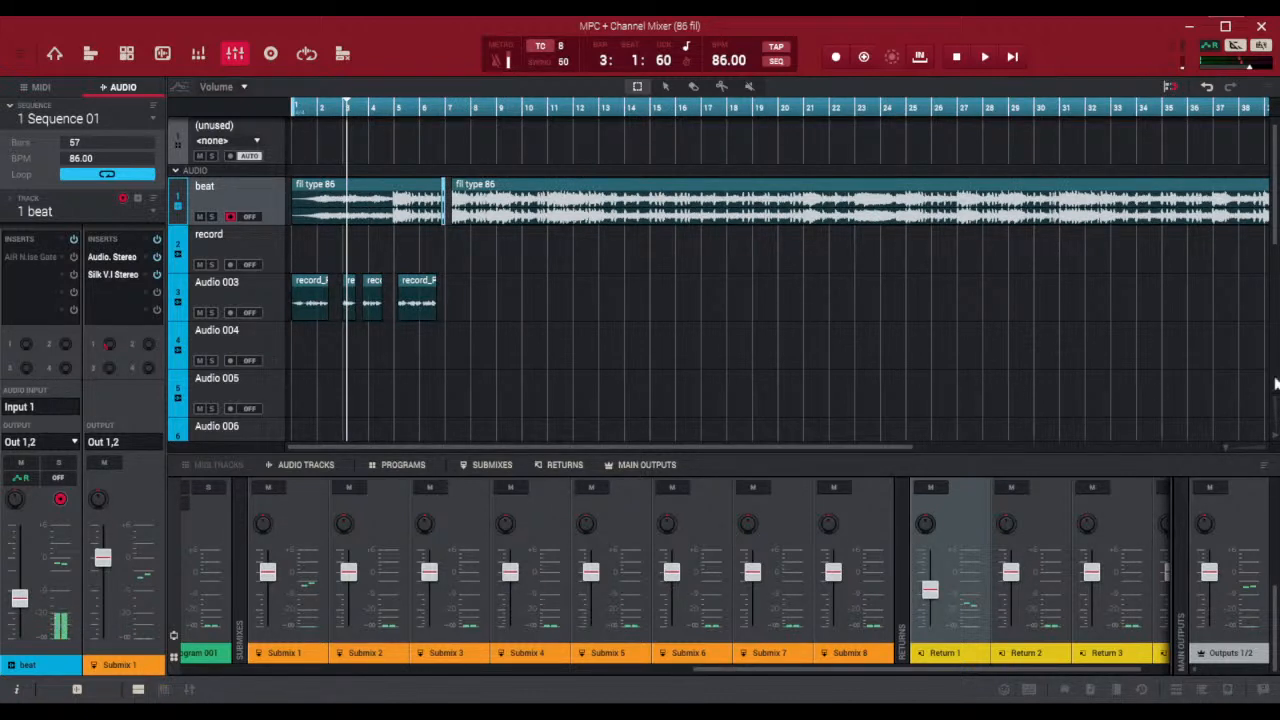
Examine the beat gap around bar 7 up close and select the record track just after 7.1
left_click(1224, 447)
left_click_drag(1224, 446, 1227, 449)
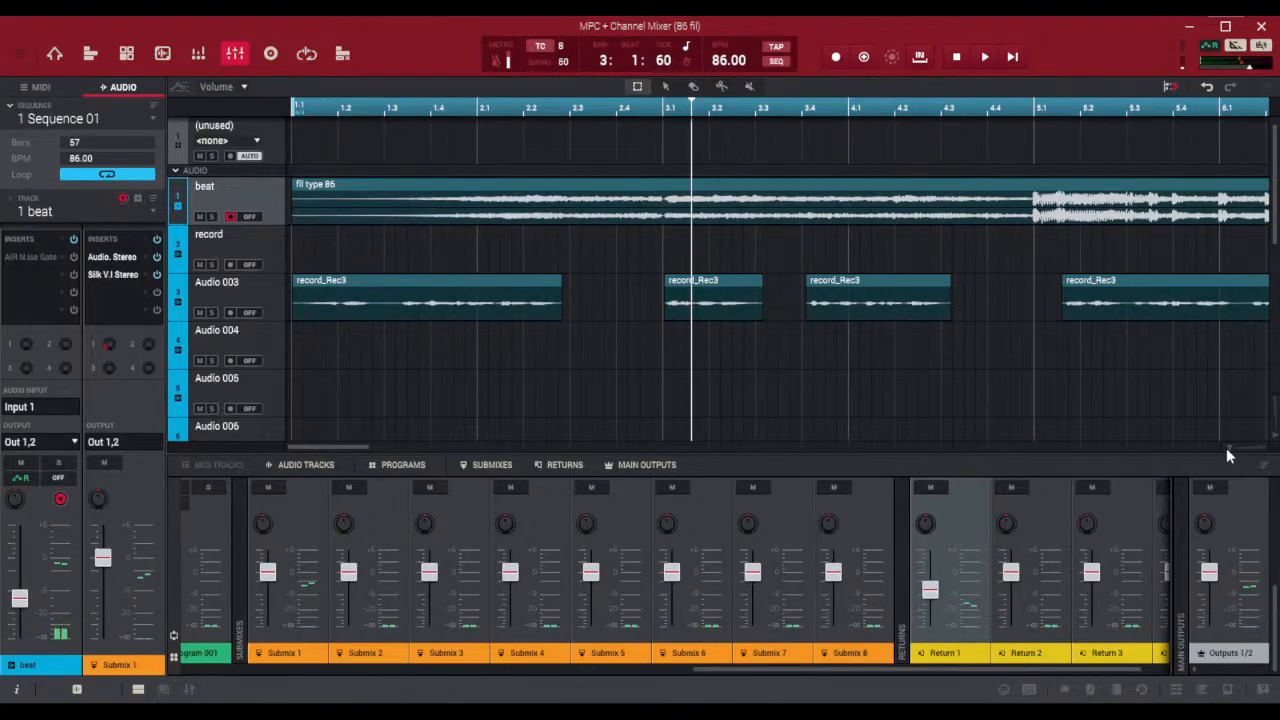
left_click_drag(312, 447, 382, 454)
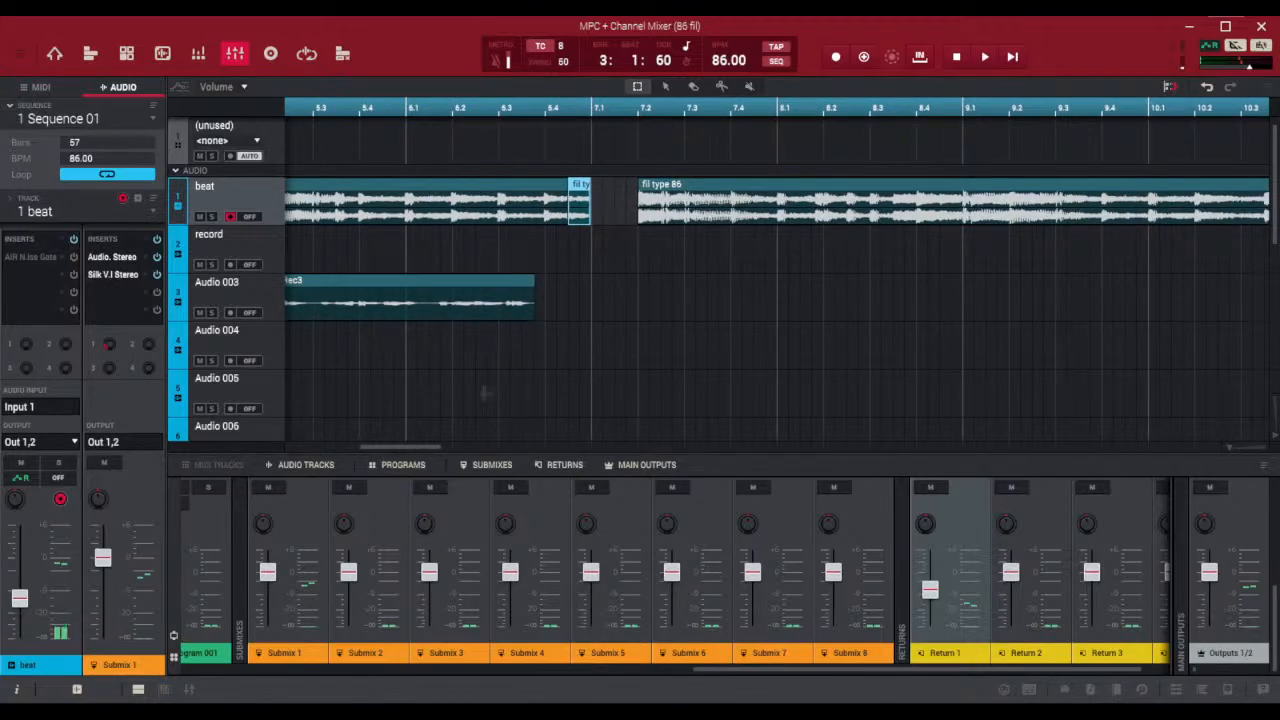
left_click(594, 252)
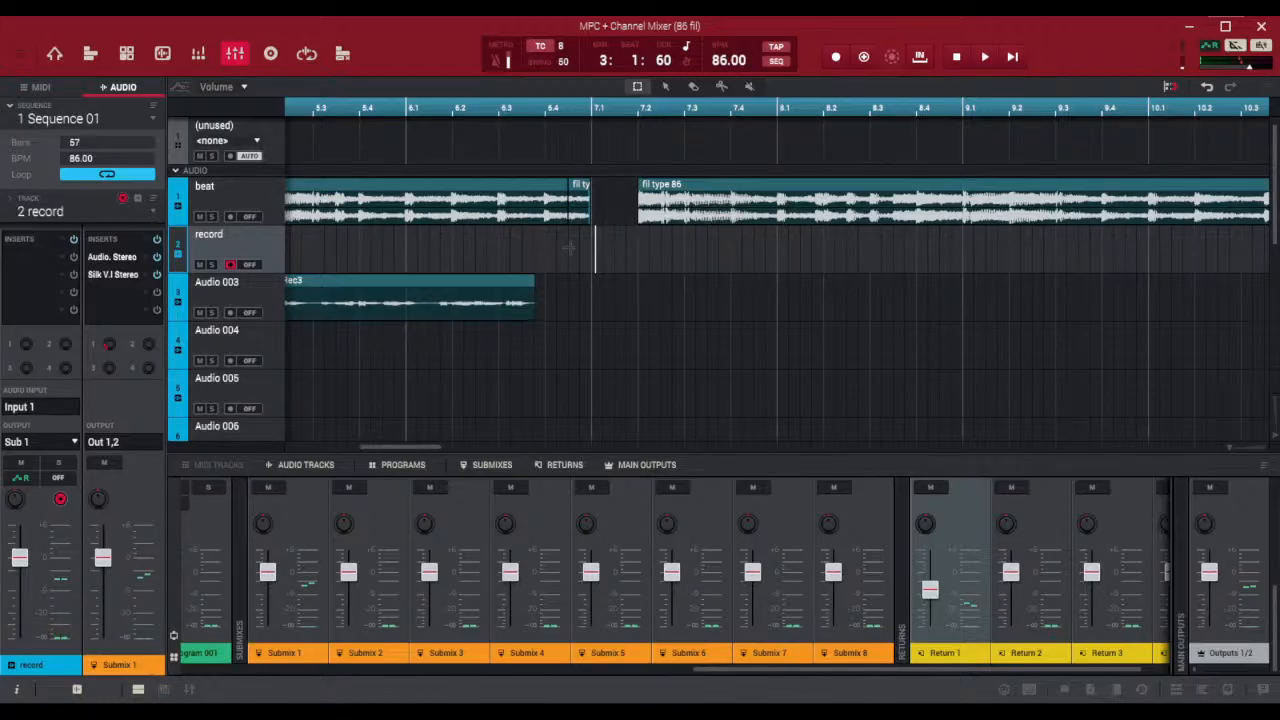
left_click(1228, 448)
left_click(1228, 450)
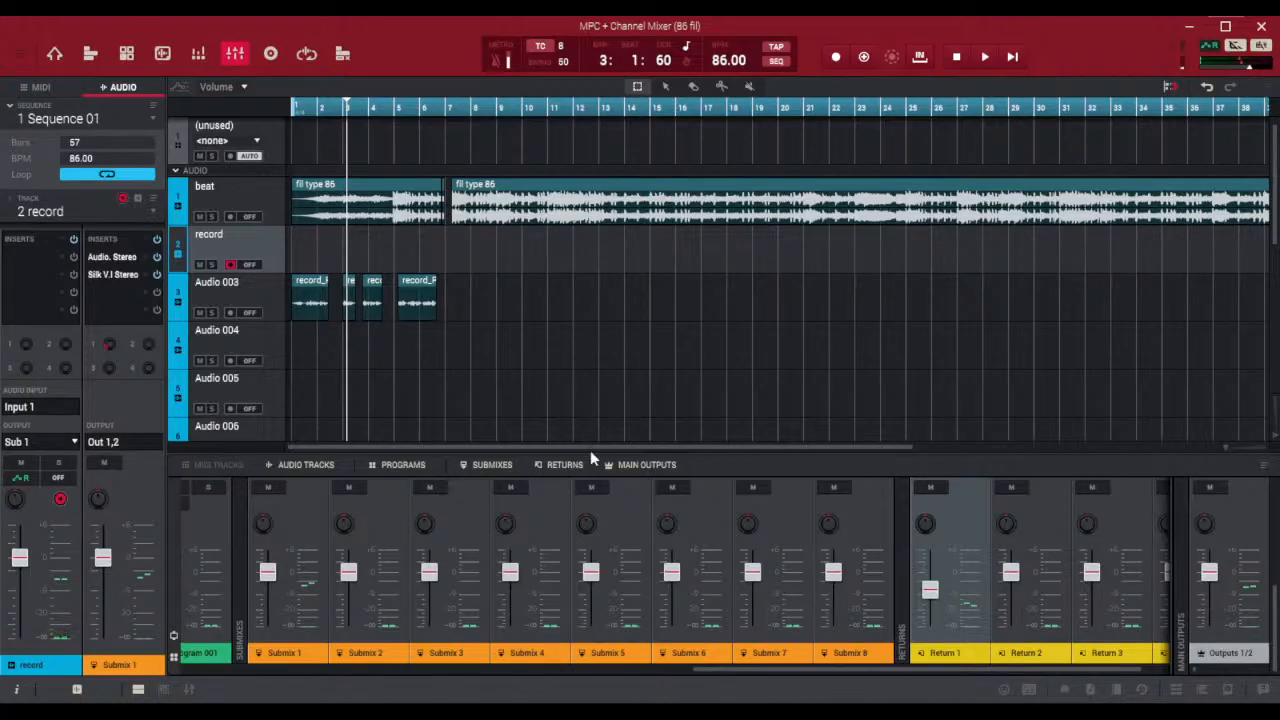
Expand the channel mixer over the whole arrangement area and hide the program channels
left_click_drag(591, 453, 631, 70)
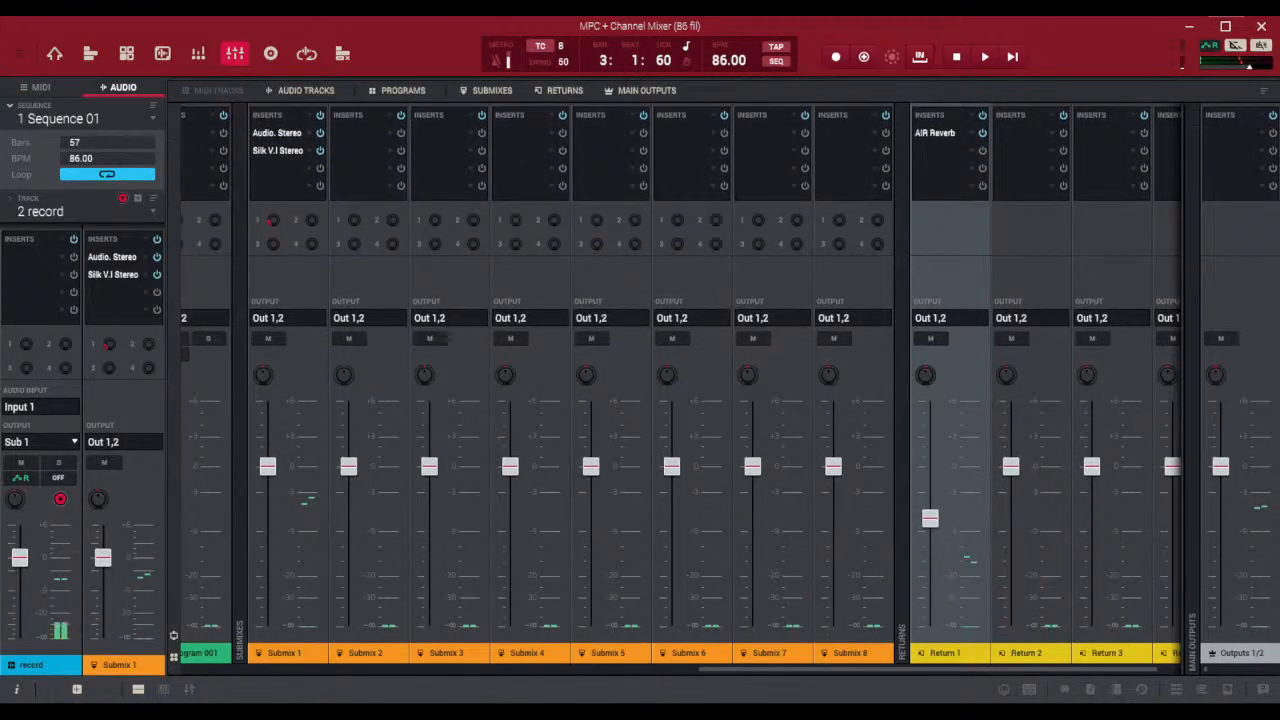
left_click_drag(806, 669, 343, 669)
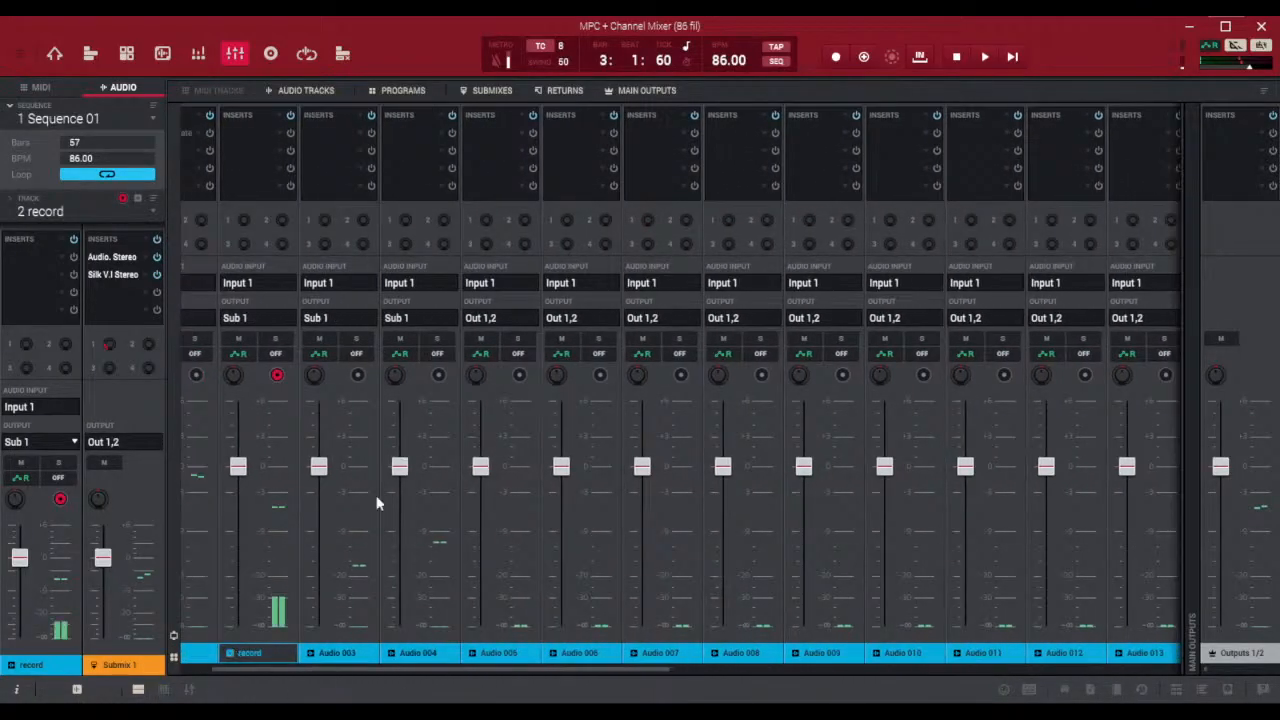
left_click(390, 91)
left_click_drag(551, 670, 1135, 685)
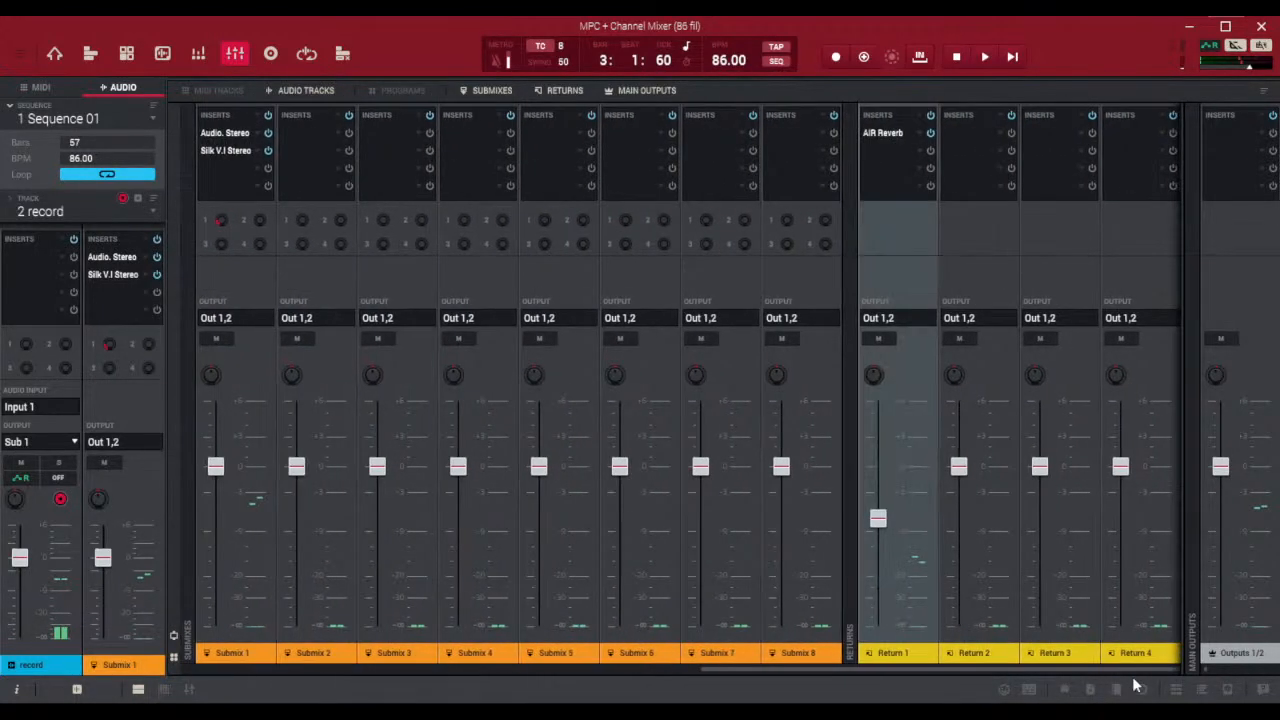
Widen the main outputs section beside the audio track channels until Outputs 1/2 and 3/4 are fully shown
left_click_drag(1036, 672, 434, 689)
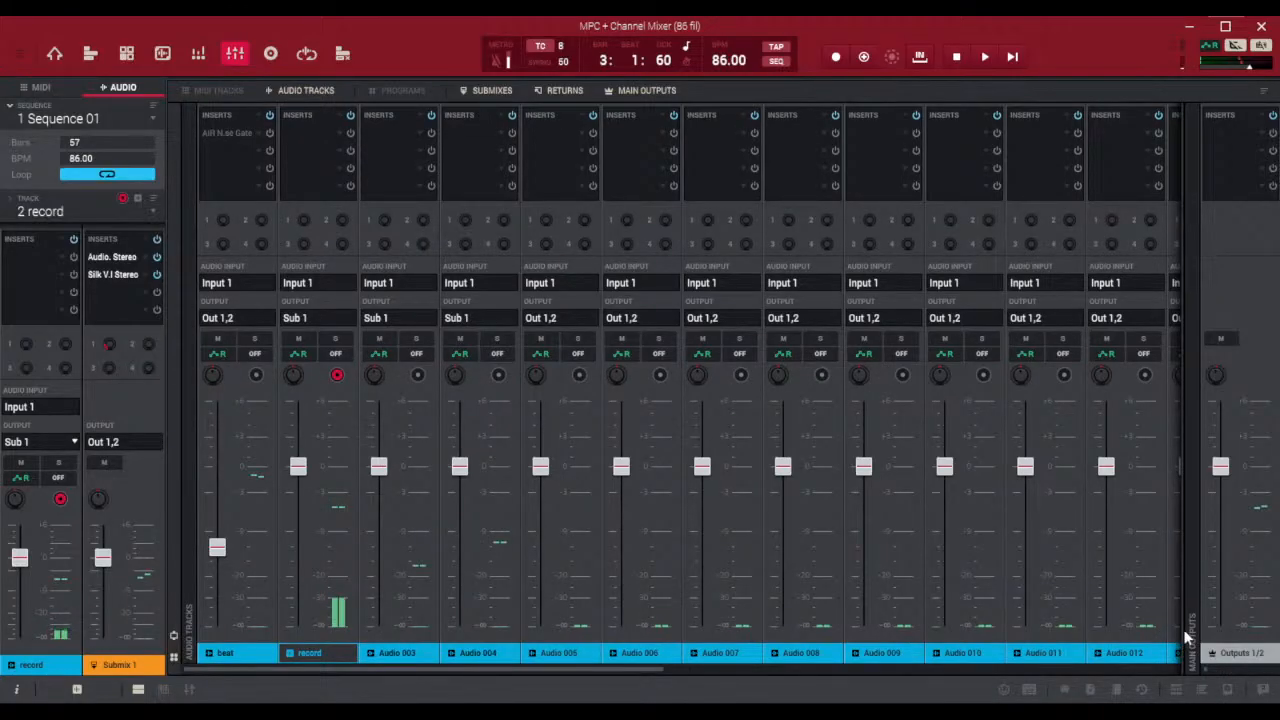
left_click_drag(1183, 630, 8, 664)
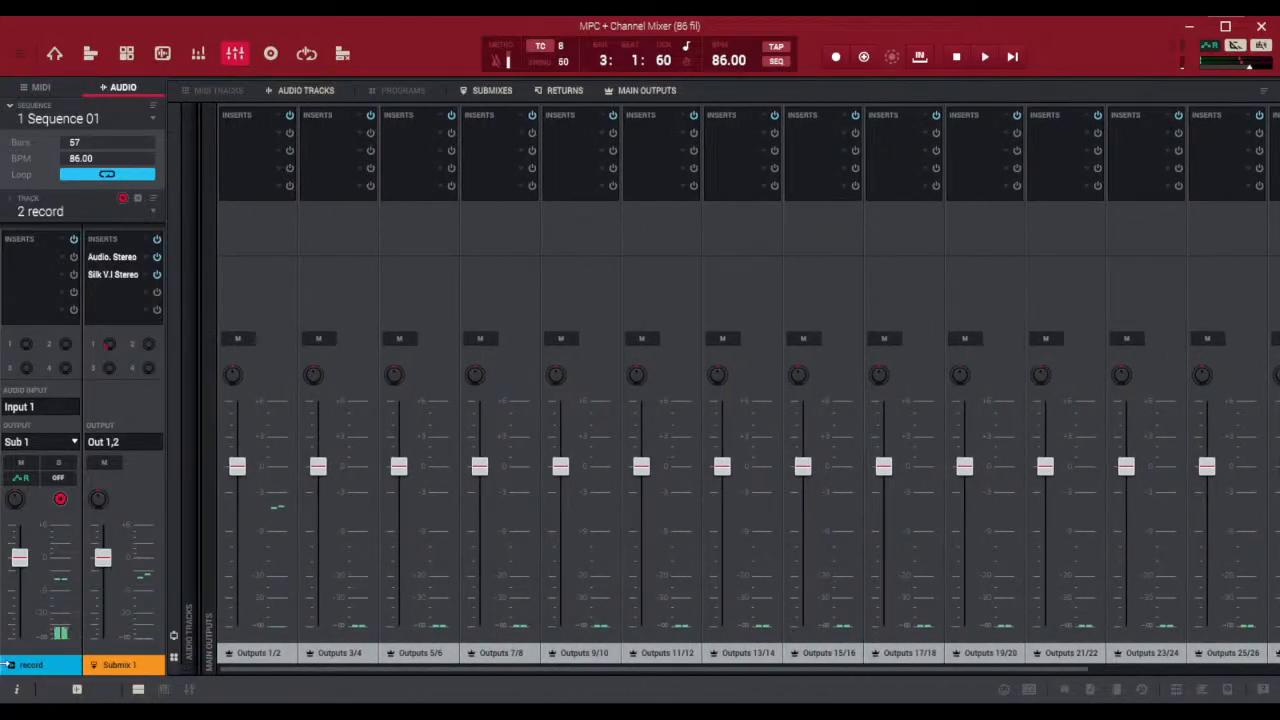
left_click_drag(8, 664, 1074, 586)
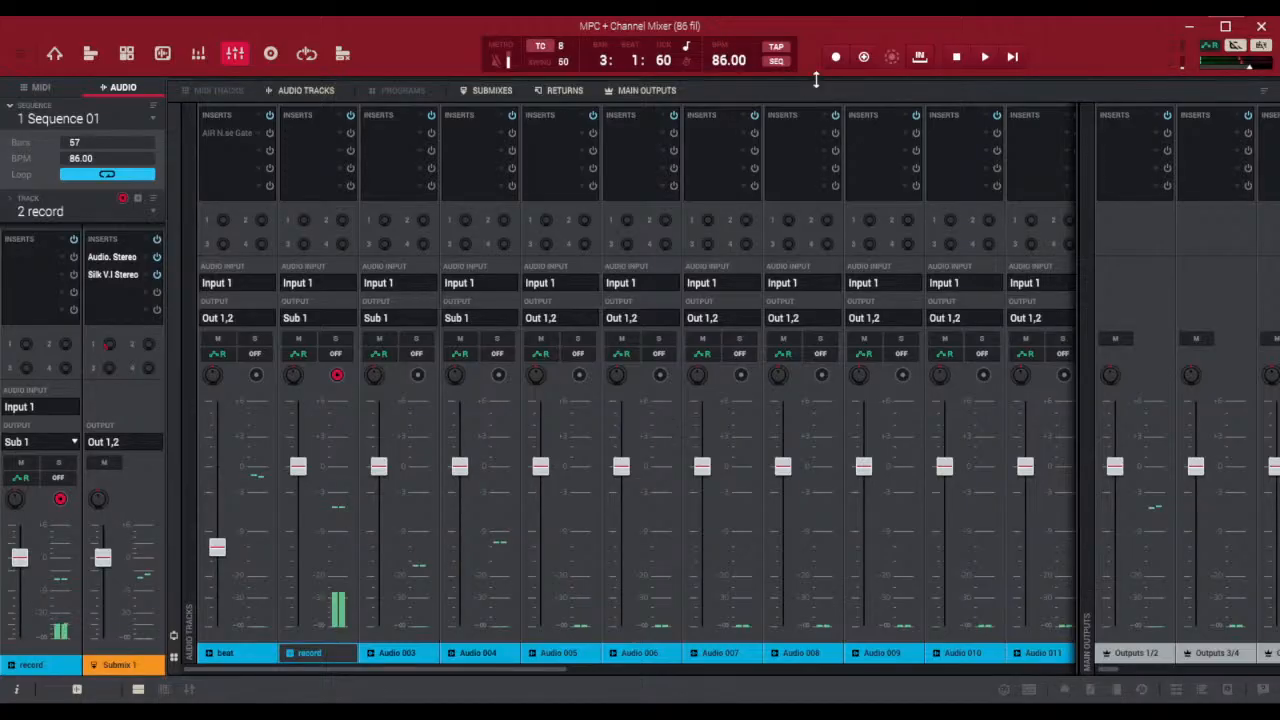
Resize the arrangement area to show audio tracks 1 to 5 above a shorter channel mixer, and save the project
left_click_drag(814, 80, 877, 568)
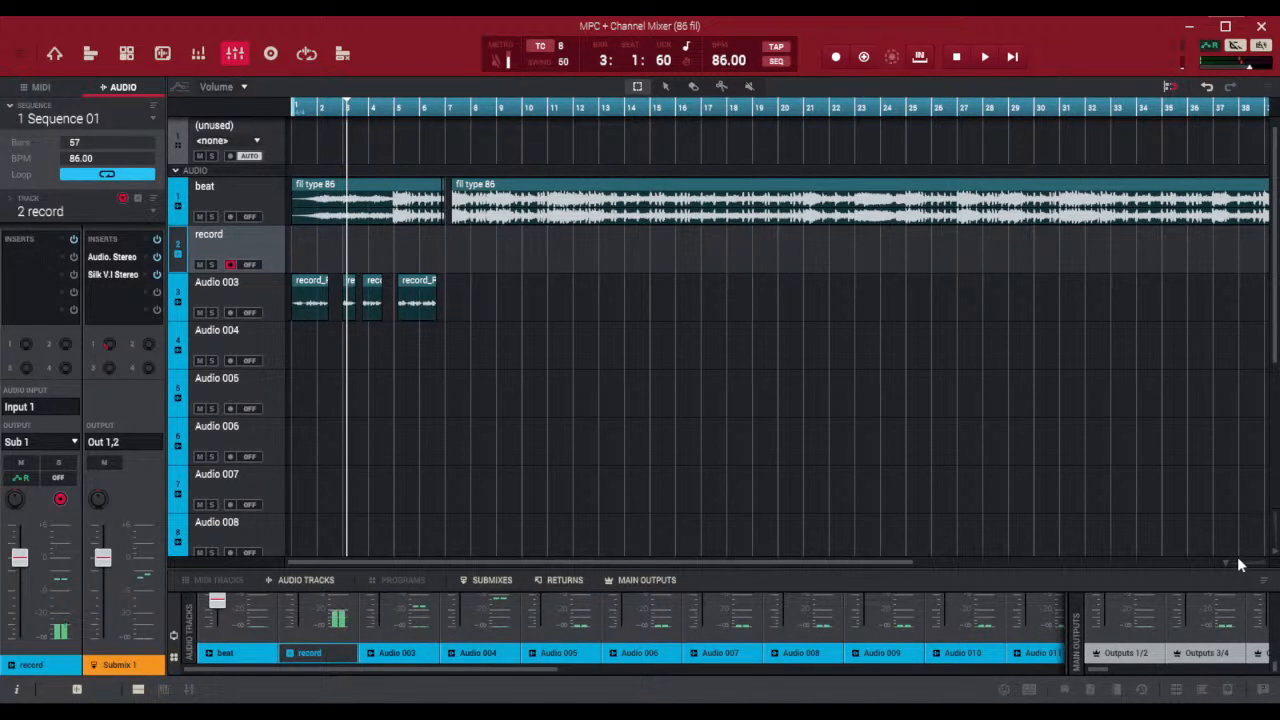
left_click_drag(789, 561, 692, 558)
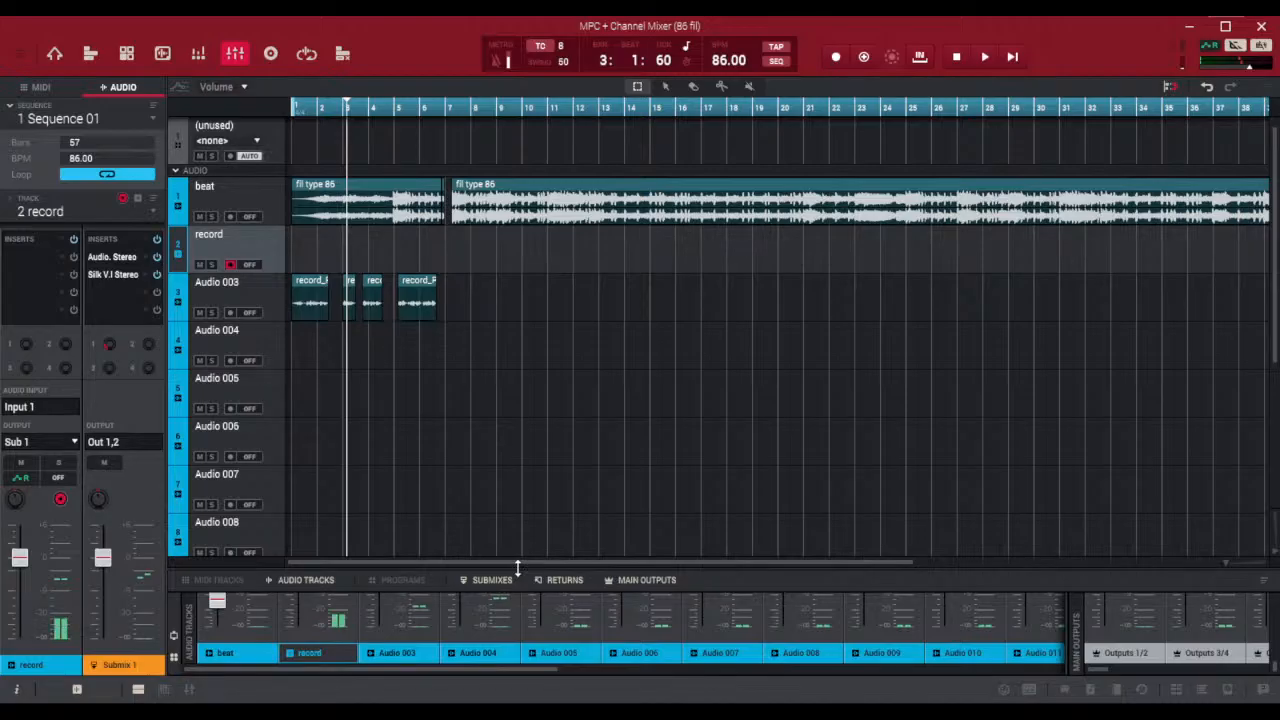
left_click_drag(518, 569, 511, 434)
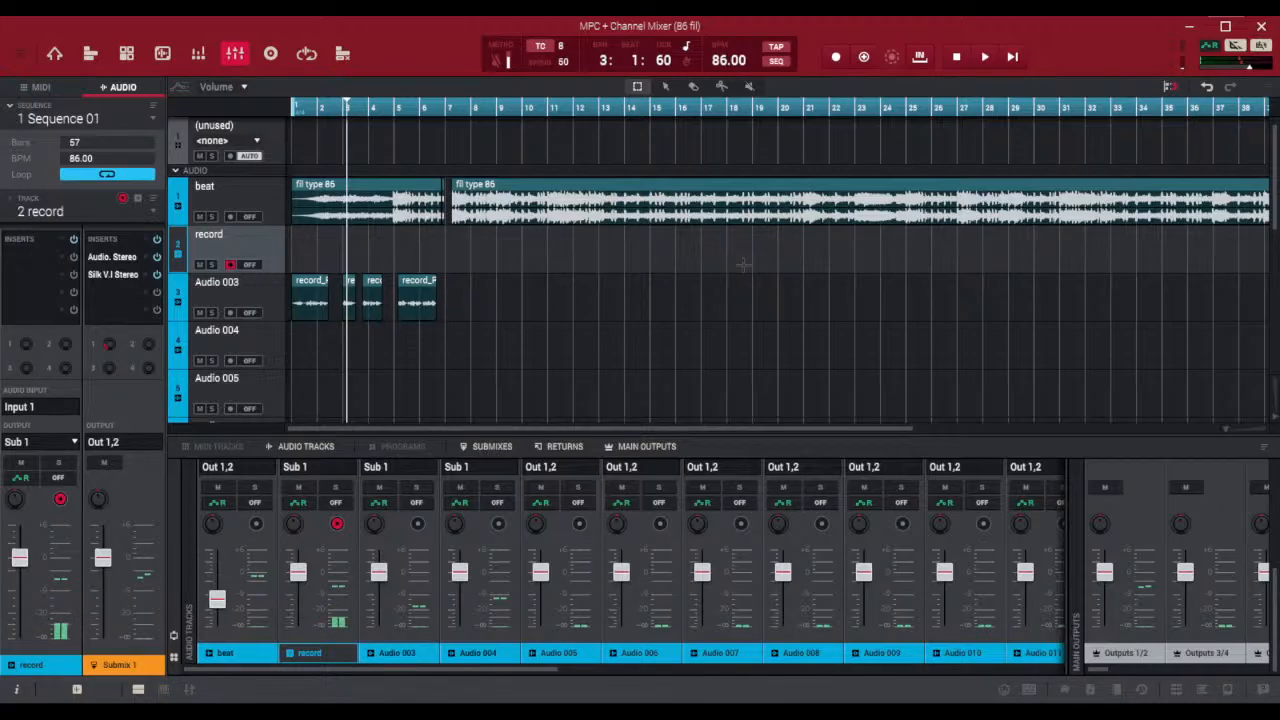
key("ctrl+s")
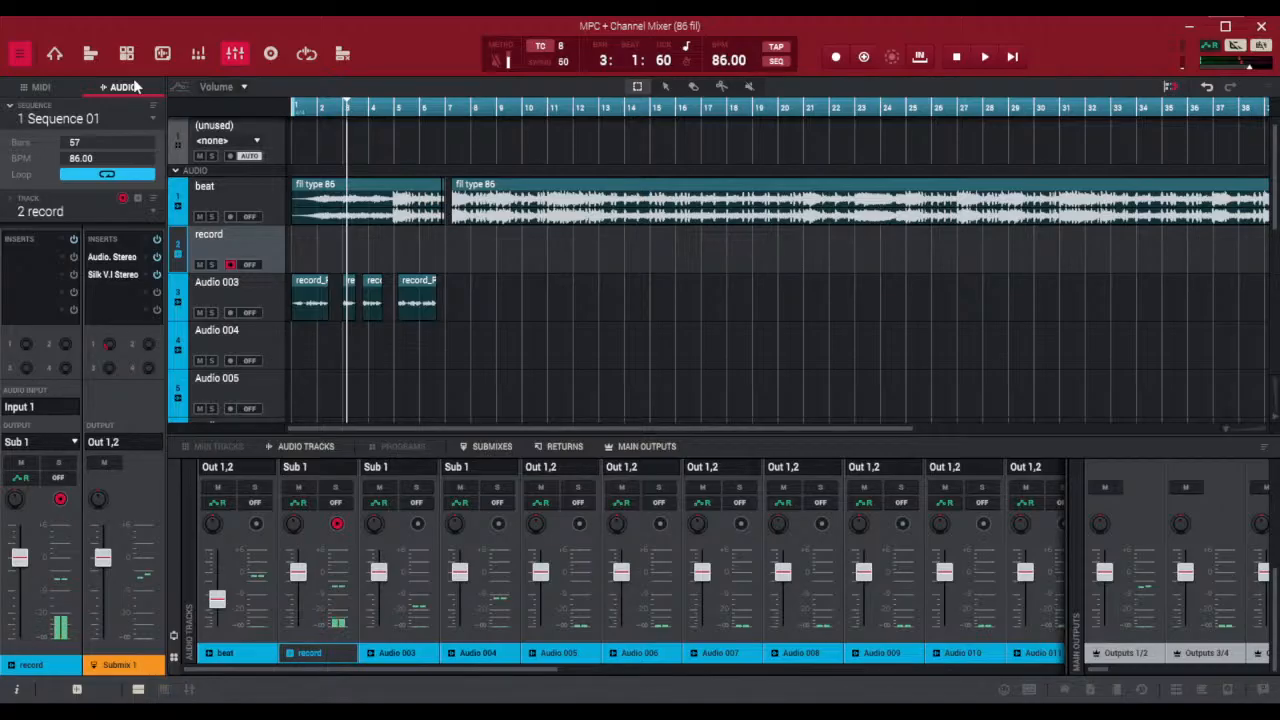
Create a new project, saving the changes made to 86 fil, and show its audio track in Track View
key("ctrl+n")
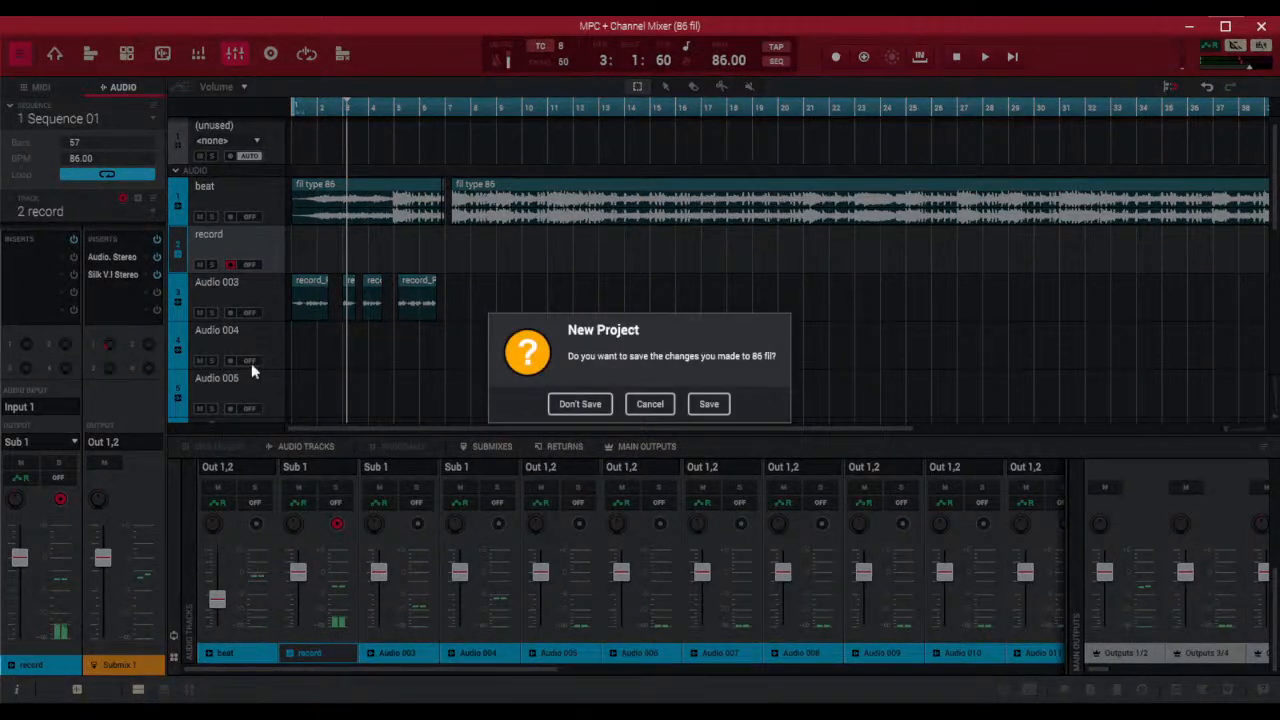
left_click(708, 404)
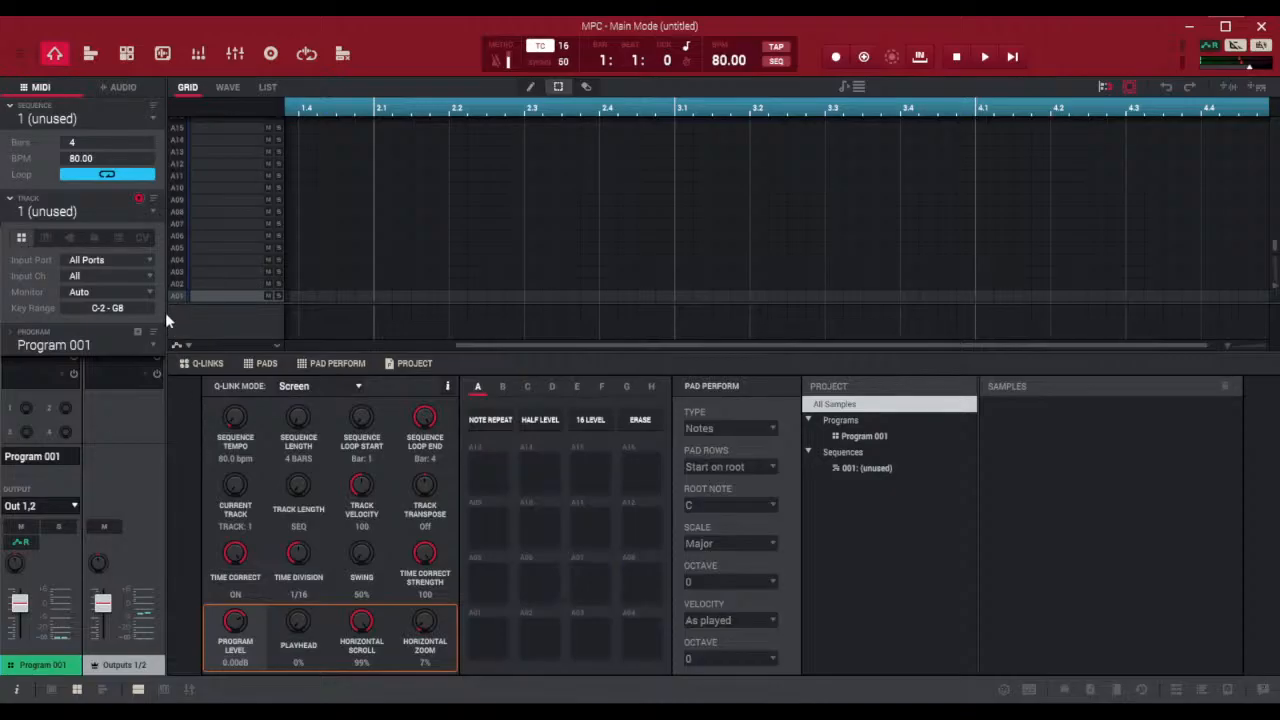
left_click(117, 88)
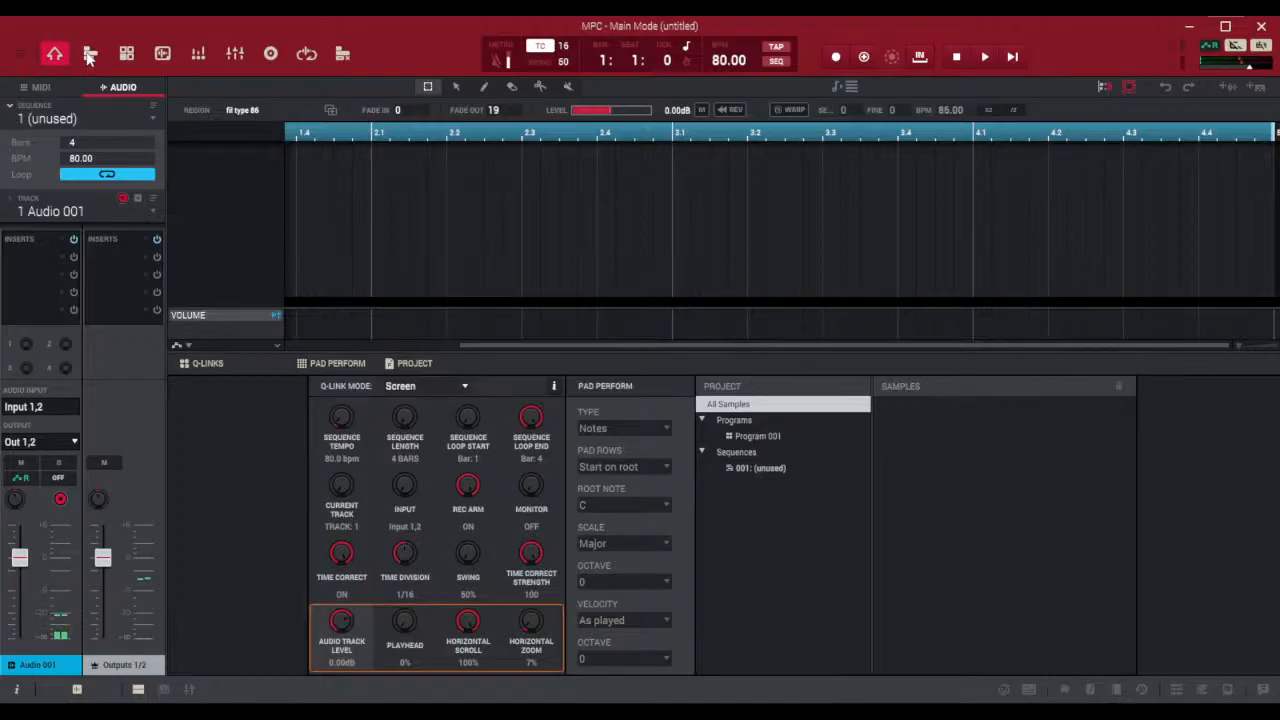
left_click(89, 54)
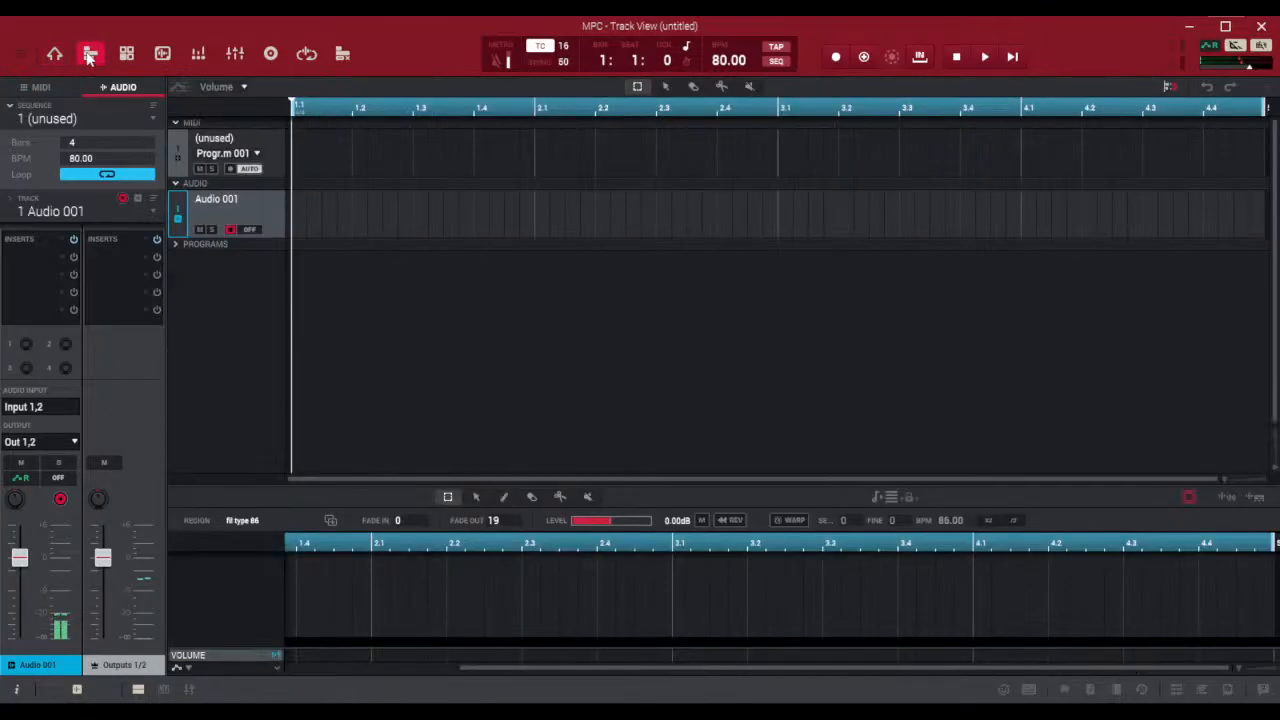
Add seven more audio tracks to the sequence, up to Audio 008
left_click(137, 199)
left_click(137, 199)
left_click(137, 199)
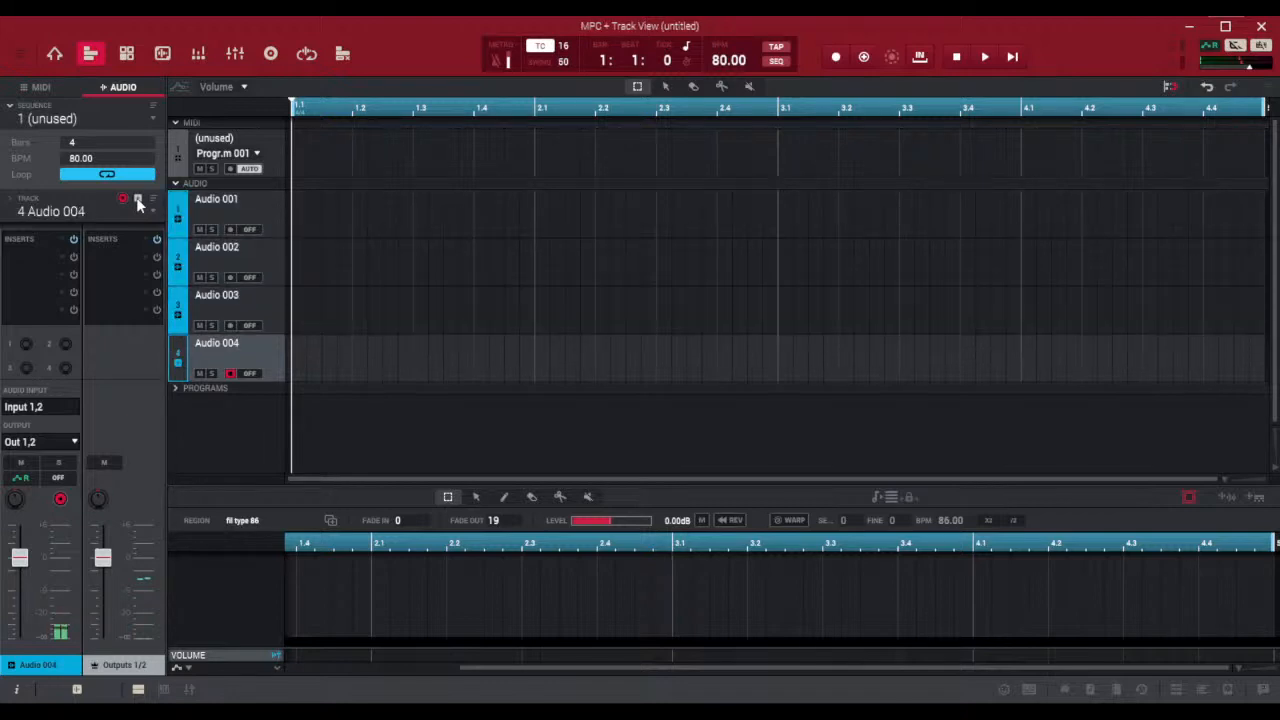
left_click(137, 199)
left_click(137, 199)
left_click(137, 199)
left_click(137, 199)
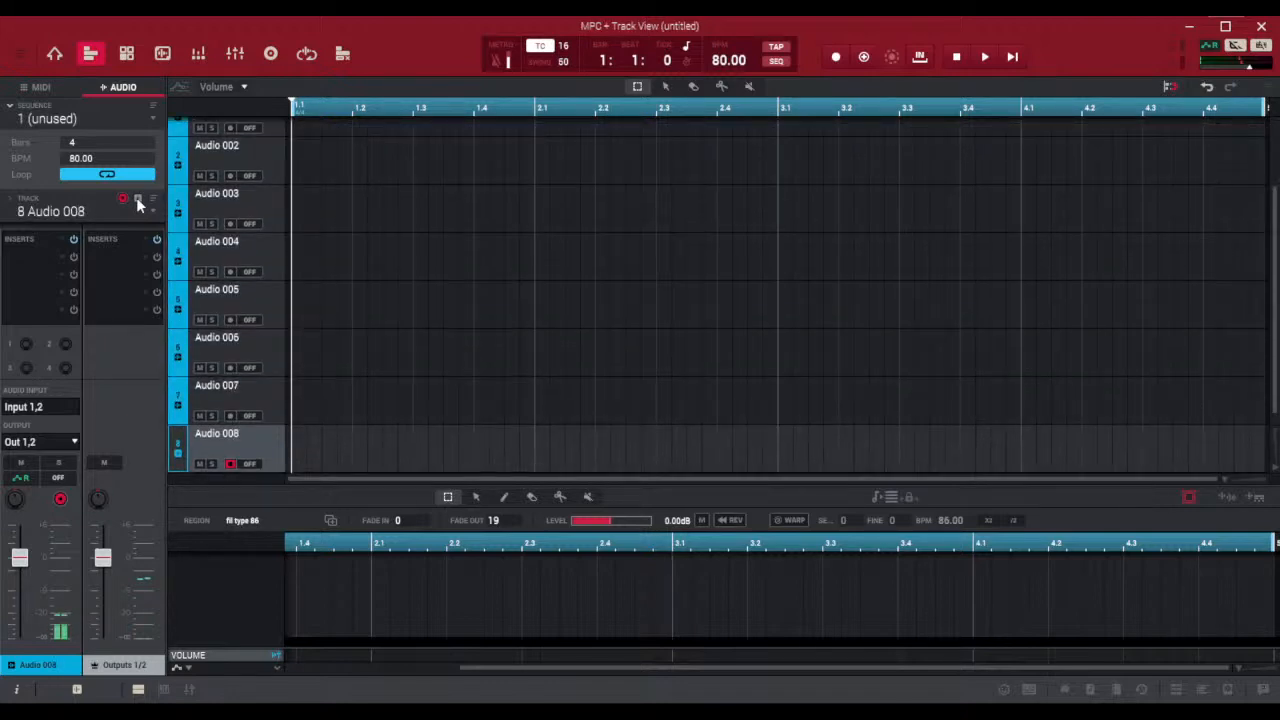
scroll(230, 390, "up", 3)
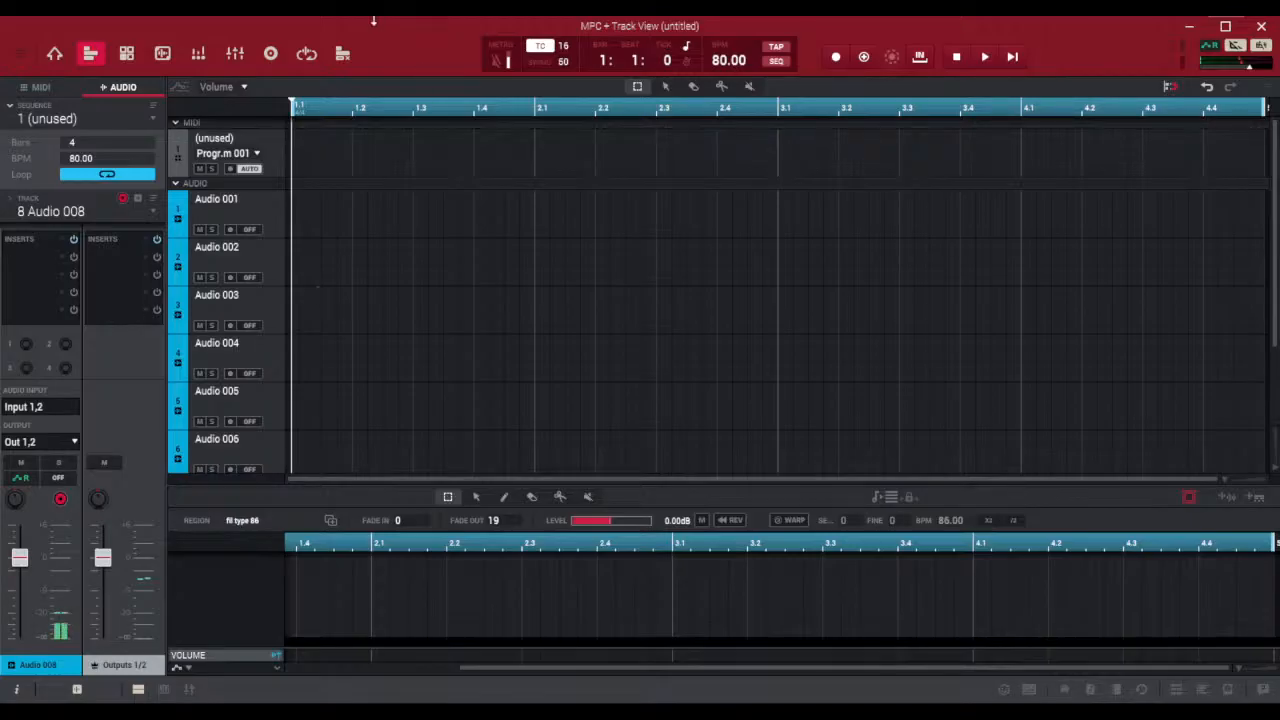
Show the channel mixer at a larger height and narrow the main outputs section to leave room for the submixes
left_click(235, 55)
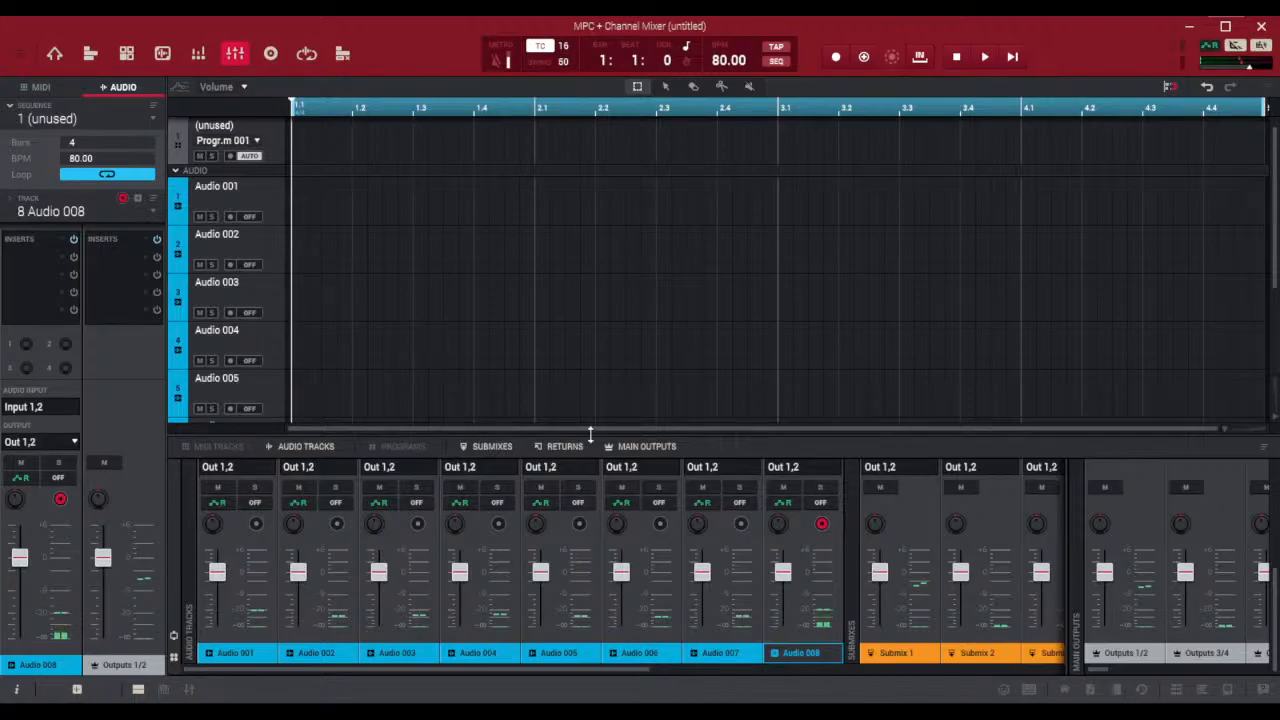
left_click_drag(596, 434, 569, 234)
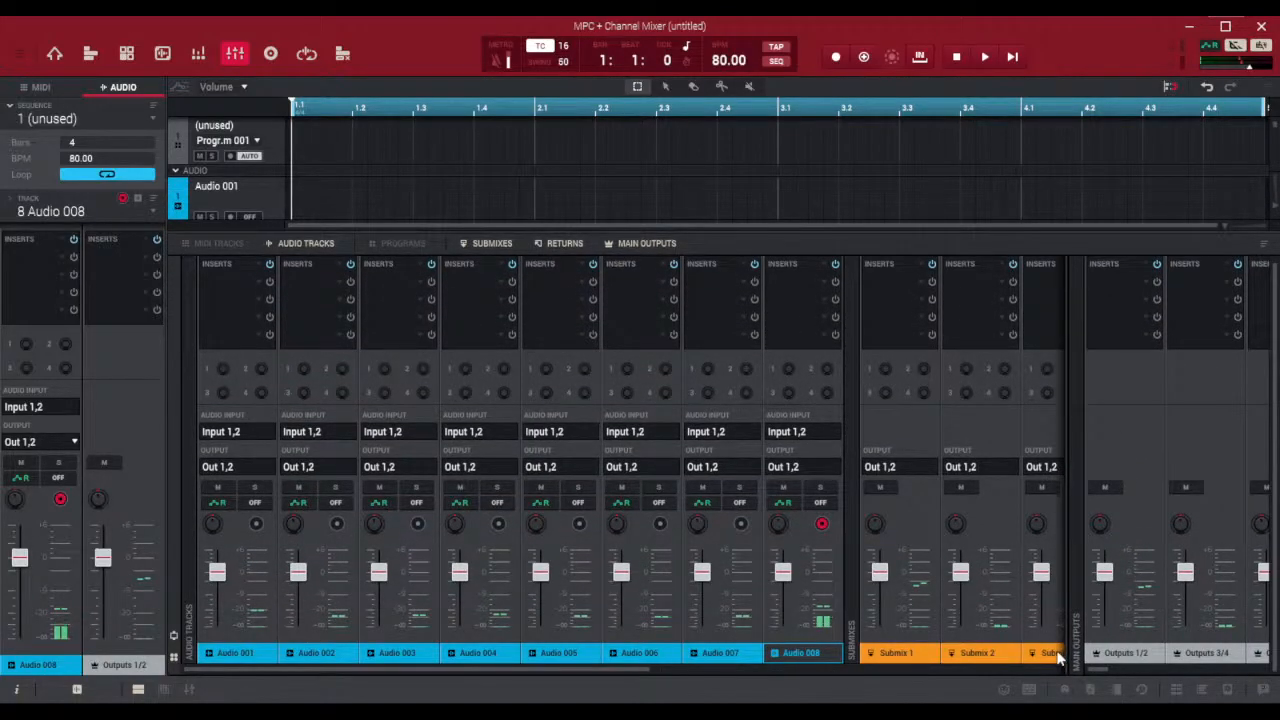
left_click_drag(1071, 597, 1180, 585)
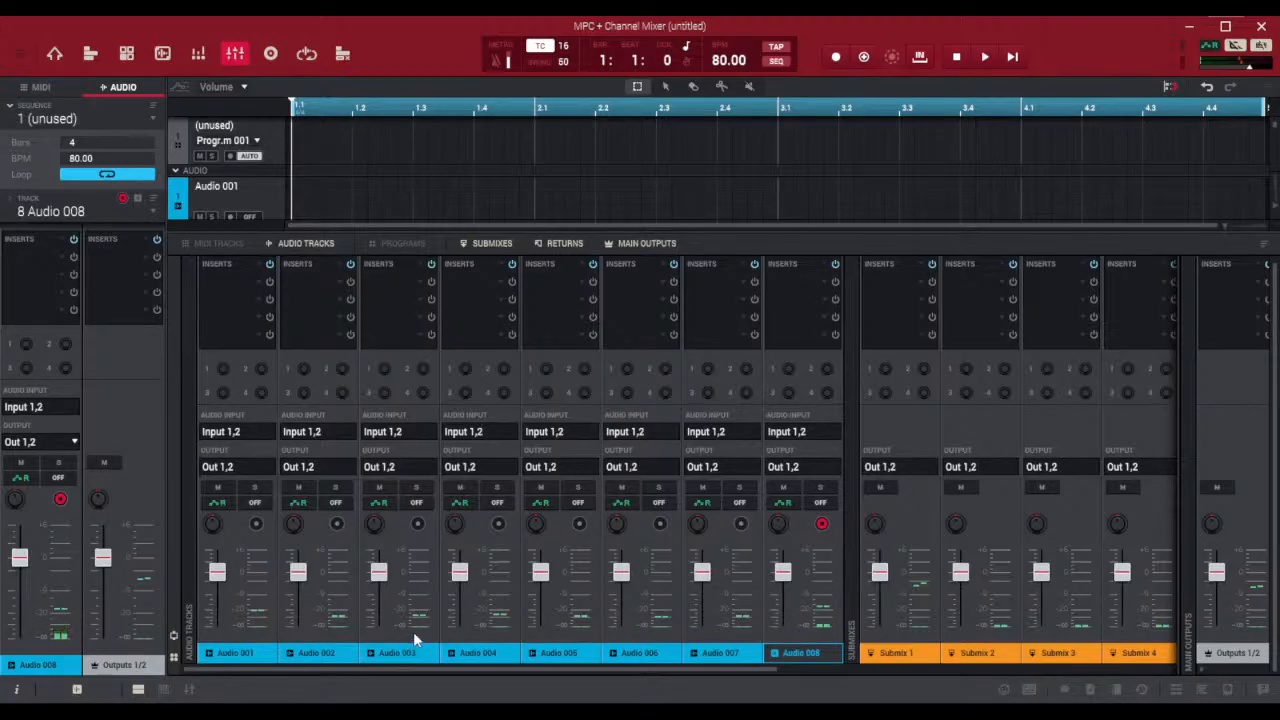
Disarm recording on Audio 008, and switch record arm on Audio 001 on and back off
left_click(819, 525)
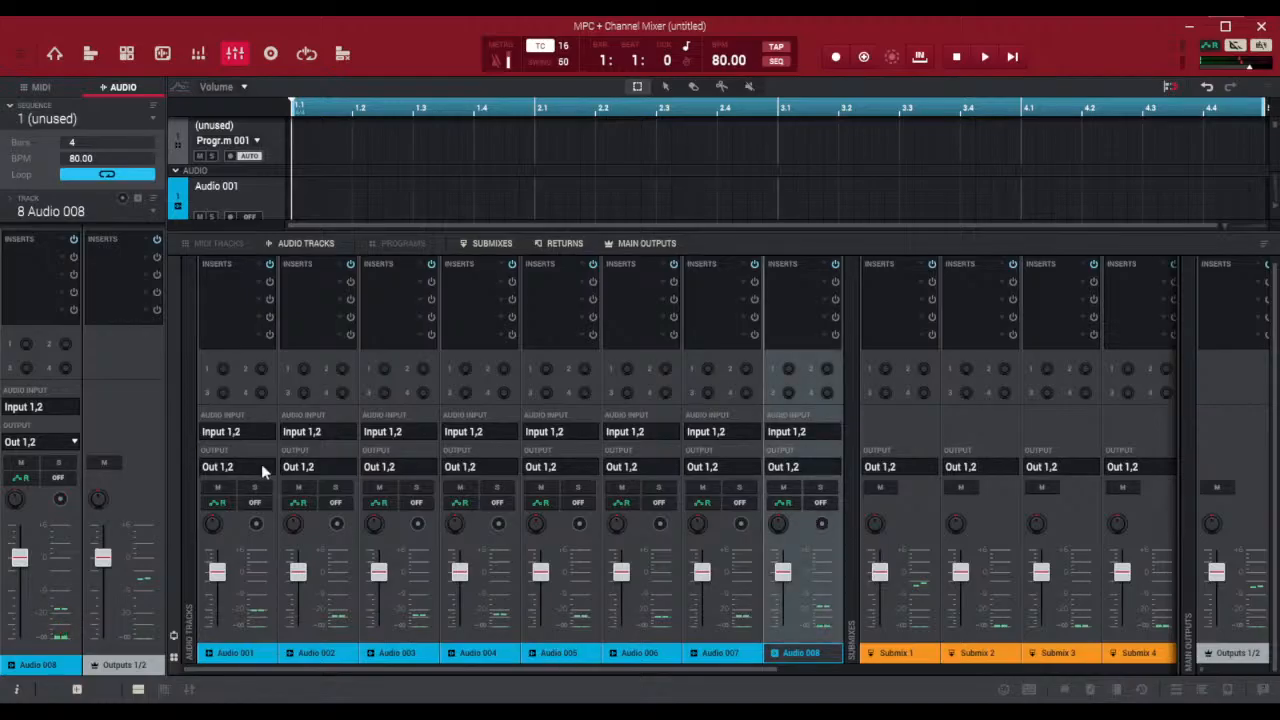
left_click(257, 524)
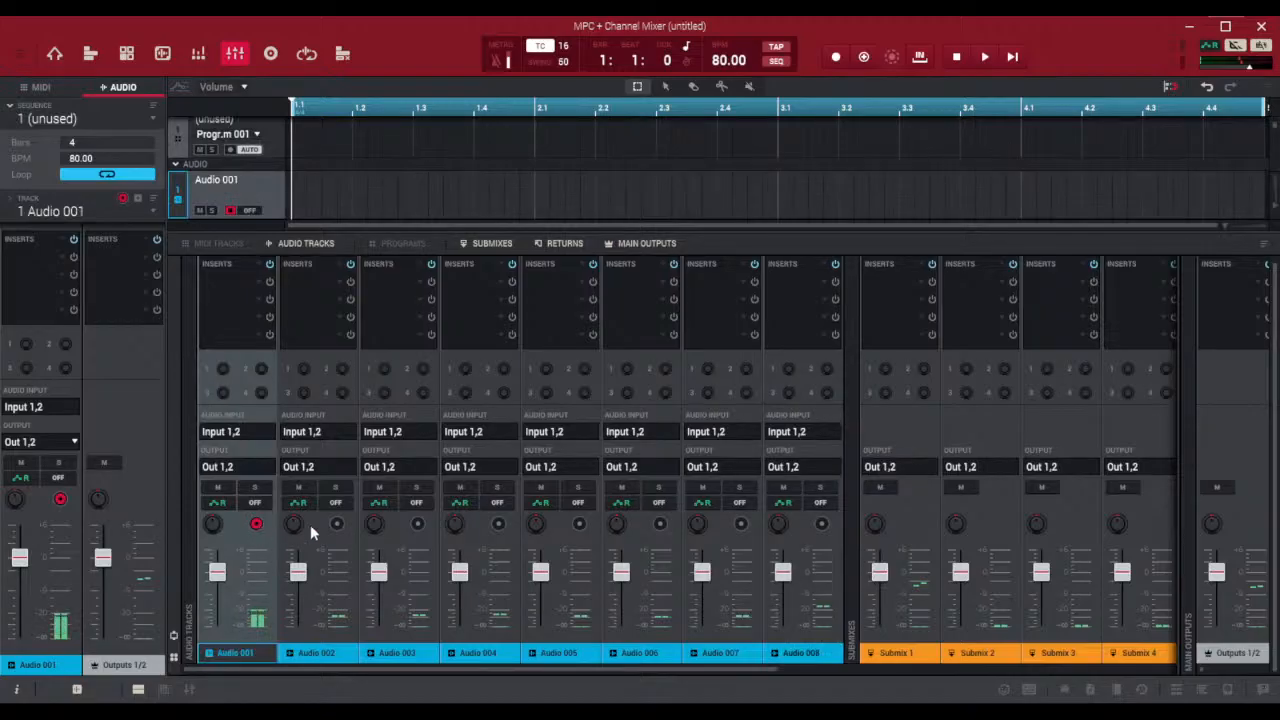
left_click(256, 524)
Try lowering the faders of the selected channels Audio 001 through Audio 008 together, and undo the fader changes
left_click(795, 629, "shift")
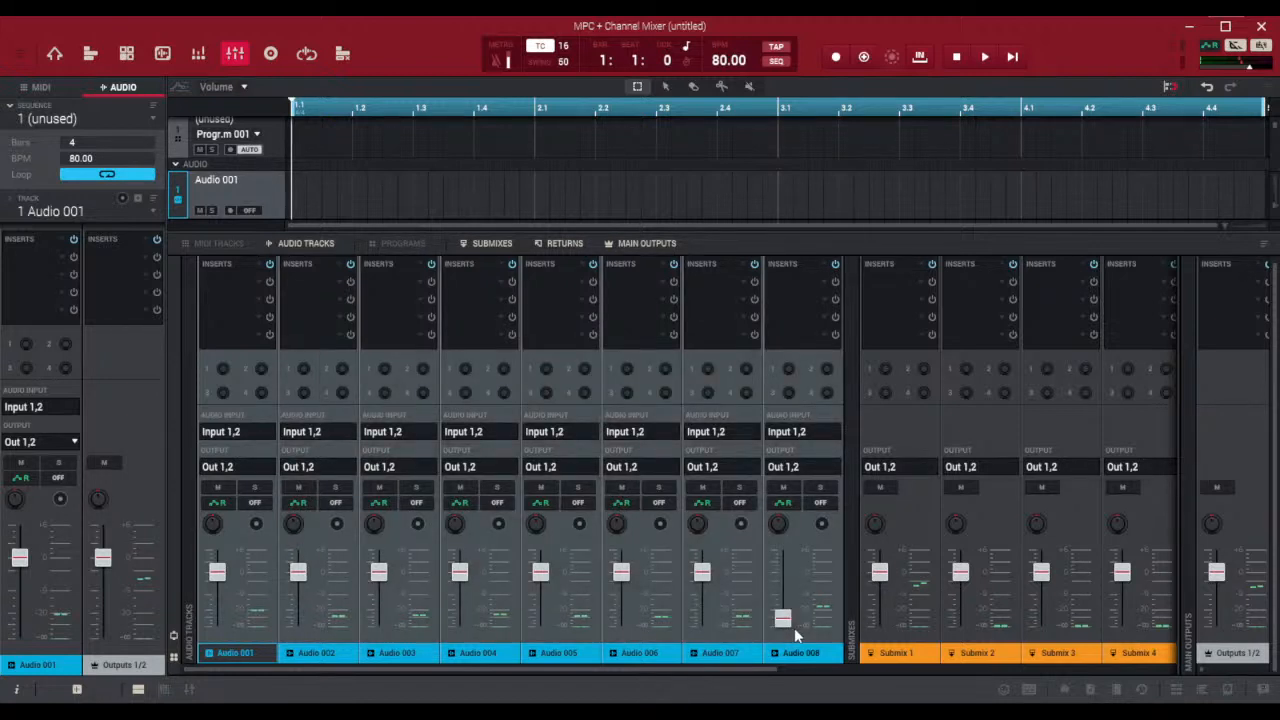
left_click(234, 632)
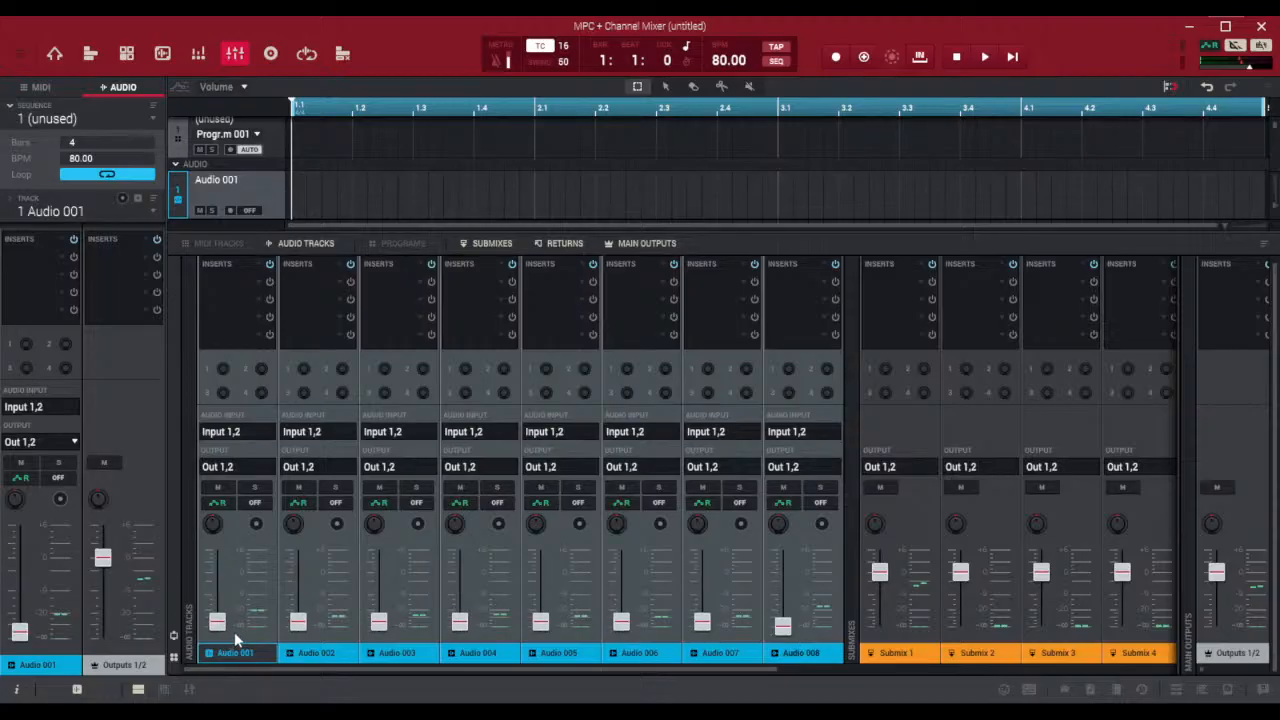
left_click(1207, 88)
left_click(1207, 88)
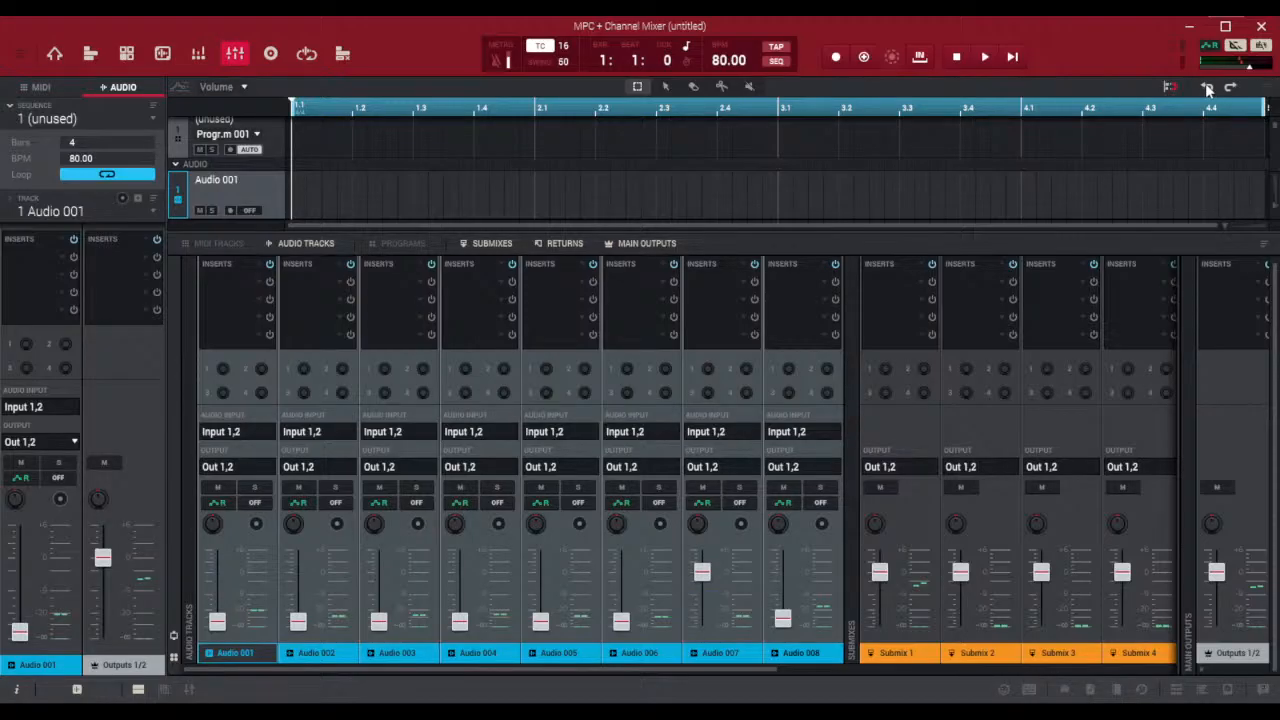
left_click(1207, 88)
left_click(1207, 88)
left_click(1207, 88)
left_click(1207, 88)
left_click(1207, 88)
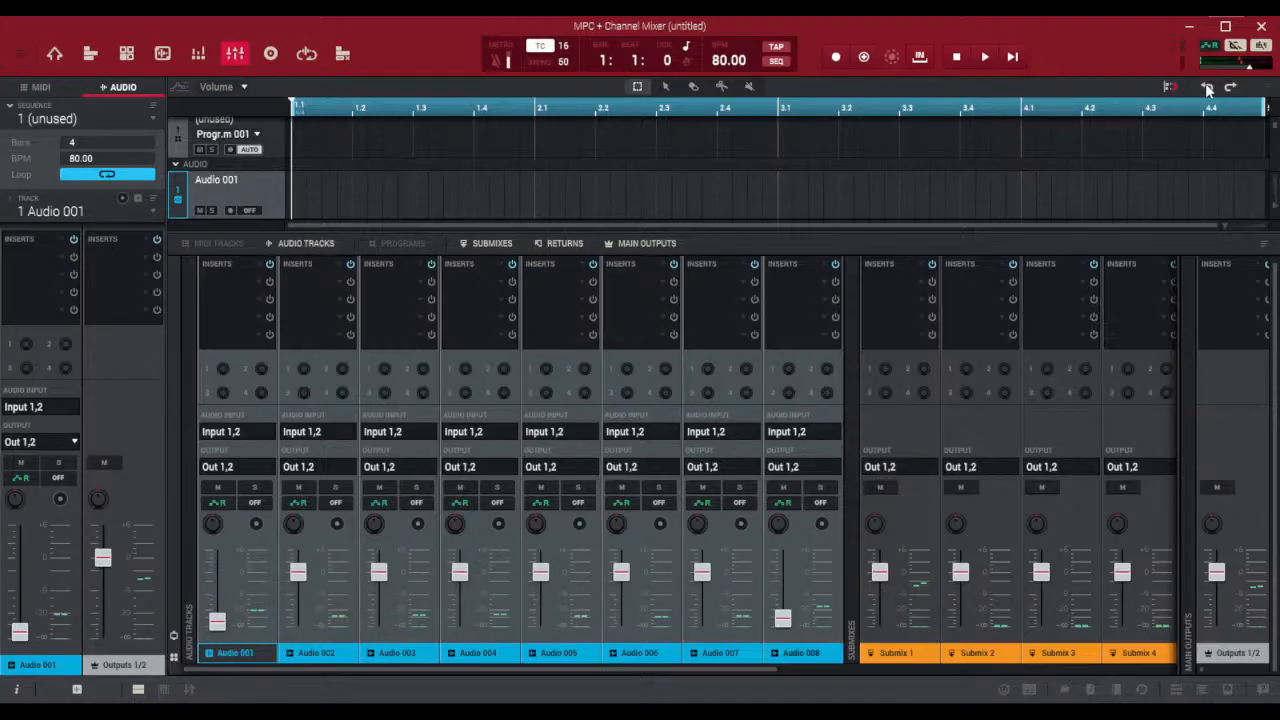
left_click(1207, 88)
left_click(1207, 88)
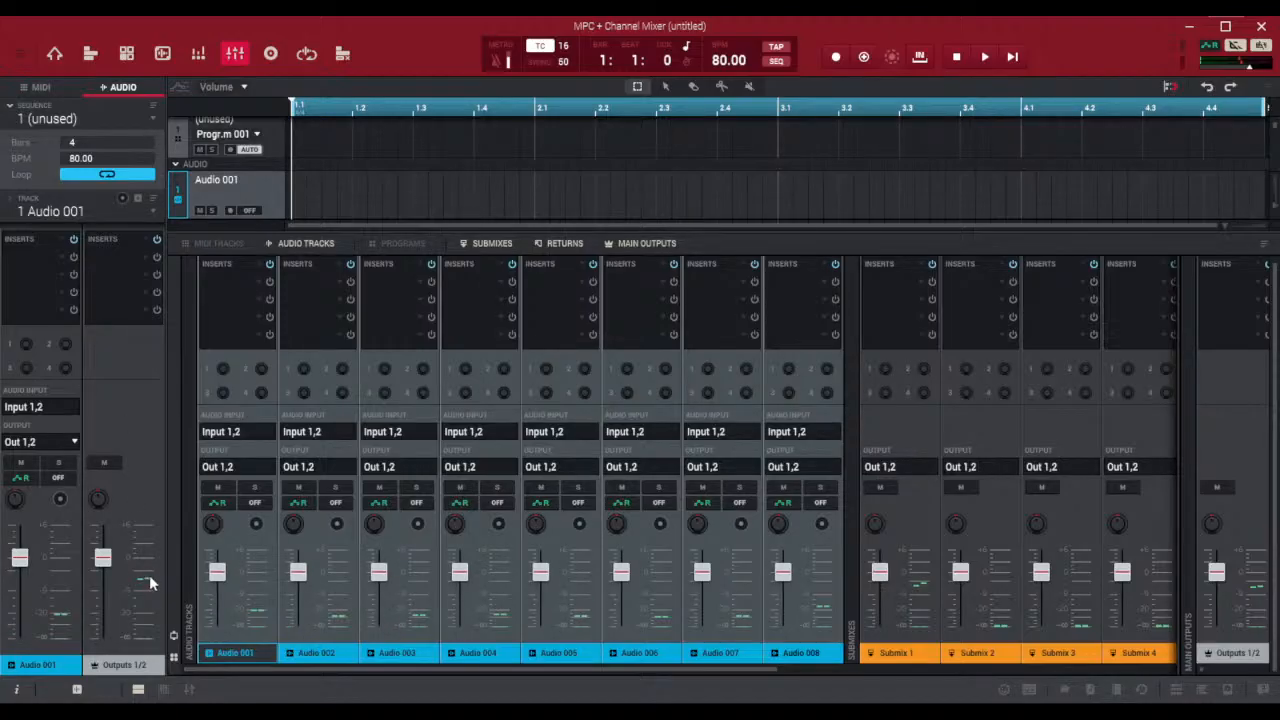
Try lowering the faders of all eight selected audio channels, and of Audio 001 alone, undoing each change
left_click(226, 629)
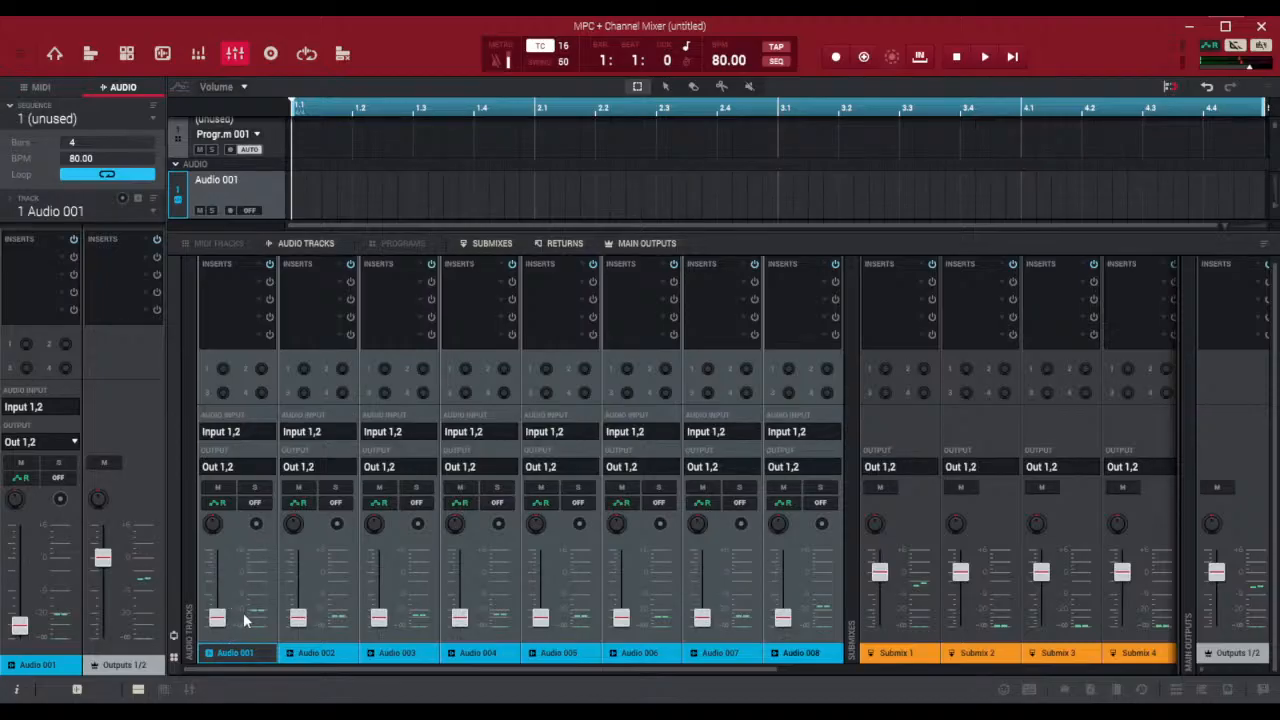
left_click(1205, 88)
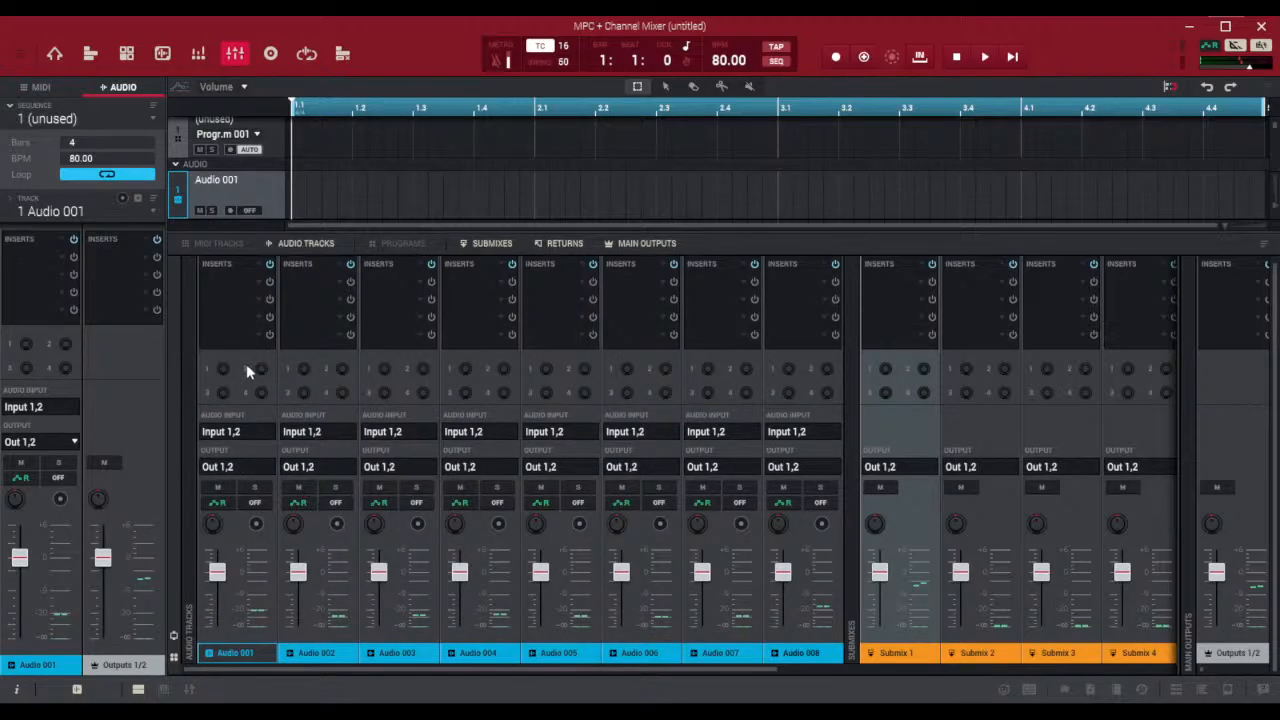
left_click_drag(220, 572, 226, 629)
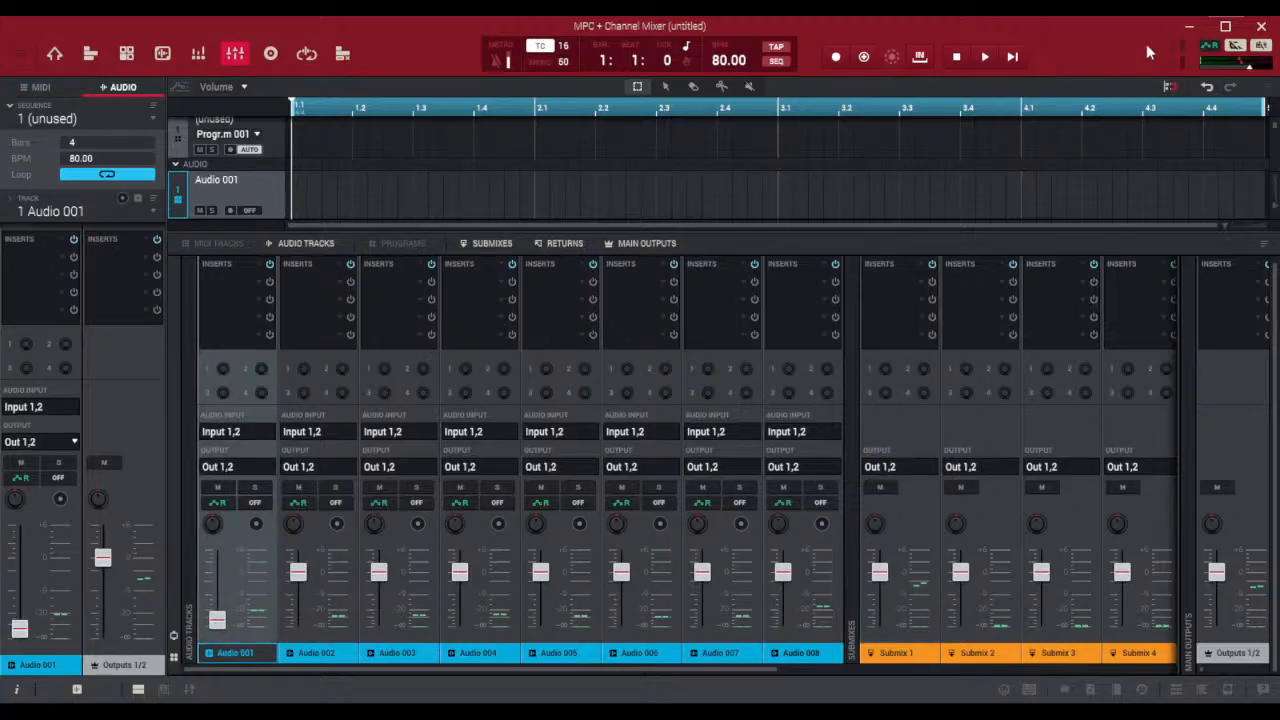
left_click(1206, 87)
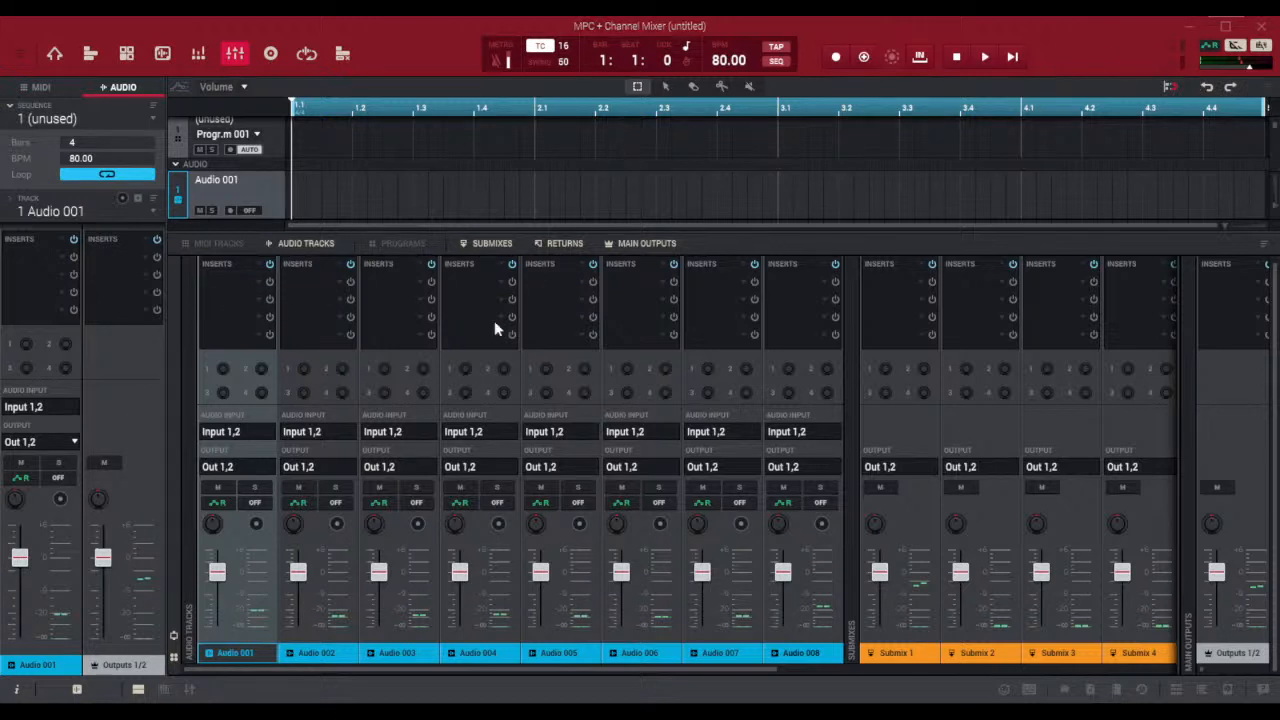
Route the outputs of all eight audio tracks to Sub 1 together, and return Audio 001's output to Out 1,2
left_click(454, 452)
left_click(807, 385, "shift")
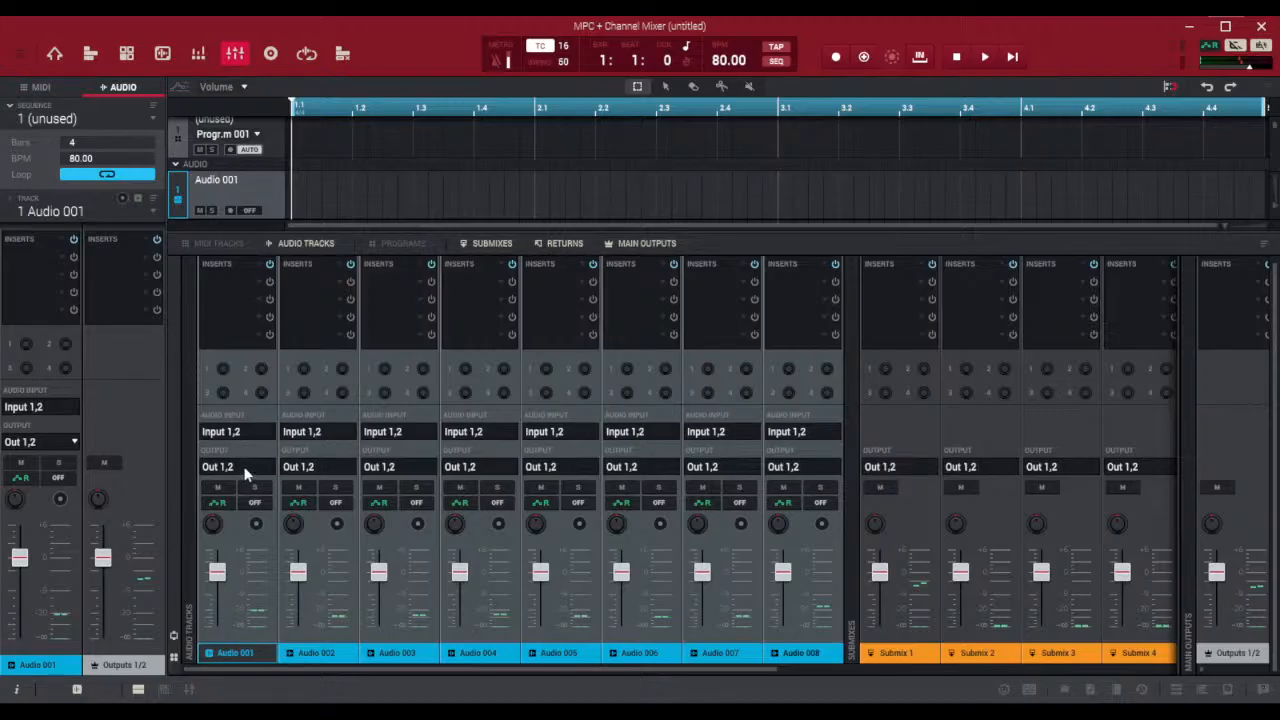
left_click(337, 351)
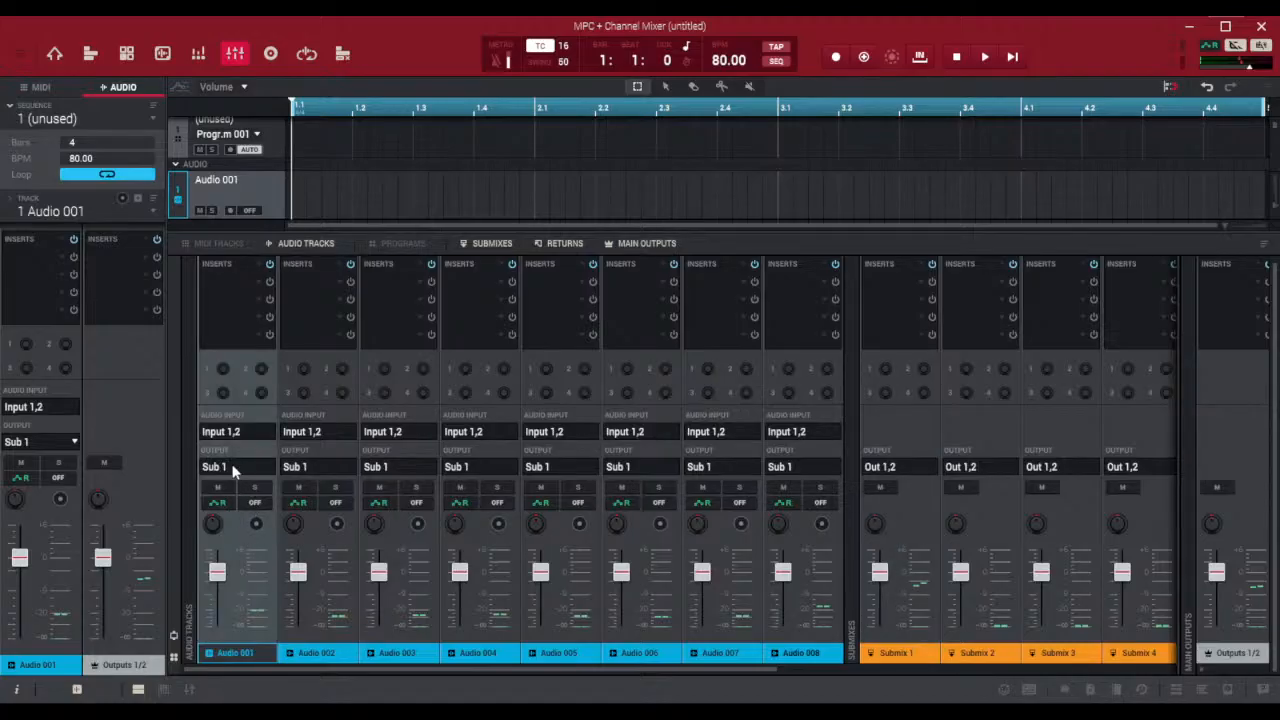
left_click(353, 202)
Reduce the height of the channel mixer so that more of the audio track list shows
left_click_drag(617, 230, 619, 474)
scroll(628, 340, "down", 2)
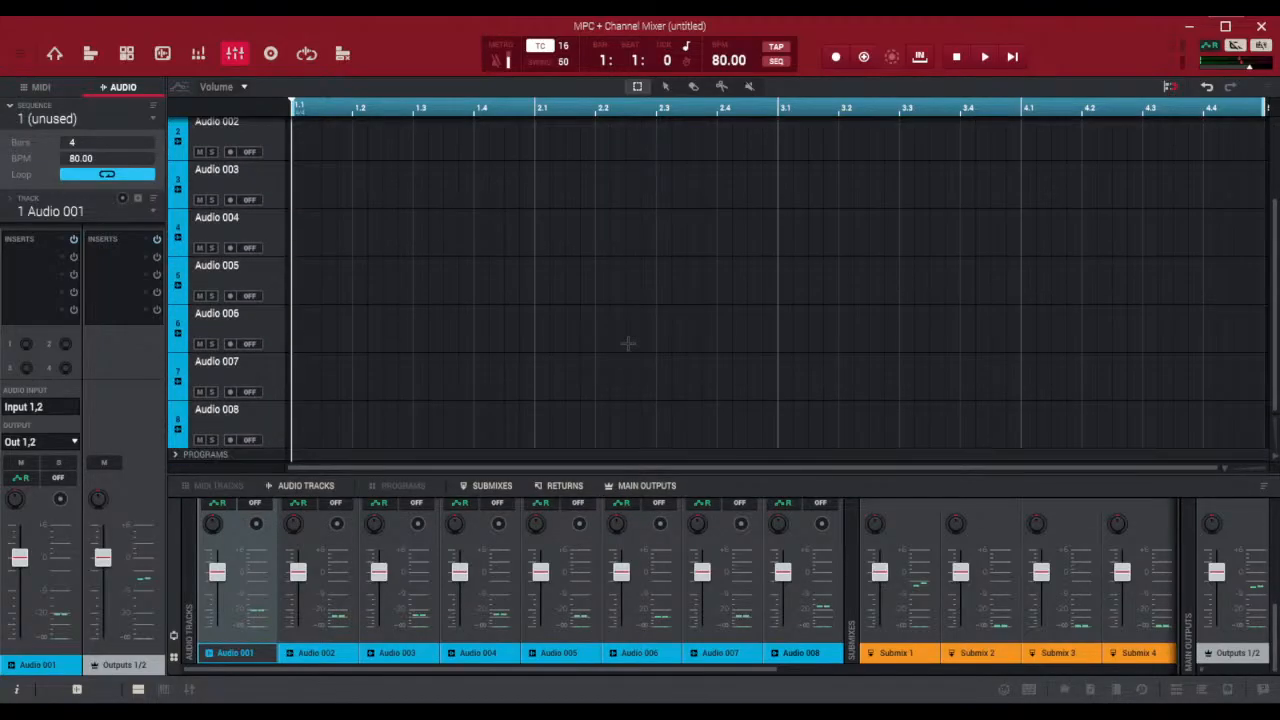
scroll(628, 343, "up", 3)
scroll(628, 343, "down", 3)
Show the file browser and look through the WAV files in the beats folder
left_click(1229, 690)
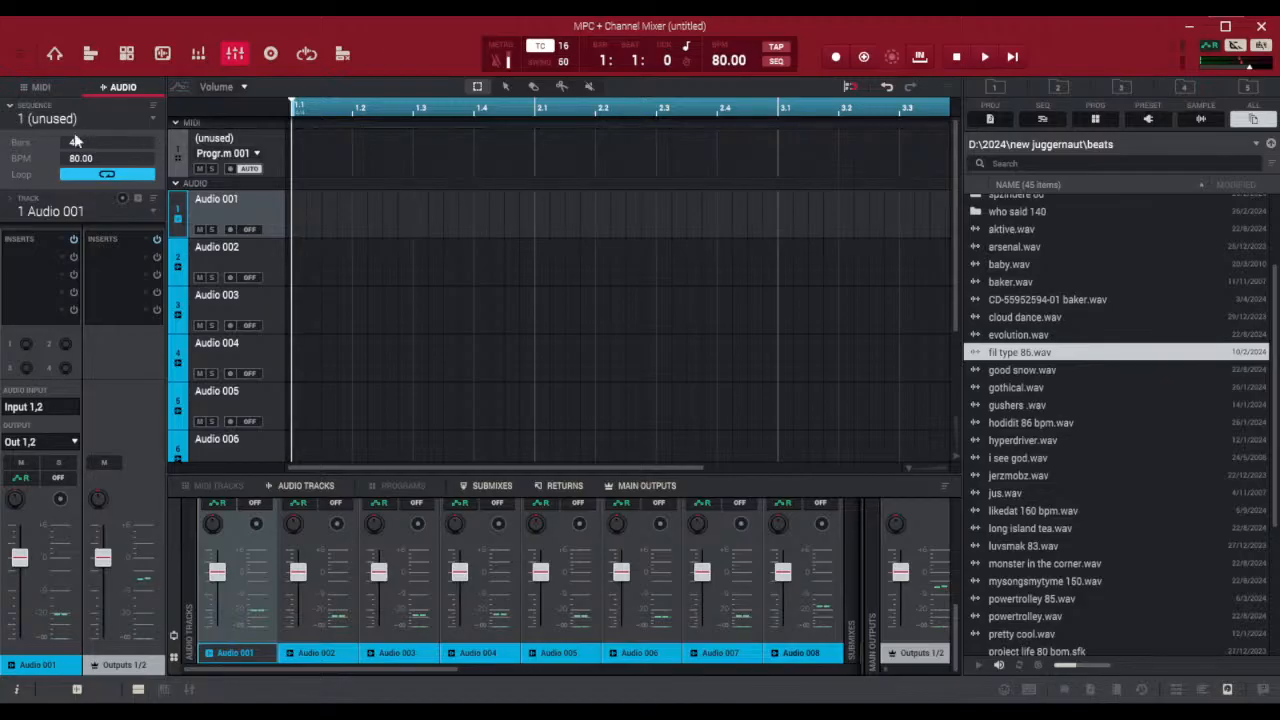
left_click(1002, 391)
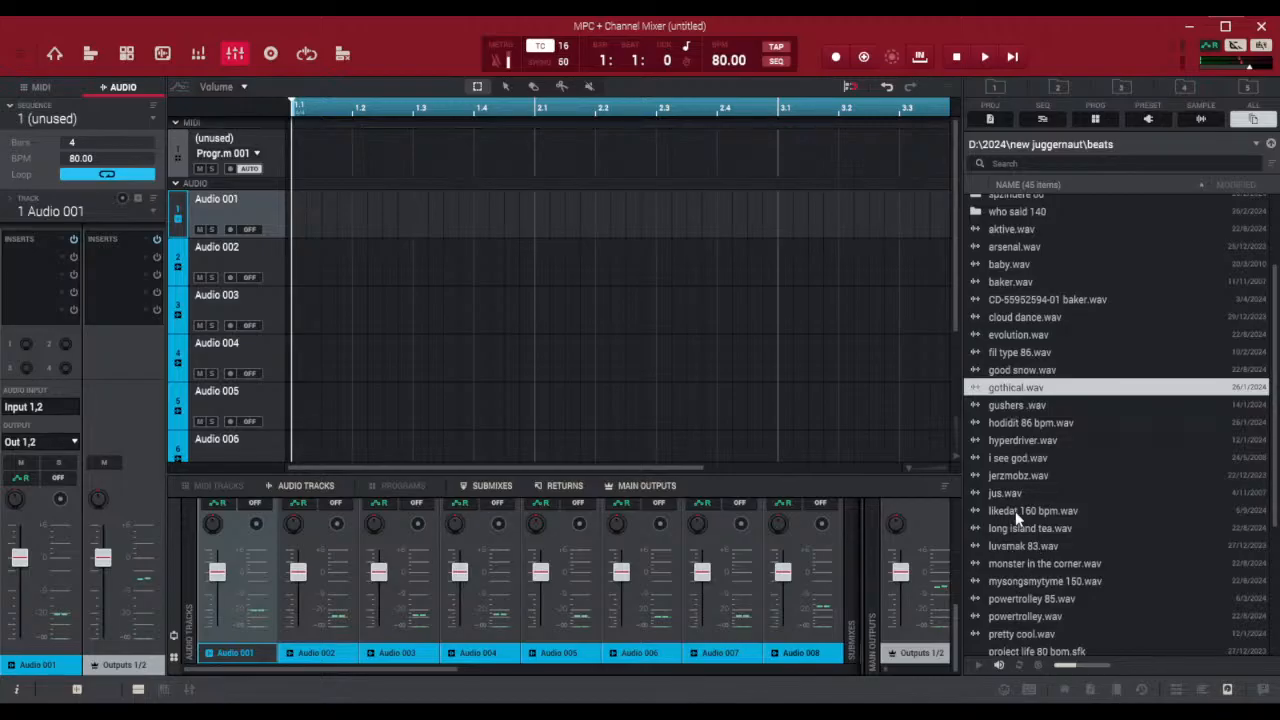
scroll(1013, 576, "down", 3)
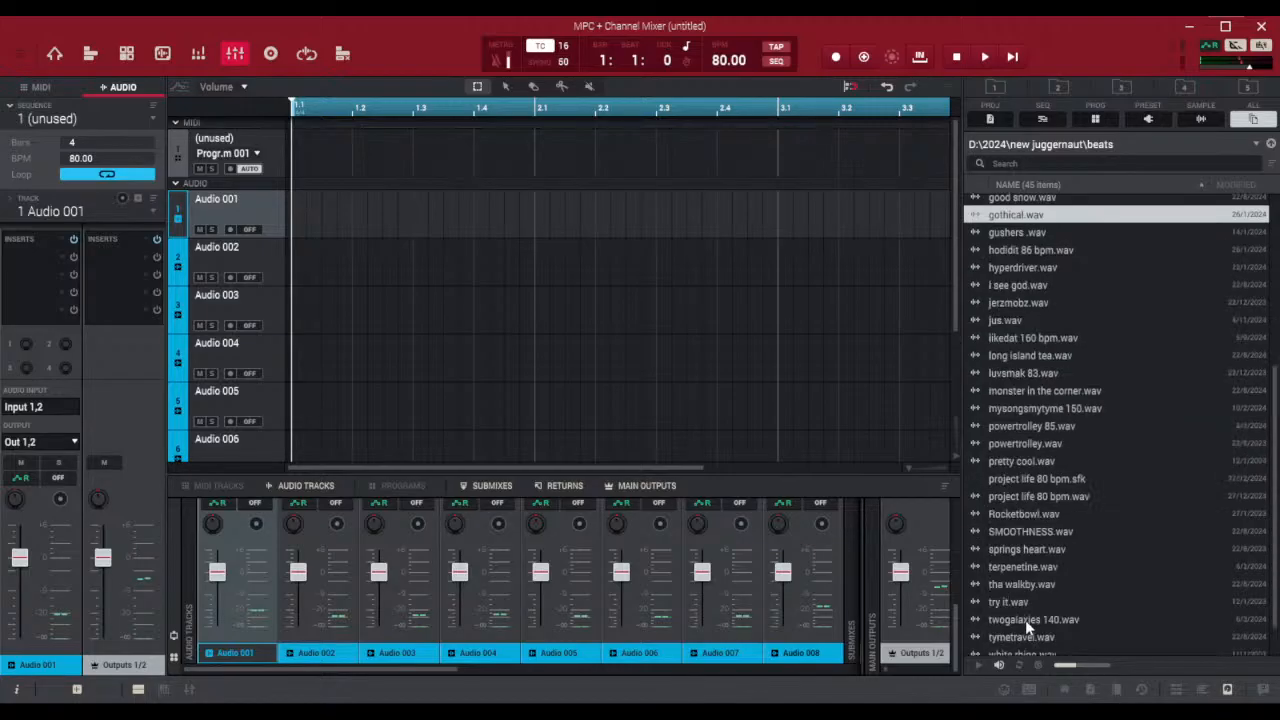
Set the sequence tempo to 85 BPM
double_click(727, 63)
type("85")
key("Return")
Place the beat powertrolley 85.wav at the start of the Audio 001 track
left_click(1033, 427)
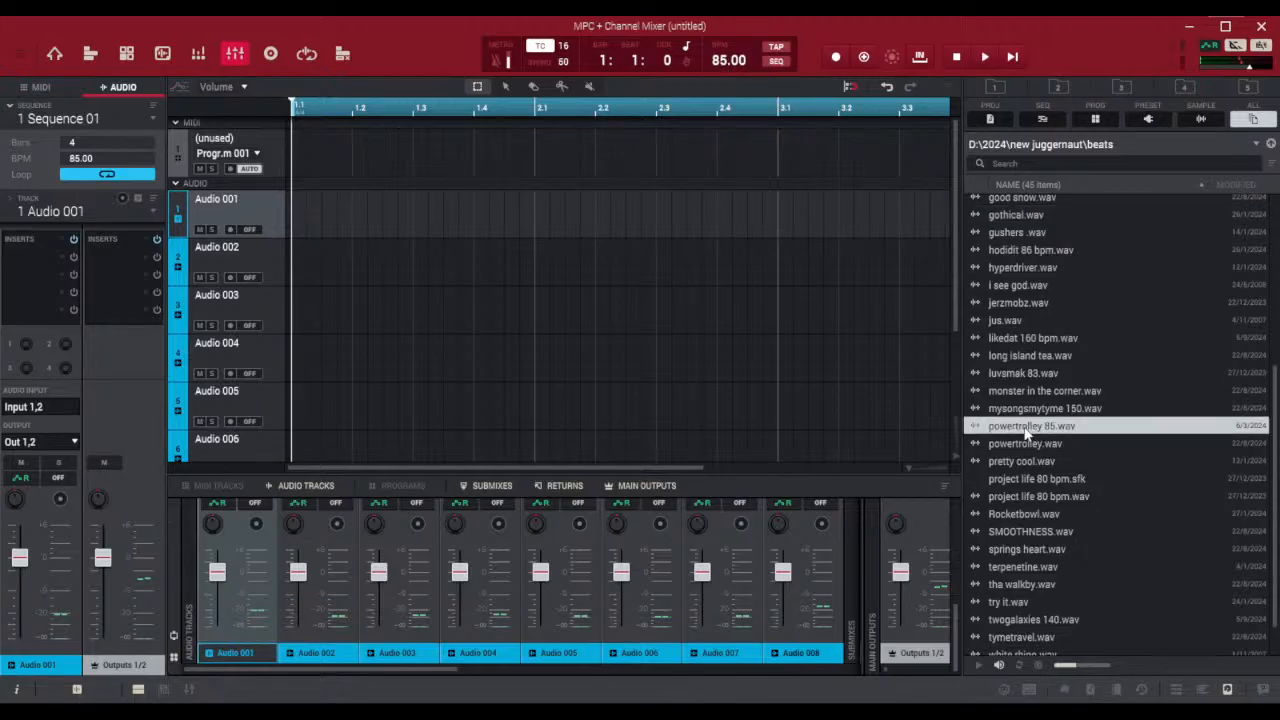
left_click_drag(1026, 432, 311, 200)
left_click_drag(440, 200, 334, 200)
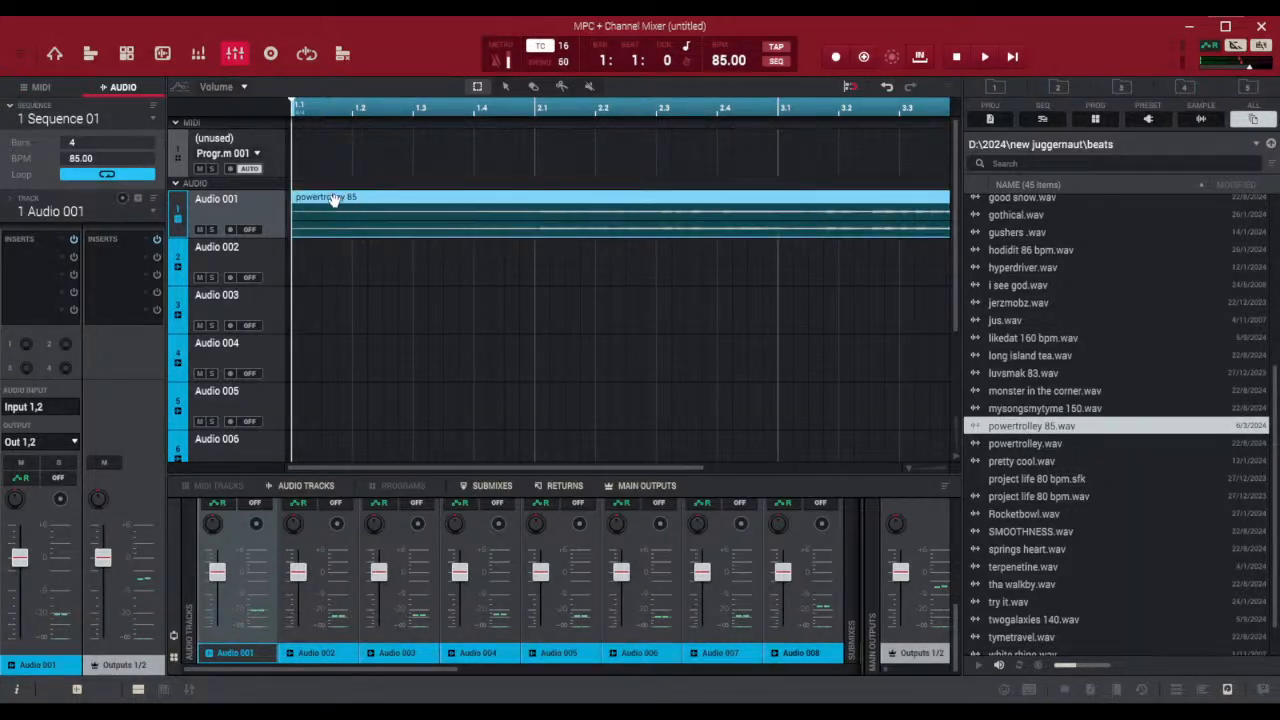
Set the sequence length to 58 bars to cover the whole beat, and hide the file browser
left_click(911, 468)
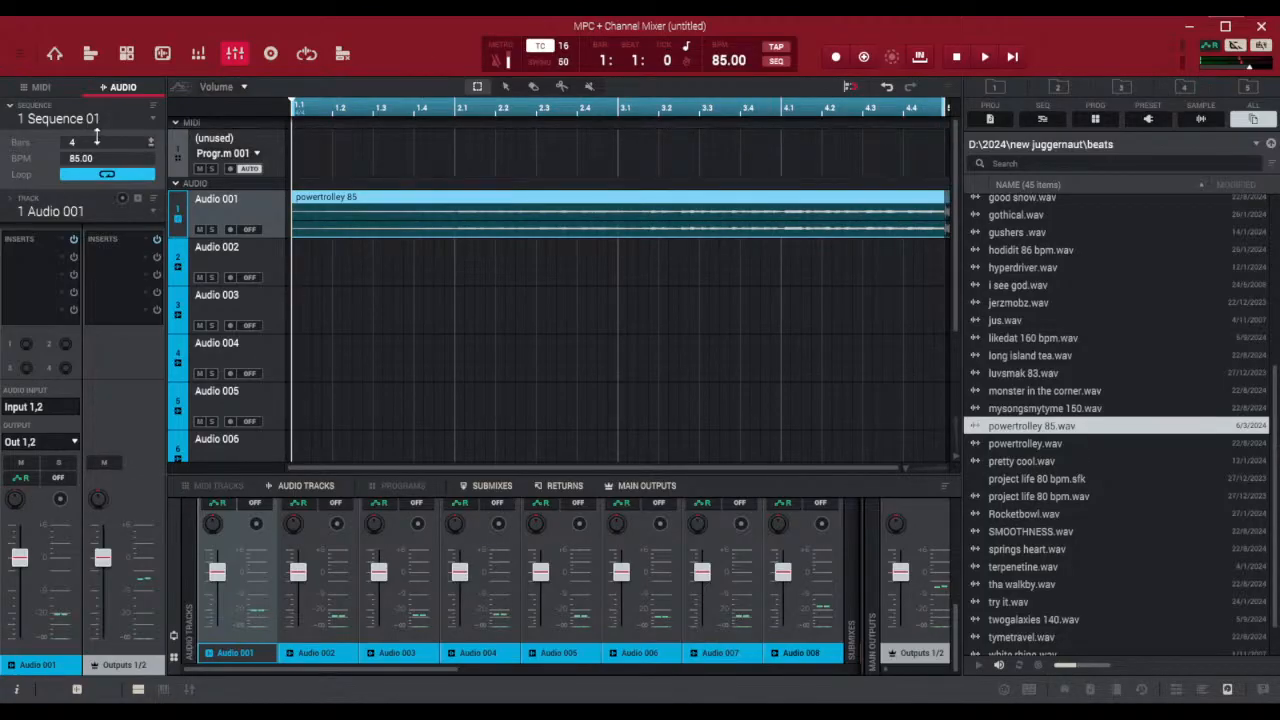
left_click_drag(76, 141, 76, 86)
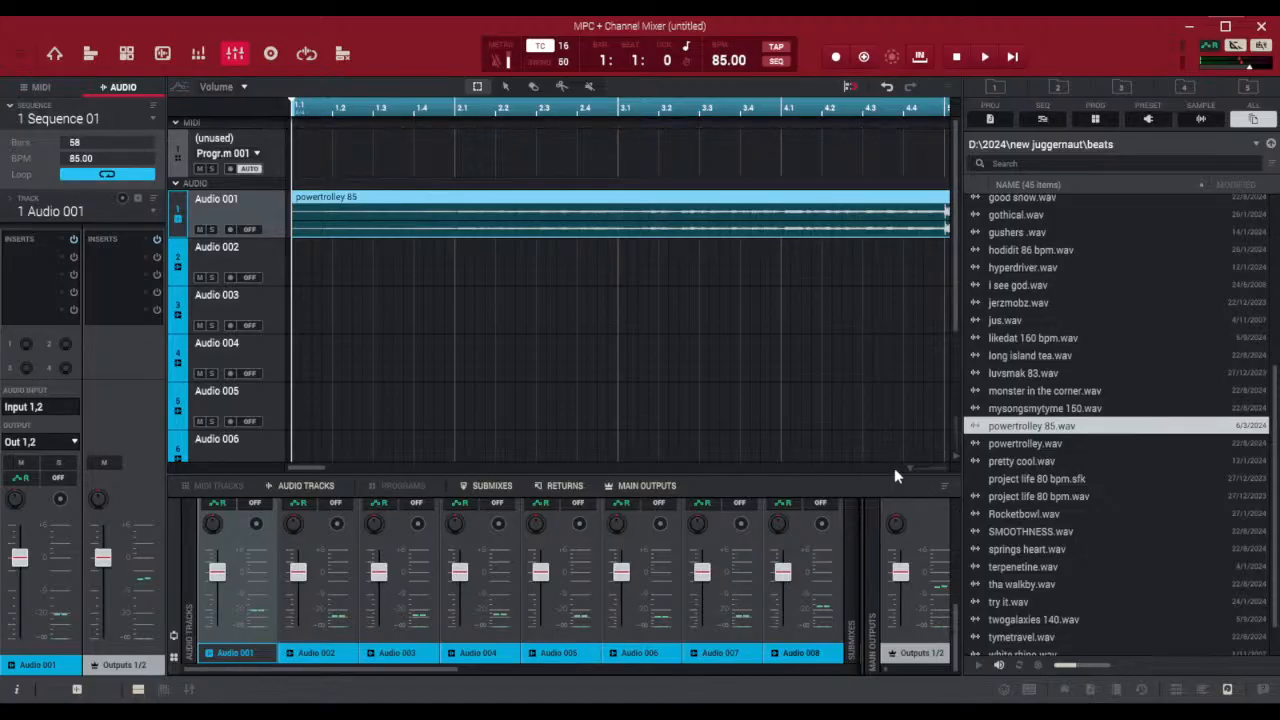
left_click_drag(910, 467, 906, 467)
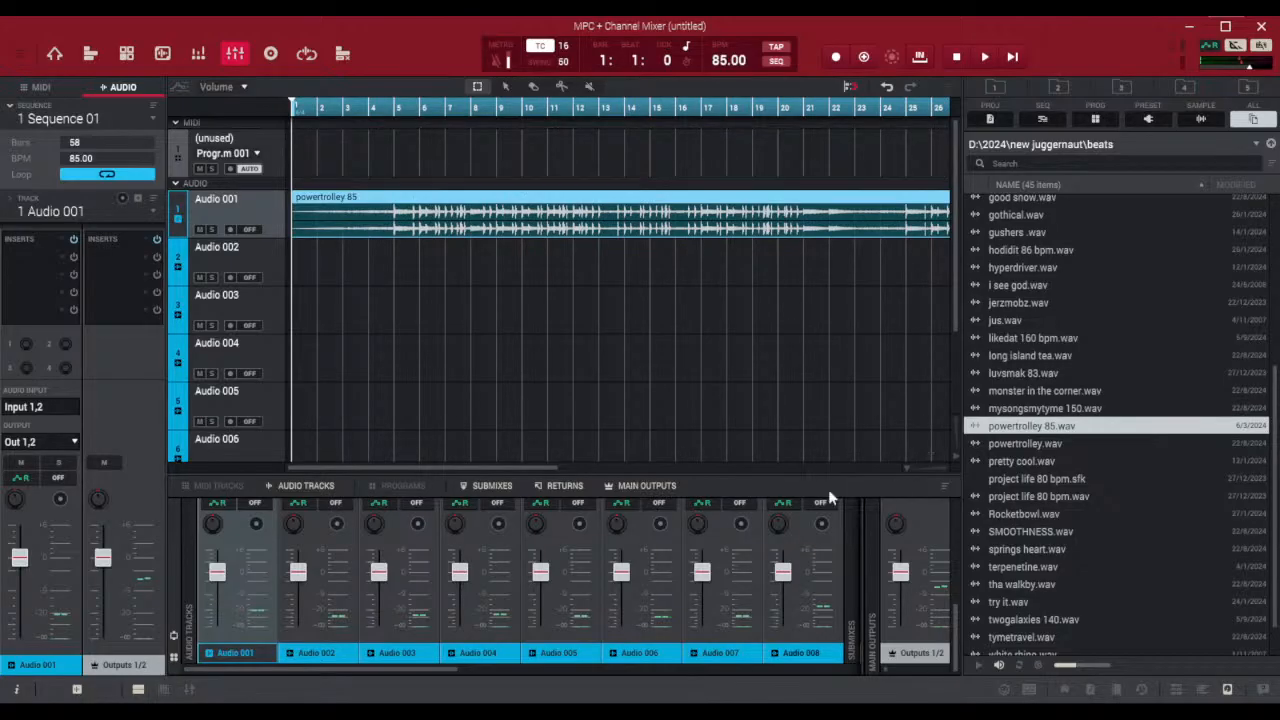
left_click(1227, 690)
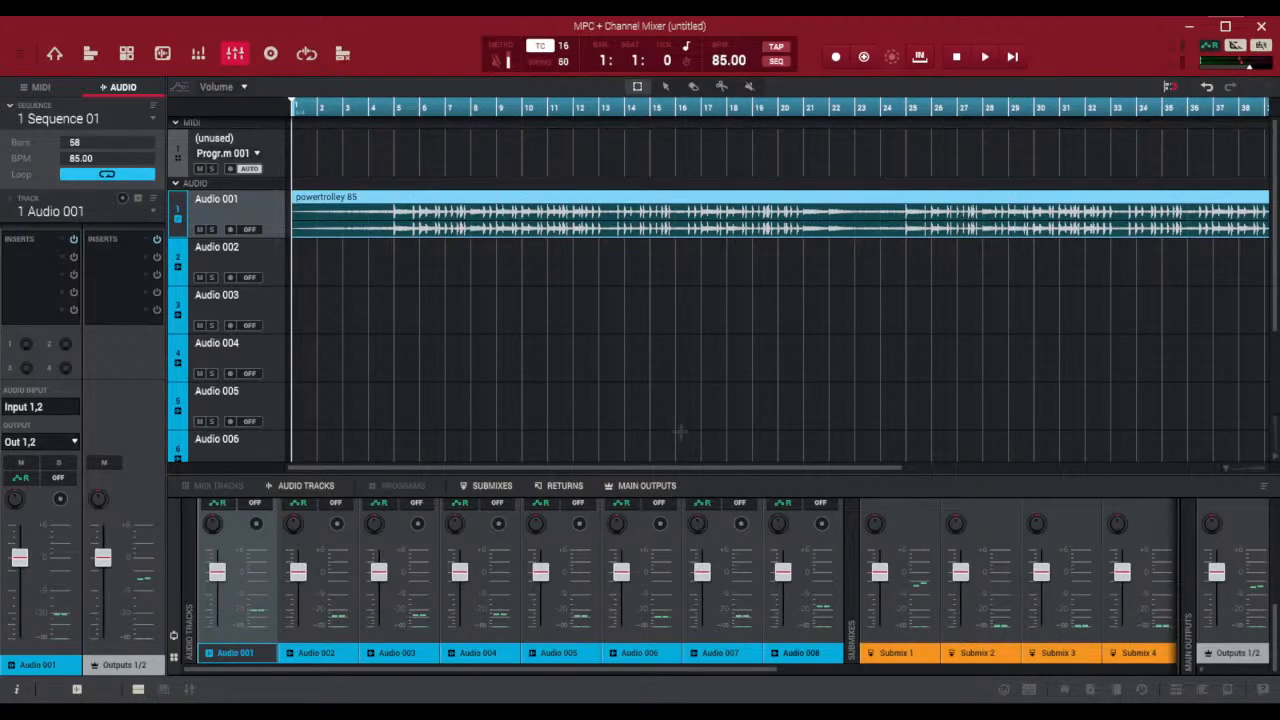
left_click_drag(698, 465, 1159, 464)
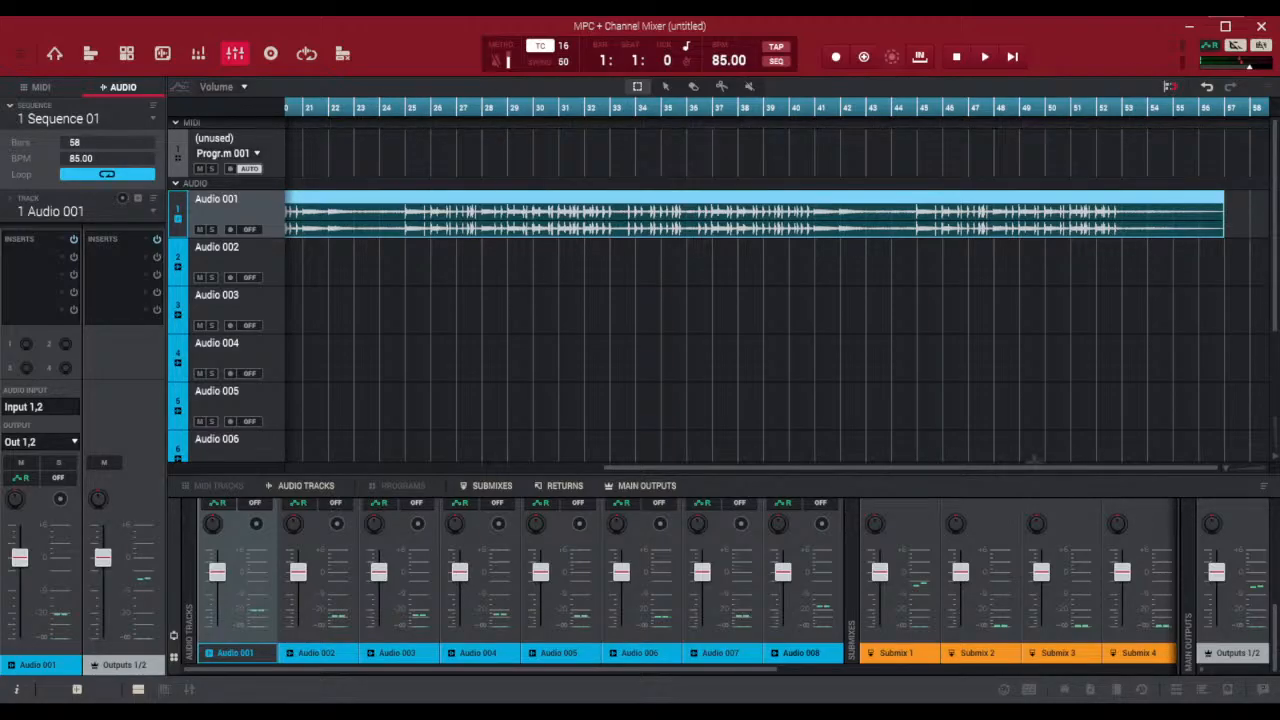
left_click_drag(1030, 466, 525, 480)
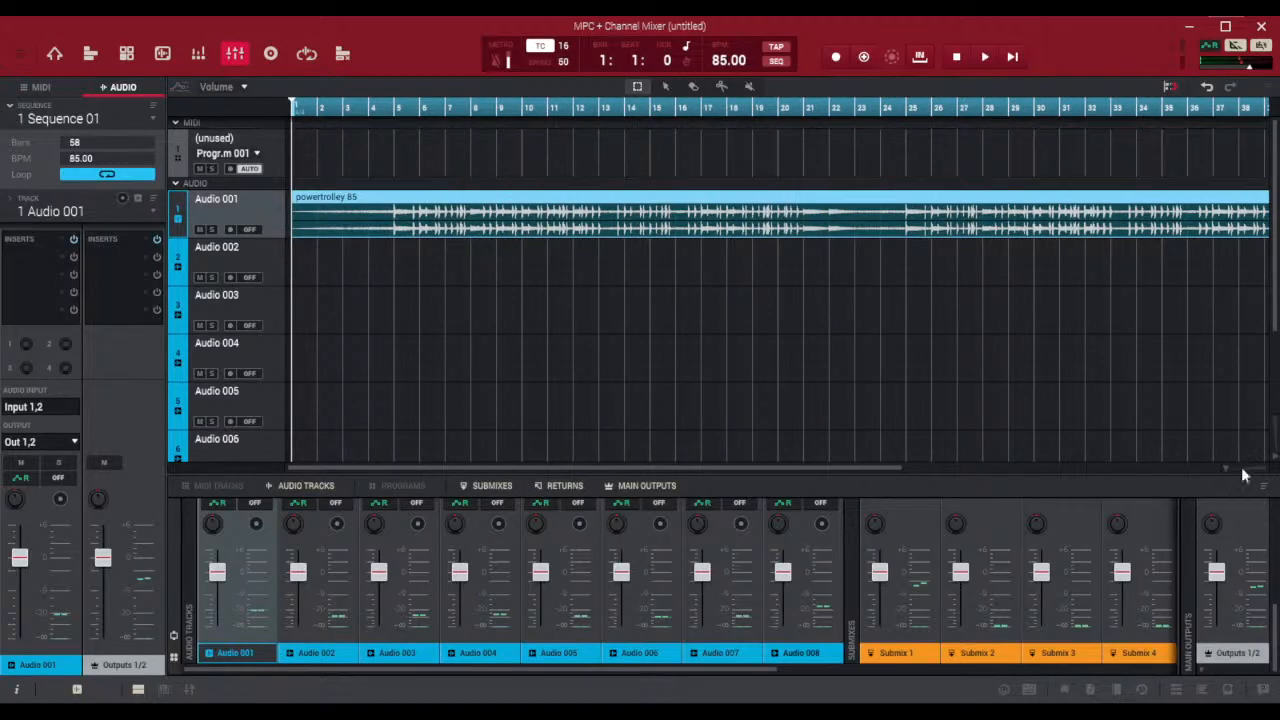
left_click_drag(1232, 469, 1225, 467)
Rename the Audio 001 track as beat
left_click(15, 690)
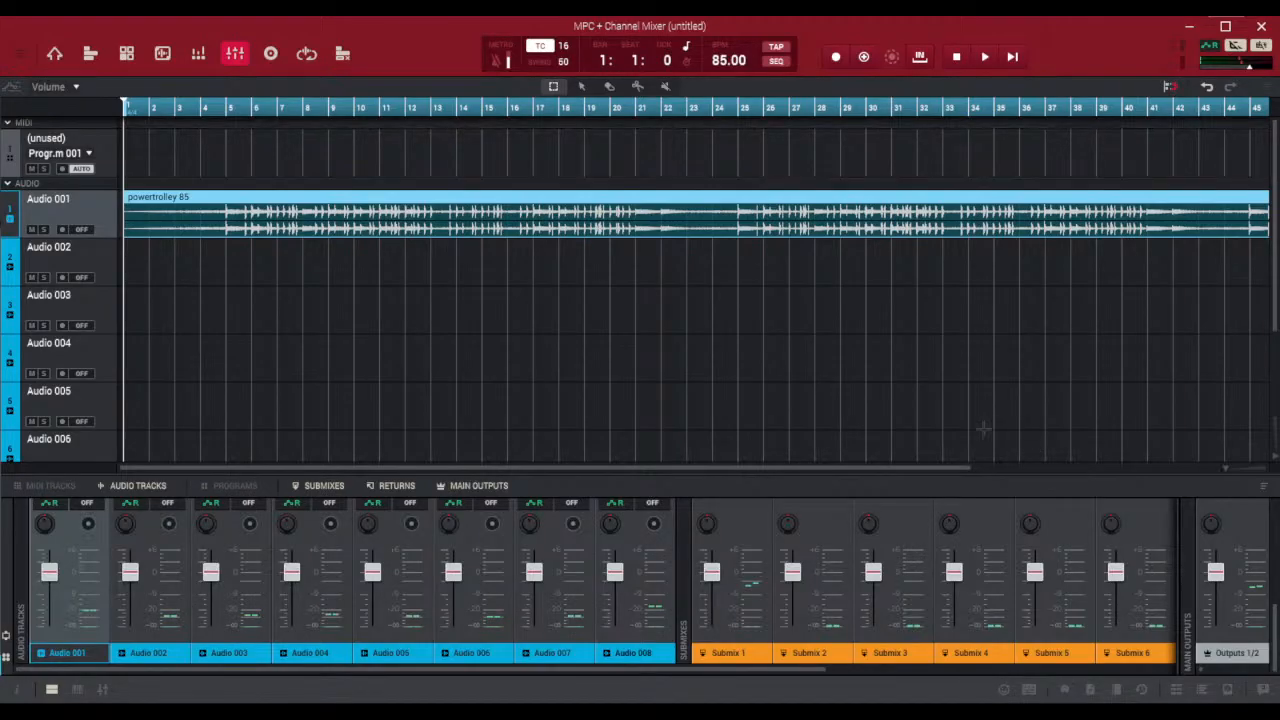
left_click(16, 692)
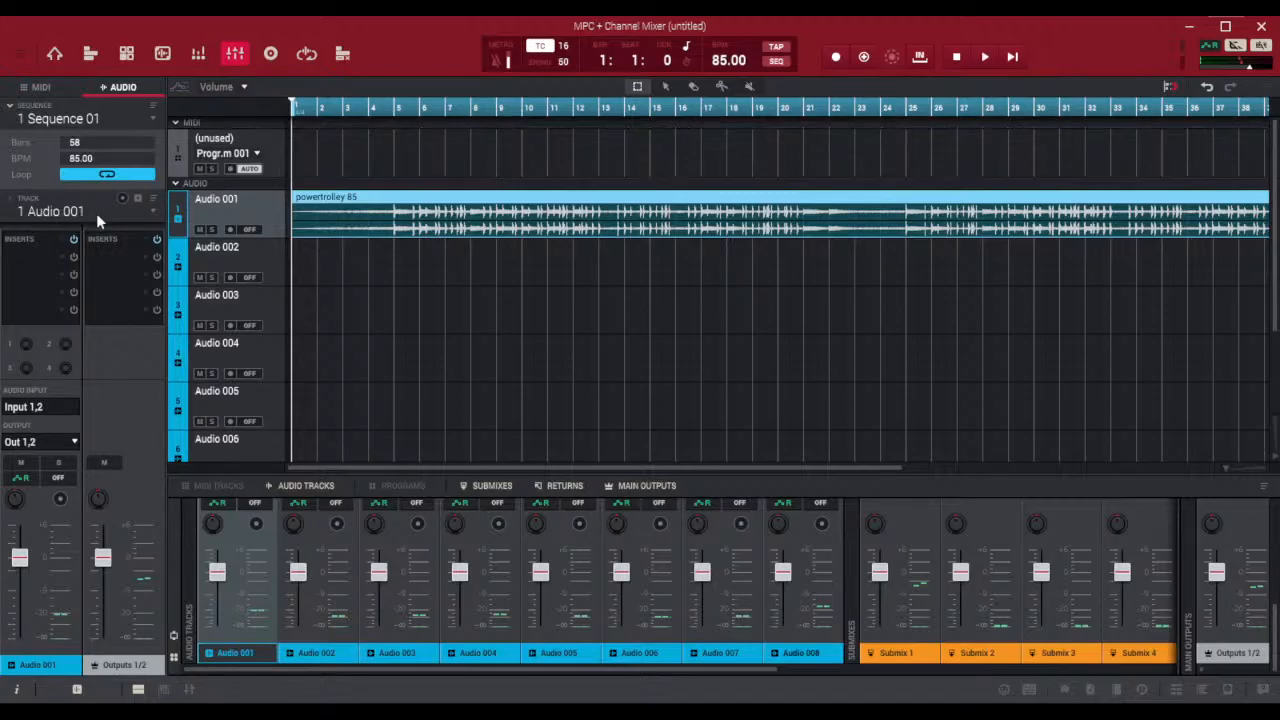
left_click(254, 262)
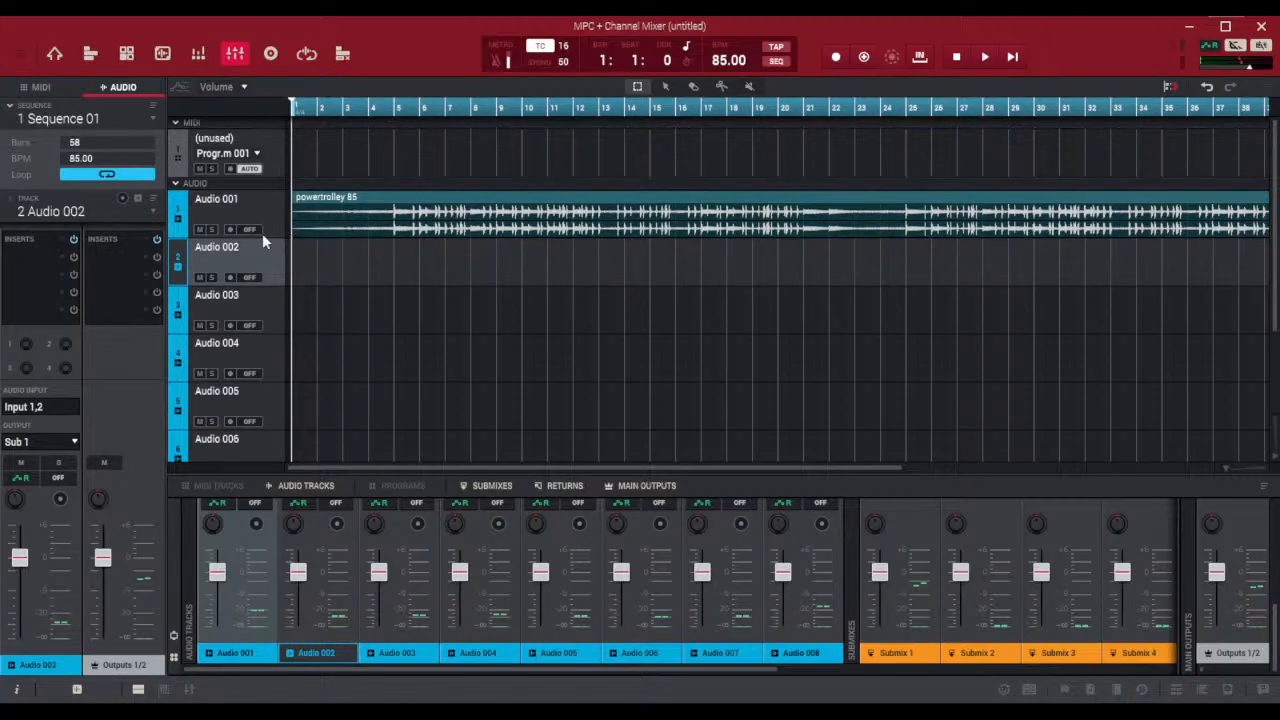
left_click(236, 205)
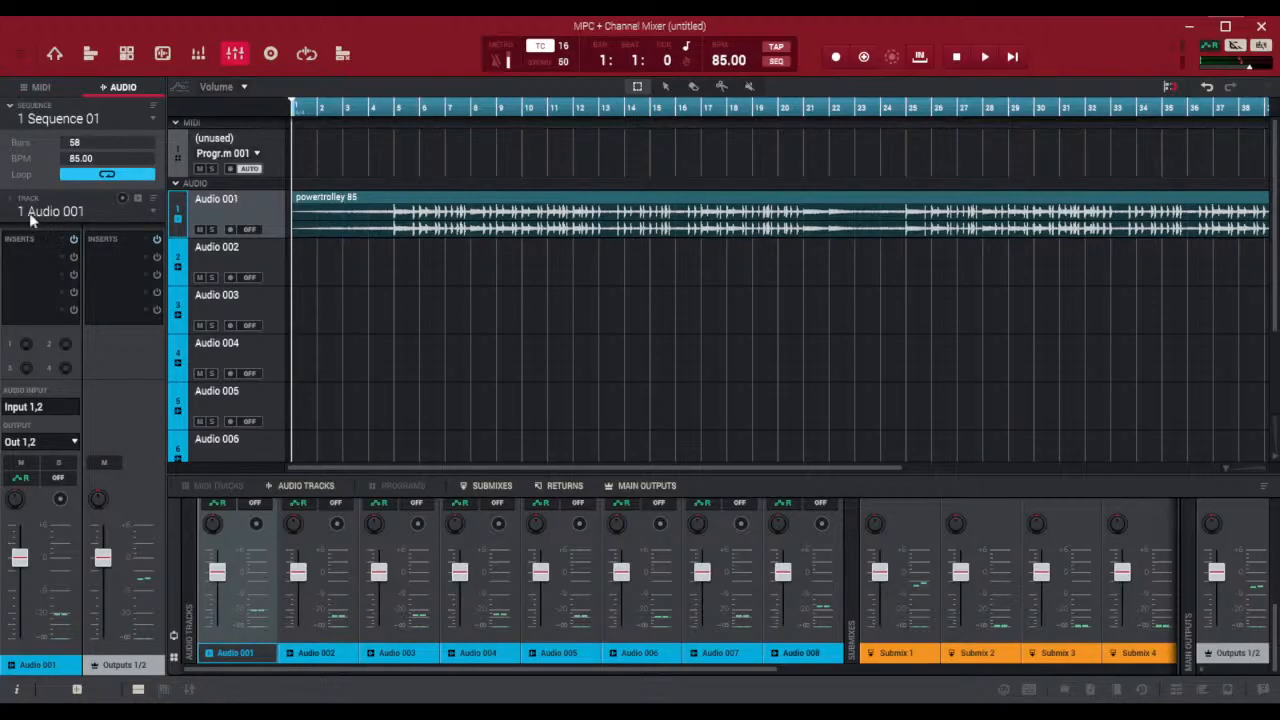
left_click(83, 209)
type("beat")
key("Return")
Rename the Audio 002 track as record and the Audio 003 track as lead
left_click(269, 253)
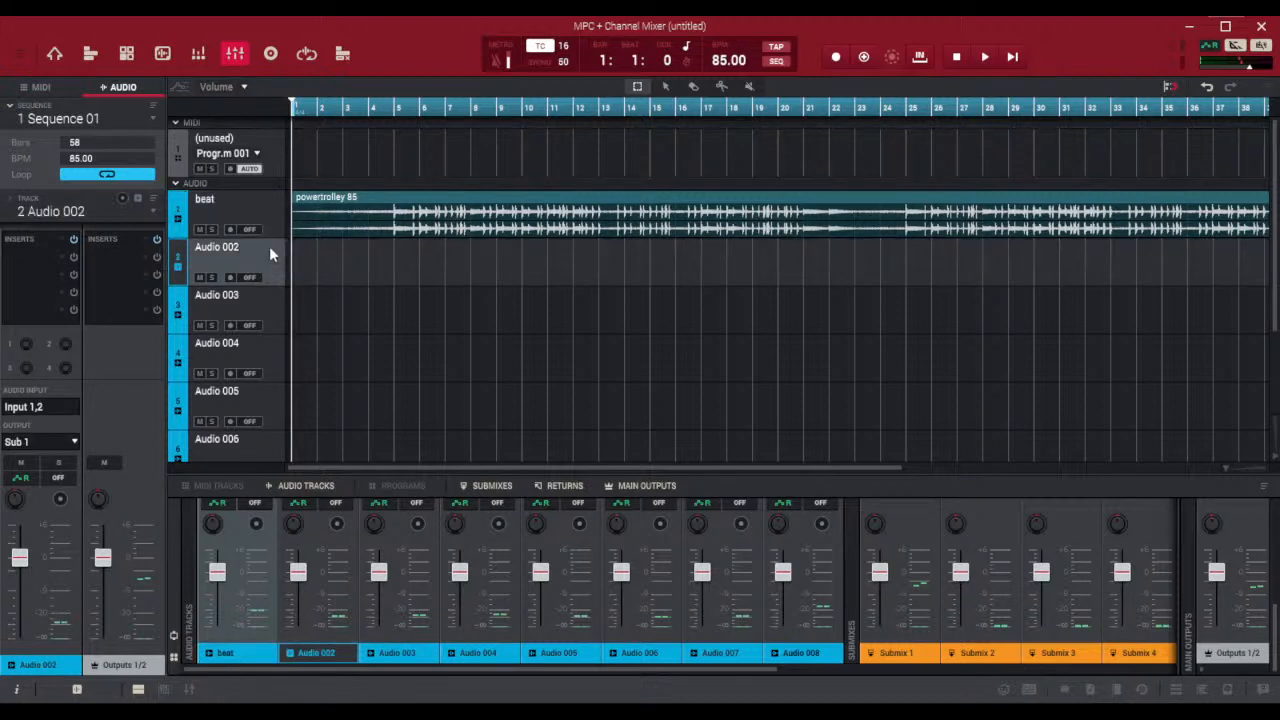
double_click(83, 210)
type("record")
key("Return")
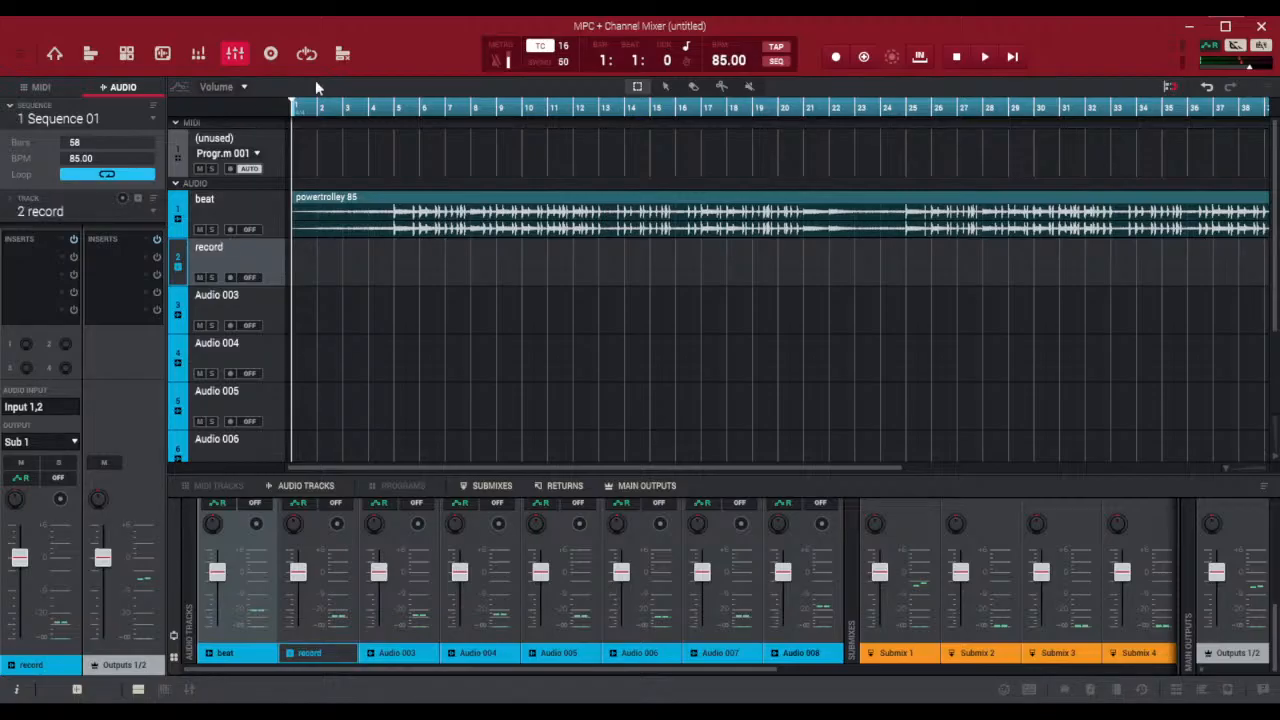
left_click(233, 294)
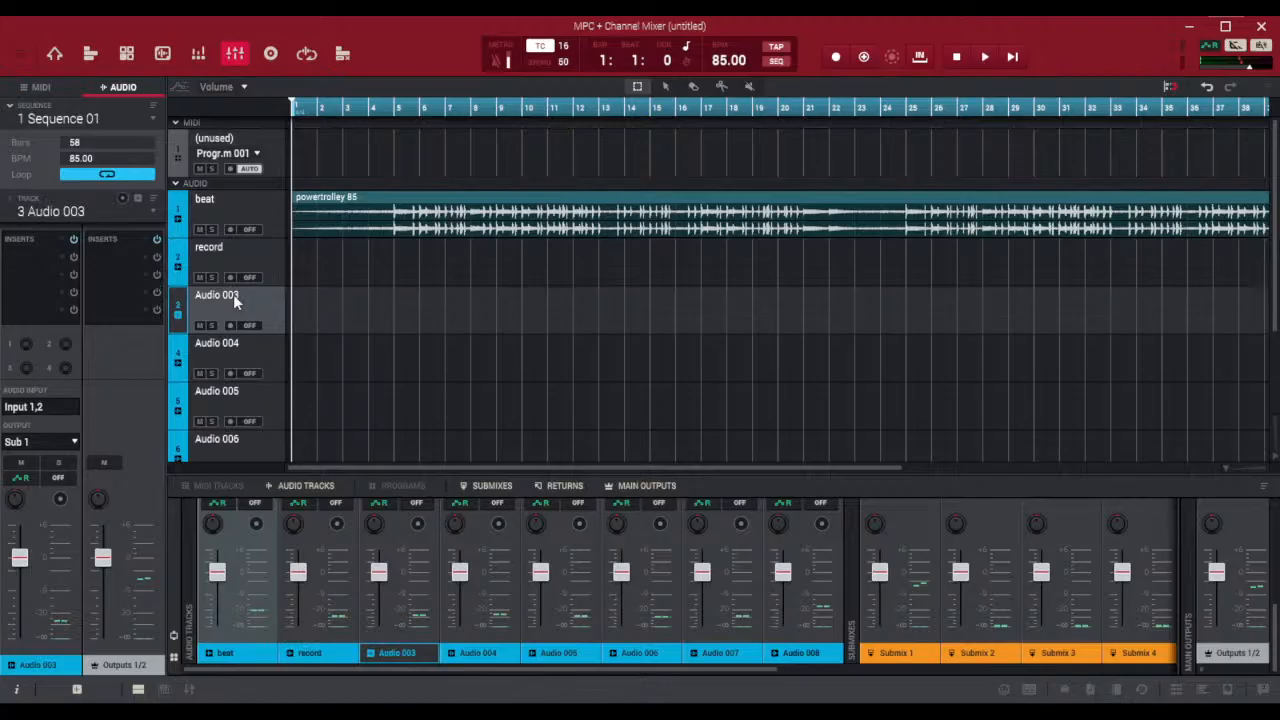
double_click(93, 213)
type("lead")
key("Return")
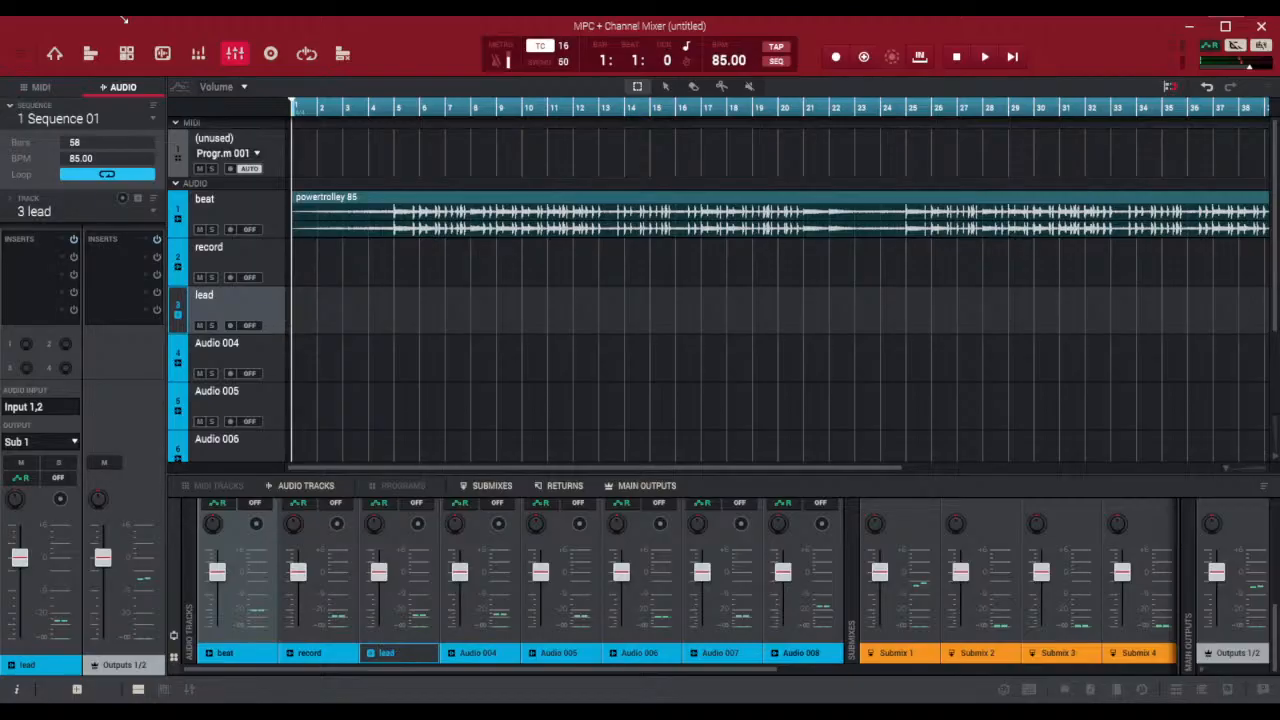
Rename the Audio 004 track as punch and the Audio 005 track as hook
left_click(239, 357)
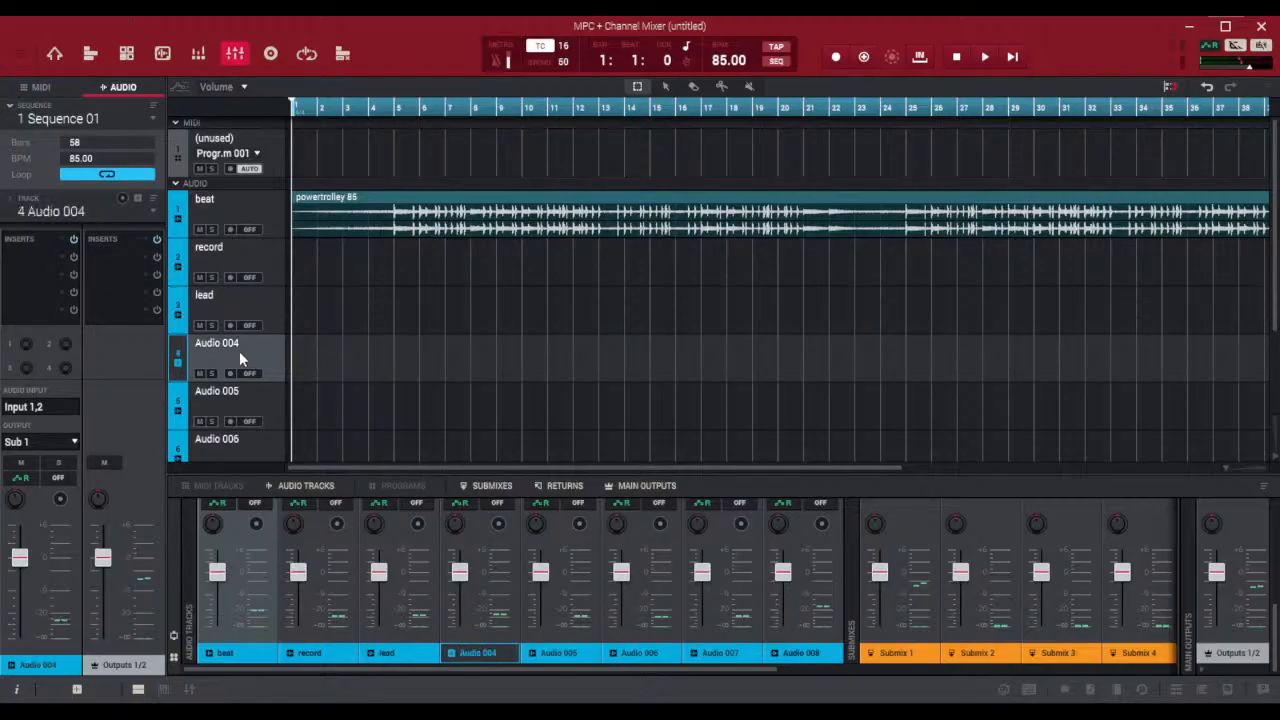
double_click(87, 210)
type("punch")
key("Return")
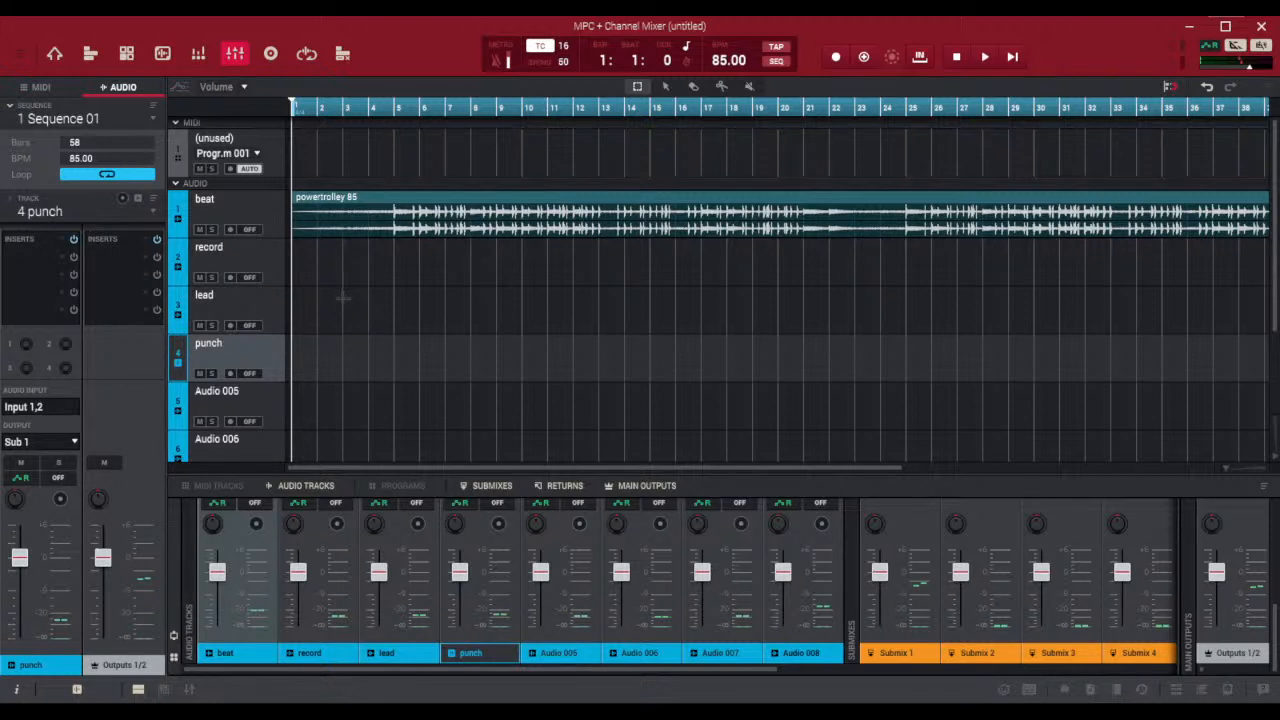
scroll(310, 362, "down", 3)
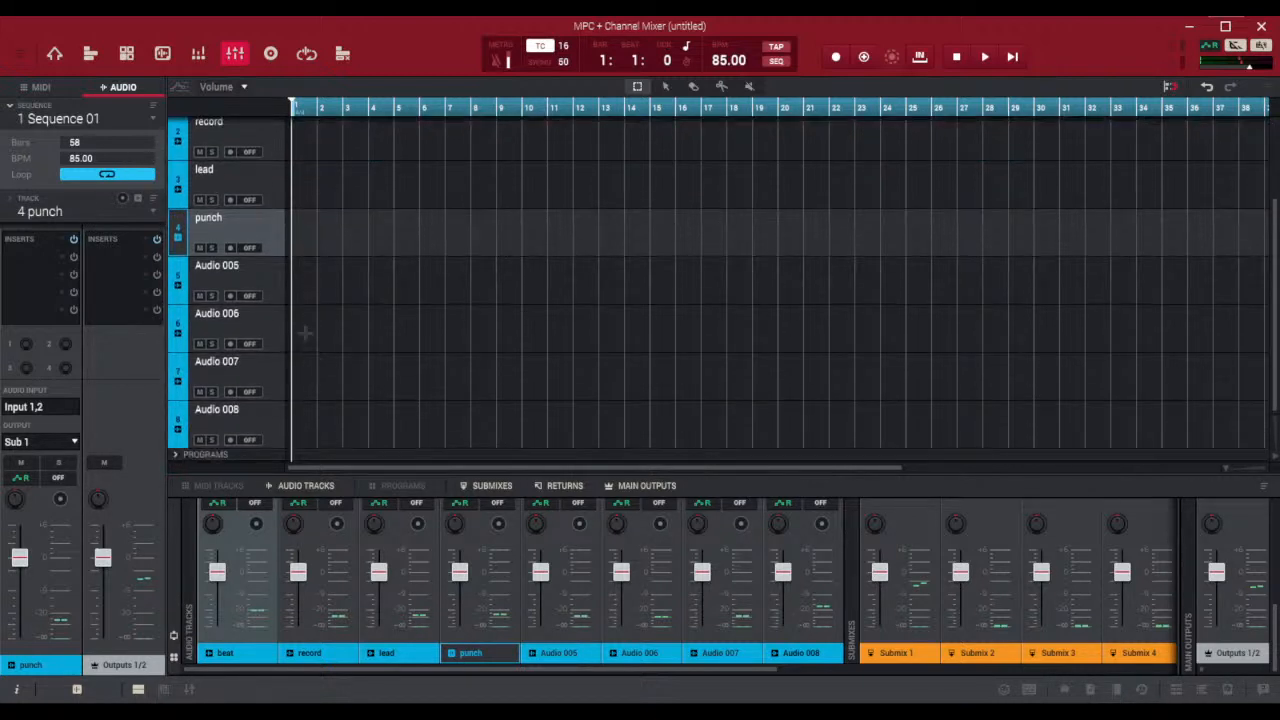
left_click(228, 266)
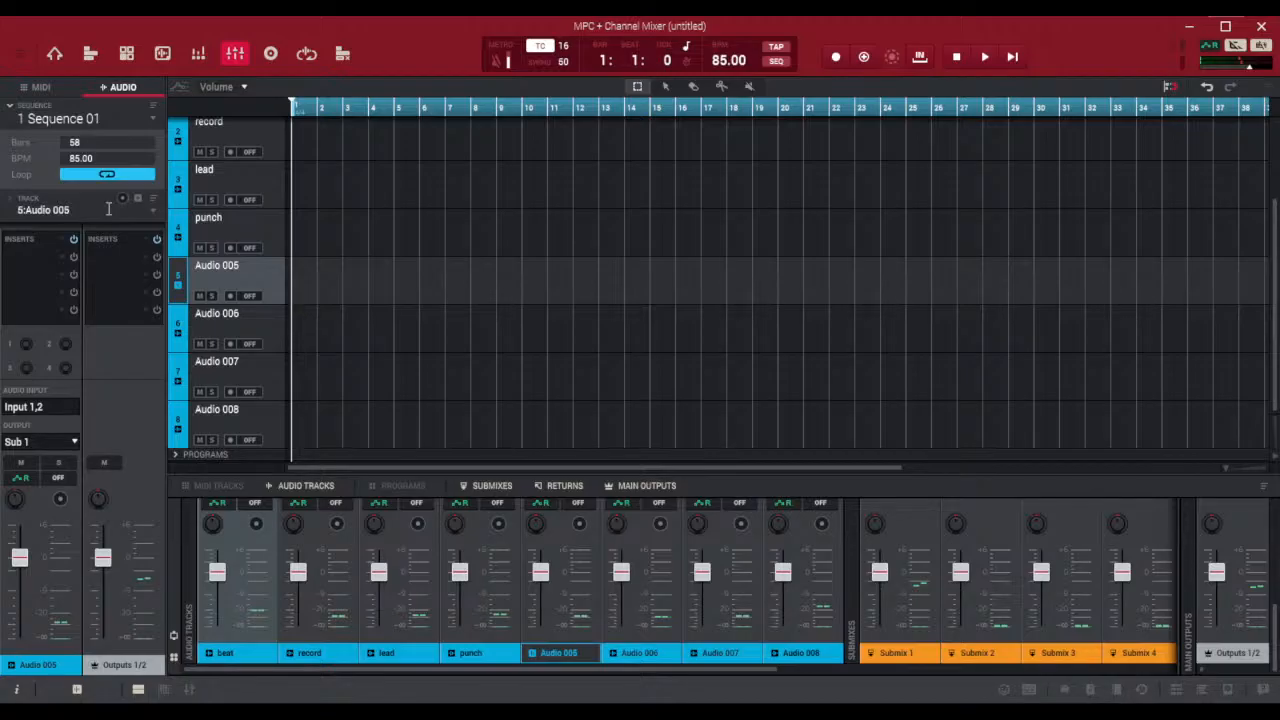
type("hook")
key("Return")
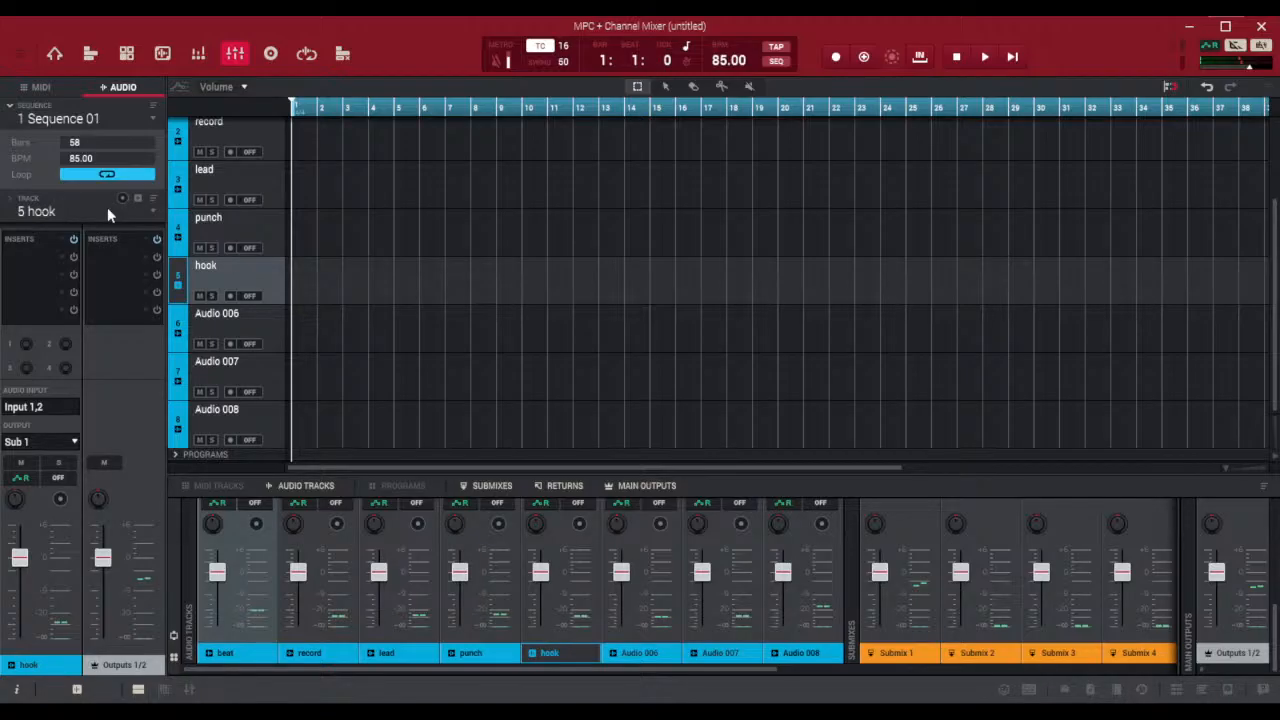
Rename the Audio 007 track as hook 2 and the Audio 006 track as hook 1
left_click(204, 316)
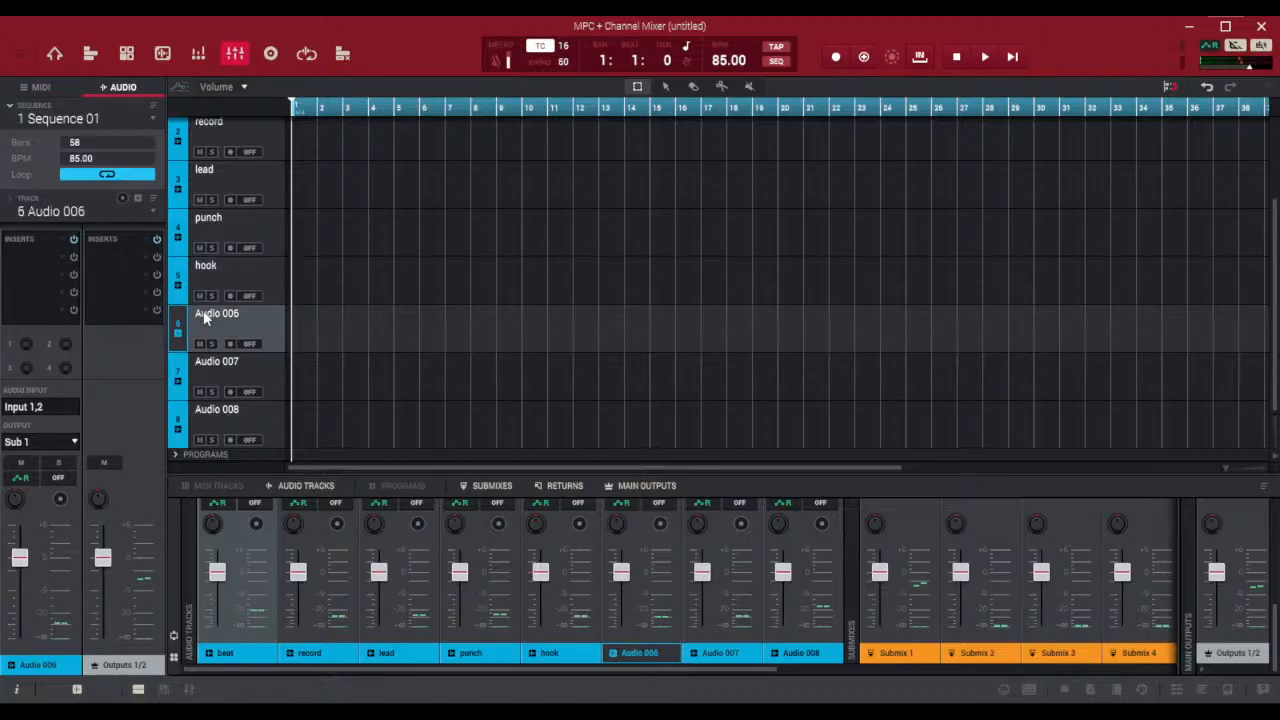
left_click(93, 208)
left_click(265, 385)
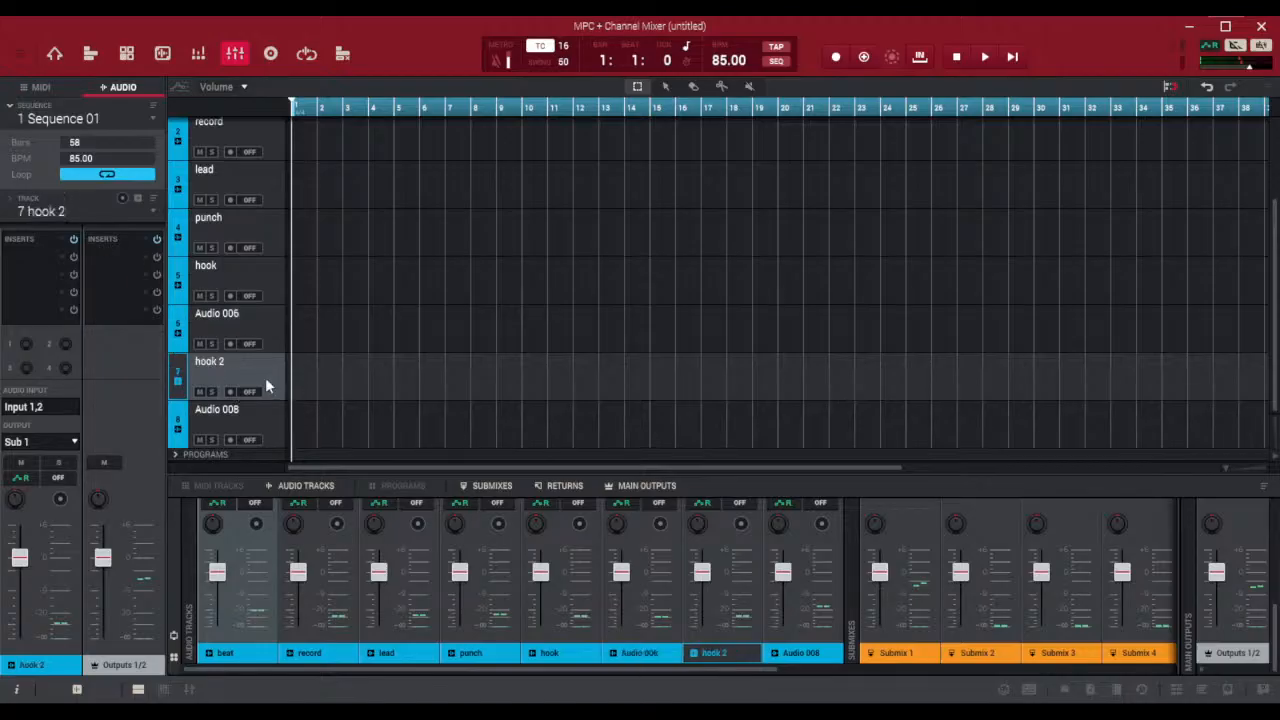
left_click(273, 320)
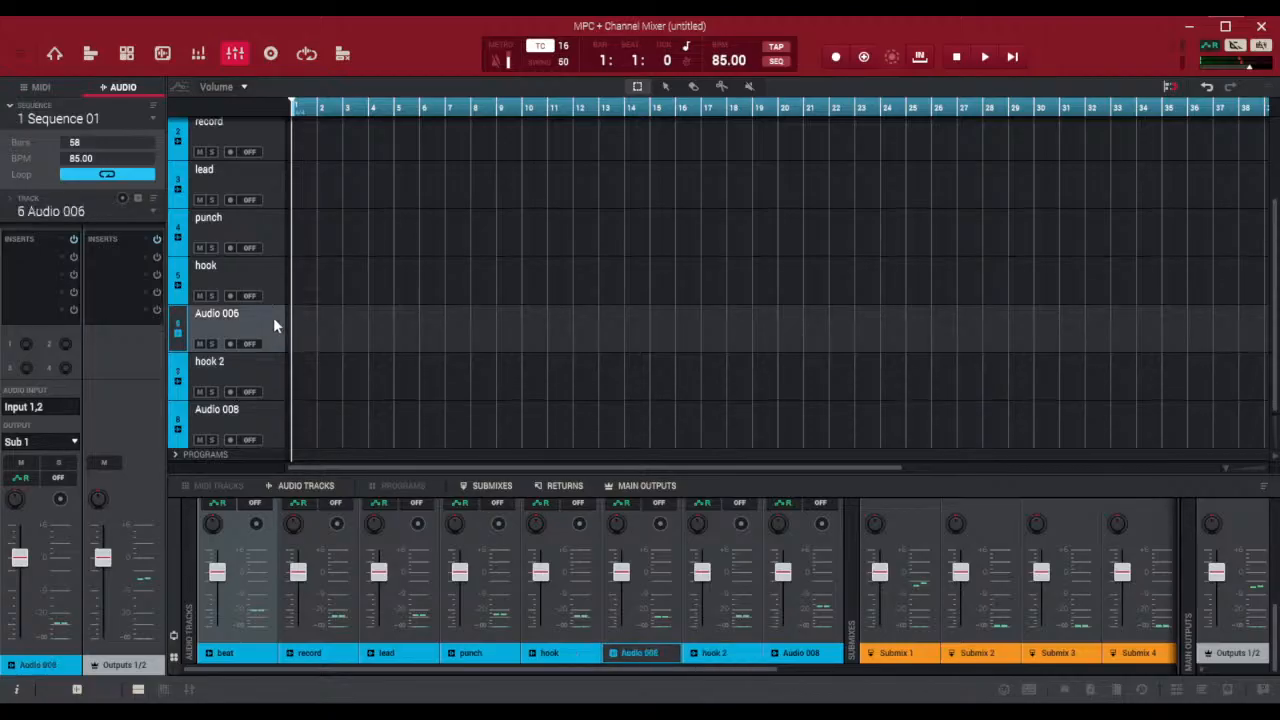
double_click(90, 206)
type("hook 1")
key("Return")
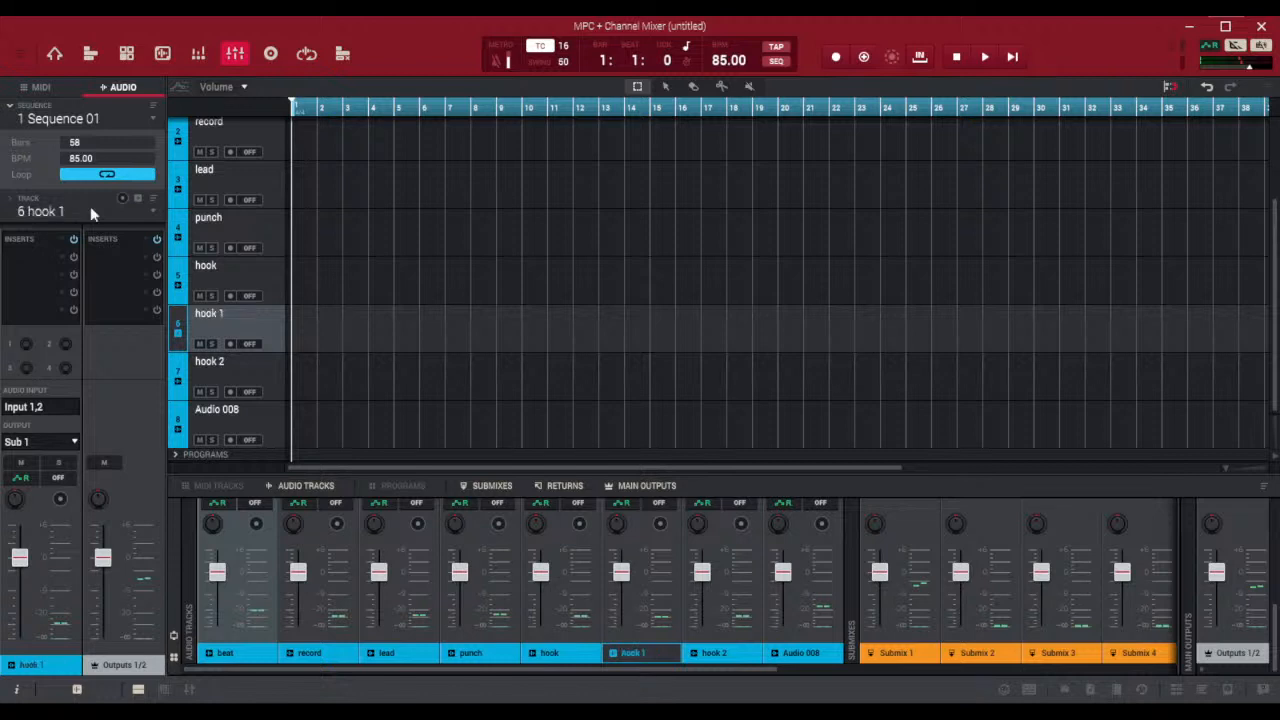
Rename the Audio 008 track as adlib
left_click(232, 416)
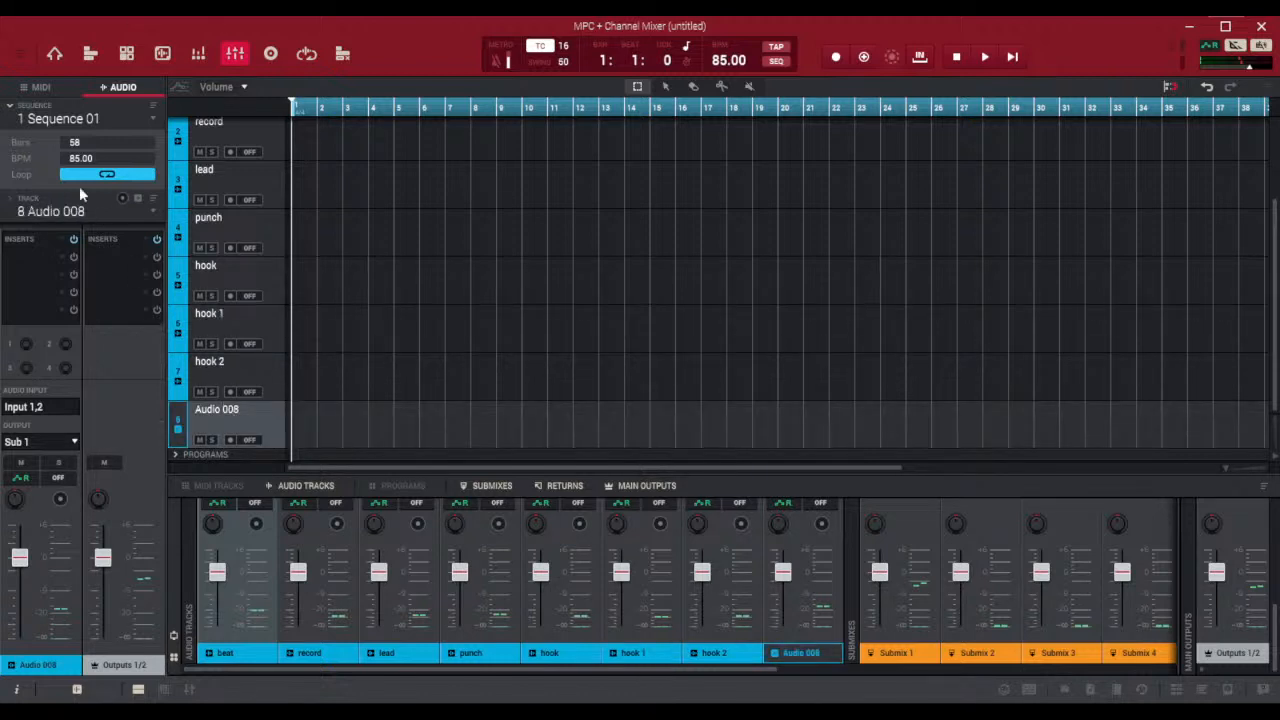
left_click(84, 215)
type("adlib")
key("Return")
scroll(502, 401, "up", 3)
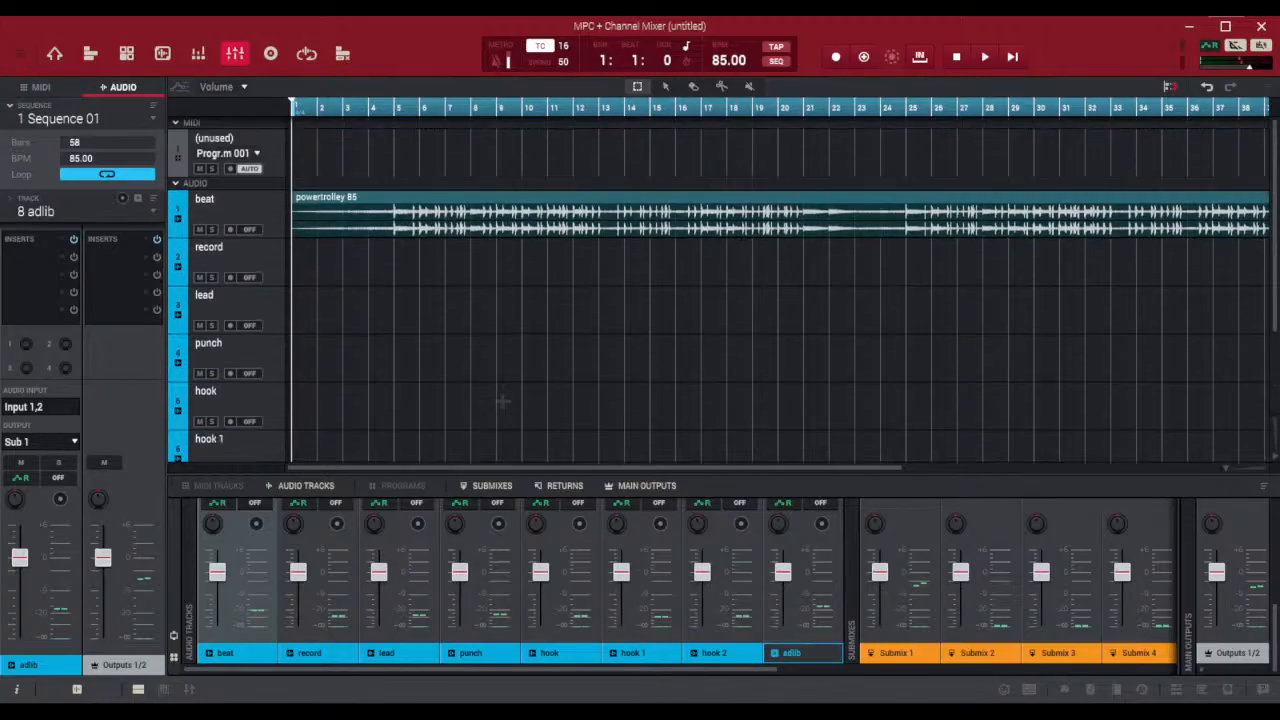
scroll(502, 401, "down", 3)
scroll(502, 401, "up", 3)
left_click_drag(714, 470, 772, 464)
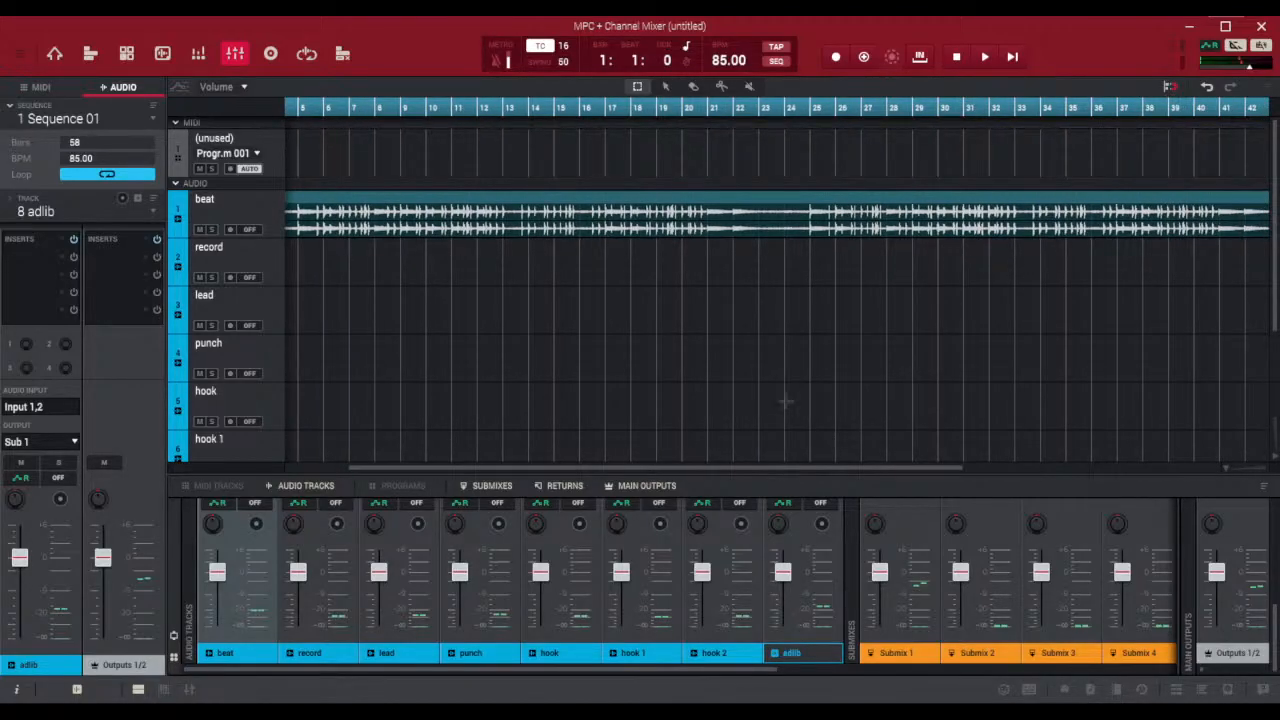